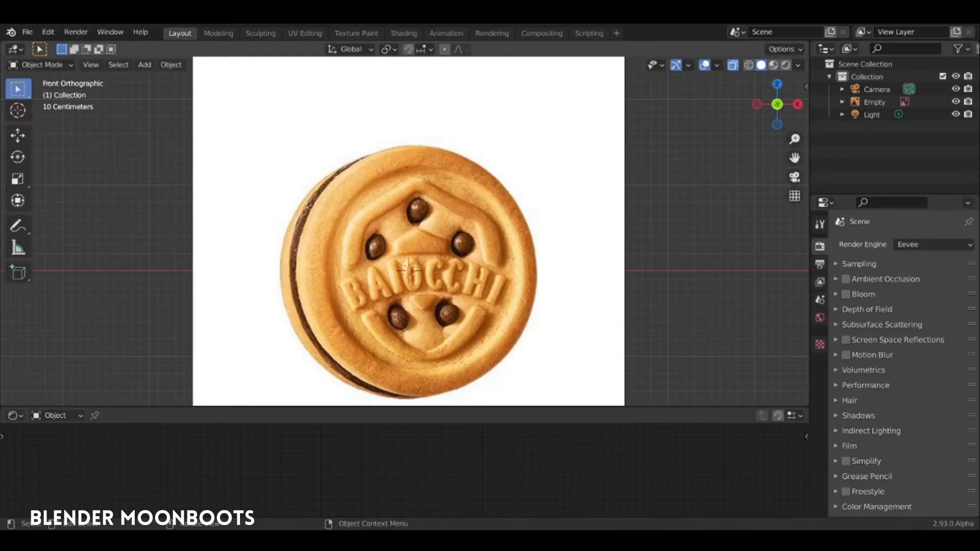
# Pan, orbit and zoom the view in closer on the cookie reference image.
pyautogui.keyDown('shift'); pyautogui.moveTo(344, 237); pyautogui.dragTo(339, 217, button='middle'); pyautogui.keyUp('shift')
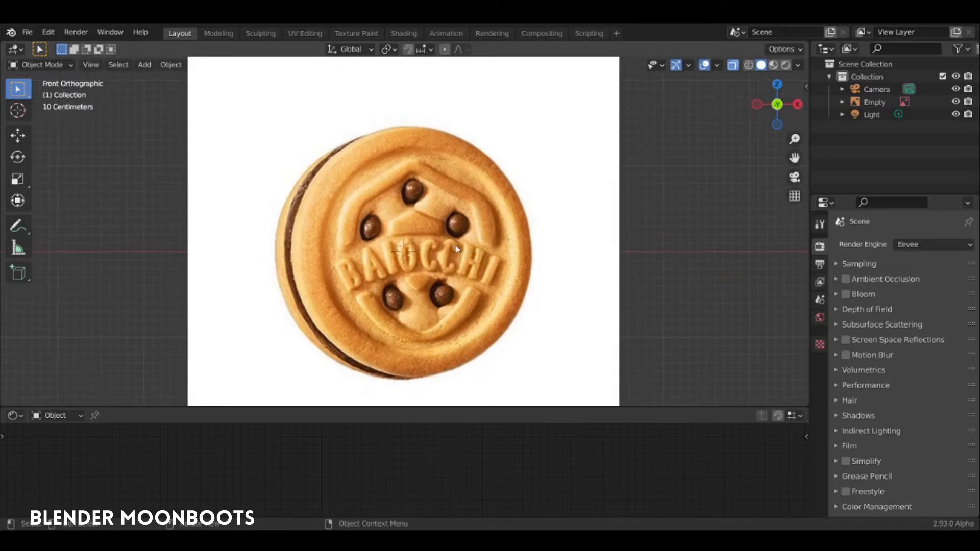
pyautogui.moveTo(459, 240); pyautogui.dragTo(478, 276, button='middle')
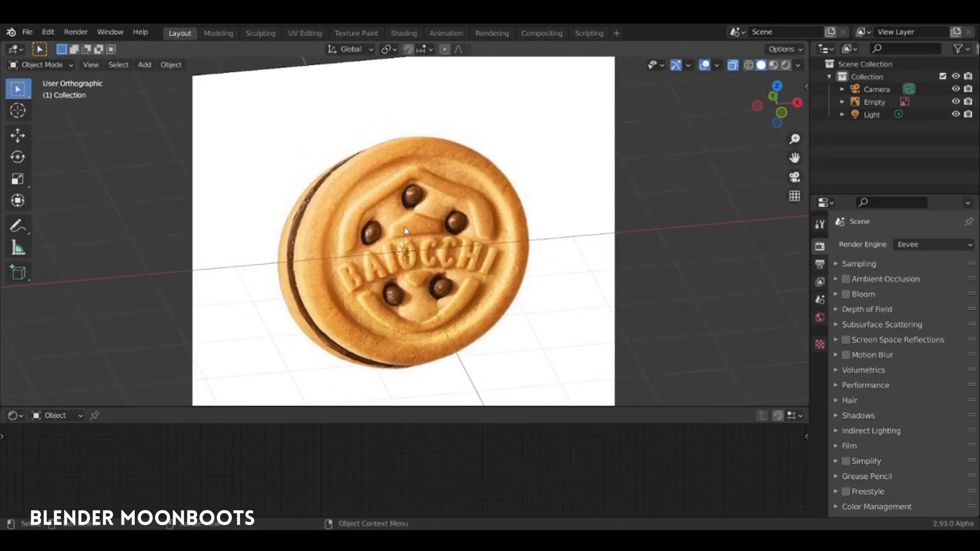
pyautogui.moveTo(450, 233)
pyautogui.keyDown('ctrl'); pyautogui.mouseDown(button='middle')
pyautogui.moveTo(436, 190)
pyautogui.moveTo(444, 179)
pyautogui.moveTo(436, 226)
pyautogui.moveTo(450, 219)
pyautogui.moveTo(451, 237)
pyautogui.mouseUp(button='middle'); pyautogui.keyUp('ctrl')
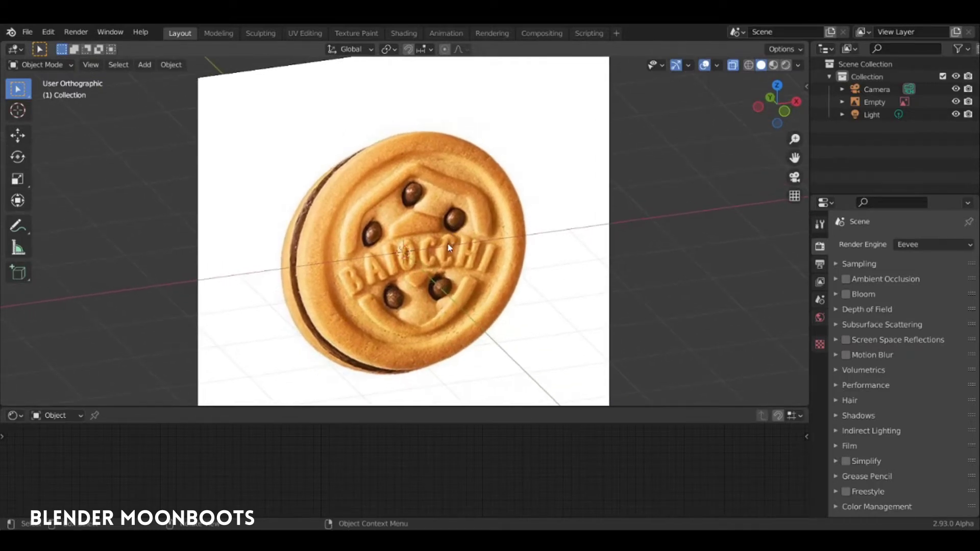
pyautogui.scroll(2, 448, 247)
pyautogui.scroll(1, 449, 247)
# Add a plane mesh at the scene centre in front of the cookie reference.
pyautogui.hotkey('shift', 'a')
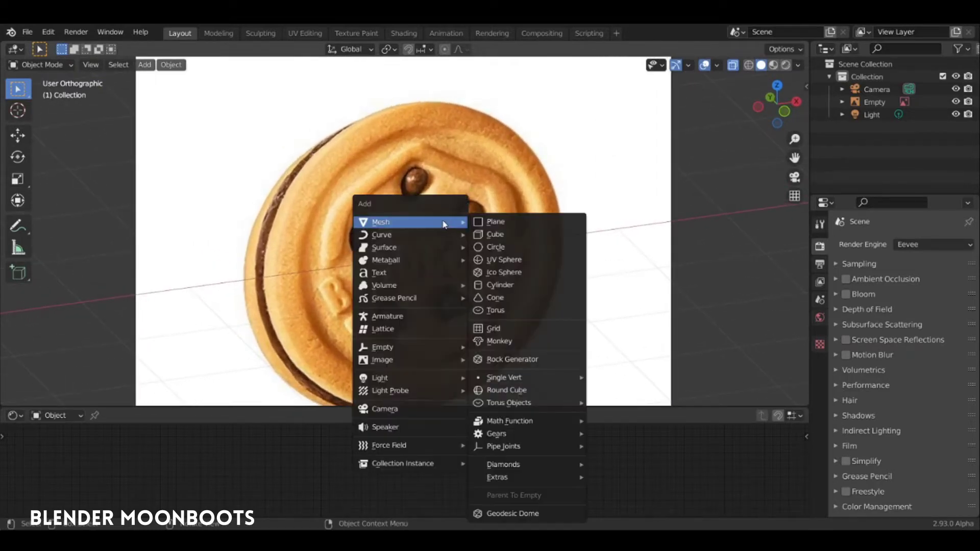
pyautogui.click(489, 224)
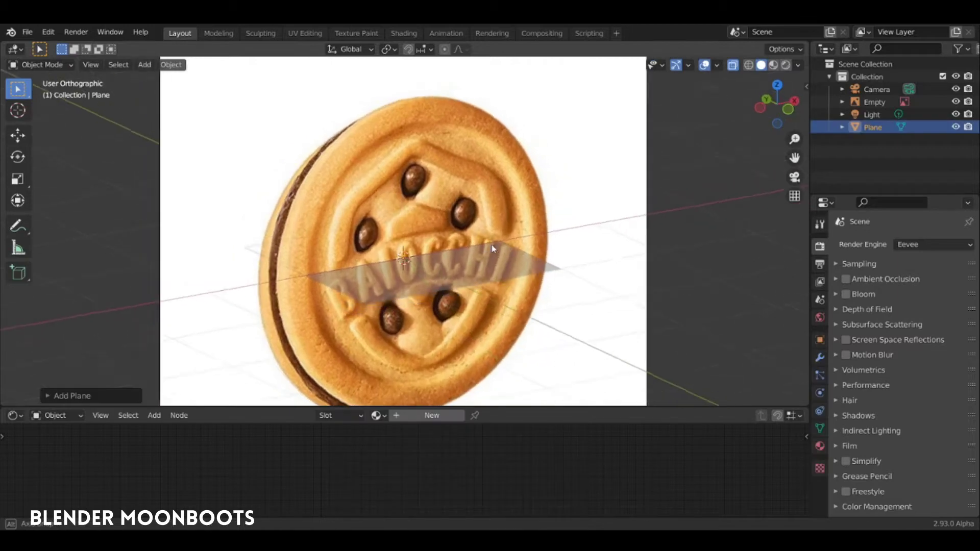
pyautogui.moveTo(493, 249); pyautogui.dragTo(485, 250, button='middle')
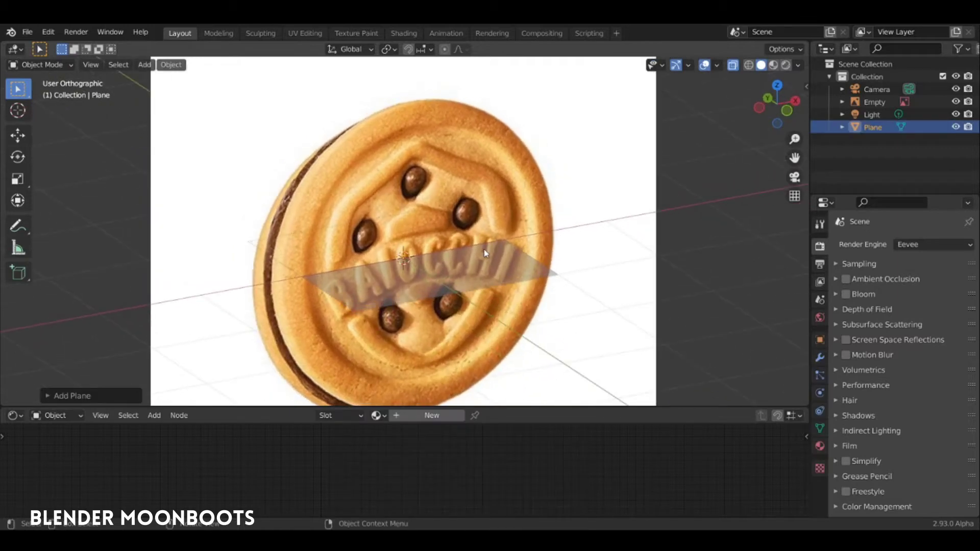
# Rotate the plane 90° about the X axis so it stands upright.
pyautogui.press('r')
pyautogui.press('x')
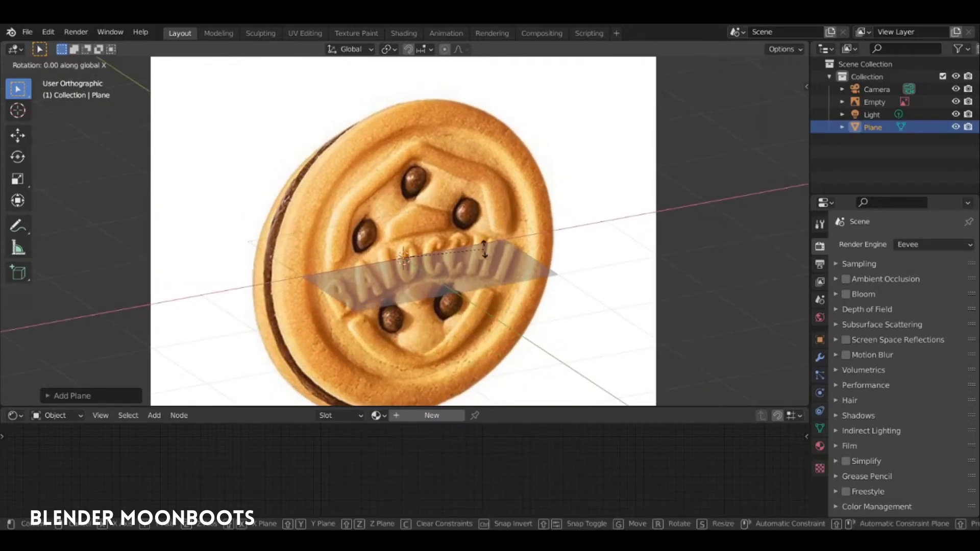
pyautogui.press('9')
pyautogui.press('0')
pyautogui.press('Return')
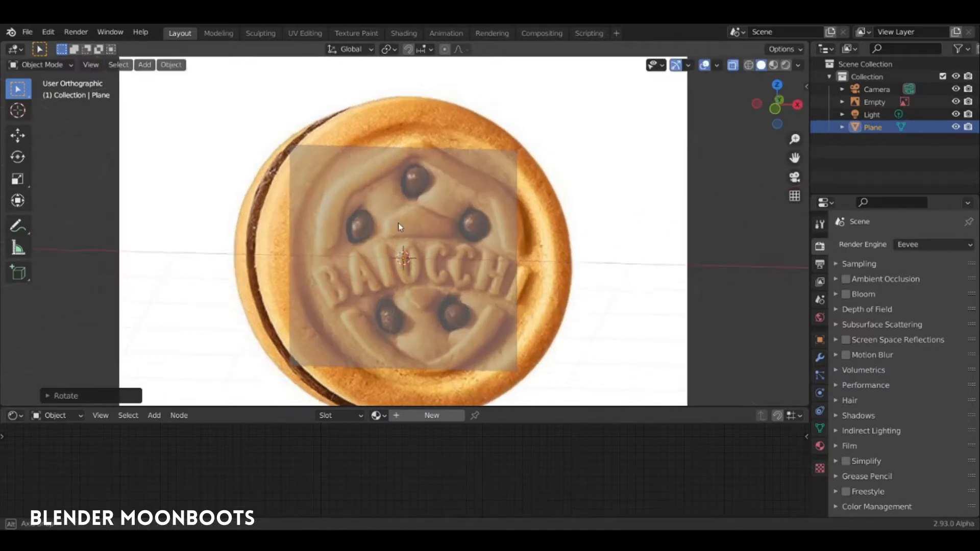
pyautogui.hotkey('shift', 'a')
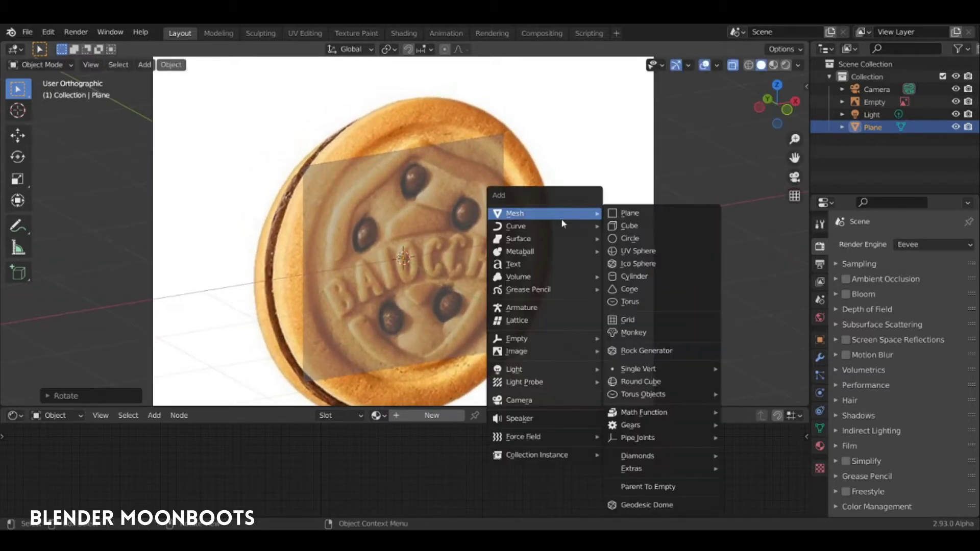
pyautogui.moveTo(516, 350)
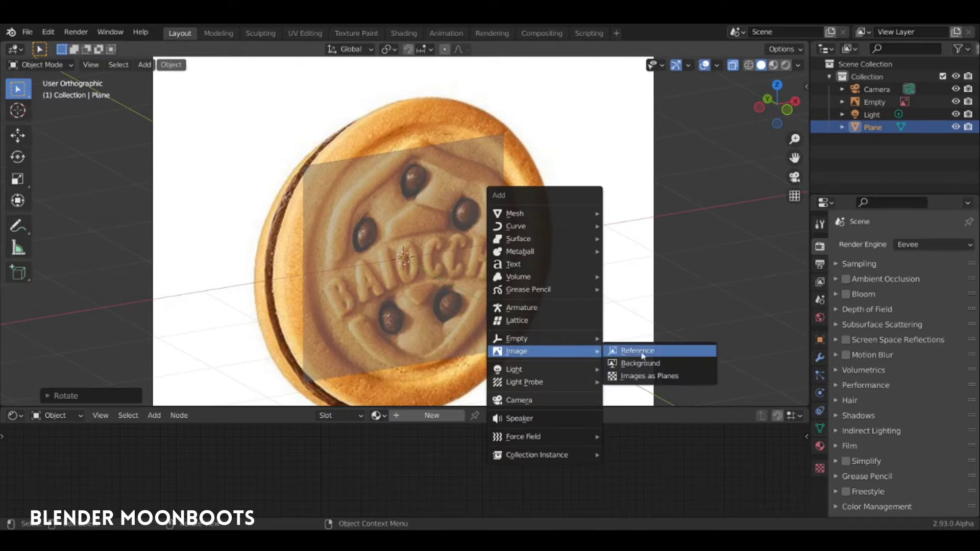
# Set the cookie reference empty's opacity to 0.2, then reselect the plane in front view.
pyautogui.press('Escape')
pyautogui.click(544, 208)
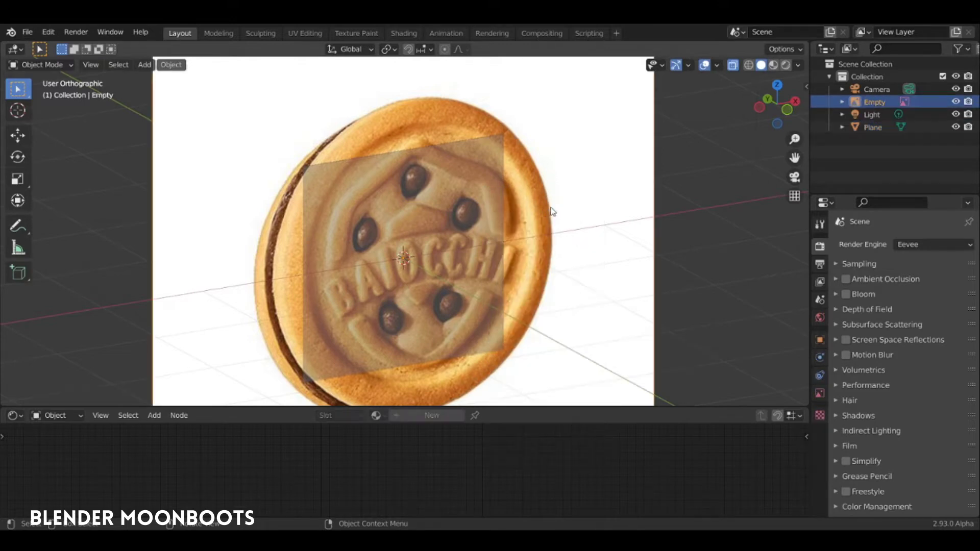
pyautogui.click(820, 393)
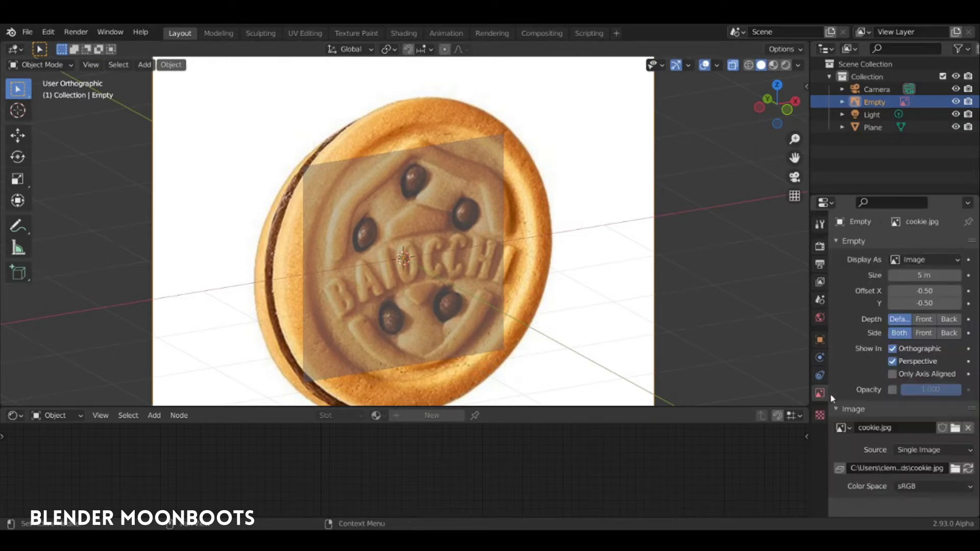
pyautogui.click(891, 391)
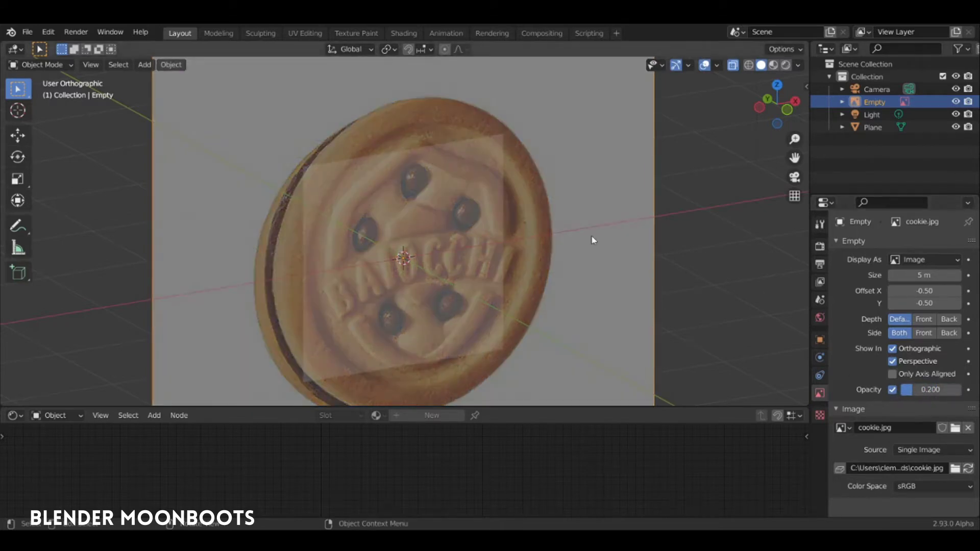
pyautogui.click(446, 191)
pyautogui.press('KP_1')
# In vertex Edit Mode, delete the plane's face and corners down to a starting vertex.
pyautogui.press('Tab')
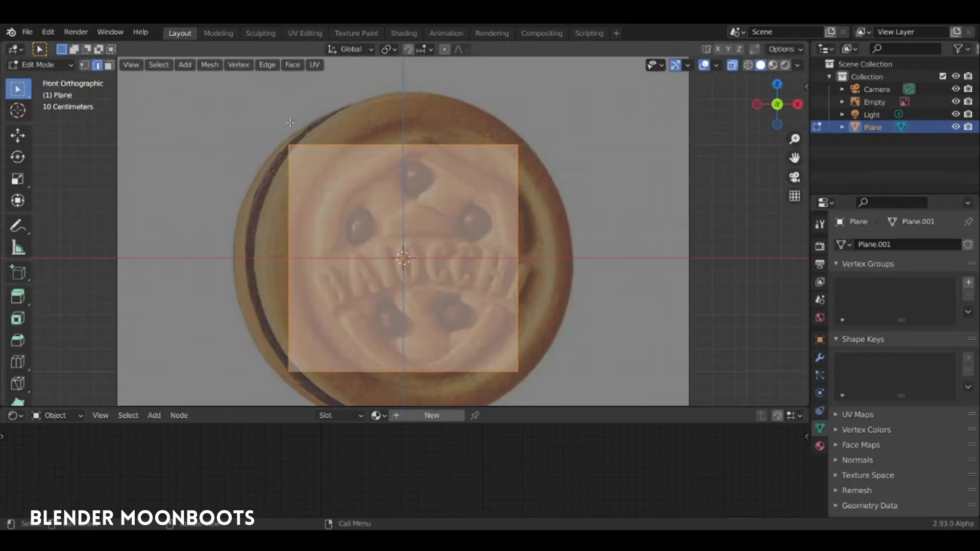
pyautogui.hotkey('alt', 'a')
pyautogui.press('1')
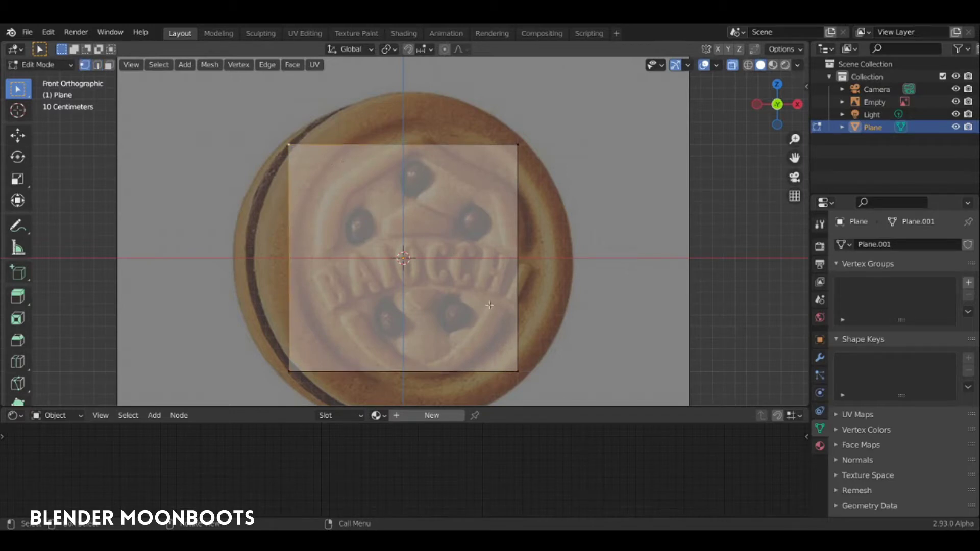
pyautogui.click(517, 145)
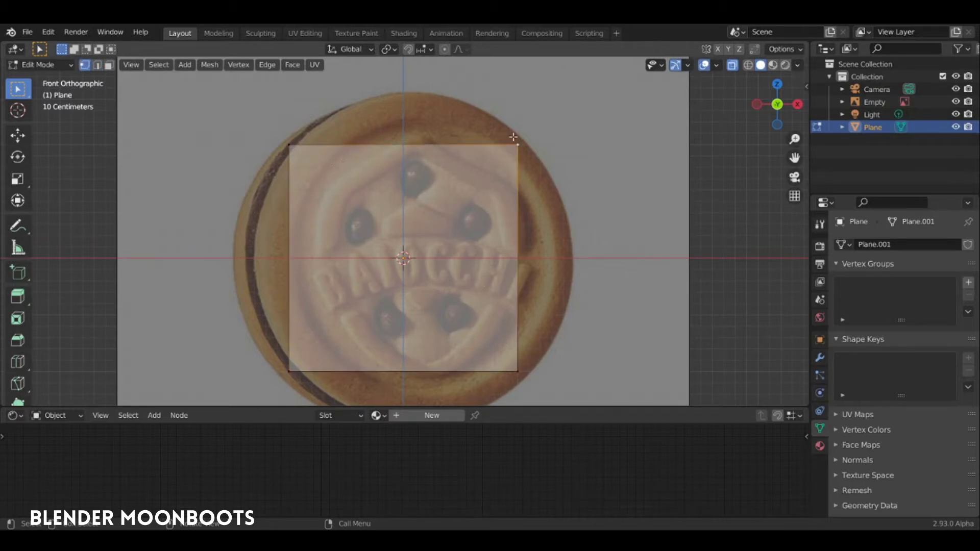
pyautogui.press('x')
pyautogui.click(543, 204)
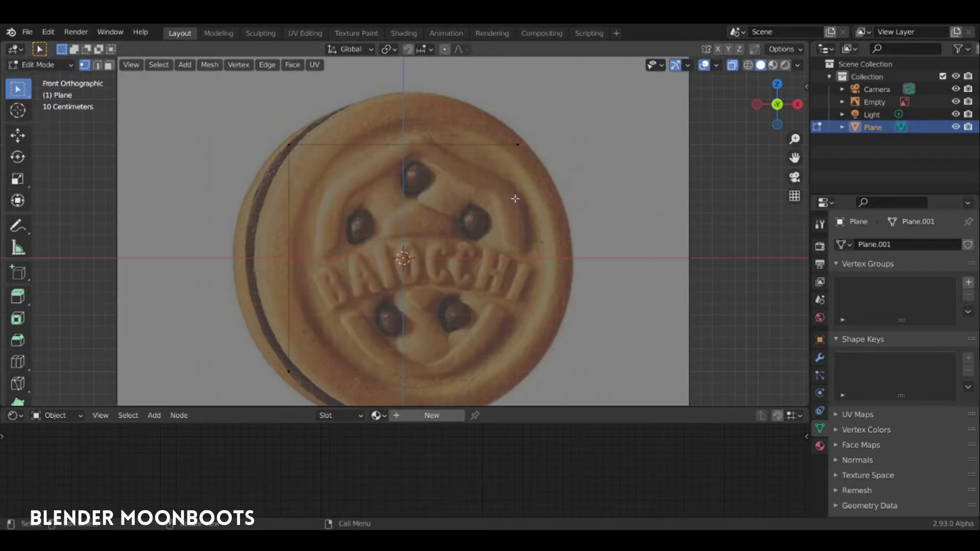
pyautogui.click(517, 145)
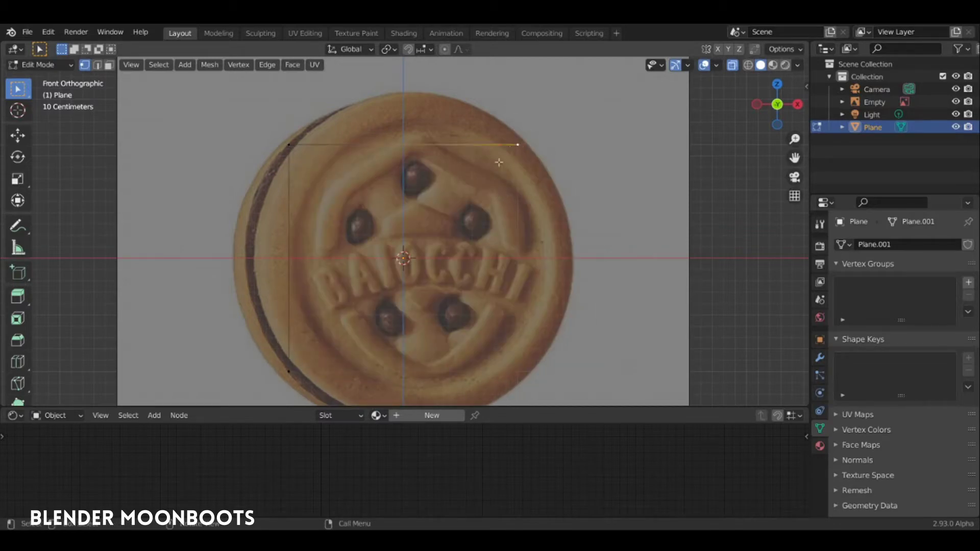
pyautogui.keyDown('shift'); pyautogui.click(288, 371); pyautogui.keyUp('shift')
pyautogui.press('x')
pyautogui.press('Escape')
pyautogui.press('x')
pyautogui.click(323, 319)
# Move the vertex beside the BAIOCCHI lettering and extrude points up the emblem's left side to its peak.
pyautogui.press('g')
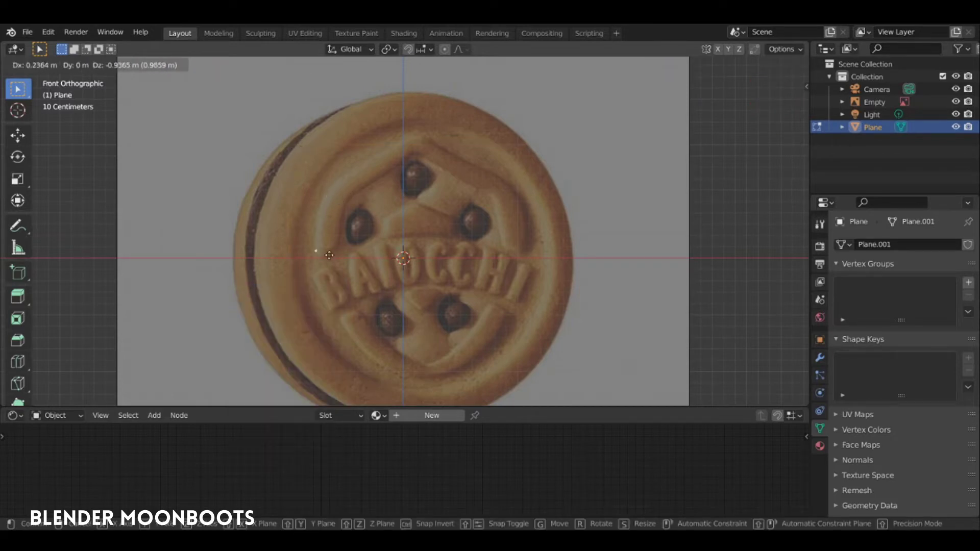
pyautogui.click(329, 255)
pyautogui.press('e')
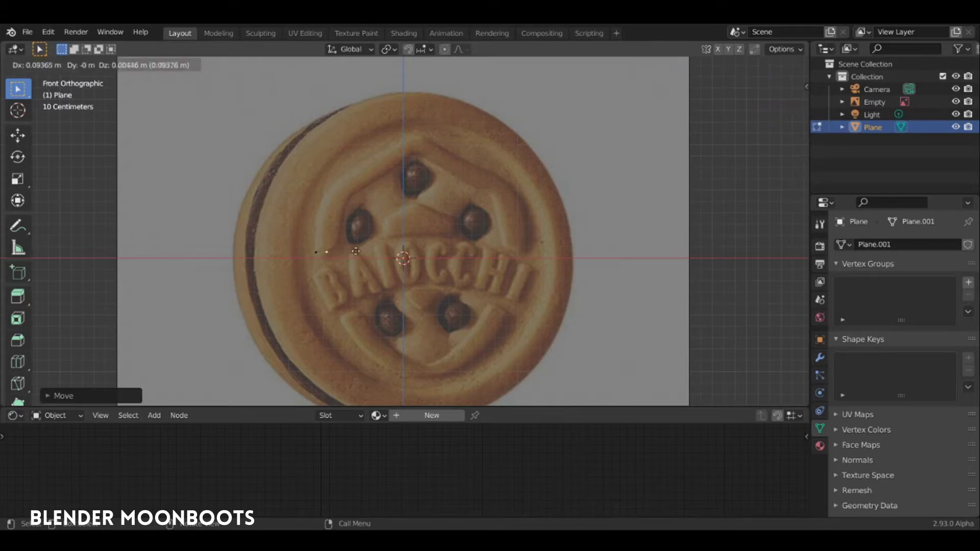
pyautogui.click(362, 248)
pyautogui.press('e')
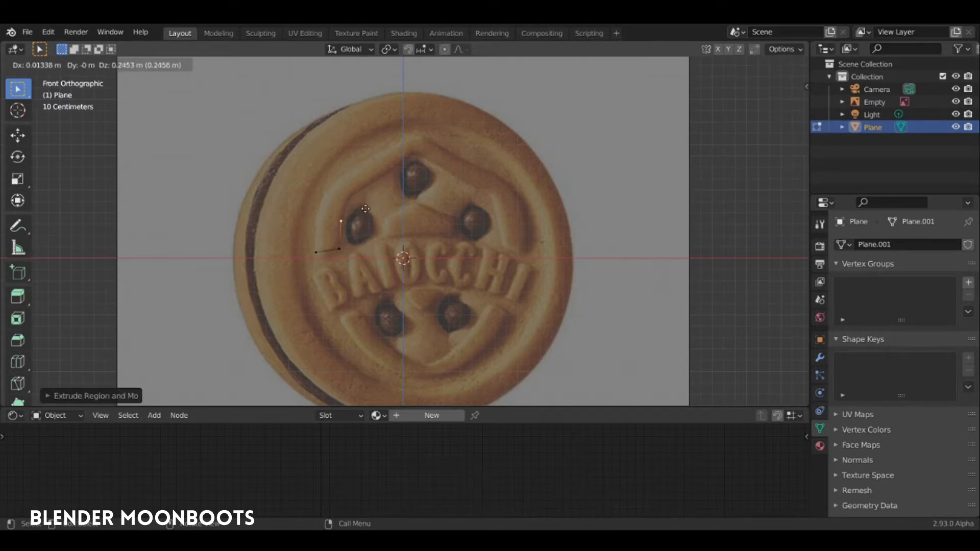
pyautogui.click(376, 178)
pyautogui.press('e')
pyautogui.click(416, 151)
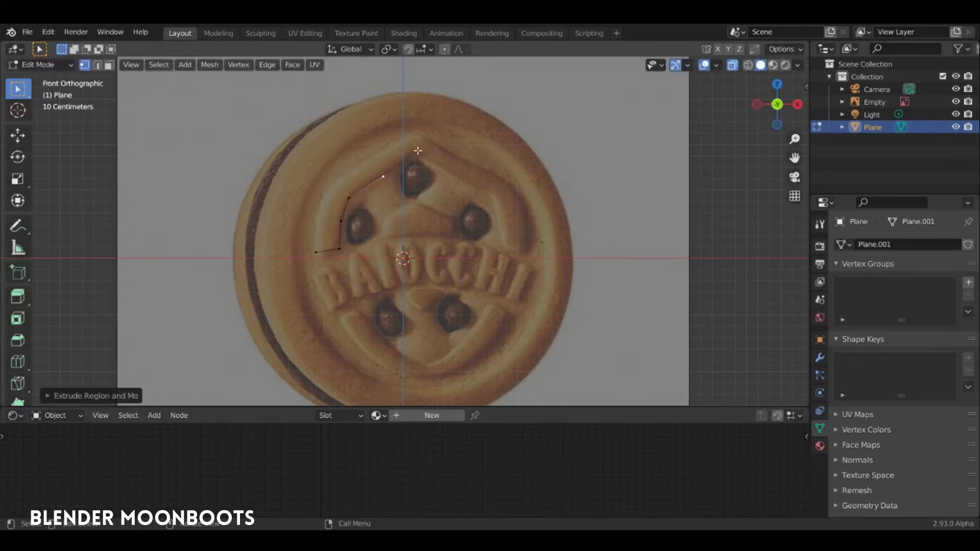
pyautogui.press('e')
pyautogui.click(470, 107)
pyautogui.press('e')
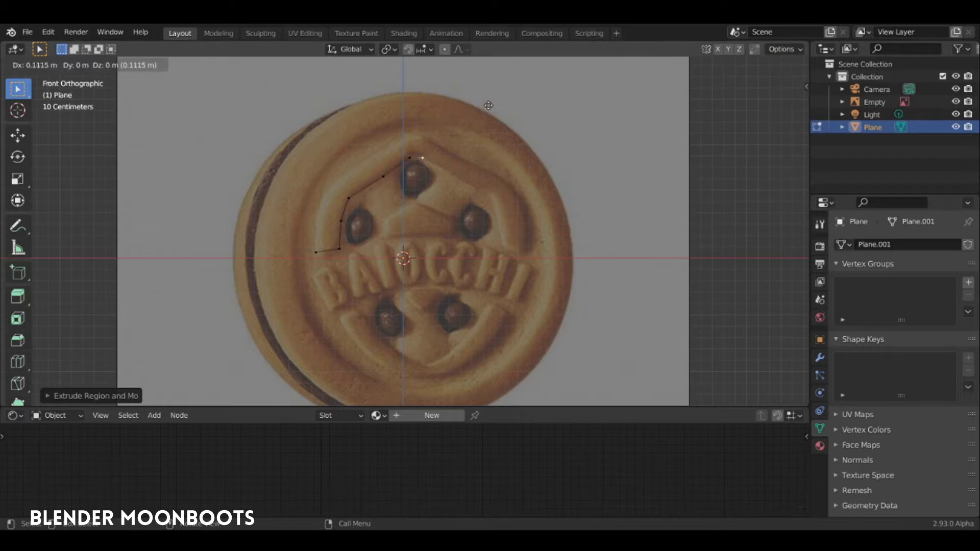
pyautogui.click(485, 106)
# Extrude points down the emblem's right edge past the right chocolate chip.
pyautogui.press('e')
pyautogui.click(466, 161)
pyautogui.press('e')
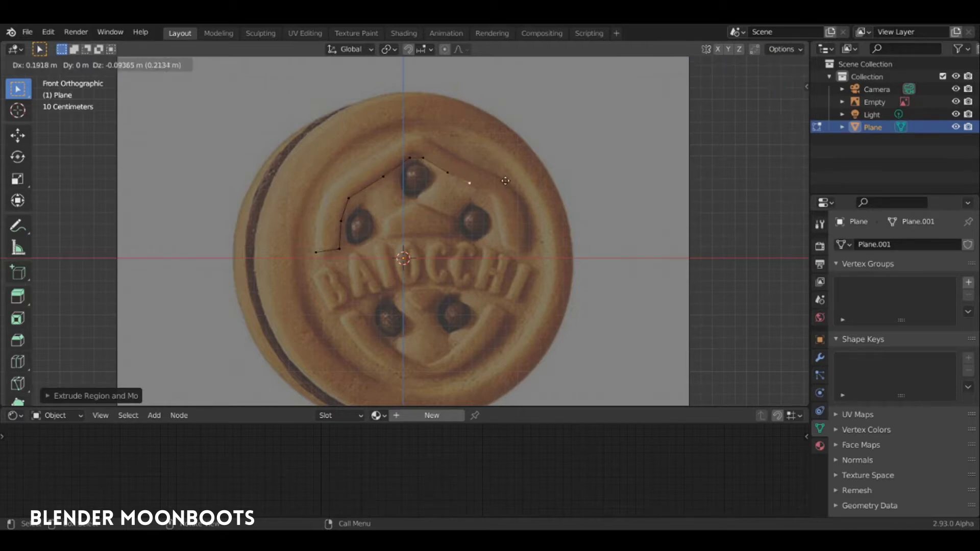
pyautogui.click(508, 183)
pyautogui.press('e')
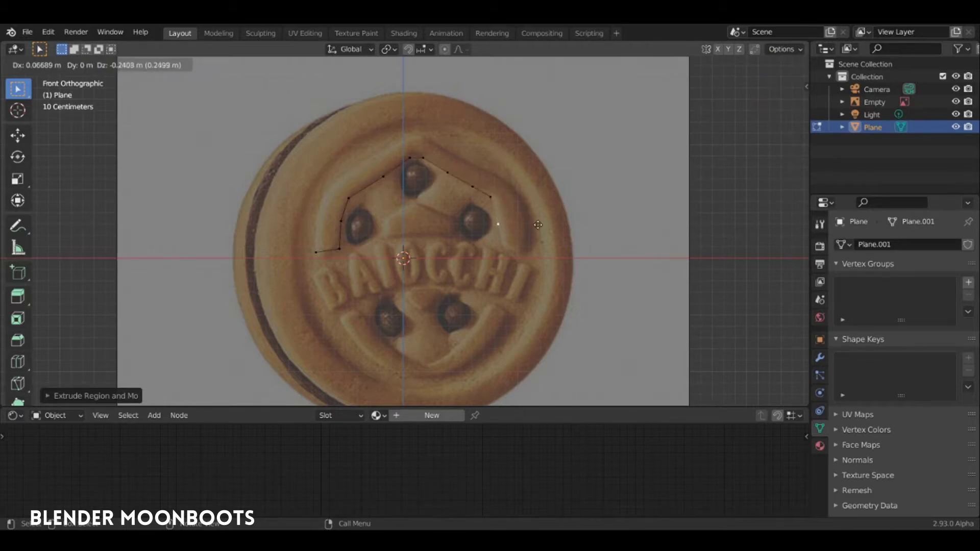
pyautogui.click(539, 227)
pyautogui.press('e')
pyautogui.click(542, 258)
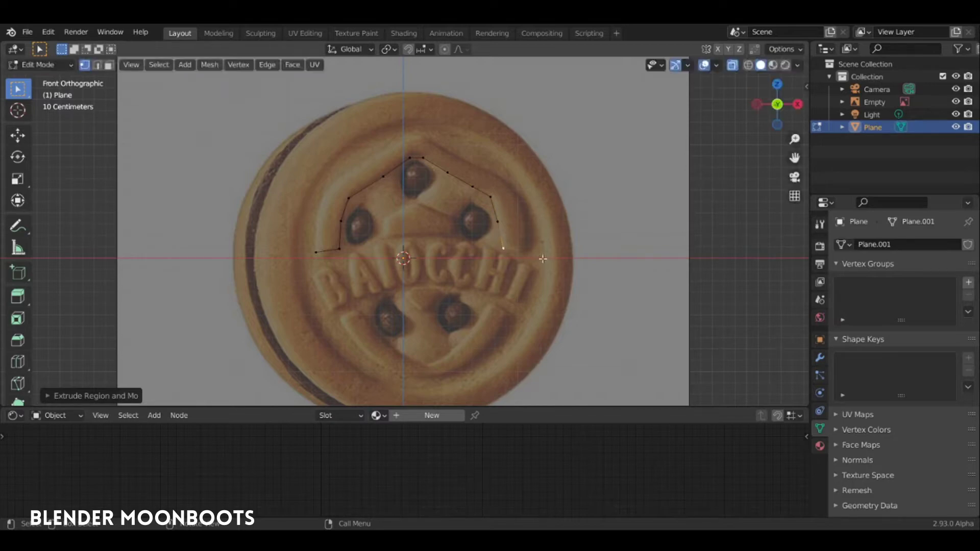
pyautogui.press('e')
pyautogui.click(575, 260)
# Extrude points back up along the outer rim toward the cookie's top.
pyautogui.press('e')
pyautogui.click(574, 219)
pyautogui.press('e')
pyautogui.click(552, 178)
pyautogui.press('e')
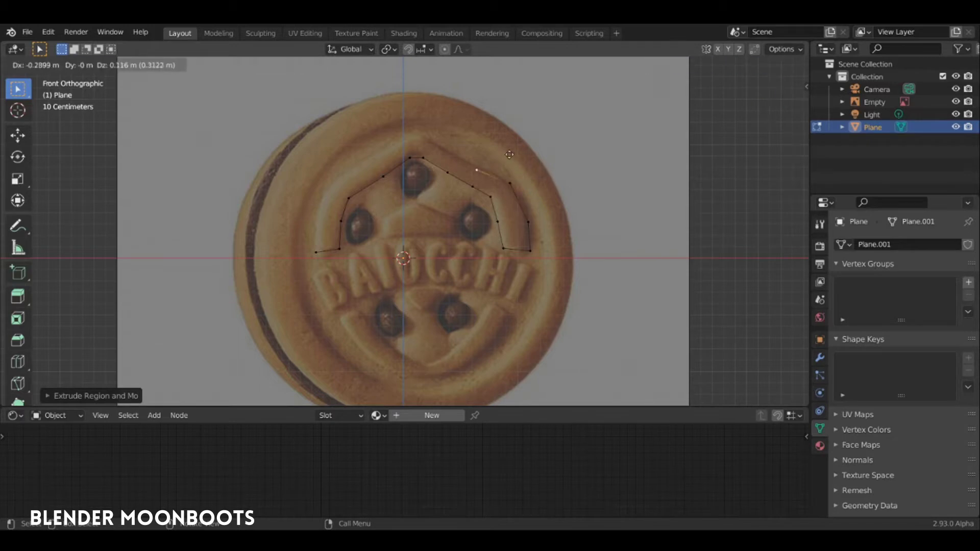
pyautogui.click(511, 153)
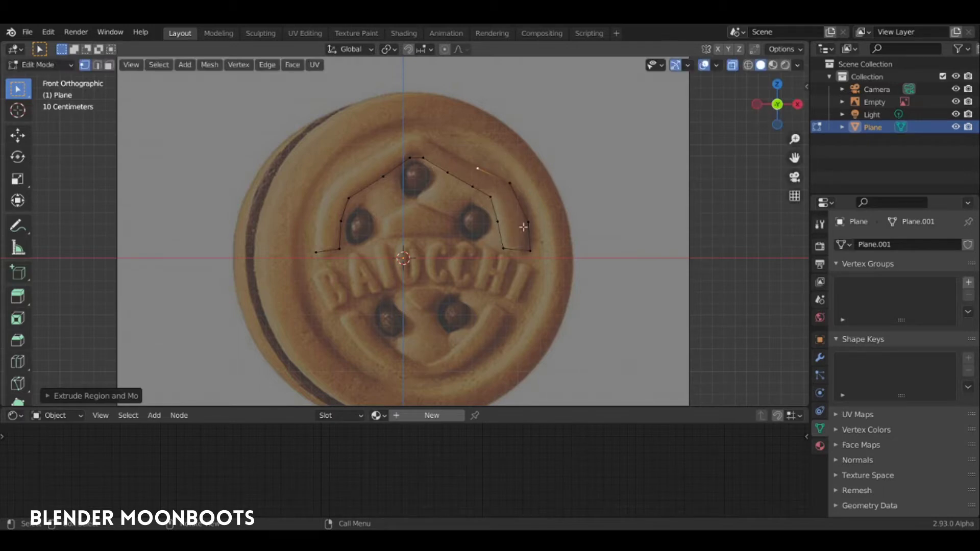
pyautogui.press('e')
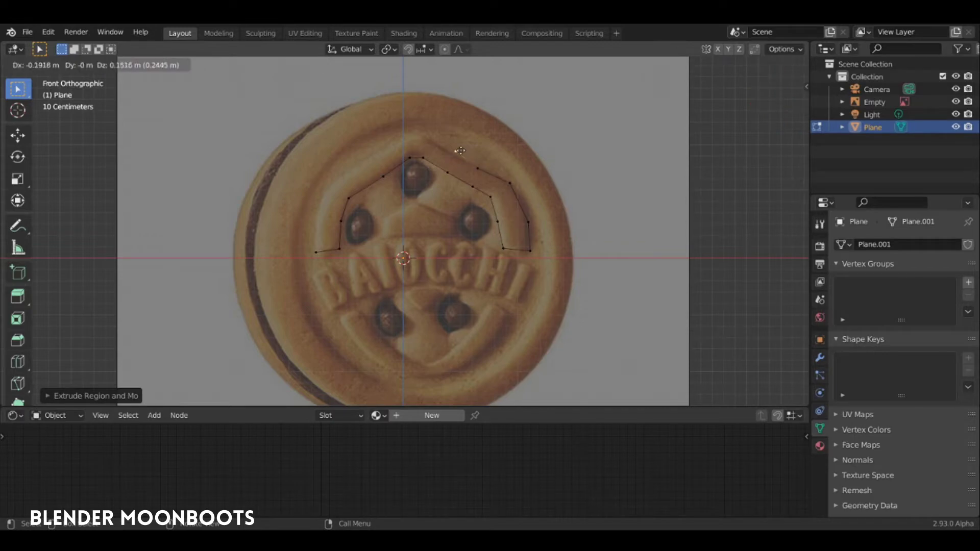
pyautogui.click(455, 154)
pyautogui.press('e')
pyautogui.click(401, 127)
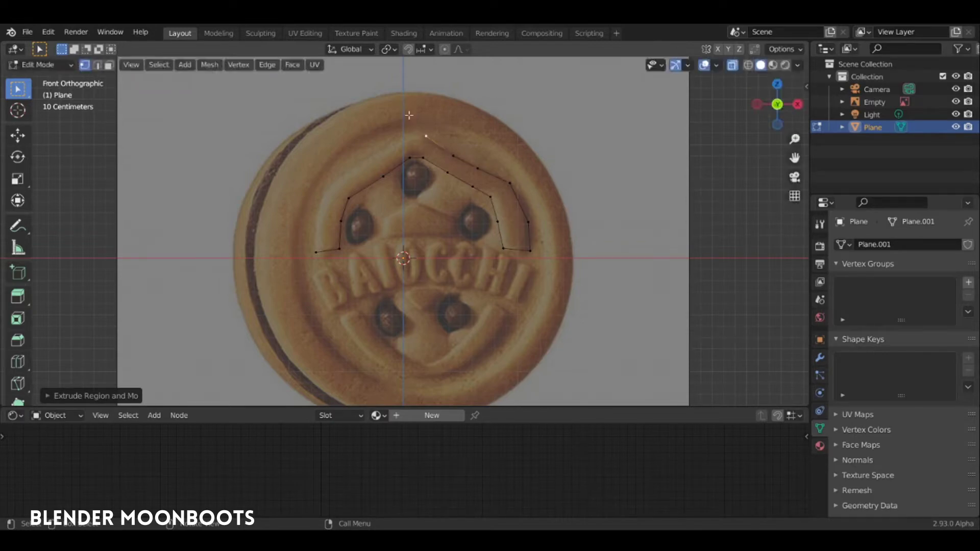
# Extrude points down the left rim to finish the arch outline.
pyautogui.press('e')
pyautogui.click(376, 127)
pyautogui.press('e')
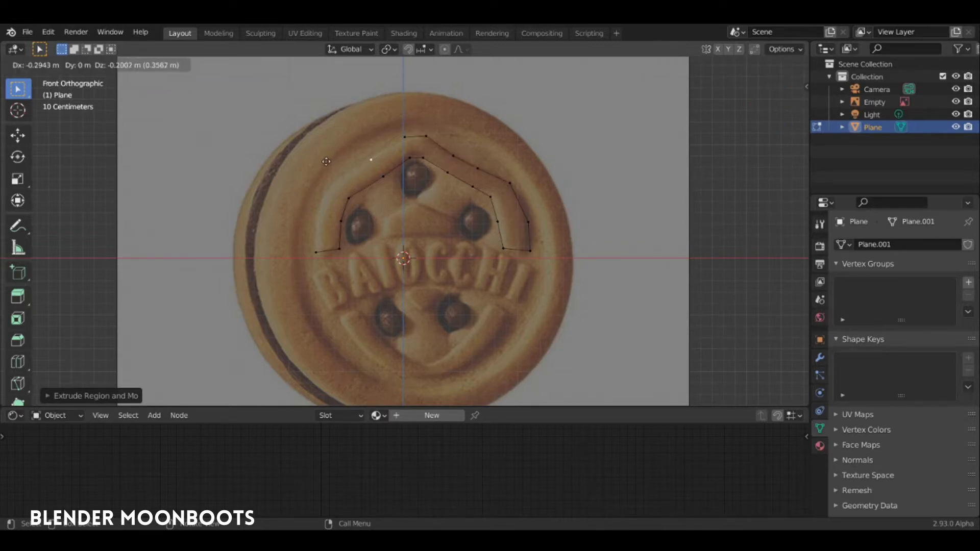
pyautogui.click(323, 162)
pyautogui.press('e')
pyautogui.click(283, 182)
pyautogui.press('e')
pyautogui.click(313, 248)
pyautogui.click(325, 248)
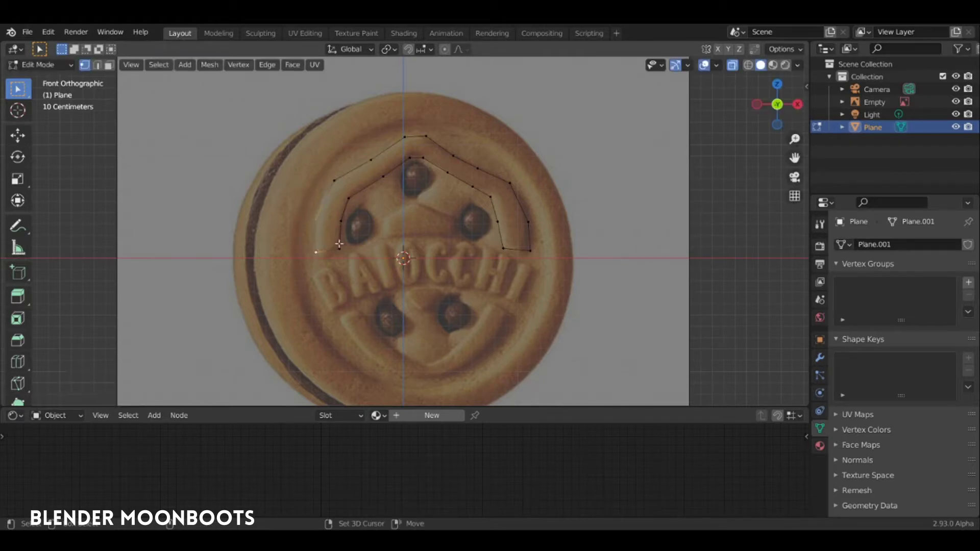
# Select the traced arch edge loop and extrude it into a strip of faces.
pyautogui.scroll(1, 367, 222)
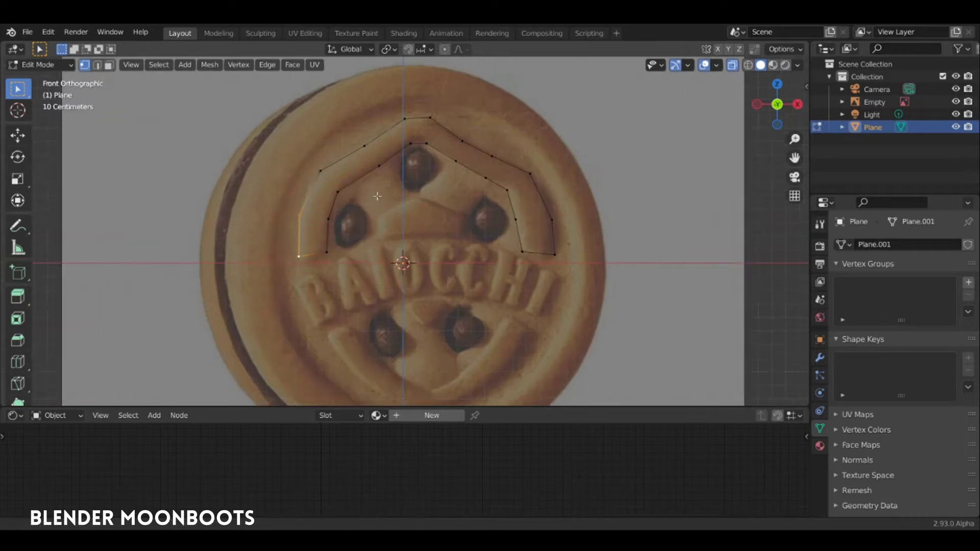
pyautogui.press('2')
pyautogui.click(309, 256)
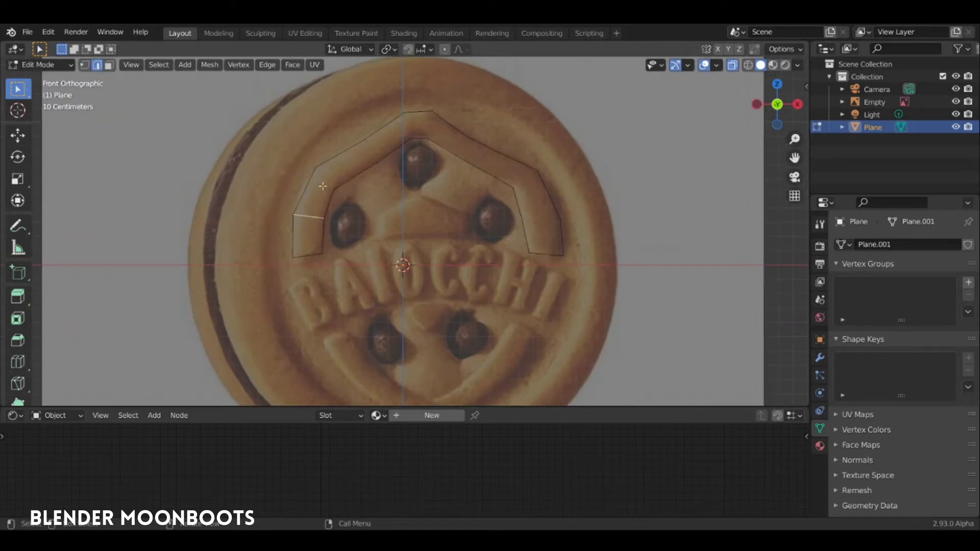
pyautogui.keyDown('ctrl'); pyautogui.keyDown('alt'); pyautogui.click(393, 140); pyautogui.keyUp('alt'); pyautogui.keyUp('ctrl')
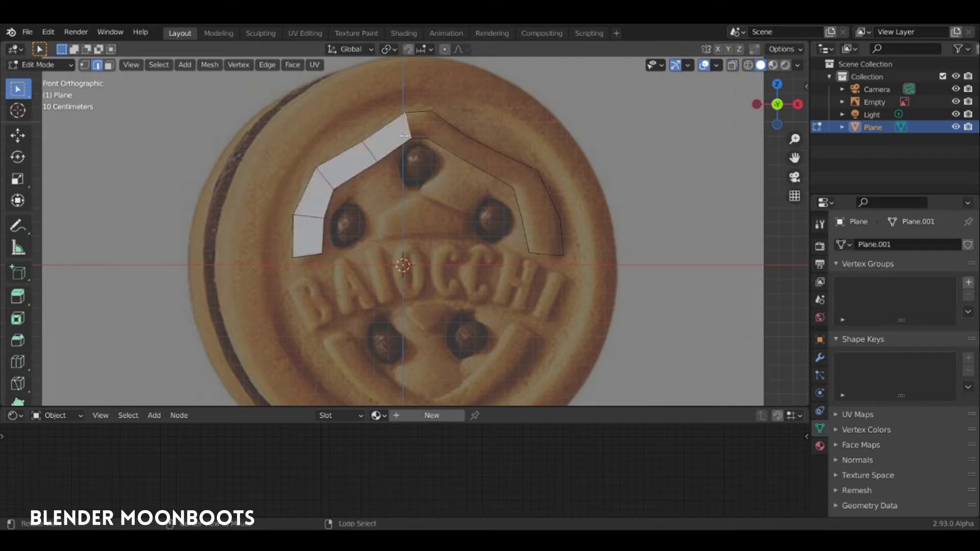
pyautogui.hotkey('ctrl', 'z')
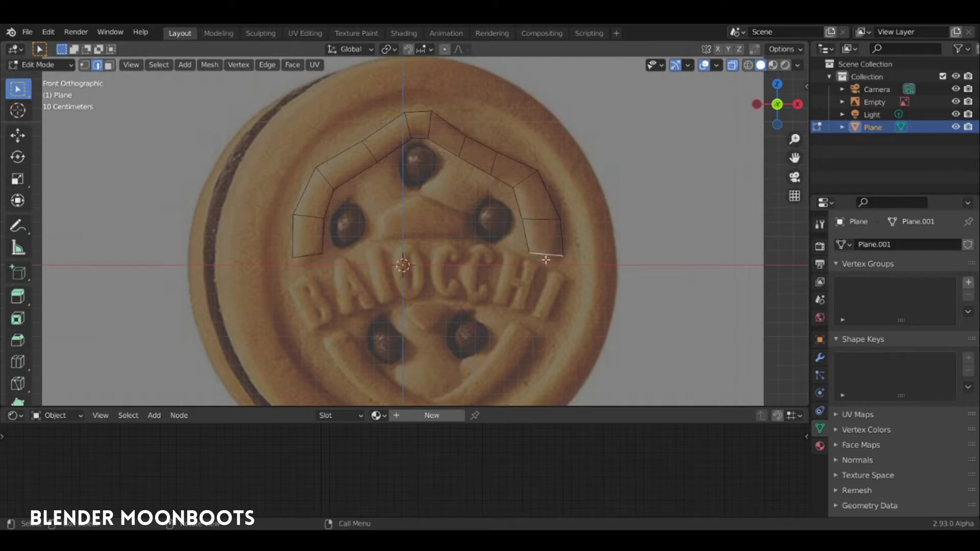
pyautogui.keyDown('shift'); pyautogui.moveTo(514, 252); pyautogui.dragTo(548, 232, button='middle'); pyautogui.keyUp('shift')
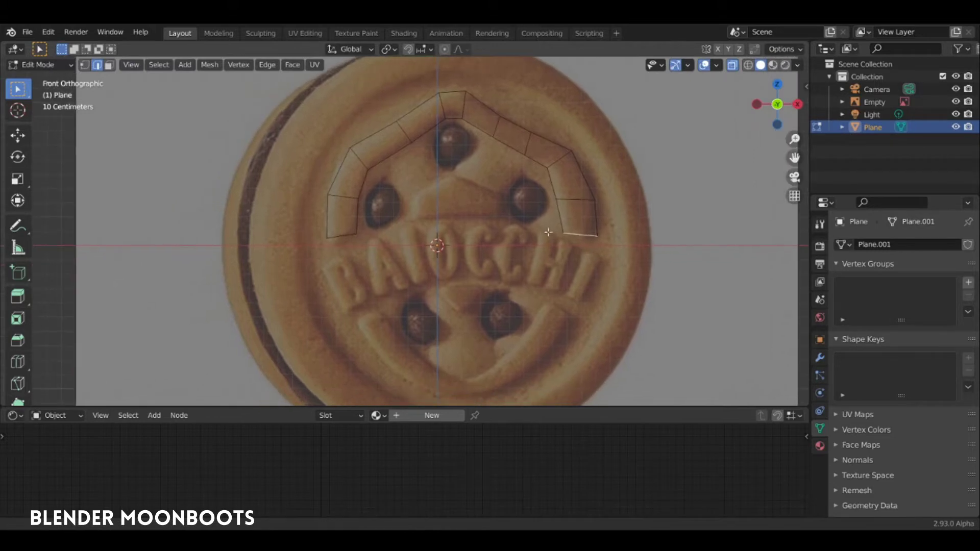
pyautogui.keyDown('shift'); pyautogui.moveTo(481, 246); pyautogui.dragTo(468, 234, button='middle'); pyautogui.keyUp('shift')
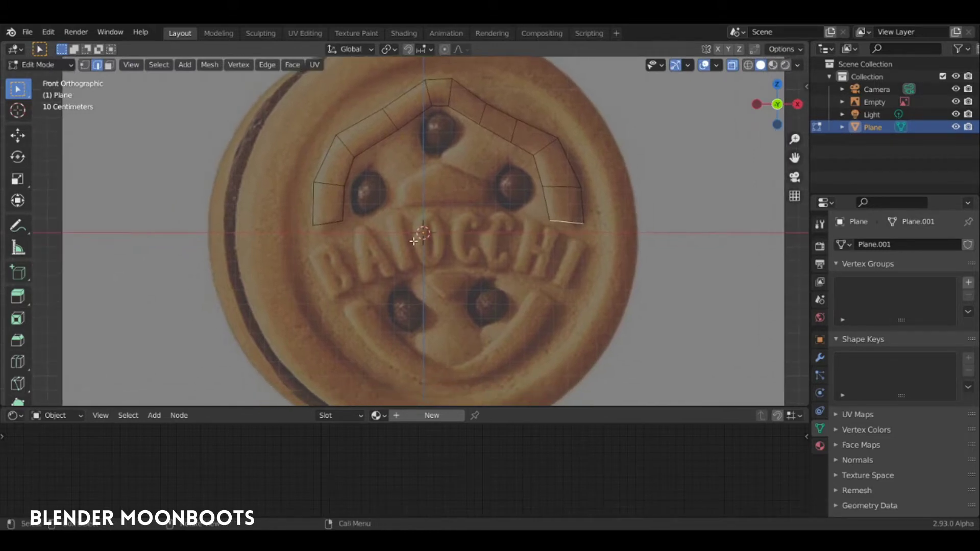
# Select the strip's lower-left corner vertex and duplicate it.
pyautogui.press('1')
pyautogui.click(343, 220)
pyautogui.hotkey('shift', 'd')
# Place duplicated vertices for the lower outline and nudge arch vertices onto the chip ridge.
pyautogui.click(356, 324)
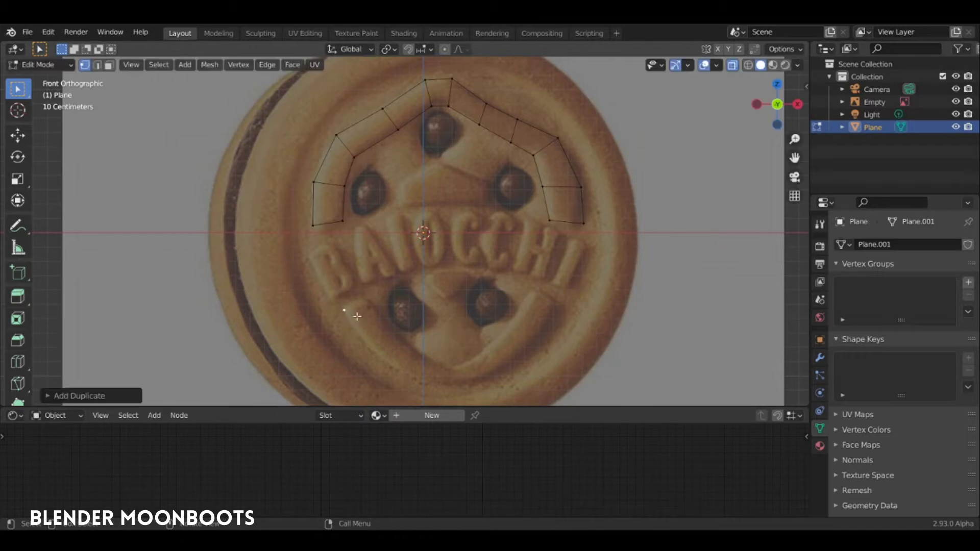
pyautogui.hotkey('shift', 'd')
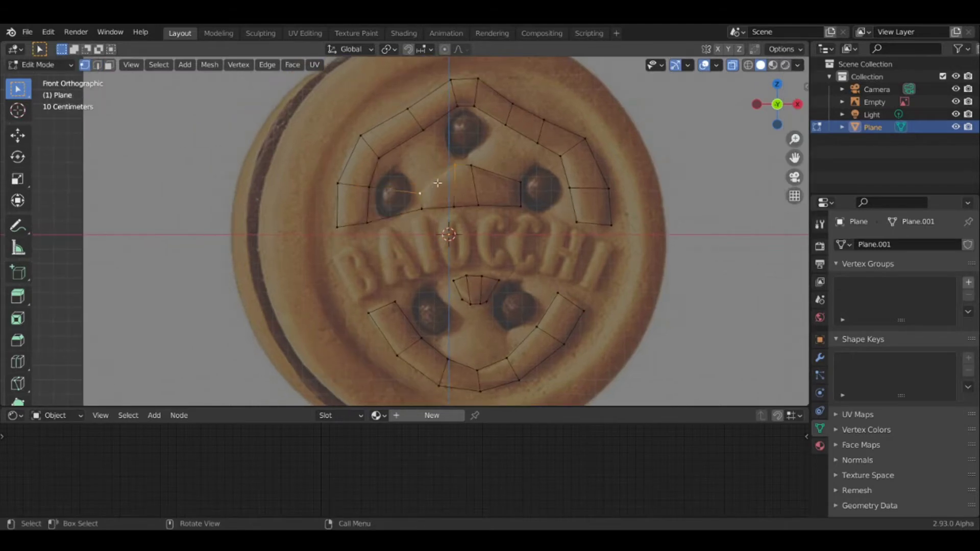
pyautogui.click(17, 135)
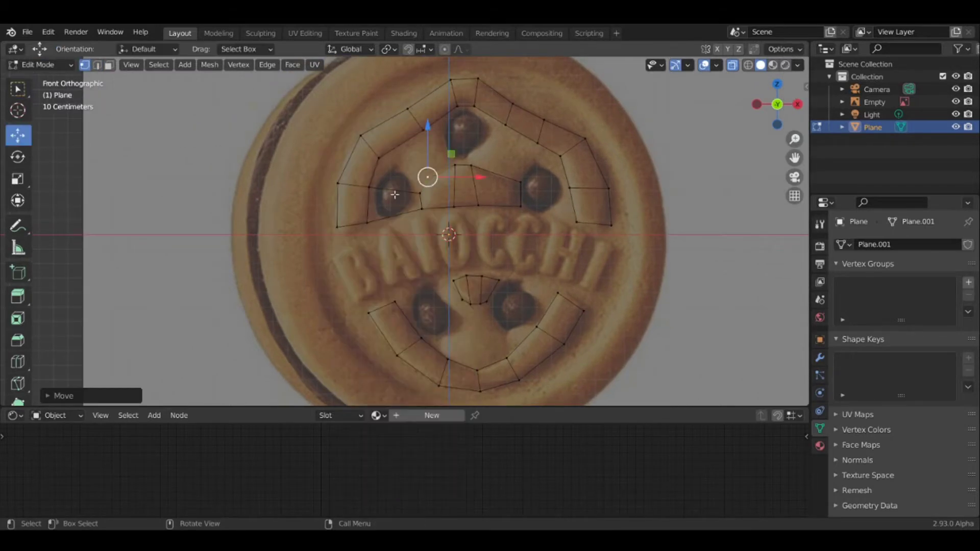
pyautogui.moveTo(420, 166); pyautogui.dragTo(538, 181)
pyautogui.click(464, 132)
pyautogui.click(504, 177)
pyautogui.click(466, 289)
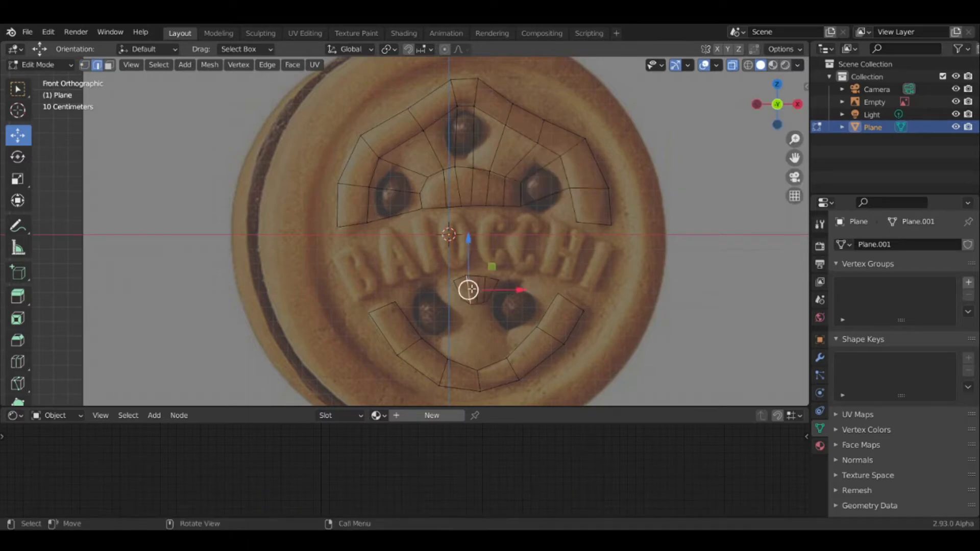
# Reposition lower-ring vertices and slide the edge loop across the lettering.
pyautogui.press('2')
pyautogui.press('1')
pyautogui.scroll(2, 475, 335)
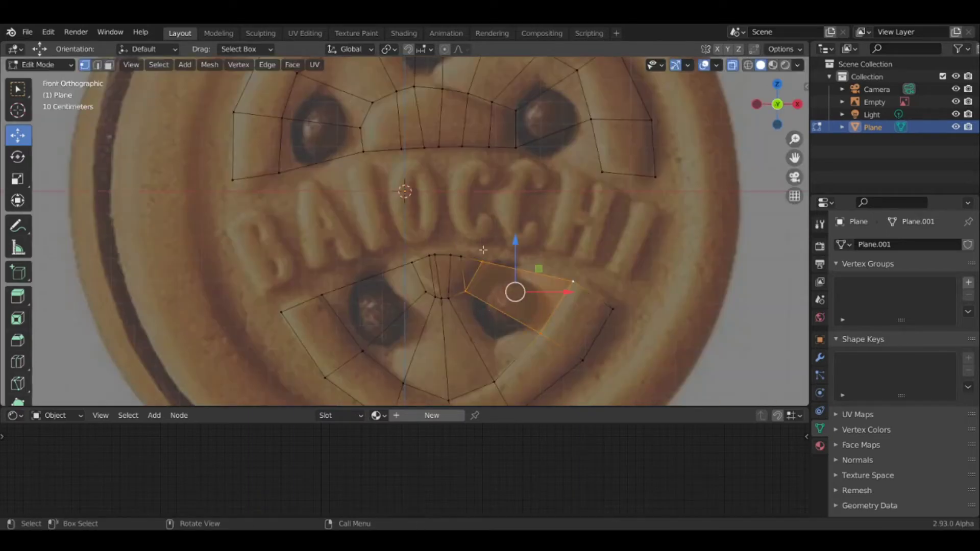
pyautogui.scroll(2, 514, 291)
pyautogui.press('w')
pyautogui.press('w')
pyautogui.scroll(-3, 502, 250)
pyautogui.scroll(2, 423, 204)
pyautogui.click(426, 177)
pyautogui.click(462, 226)
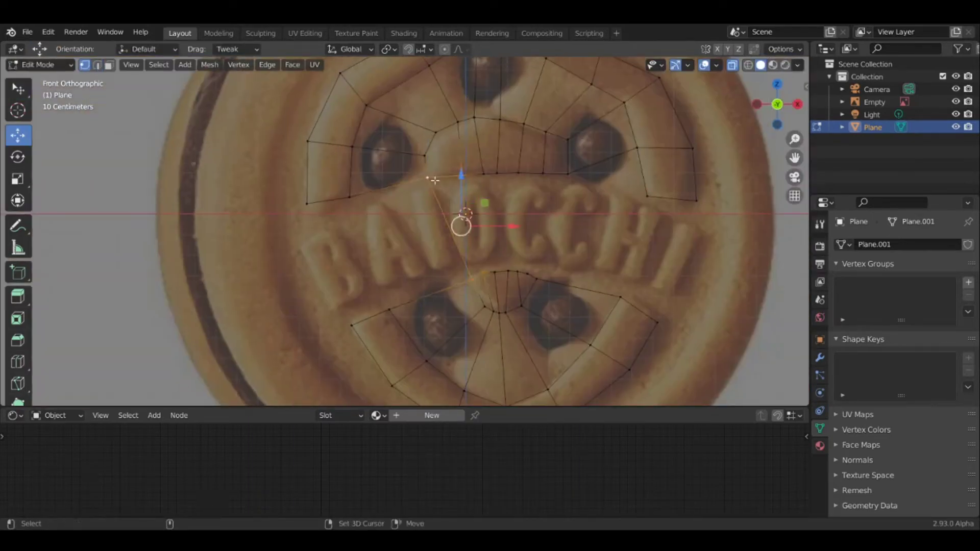
pyautogui.click(552, 226)
pyautogui.scroll(-2, 529, 235)
pyautogui.keyDown('alt'); pyautogui.click(365, 268); pyautogui.keyUp('alt')
pyautogui.press('g')
pyautogui.press('g')
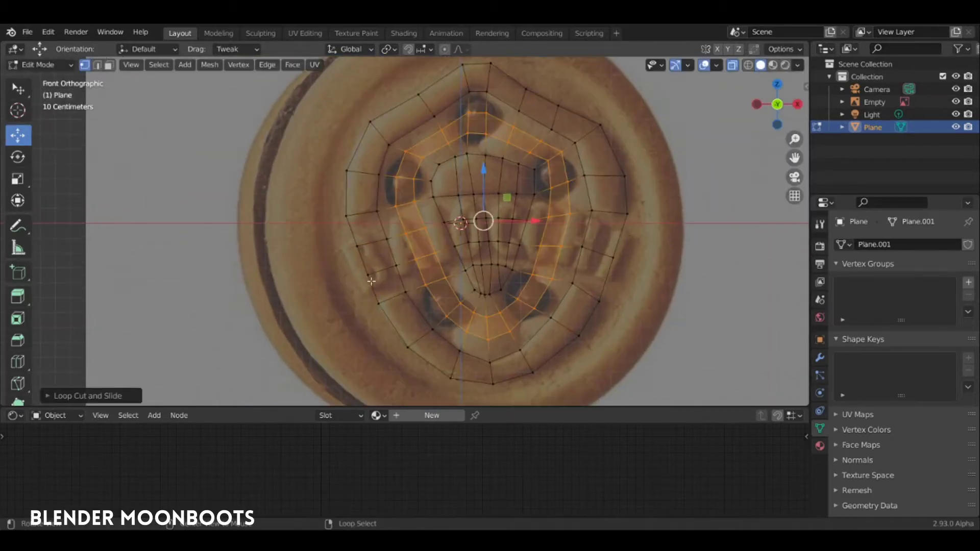
pyautogui.scroll(-1, 465, 253)
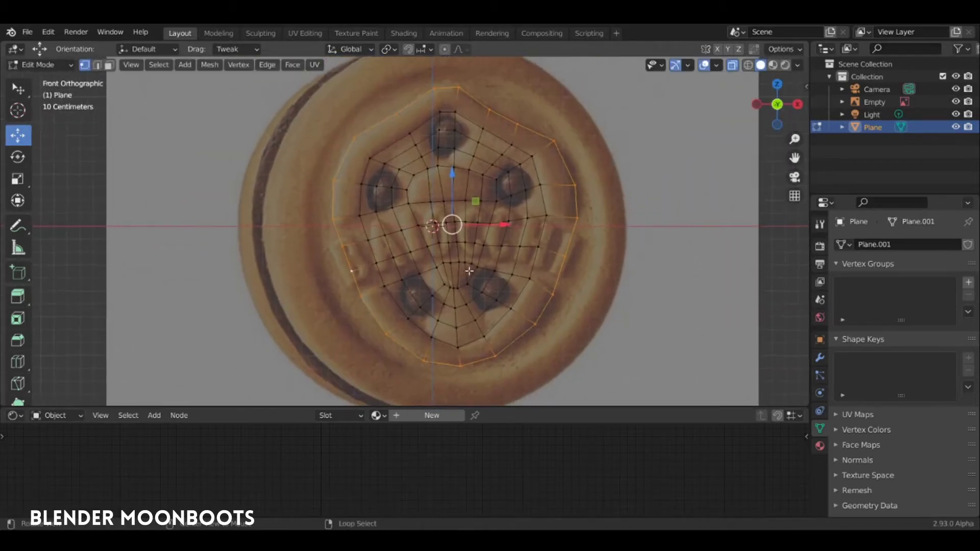
# Extrude the outer edge loop and scale it outward toward the cookie's rim.
pyautogui.press('e')
pyautogui.rightClick(535, 251)
pyautogui.press('s')
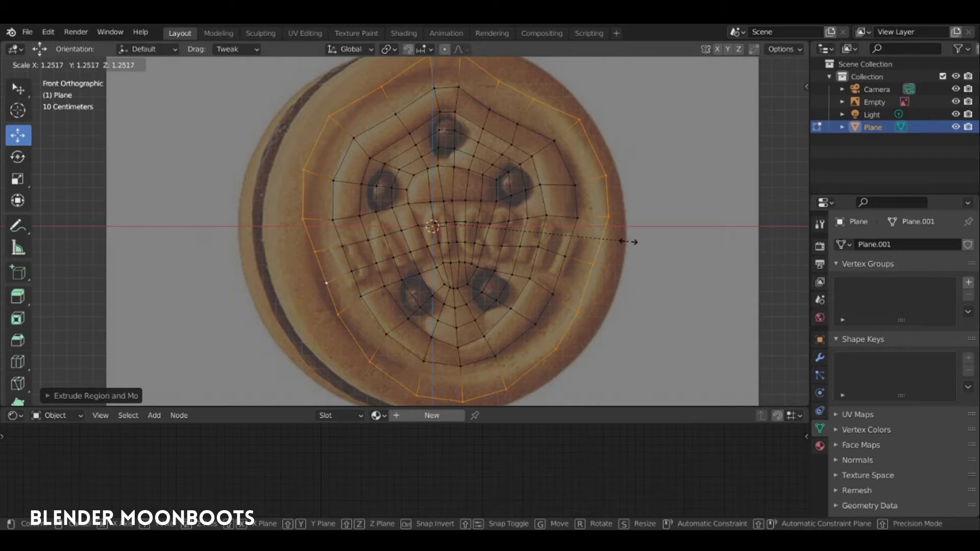
pyautogui.click(620, 239)
pyautogui.click(619, 238)
pyautogui.keyDown('alt'); pyautogui.click(606, 246); pyautogui.keyUp('alt')
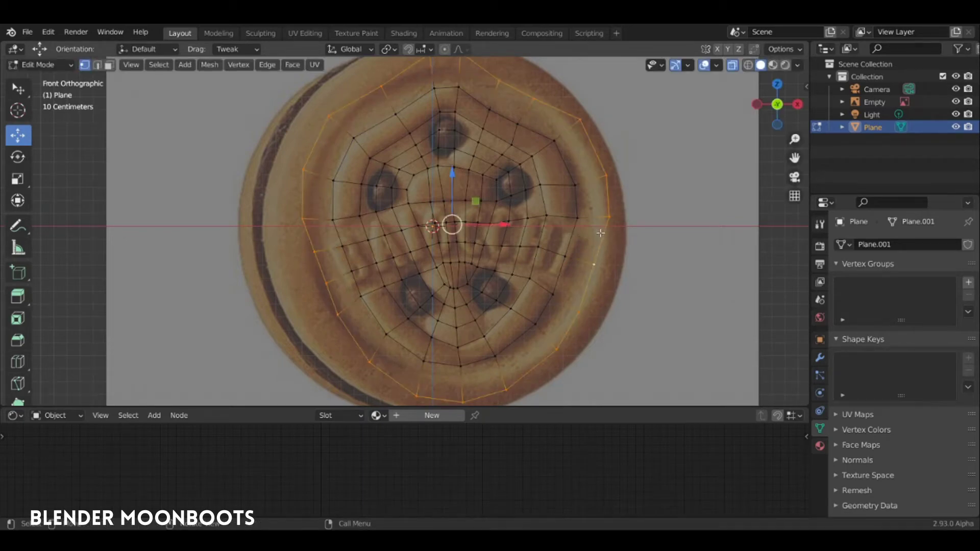
# Round the outer loop with To Sphere at factor 1.000, then shrink it slightly to 0.95.
pyautogui.hotkey('shift', 'alt', 's')
pyautogui.click(768, 222)
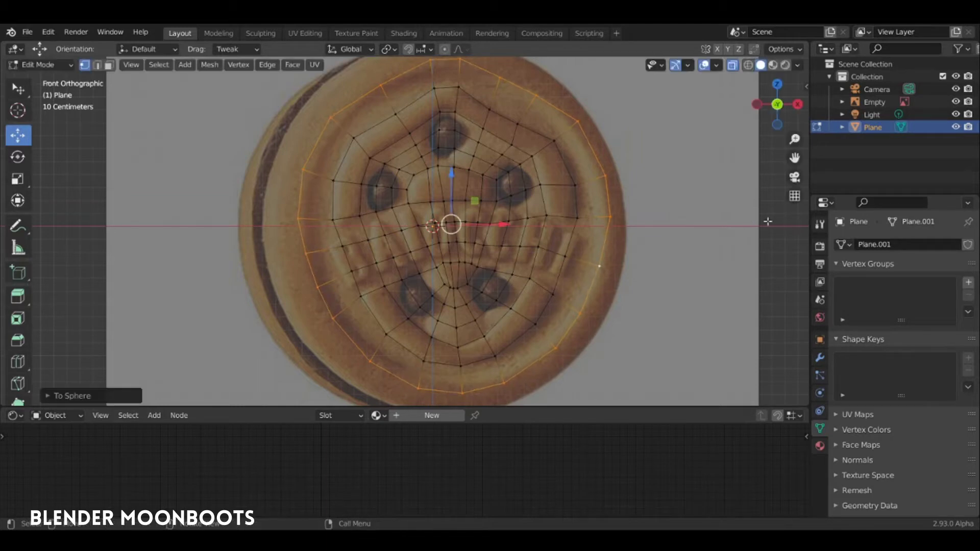
pyautogui.click(99, 396)
pyautogui.moveTo(184, 375); pyautogui.dragTo(222, 383)
pyautogui.press('s')
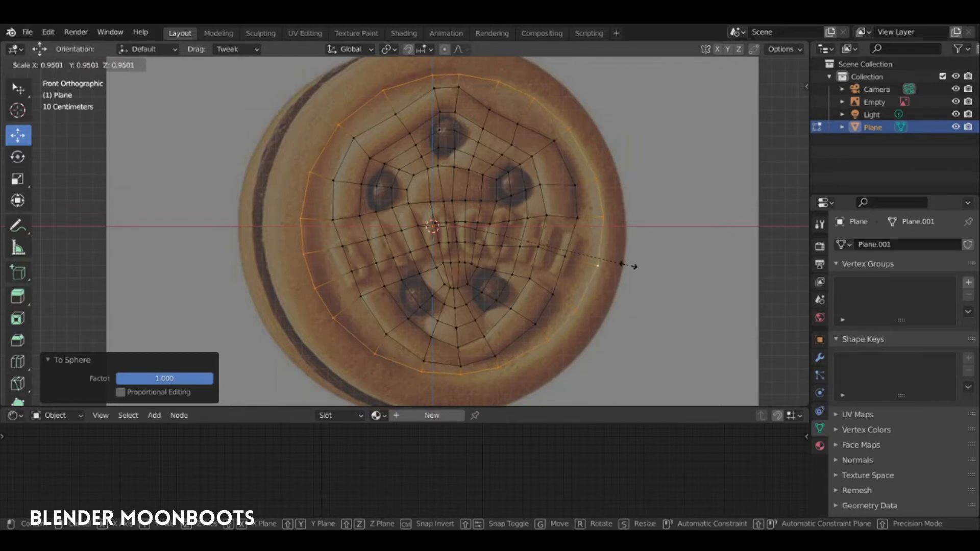
pyautogui.click(624, 264)
# Extrude a new outer loop and scale it 1.205 out to the cookie's edge.
pyautogui.press('e')
pyautogui.rightClick(627, 254)
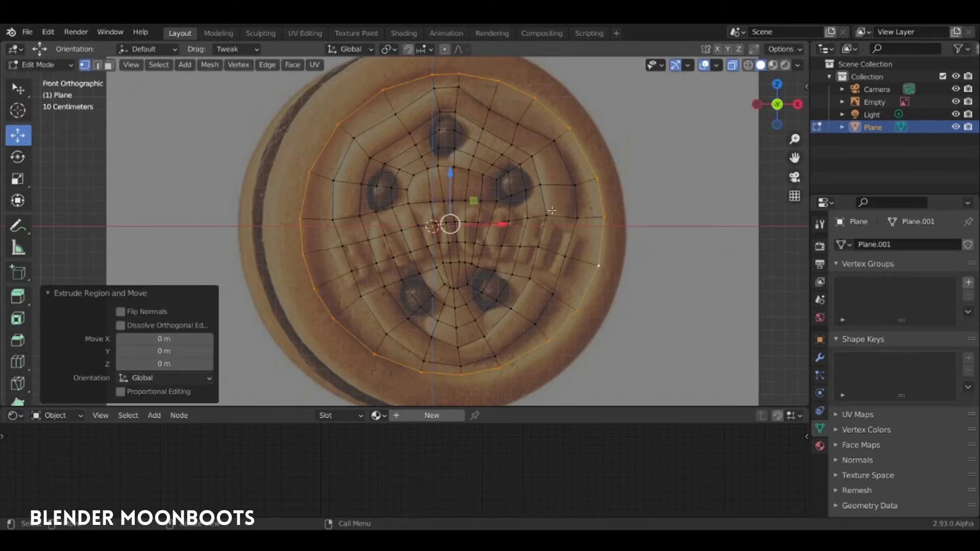
pyautogui.press('s')
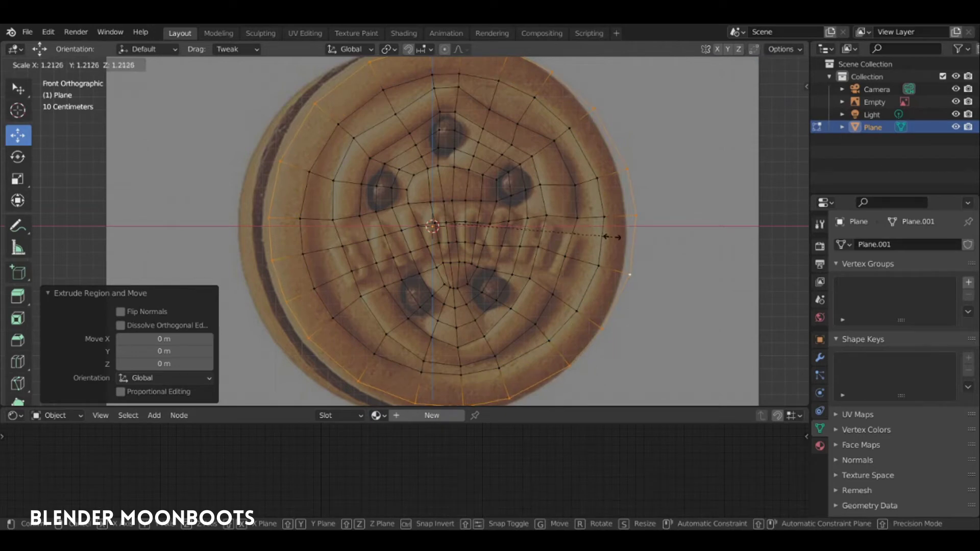
pyautogui.click(620, 238)
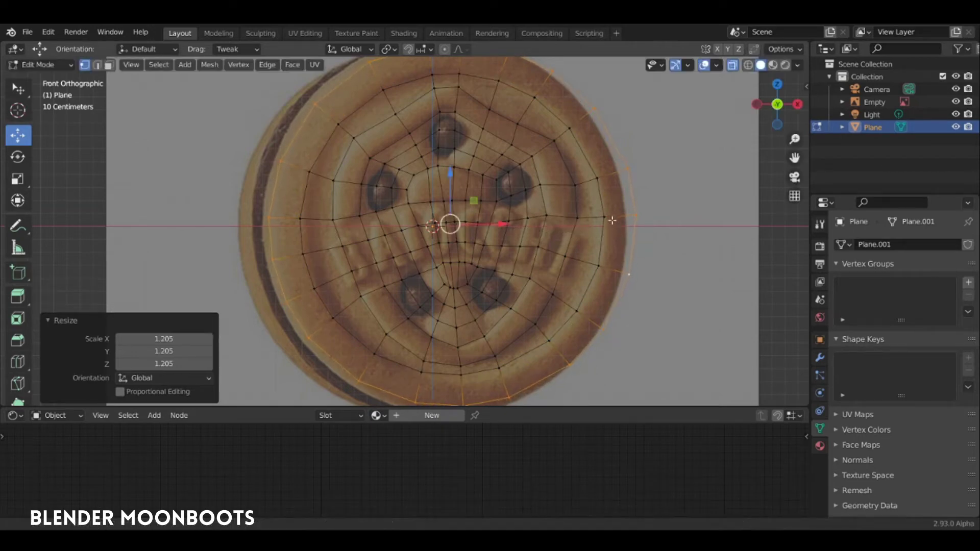
pyautogui.moveTo(610, 213)
pyautogui.keyDown('shift'); pyautogui.mouseDown(button='middle')
pyautogui.moveTo(632, 233)
pyautogui.moveTo(604, 214)
pyautogui.mouseUp(button='middle'); pyautogui.keyUp('shift')
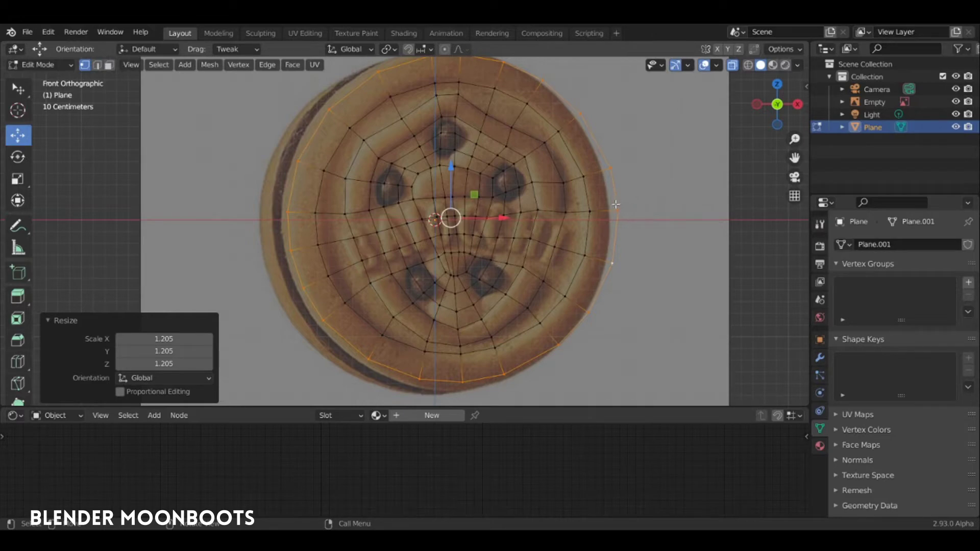
# Make the outer loop a perfect circle with LoopTools Circle and rotate it about 4°.
pyautogui.rightClick(615, 204)
pyautogui.moveTo(548, 169)
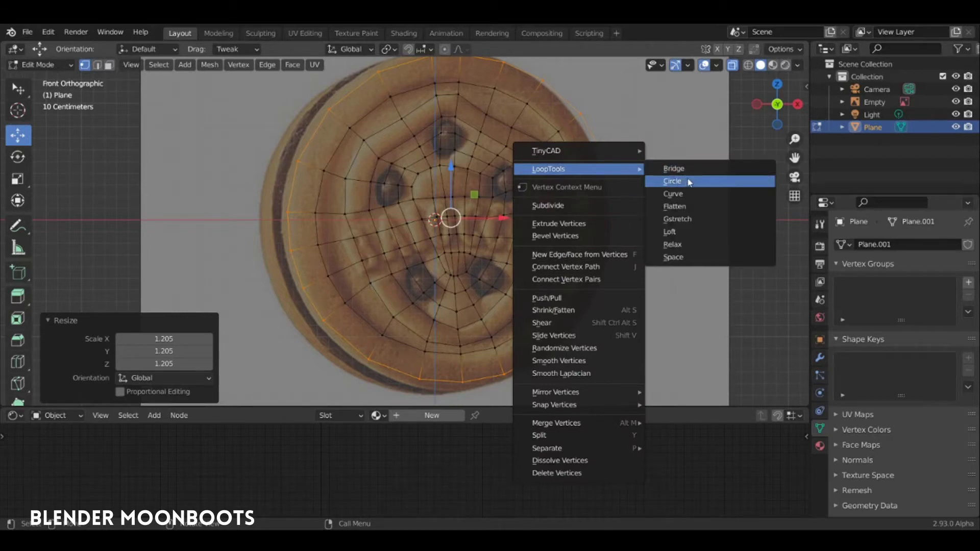
pyautogui.click(688, 181)
pyautogui.press('r')
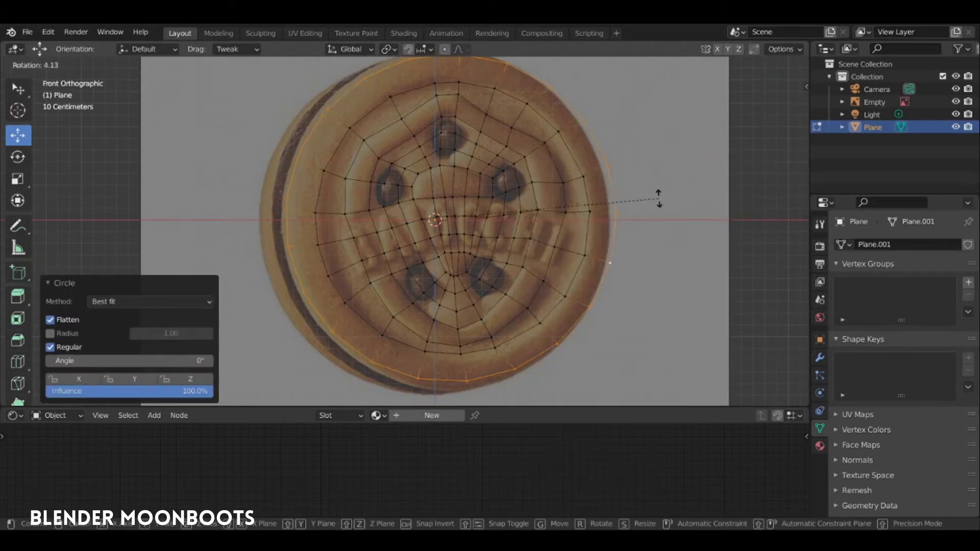
pyautogui.click(636, 214)
# Select the inner ring, orbit to view the disc at an angle and select the whole mesh.
pyautogui.keyDown('alt'); pyautogui.click(583, 233); pyautogui.keyUp('alt')
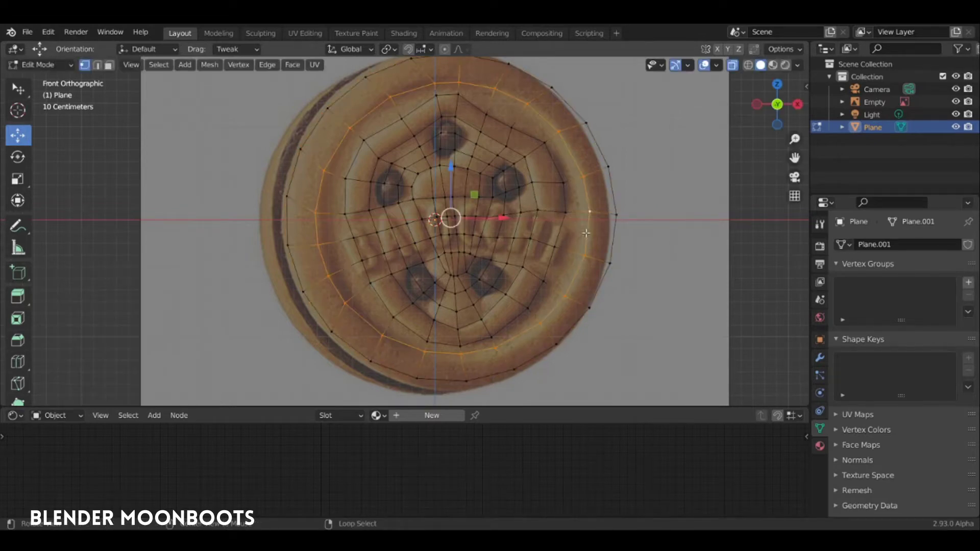
pyautogui.rightClick(631, 223)
pyautogui.scroll(2, 565, 252)
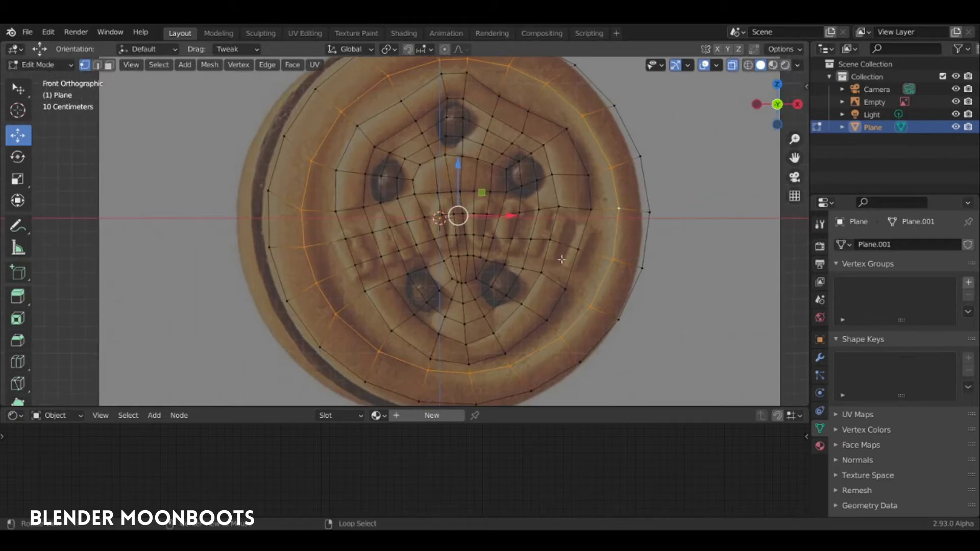
pyautogui.moveTo(556, 274)
pyautogui.mouseDown(button='middle')
pyautogui.moveTo(539, 210)
pyautogui.moveTo(535, 253)
pyautogui.mouseUp(button='middle')
pyautogui.press('a')
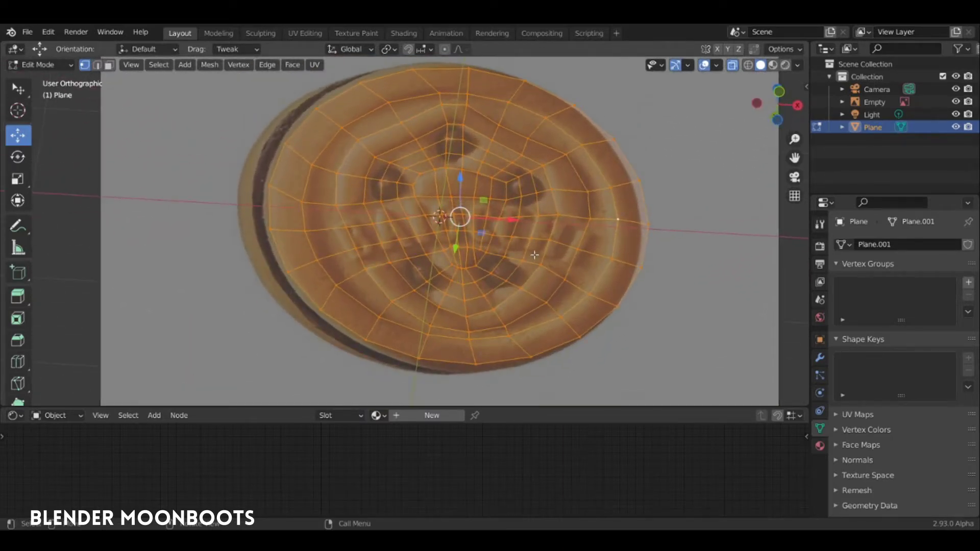
# Rotate the cookie plane and reference image empty 90° about X so they lie flat.
pyautogui.press('Tab')
pyautogui.moveTo(539, 247)
pyautogui.mouseDown(button='middle')
pyautogui.moveTo(532, 259)
pyautogui.moveTo(587, 291)
pyautogui.moveTo(438, 244)
pyautogui.mouseUp(button='middle')
pyautogui.keyDown('shift'); pyautogui.click(321, 226); pyautogui.keyUp('shift')
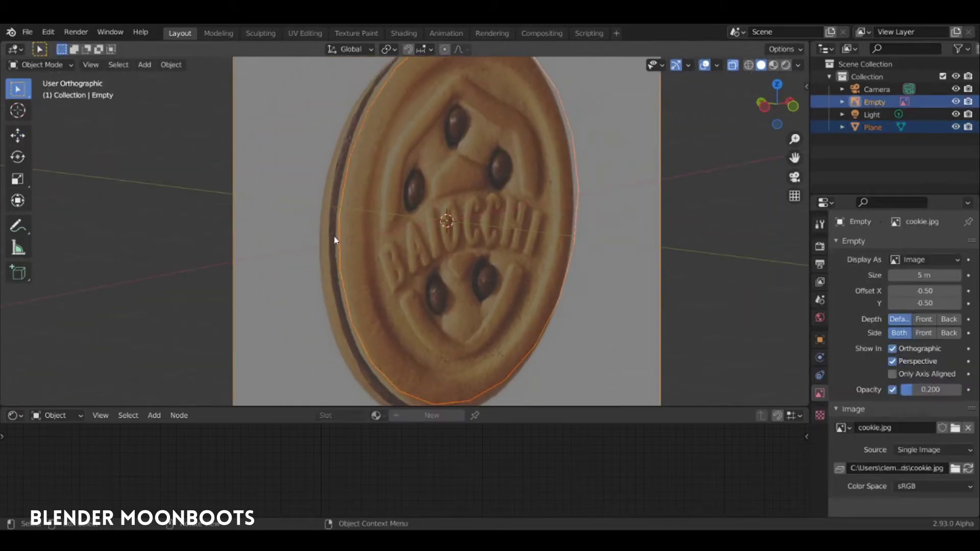
pyautogui.write('rx')
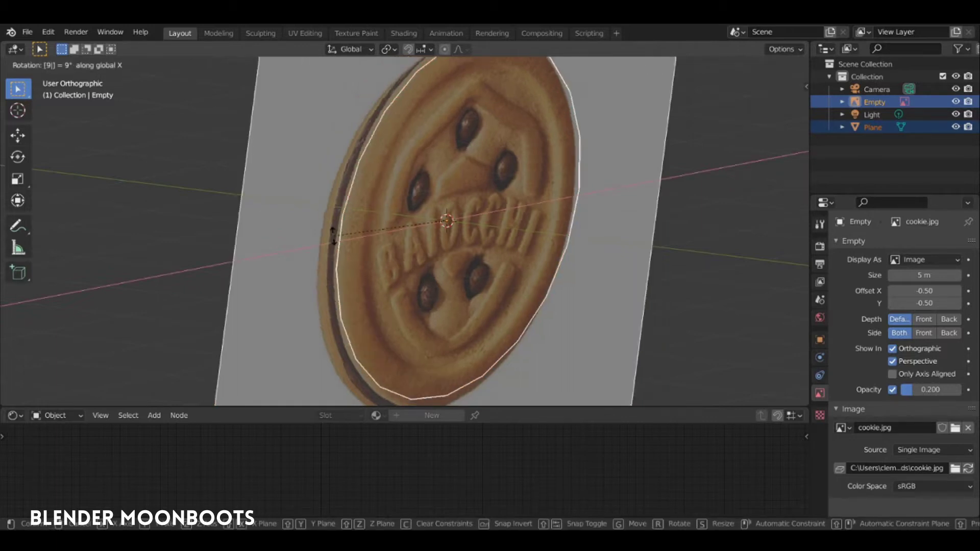
pyautogui.write('90')
pyautogui.press('Return')
# Reselect the plane and reference empty and rotate them 180° around X.
pyautogui.moveTo(334, 240); pyautogui.dragTo(531, 246, button='middle')
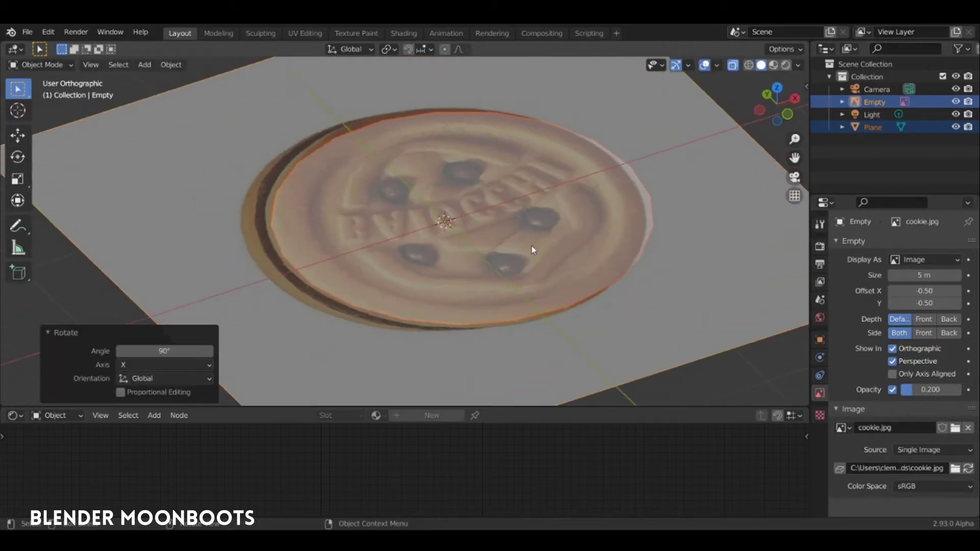
pyautogui.press('KP_7')
pyautogui.click(475, 235)
pyautogui.keyDown('shift'); pyautogui.click(640, 244); pyautogui.keyUp('shift')
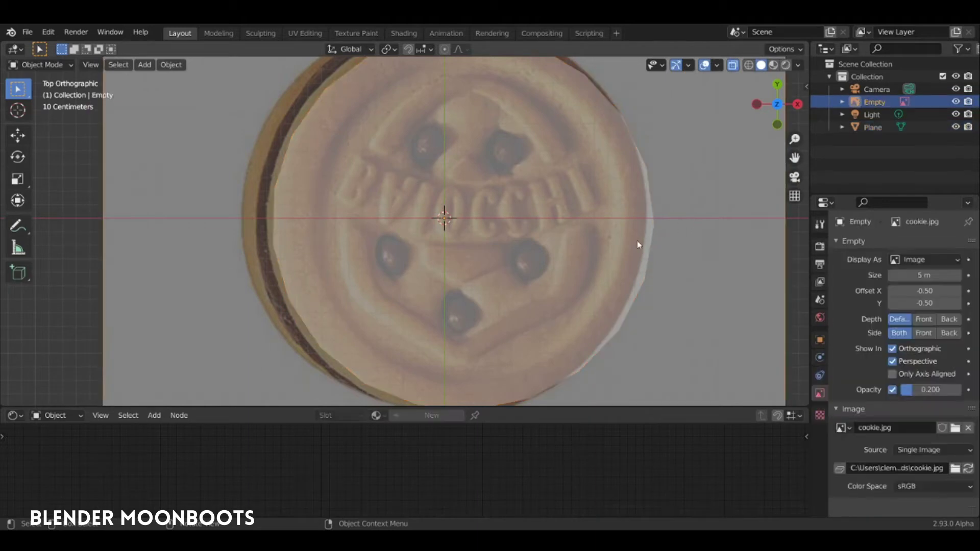
pyautogui.keyDown('shift'); pyautogui.click(610, 254); pyautogui.keyUp('shift')
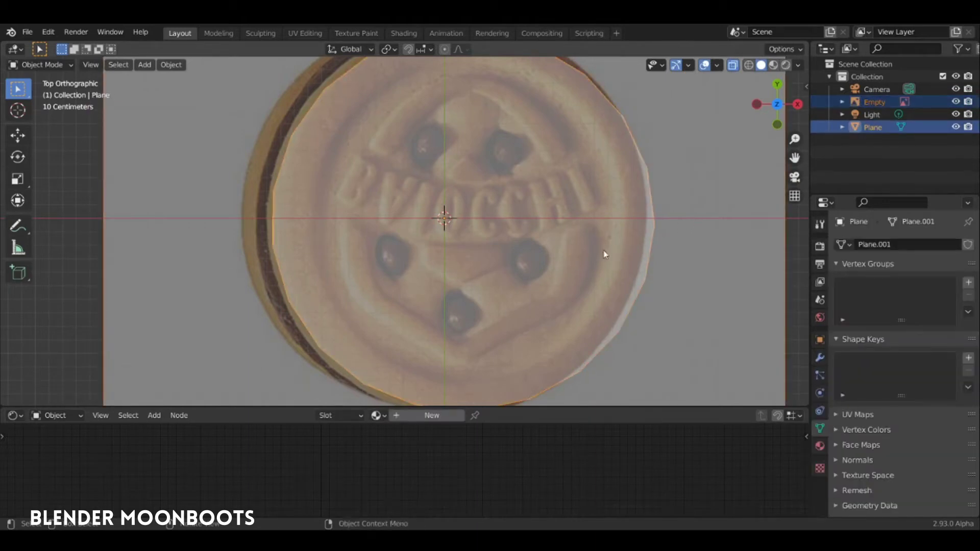
pyautogui.write('rx180')
pyautogui.press('Return')
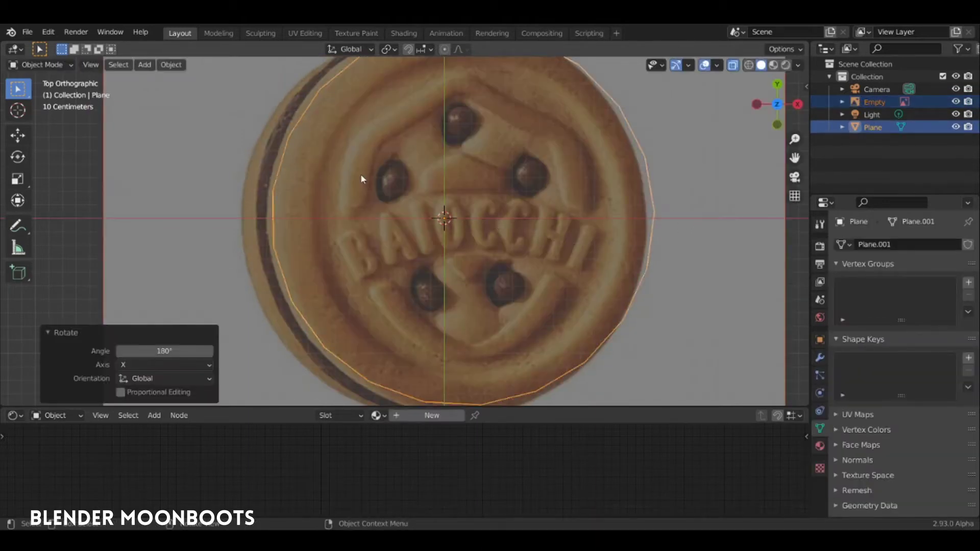
pyautogui.moveTo(360, 174); pyautogui.dragTo(392, 149, button='middle')
pyautogui.click(295, 276)
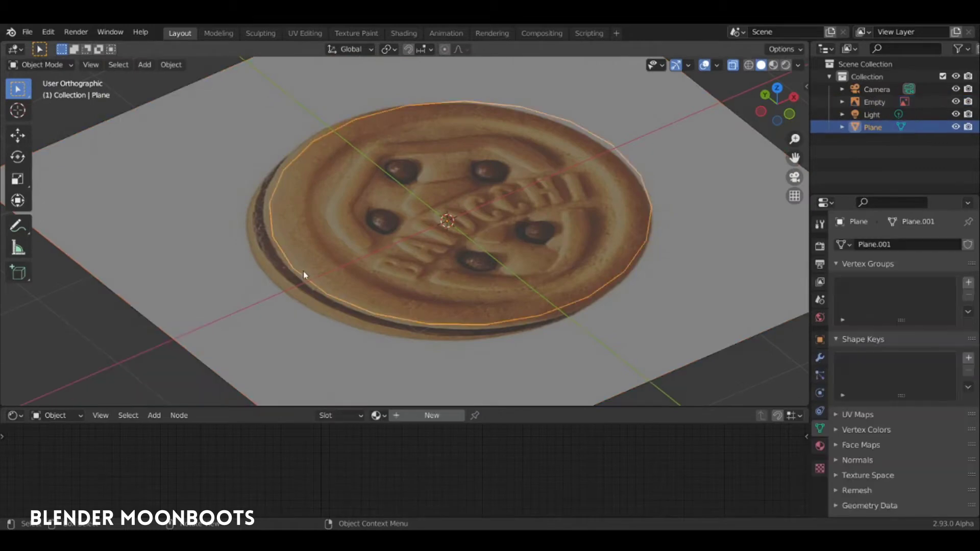
# Extrude all the disc's faces about 0.158 m straight up along Z, then deselect everything.
pyautogui.press('KP_7')
pyautogui.press('Tab')
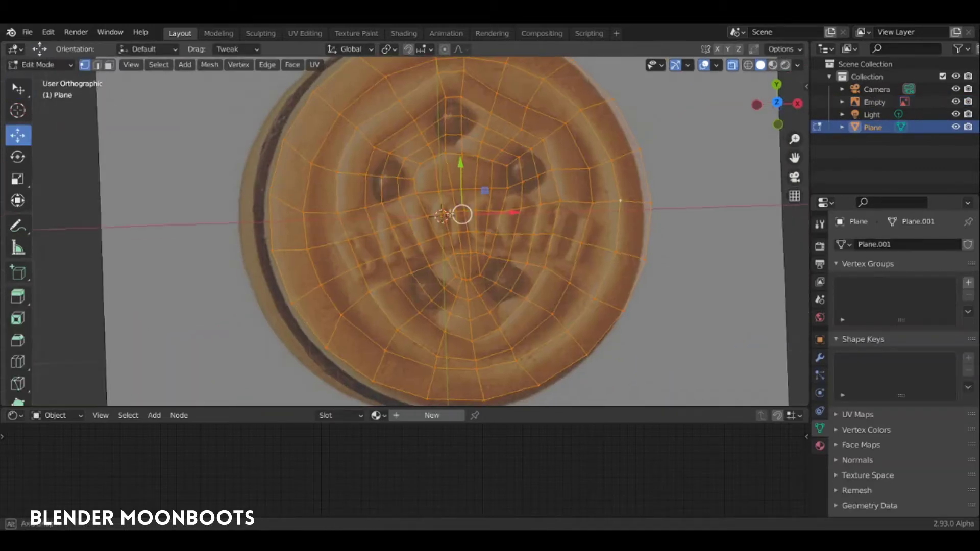
pyautogui.moveTo(460, 230); pyautogui.dragTo(473, 138, button='middle')
pyautogui.press('e')
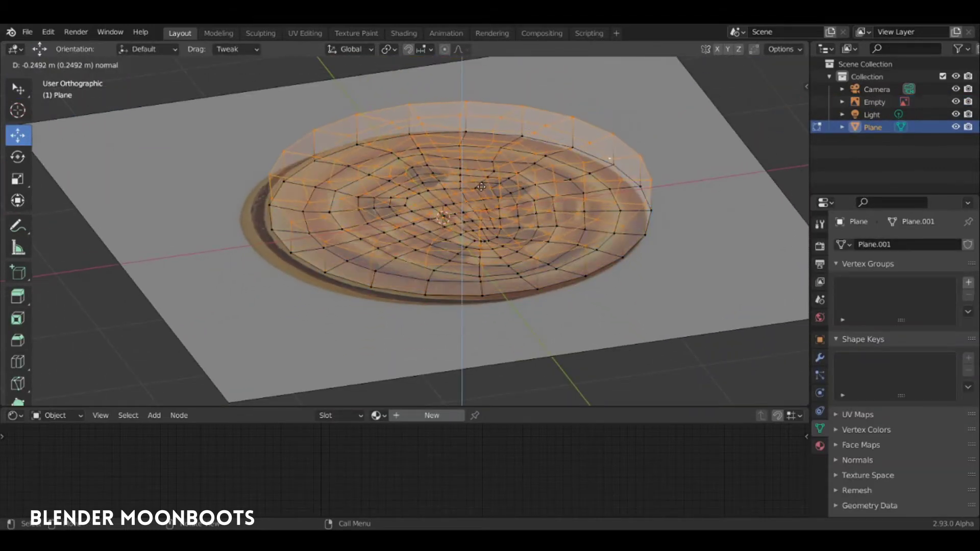
pyautogui.press('z')
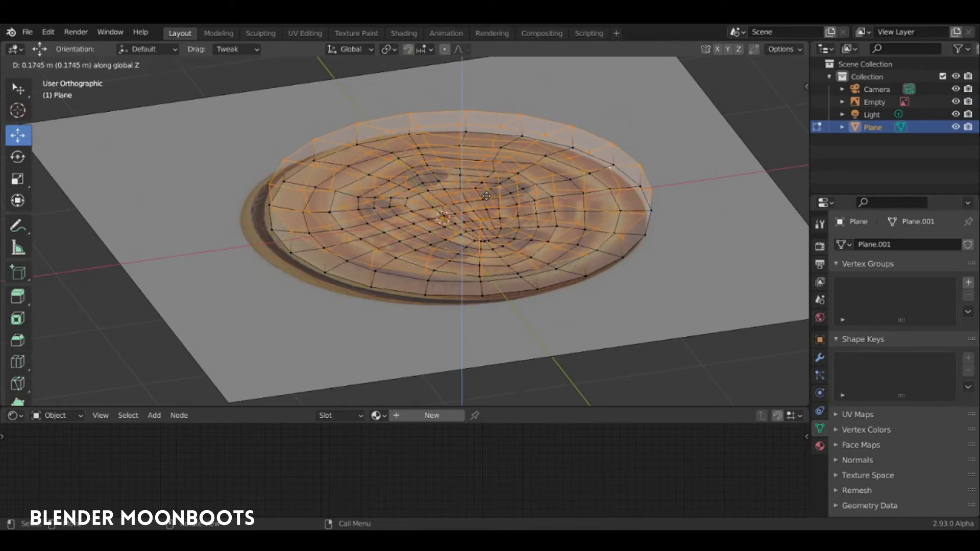
pyautogui.click(509, 200)
pyautogui.moveTo(509, 199); pyautogui.dragTo(477, 243, button='middle')
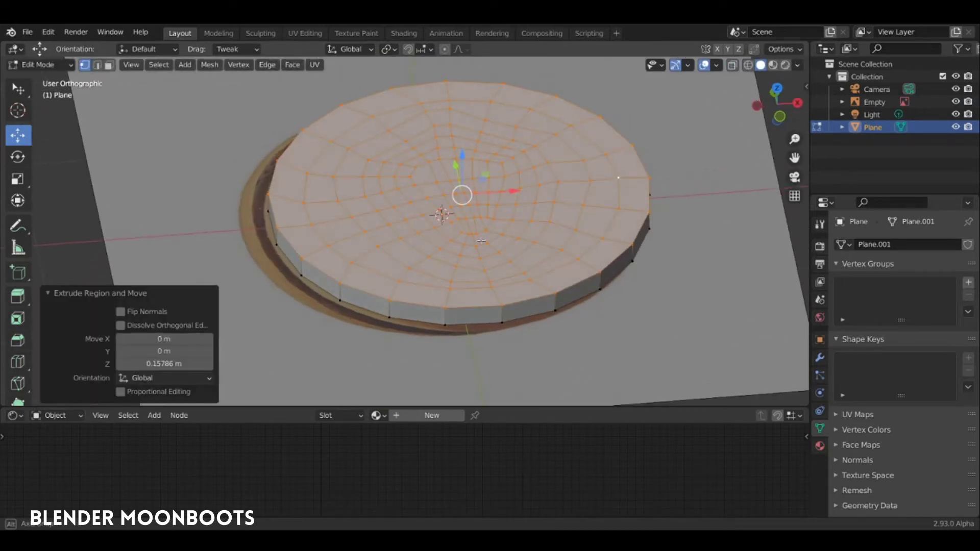
pyautogui.press('KP_7')
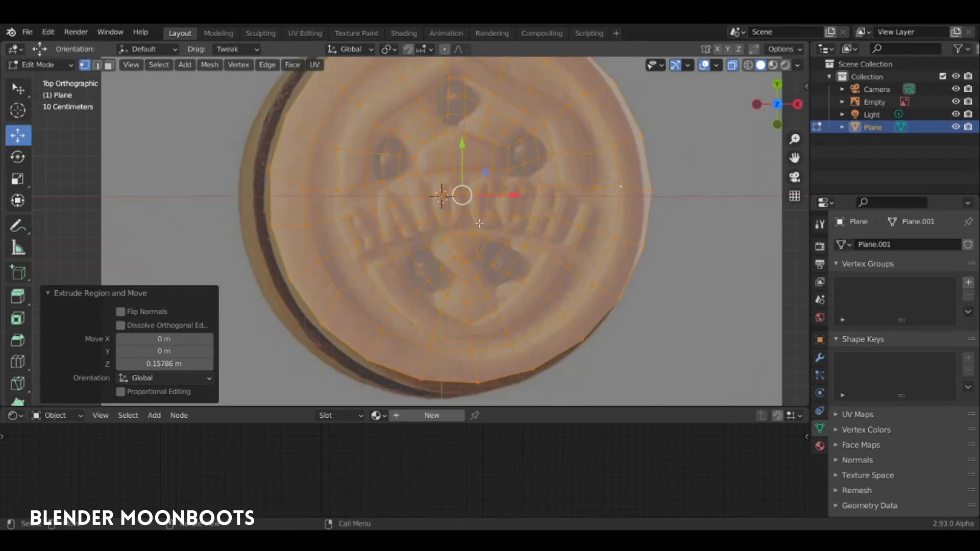
pyautogui.press('a')
pyautogui.hotkey('alt', 'a')
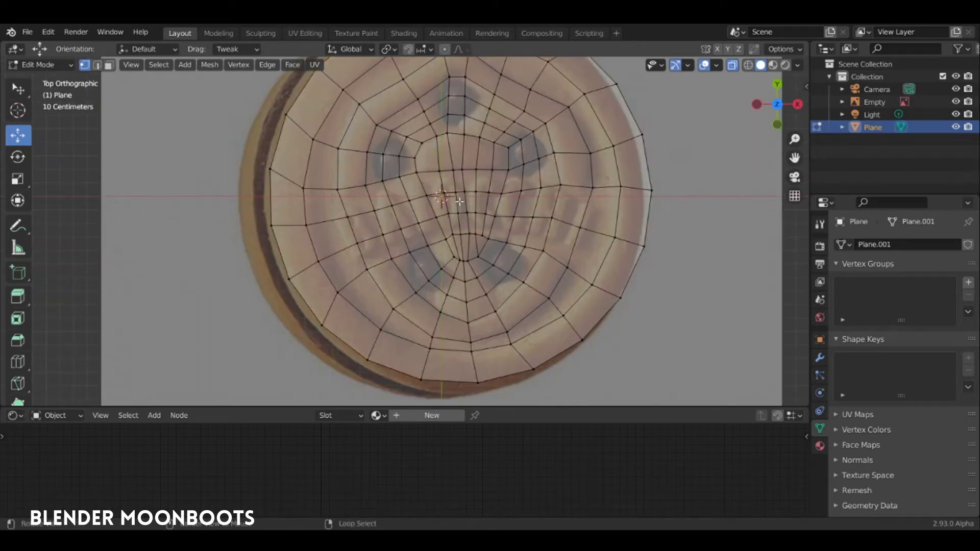
pyautogui.keyDown('shift'); pyautogui.moveTo(458, 156); pyautogui.dragTo(411, 199, button='middle'); pyautogui.keyUp('shift')
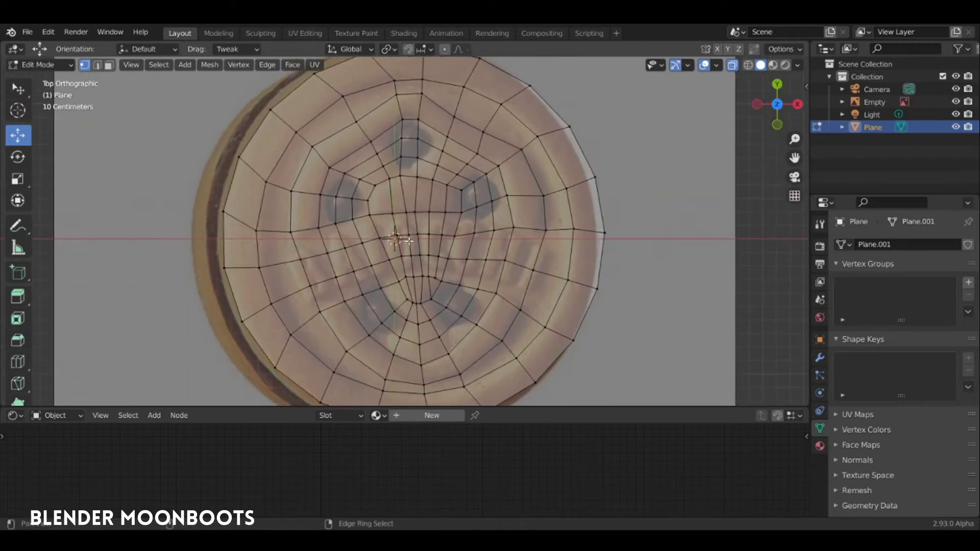
# Select a shortest-path strip of top faces along the upper pattern curve.
pyautogui.click(300, 213)
pyautogui.moveTo(300, 214); pyautogui.dragTo(354, 116, button='middle')
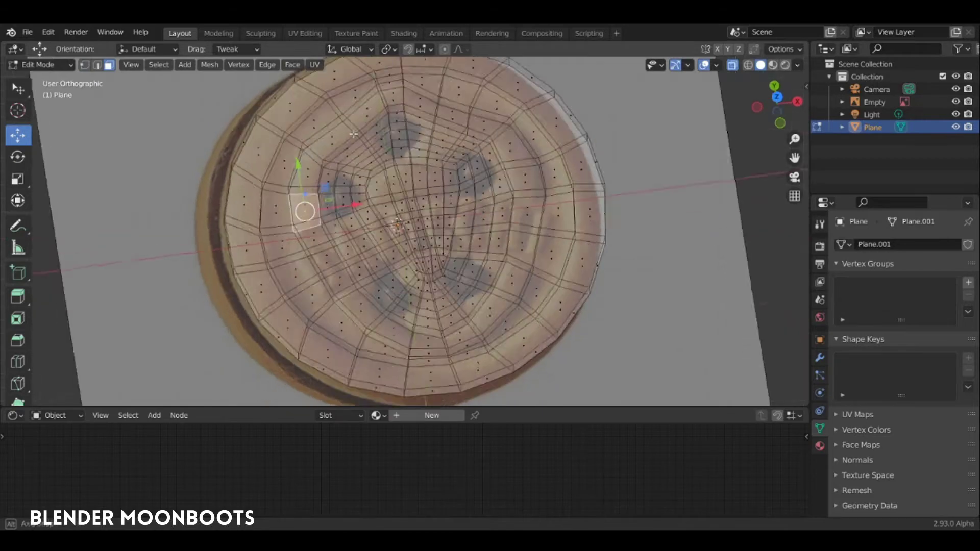
pyautogui.hotkey('alt', 'z')
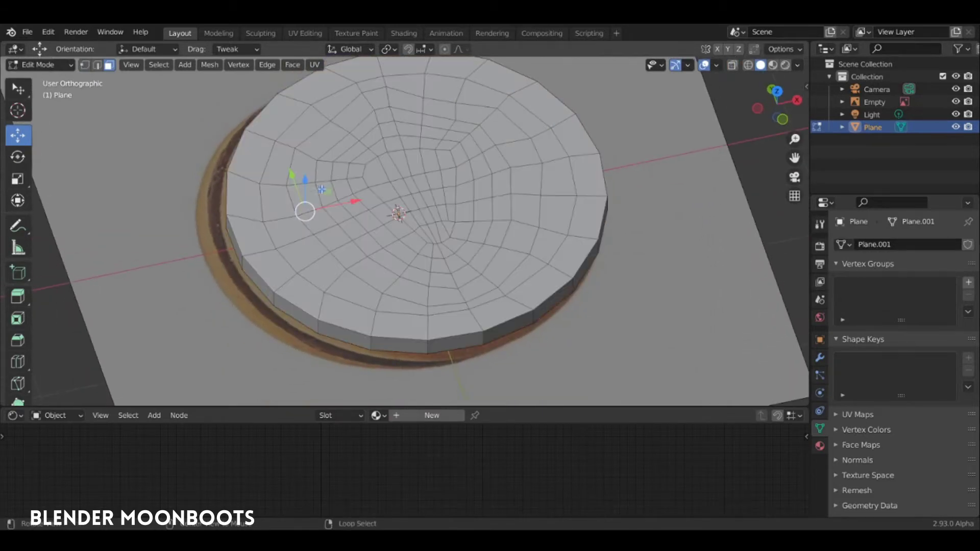
pyautogui.moveTo(308, 196); pyautogui.dragTo(313, 195)
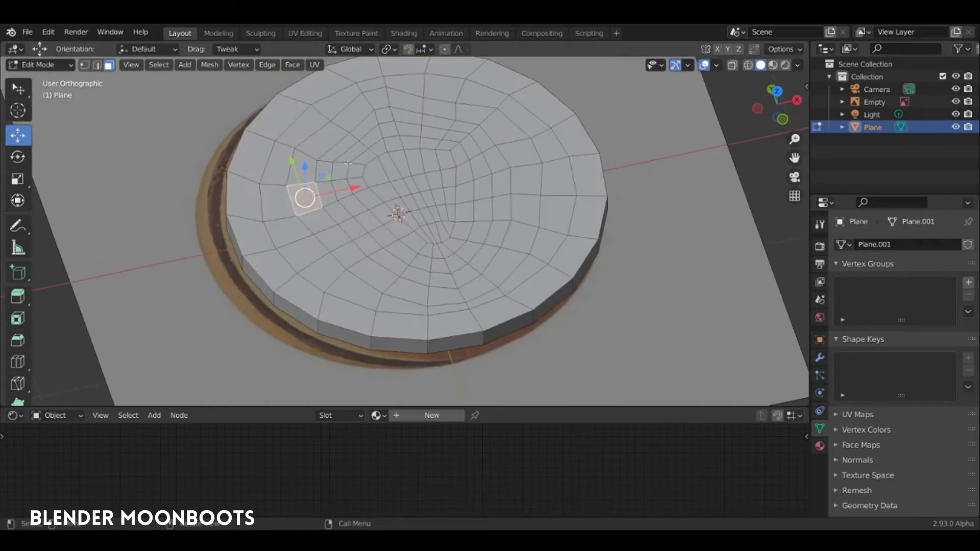
pyautogui.hotkey('alt', 'z')
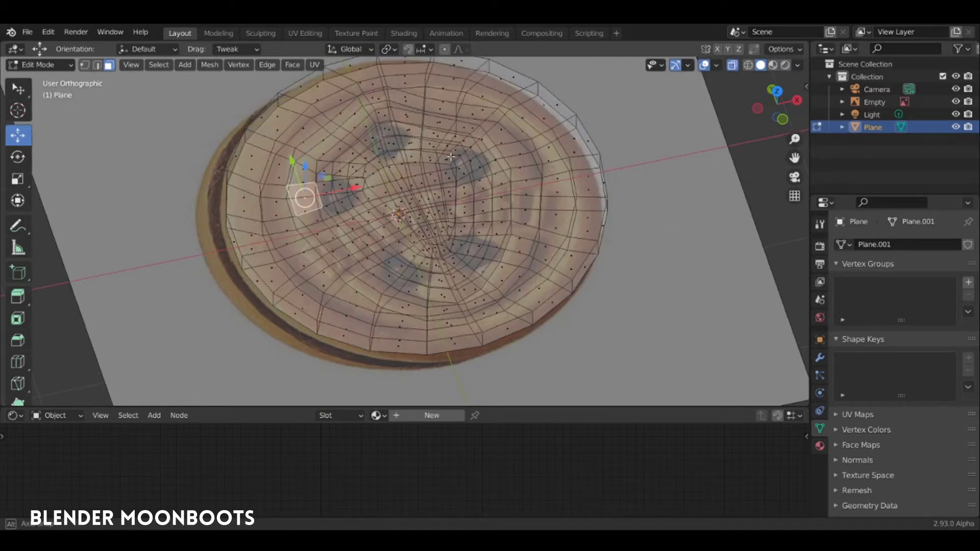
pyautogui.moveTo(437, 155)
pyautogui.mouseDown(button='middle')
pyautogui.moveTo(415, 209)
pyautogui.moveTo(356, 137)
pyautogui.mouseUp(button='middle')
pyautogui.hotkey('alt', 'z')
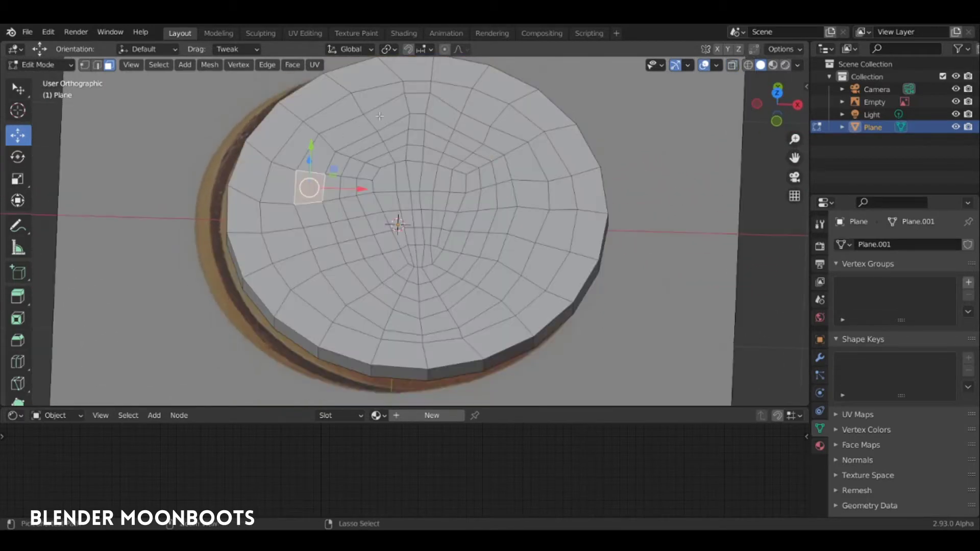
pyautogui.keyDown('ctrl'); pyautogui.click(416, 105); pyautogui.keyUp('ctrl')
pyautogui.keyDown('ctrl'); pyautogui.click(456, 118); pyautogui.keyUp('ctrl')
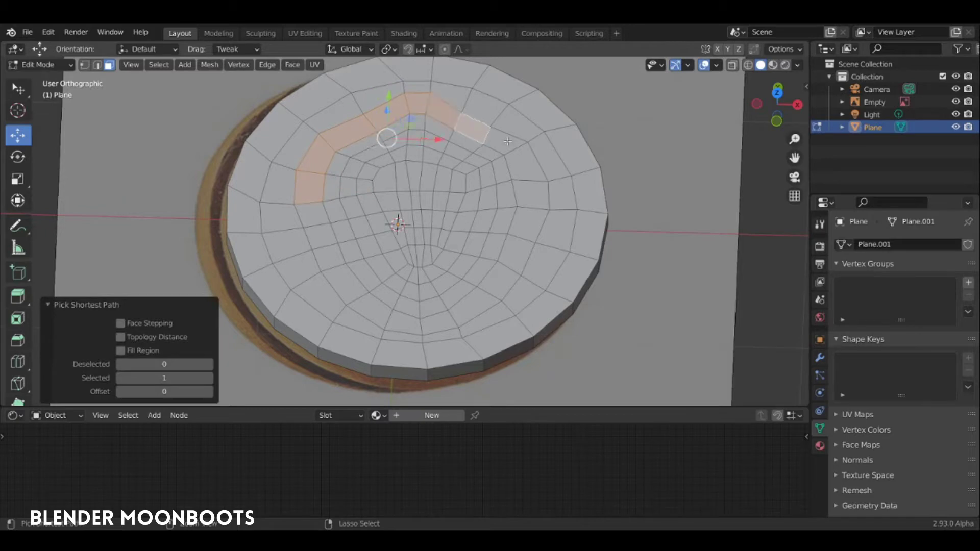
pyautogui.keyDown('ctrl'); pyautogui.click(527, 171); pyautogui.keyUp('ctrl')
# Trace the lower pattern strip, undoing a wrong path and restarting it clockwise.
pyautogui.hotkey('alt', 'z')
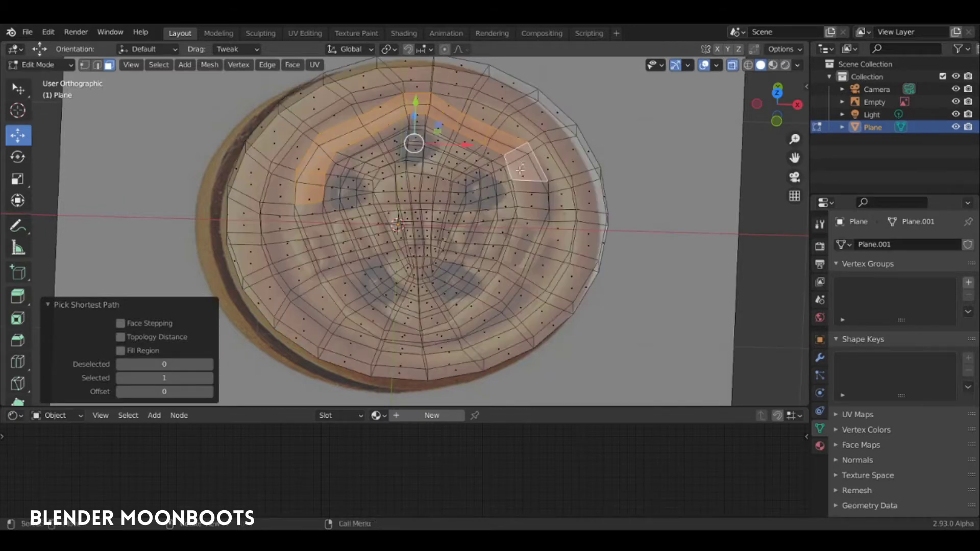
pyautogui.moveTo(520, 169); pyautogui.dragTo(493, 223, button='middle')
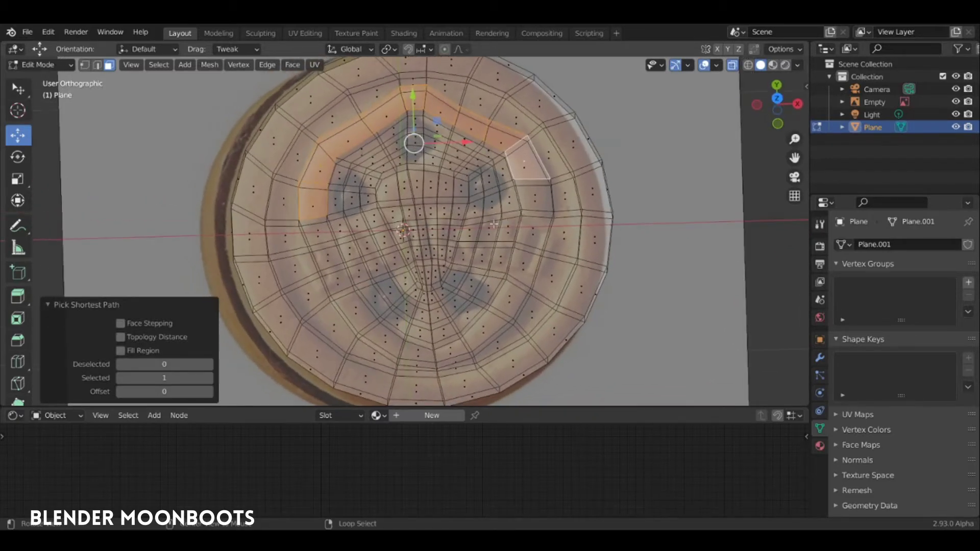
pyautogui.hotkey('alt', 'z')
pyautogui.hotkey('alt', 'z')
pyautogui.moveTo(378, 261); pyautogui.dragTo(375, 299, button='middle')
pyautogui.hotkey('alt', 'z')
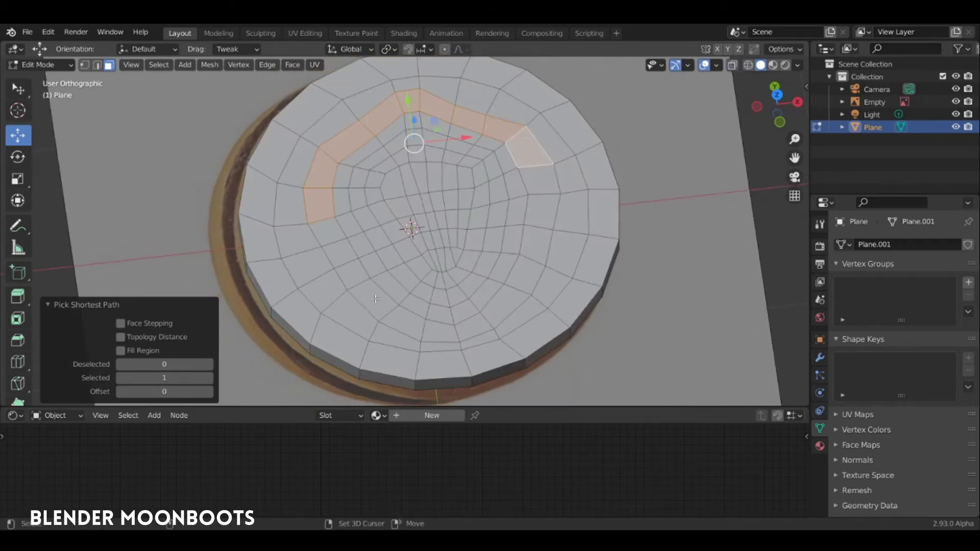
pyautogui.keyDown('shift'); pyautogui.click(375, 299); pyautogui.keyUp('shift')
pyautogui.hotkey('alt', 'z')
pyautogui.hotkey('alt', 'z')
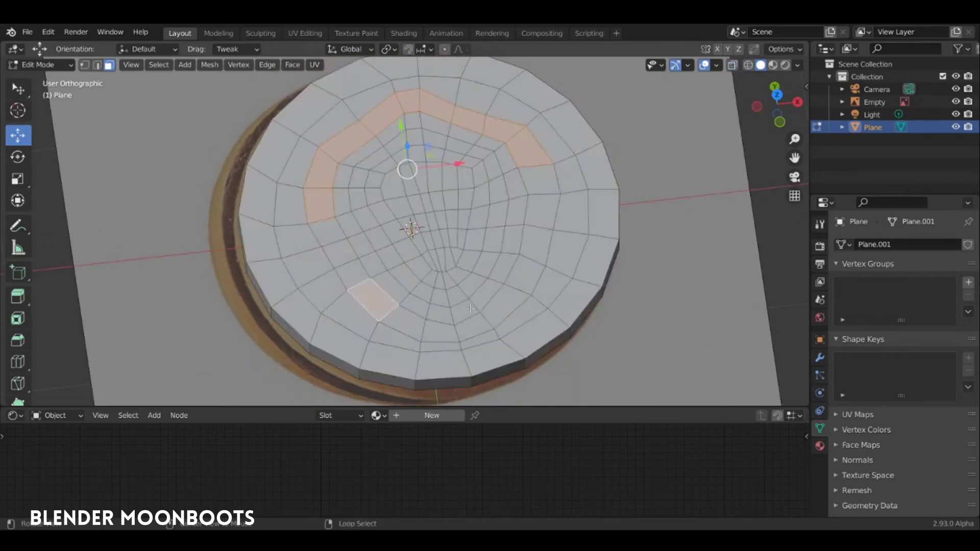
pyautogui.keyDown('ctrl'); pyautogui.click(511, 293); pyautogui.keyUp('ctrl')
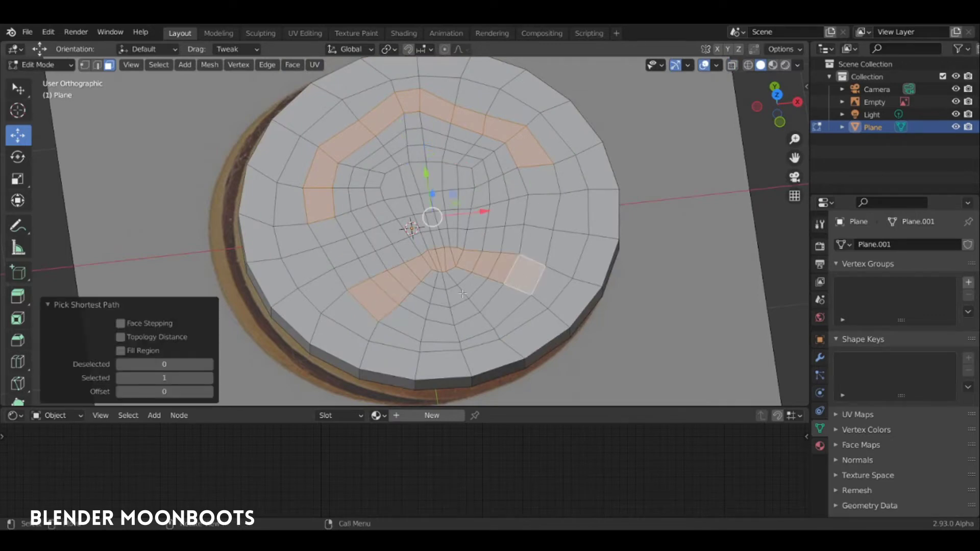
pyautogui.hotkey('ctrl', 'z')
pyautogui.keyDown('shift'); pyautogui.click(403, 319); pyautogui.keyUp('shift')
pyautogui.keyDown('shift'); pyautogui.click(439, 331); pyautogui.keyUp('shift')
pyautogui.keyDown('shift'); pyautogui.click(473, 327); pyautogui.keyUp('shift')
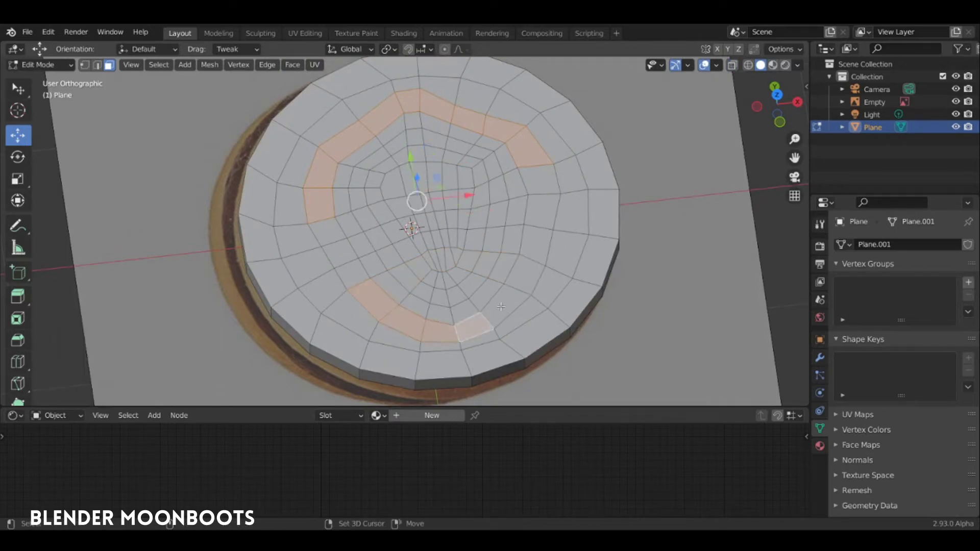
# Add the central and upper-central emblem strips, checking them against the reference with X-ray.
pyautogui.moveTo(501, 306); pyautogui.dragTo(521, 290, button='middle')
pyautogui.hotkey('alt', 'z')
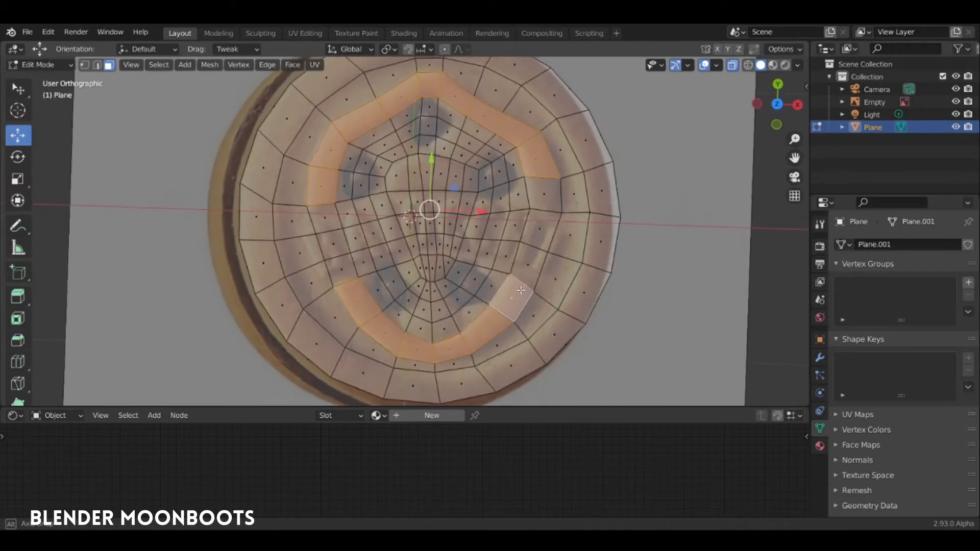
pyautogui.scroll(3, 521, 289)
pyautogui.scroll(3, 510, 270)
pyautogui.moveTo(500, 245)
pyautogui.mouseDown(button='middle')
pyautogui.moveTo(488, 230)
pyautogui.moveTo(475, 265)
pyautogui.mouseUp(button='middle')
pyautogui.hotkey('alt', 'z')
pyautogui.click(453, 295)
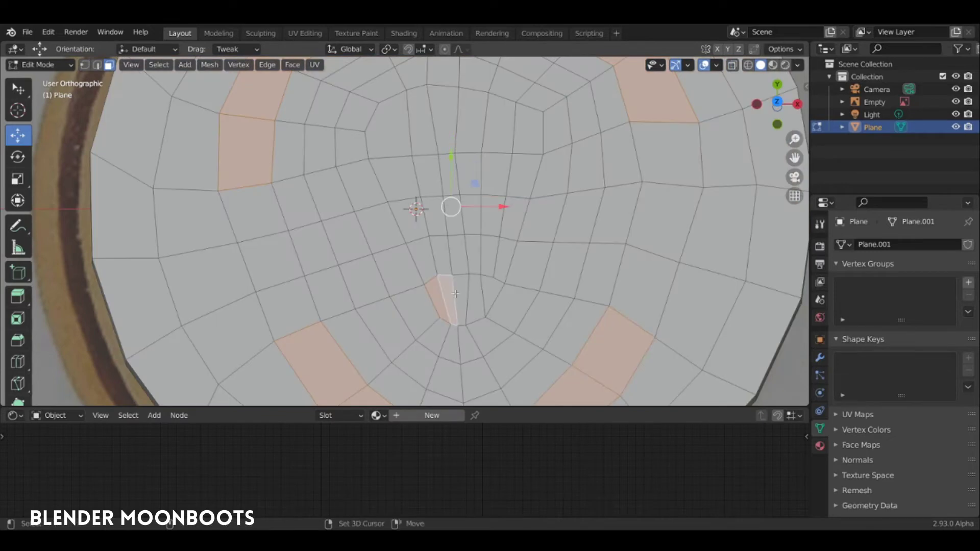
pyautogui.keyDown('shift'); pyautogui.click(469, 296); pyautogui.keyUp('shift')
pyautogui.hotkey('alt', 'z')
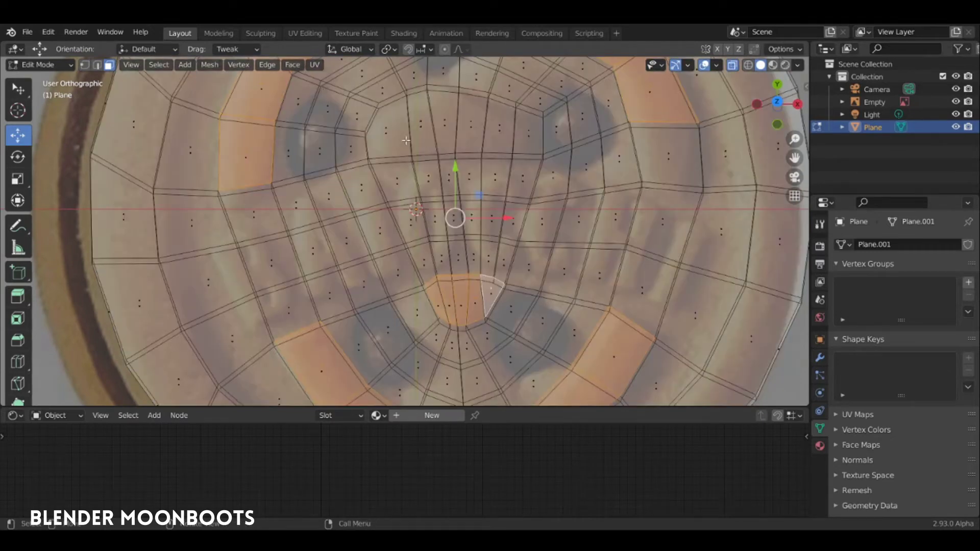
pyautogui.hotkey('alt', 'z')
pyautogui.keyDown('shift'); pyautogui.click(391, 122); pyautogui.keyUp('shift')
pyautogui.keyDown('shift'); pyautogui.click(442, 120); pyautogui.keyUp('shift')
pyautogui.keyDown('shift'); pyautogui.click(469, 120); pyautogui.keyUp('shift')
pyautogui.keyDown('shift'); pyautogui.click(499, 125); pyautogui.keyUp('shift')
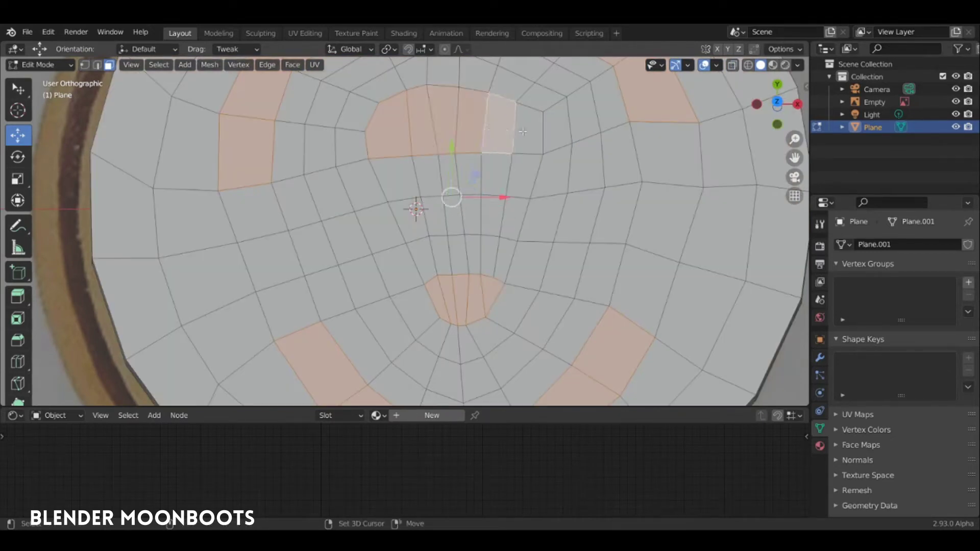
pyautogui.moveTo(523, 131); pyautogui.dragTo(530, 225, button='middle')
pyautogui.scroll(-4, 531, 225)
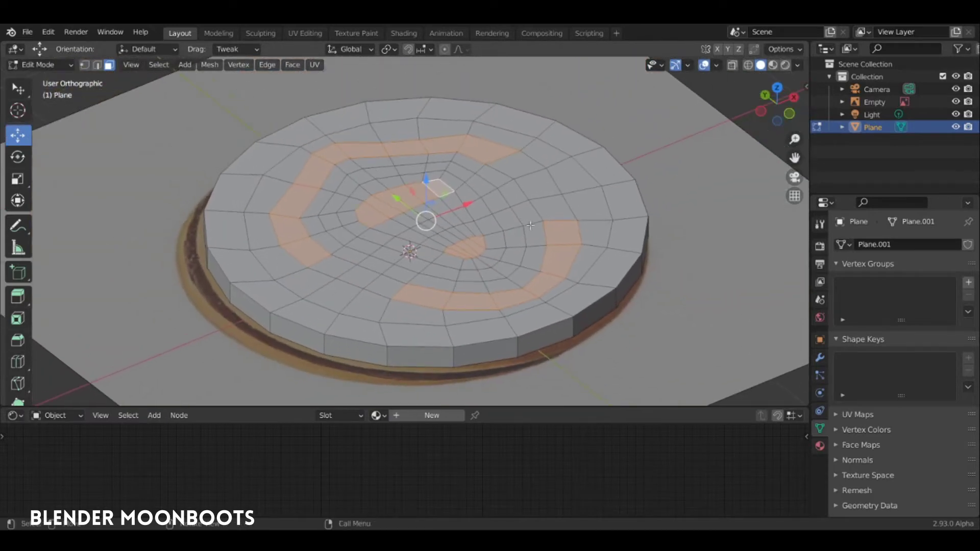
# Extrude the traced pattern strips into relief and select the outer rim face ring.
pyautogui.press('e')
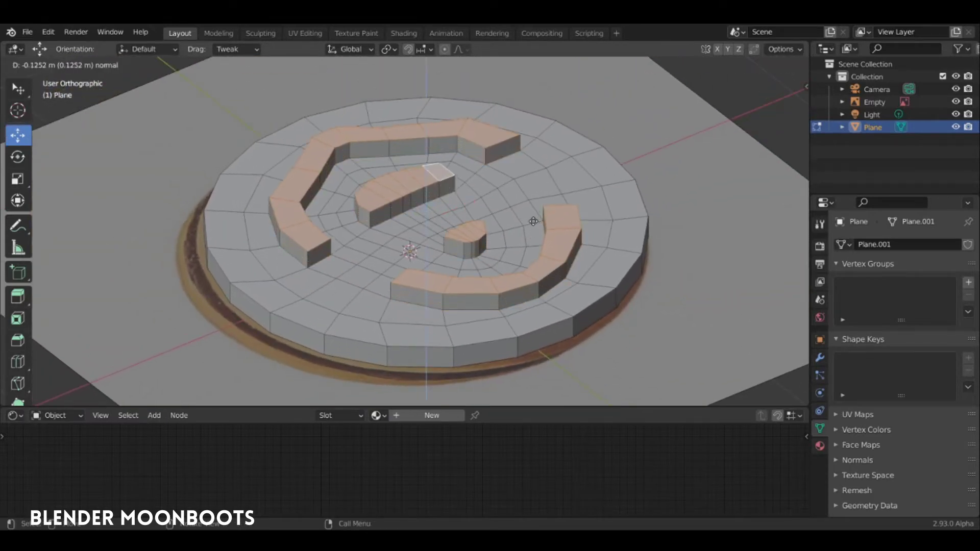
pyautogui.click(446, 315)
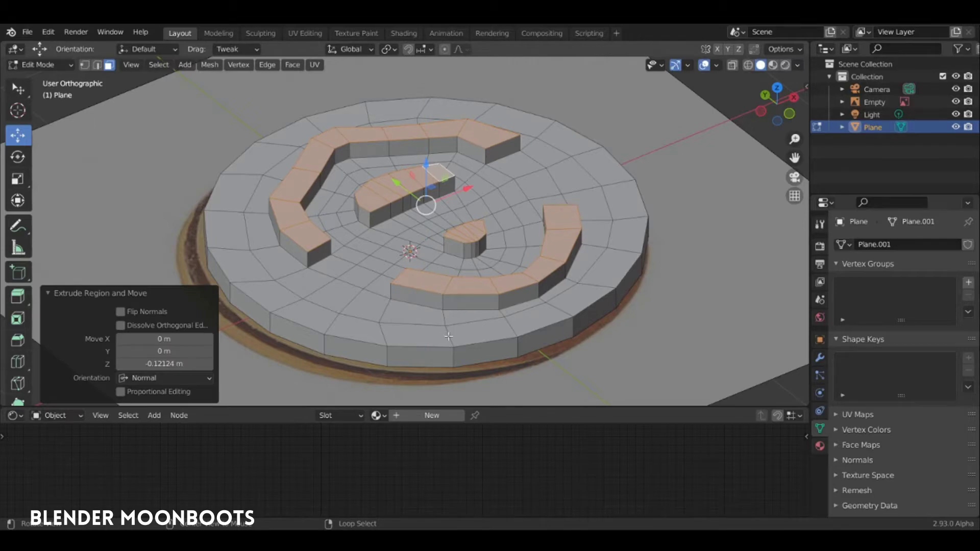
pyautogui.keyDown('alt'); pyautogui.click(448, 336); pyautogui.keyUp('alt')
# Extrude the rim faces along their normals into a raised edge.
pyautogui.moveTo(448, 336); pyautogui.dragTo(474, 296, button='middle')
pyautogui.press('e')
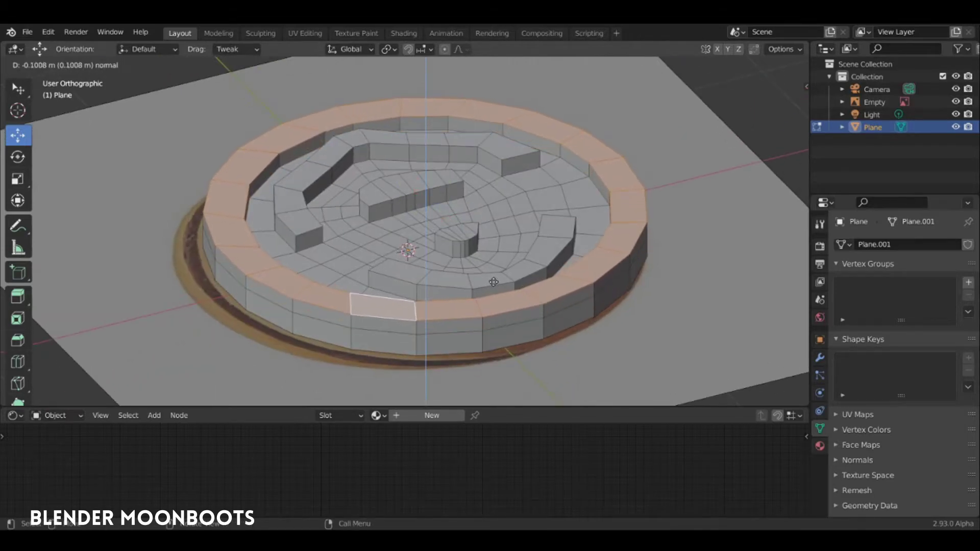
pyautogui.click(493, 282)
pyautogui.moveTo(493, 281)
pyautogui.mouseDown(button='middle')
pyautogui.moveTo(524, 300)
pyautogui.moveTo(537, 245)
pyautogui.moveTo(530, 274)
pyautogui.mouseUp(button='middle')
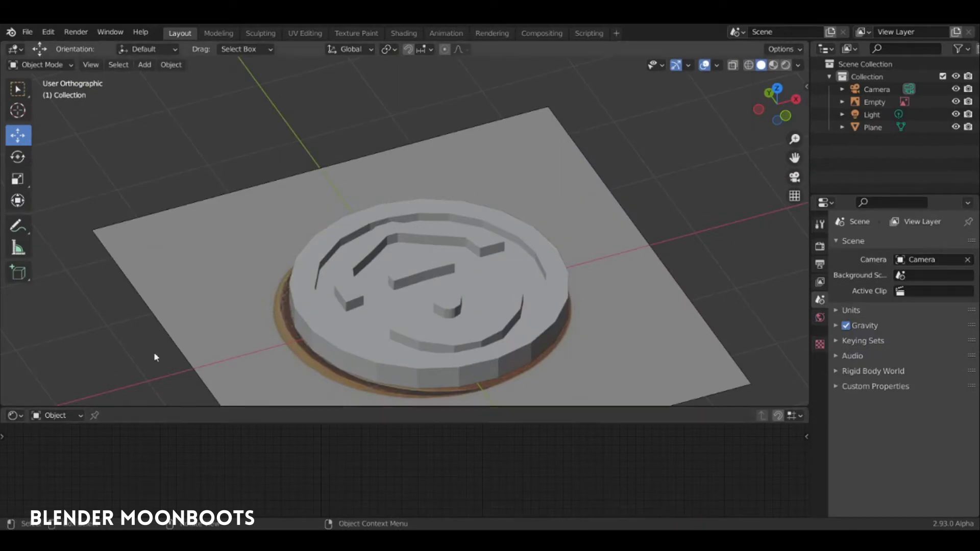
pyautogui.scroll(-2, 520, 225)
pyautogui.keyDown('shift'); pyautogui.moveTo(519, 225); pyautogui.dragTo(461, 245, button='middle'); pyautogui.keyUp('shift')
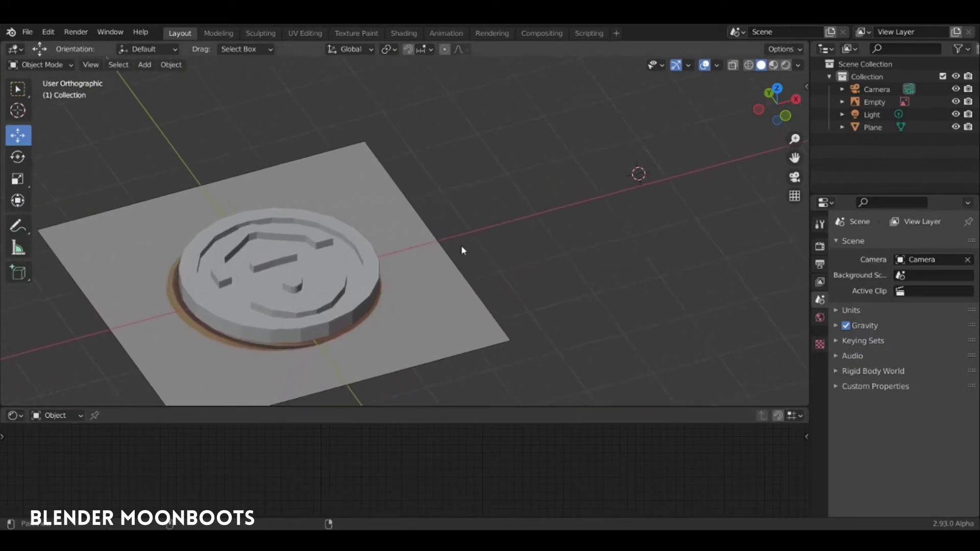
pyautogui.hotkey('shift', 'a')
# Add a 3D text object and replace its placeholder text with MOONBOOTS.
pyautogui.click(500, 223)
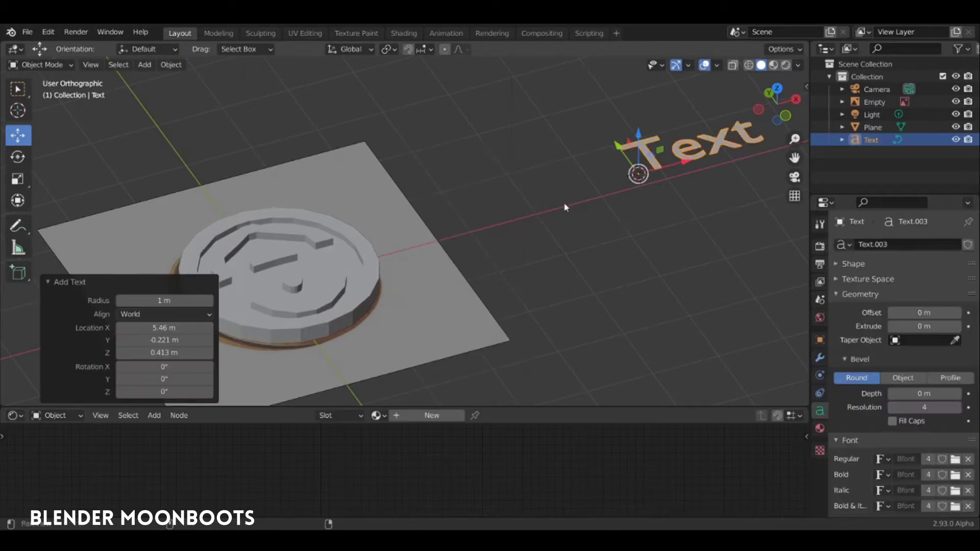
pyautogui.keyDown('shift'); pyautogui.moveTo(564, 202); pyautogui.dragTo(431, 273, button='middle'); pyautogui.keyUp('shift')
pyautogui.press('Tab')
pyautogui.press('BackSpace')
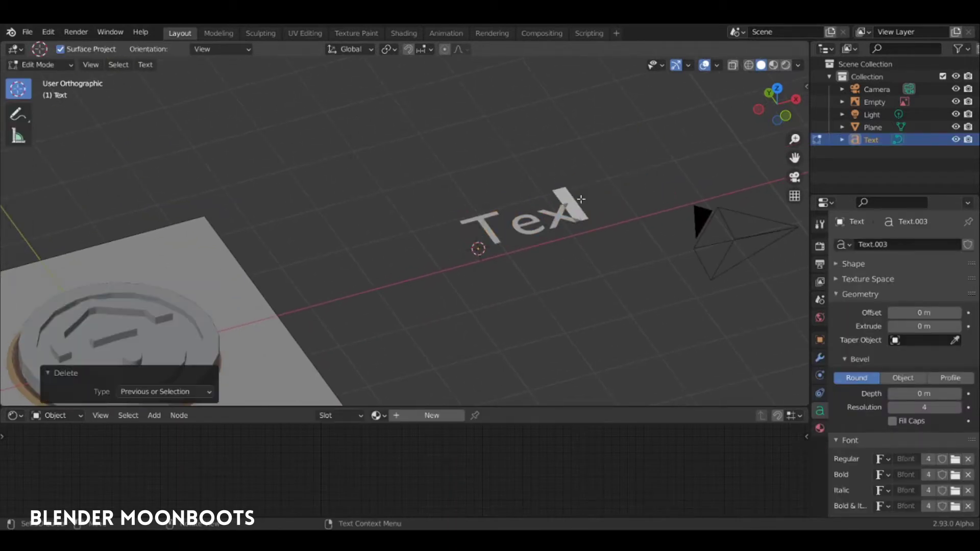
pyautogui.press('BackSpace')
pyautogui.press('BackSpace')
pyautogui.press('BackSpace')
pyautogui.write('MOO')
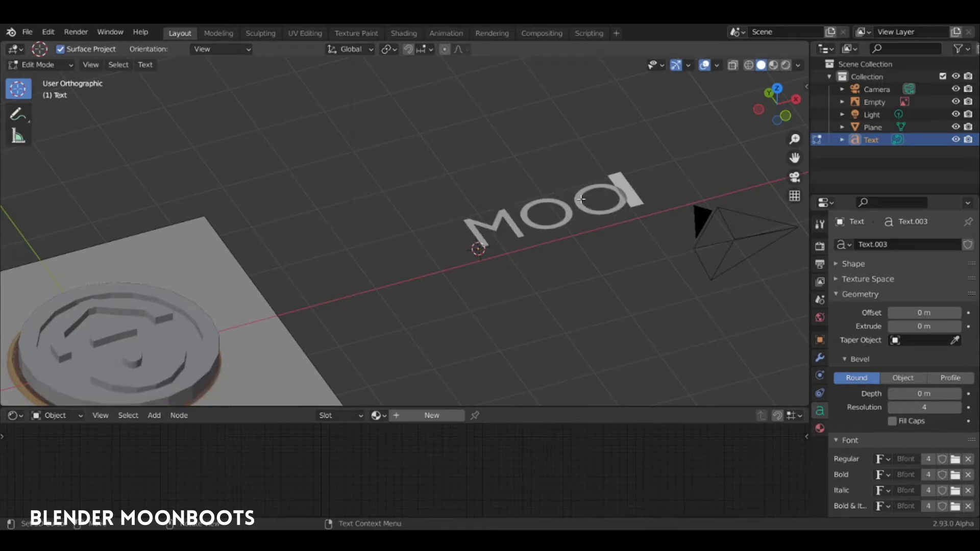
pyautogui.write('NBOOTS')
pyautogui.press('Tab')
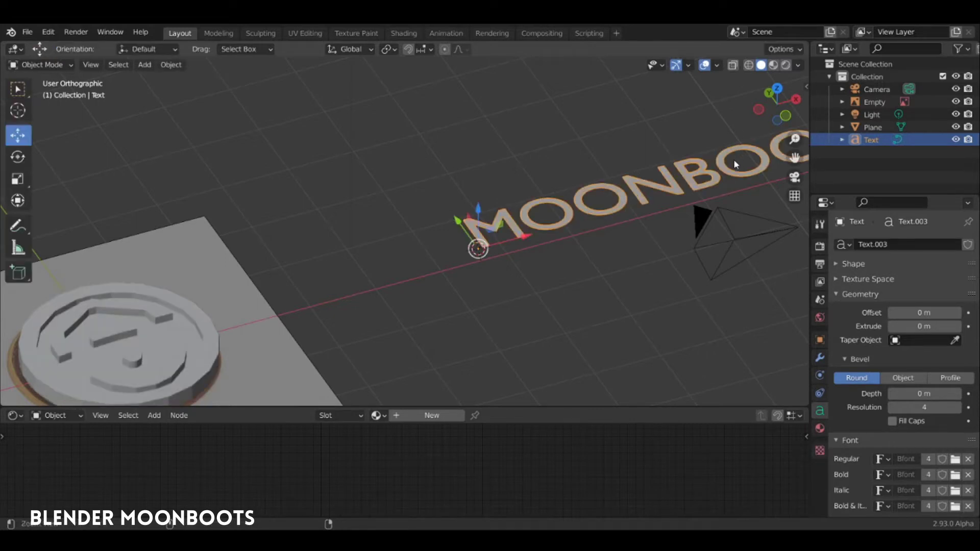
# Set the text's Regular font to BebasNeueBold.
pyautogui.scroll(-2, 733, 159)
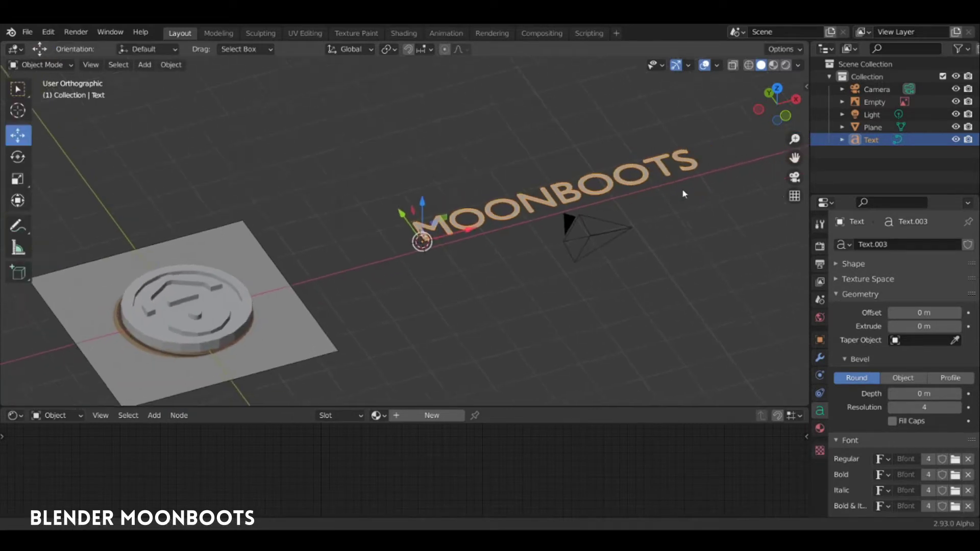
pyautogui.click(837, 295)
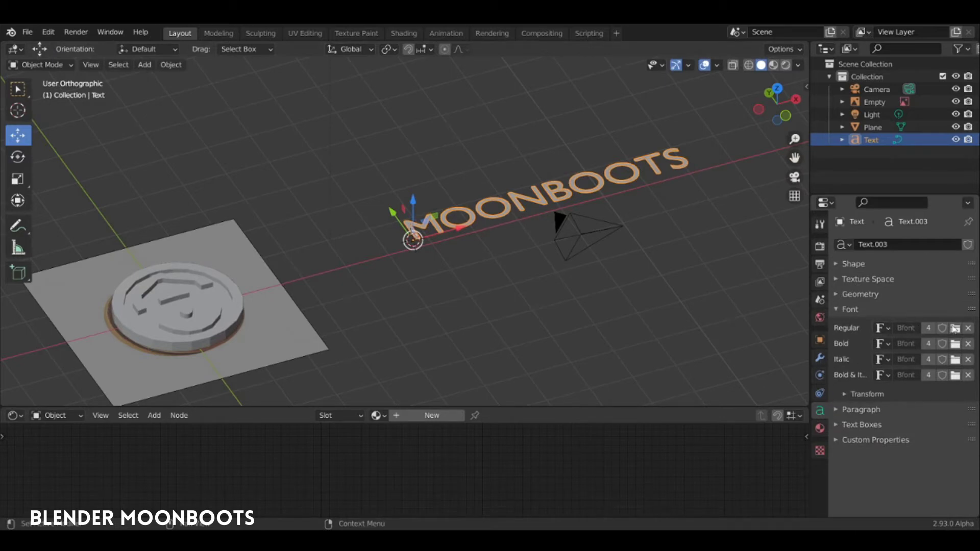
pyautogui.click(885, 329)
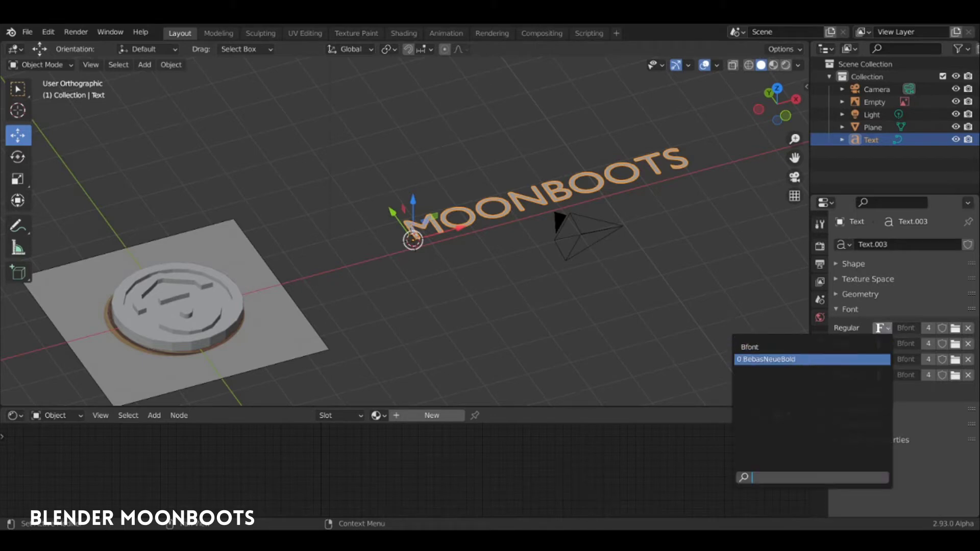
pyautogui.click(796, 359)
pyautogui.scroll(2, 561, 219)
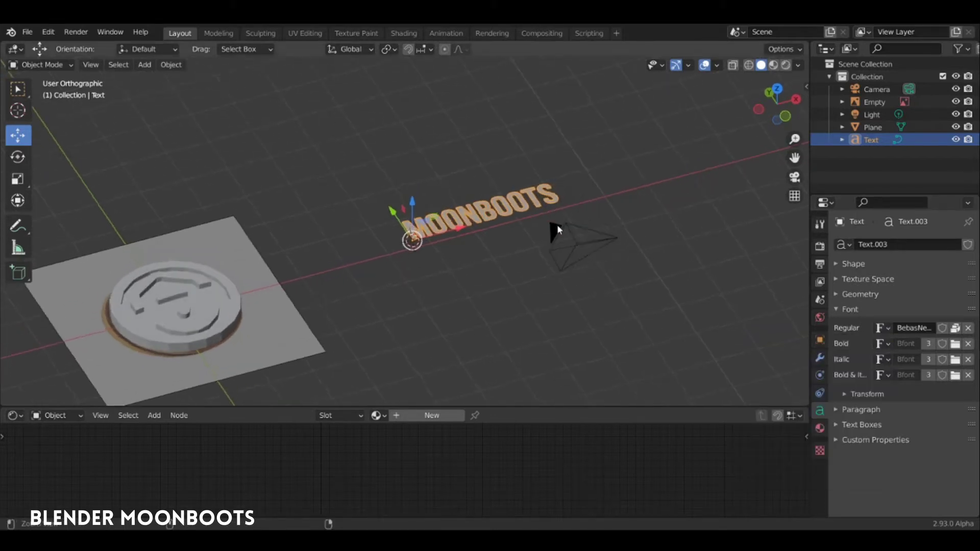
pyautogui.scroll(2, 562, 204)
pyautogui.keyDown('shift'); pyautogui.moveTo(569, 172); pyautogui.dragTo(460, 170, button='middle'); pyautogui.keyUp('shift')
# Convert the MOONBOOTS text to a mesh and clean it with Limited Dissolve, adjusting Max Angle.
pyautogui.click(169, 65)
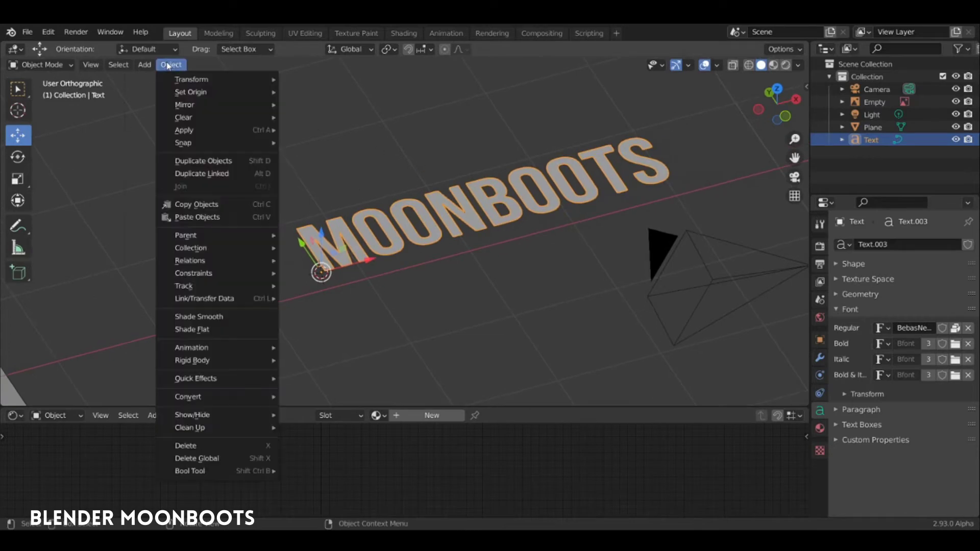
pyautogui.moveTo(188, 396)
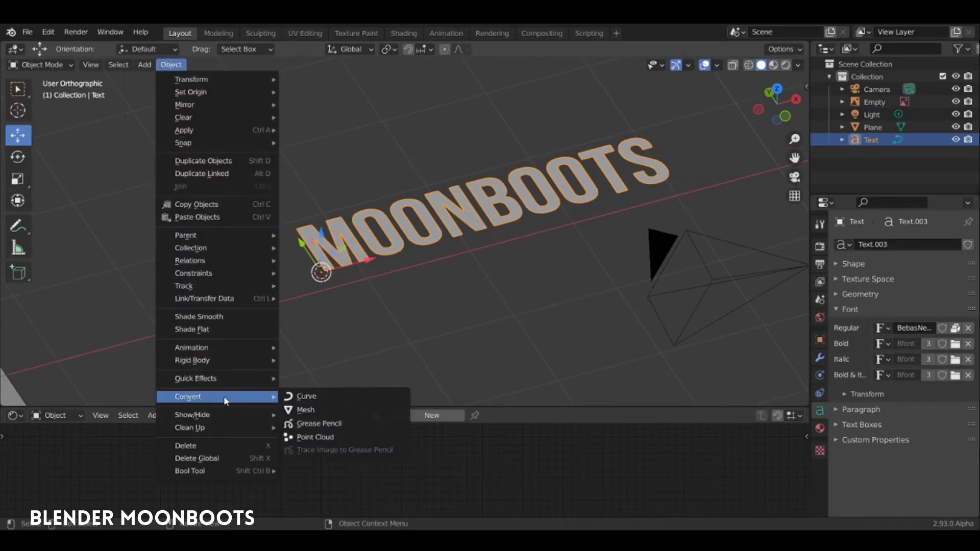
pyautogui.click(315, 416)
pyautogui.press('Tab')
pyautogui.moveTo(375, 311); pyautogui.dragTo(471, 226, button='middle')
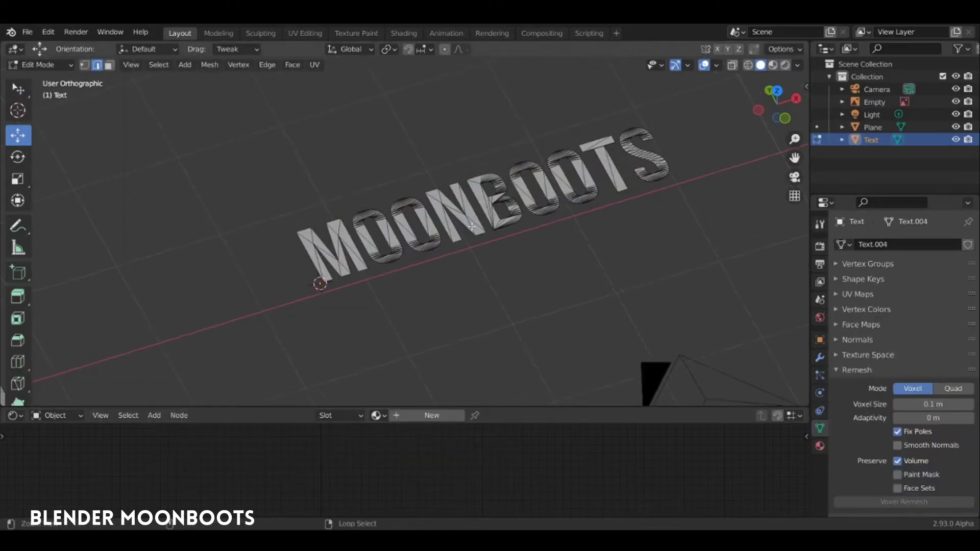
pyautogui.scroll(2, 472, 226)
pyautogui.scroll(2, 396, 216)
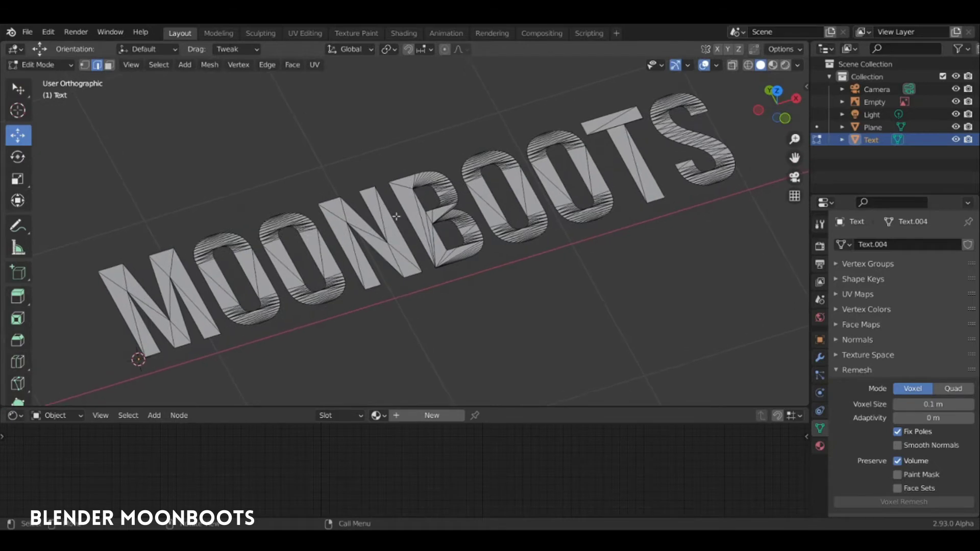
pyautogui.press('a')
pyautogui.press('x')
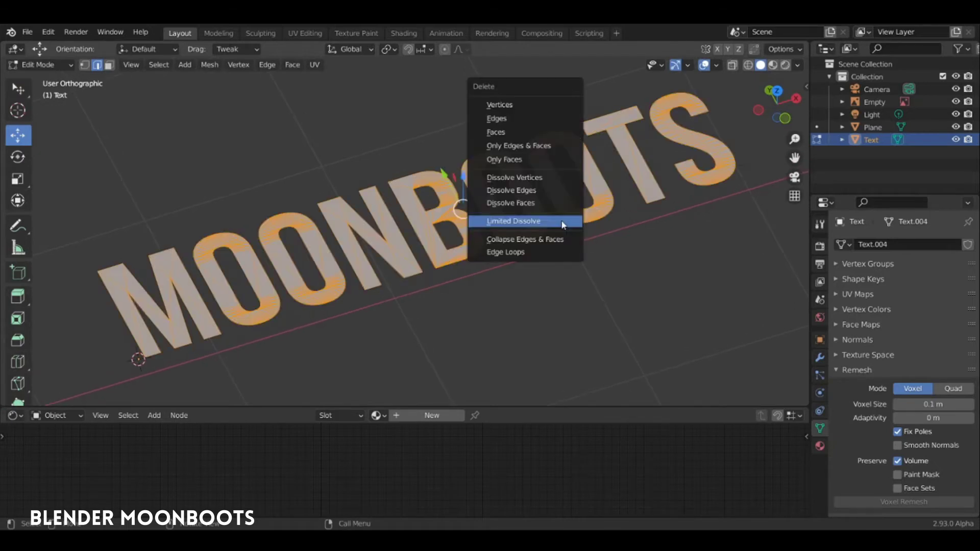
pyautogui.click(556, 221)
pyautogui.moveTo(541, 230); pyautogui.dragTo(404, 236, button='middle')
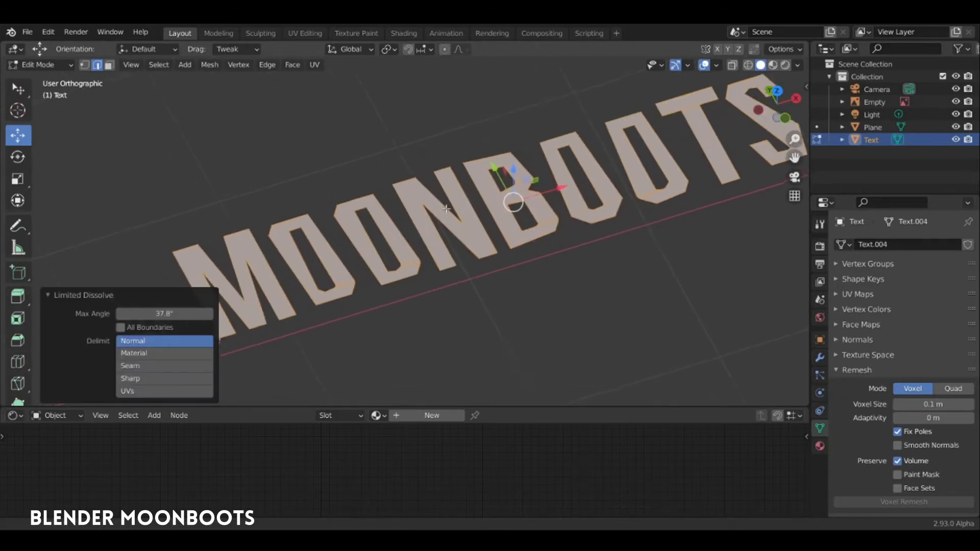
pyautogui.moveTo(164, 313)
pyautogui.mouseDown()
pyautogui.moveTo(254, 318)
pyautogui.moveTo(171, 325)
pyautogui.moveTo(210, 316)
pyautogui.mouseUp()
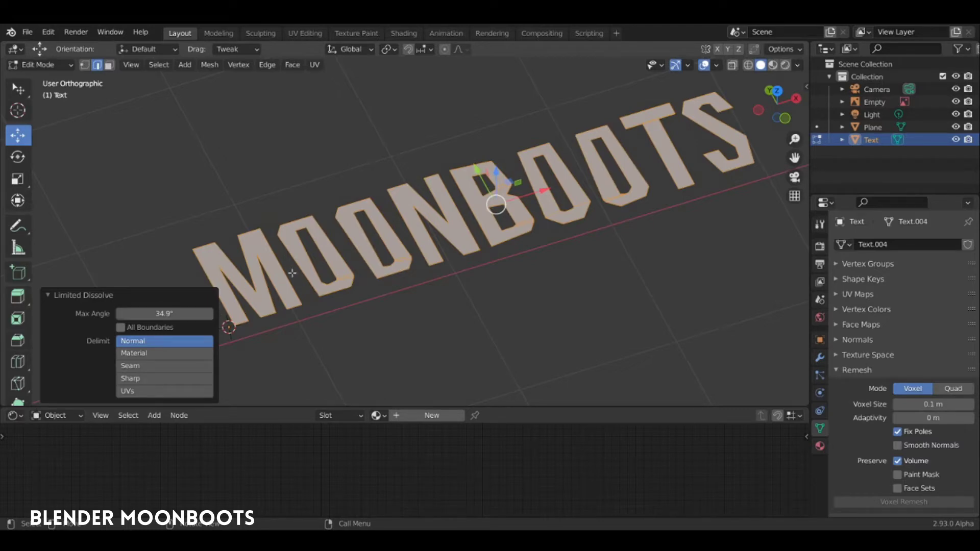
# Extrude the letter faces about 0.675 m upward into solid blocks, back in Object Mode.
pyautogui.moveTo(293, 273)
pyautogui.mouseDown(button='middle')
pyautogui.moveTo(447, 260)
pyautogui.moveTo(493, 235)
pyautogui.moveTo(523, 243)
pyautogui.mouseUp(button='middle')
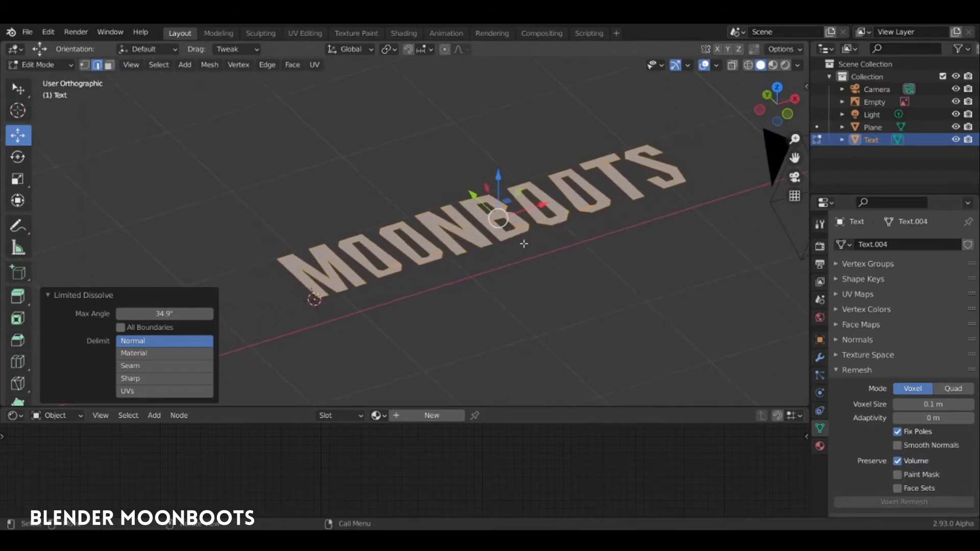
pyautogui.press('e')
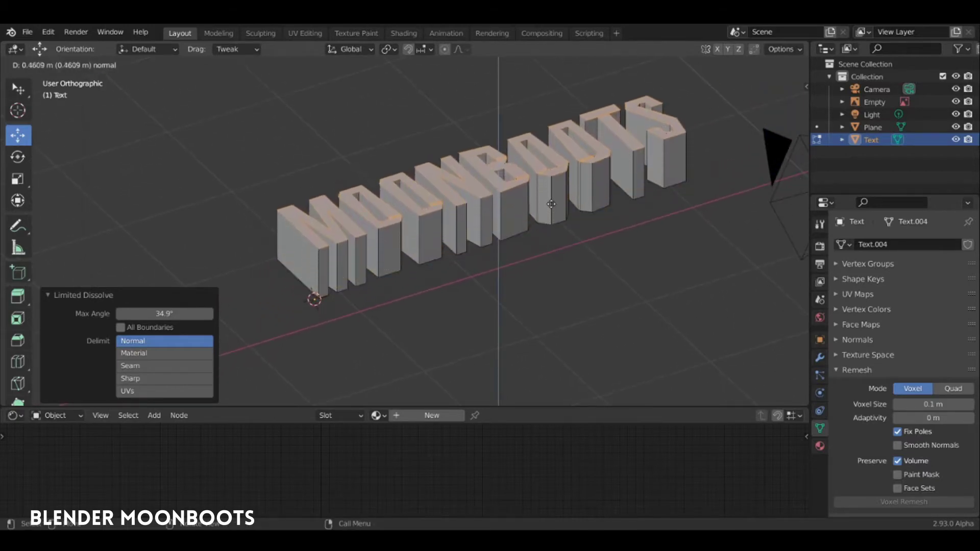
pyautogui.click(555, 183)
pyautogui.moveTo(555, 183); pyautogui.dragTo(581, 222, button='middle')
pyautogui.scroll(2, 581, 222)
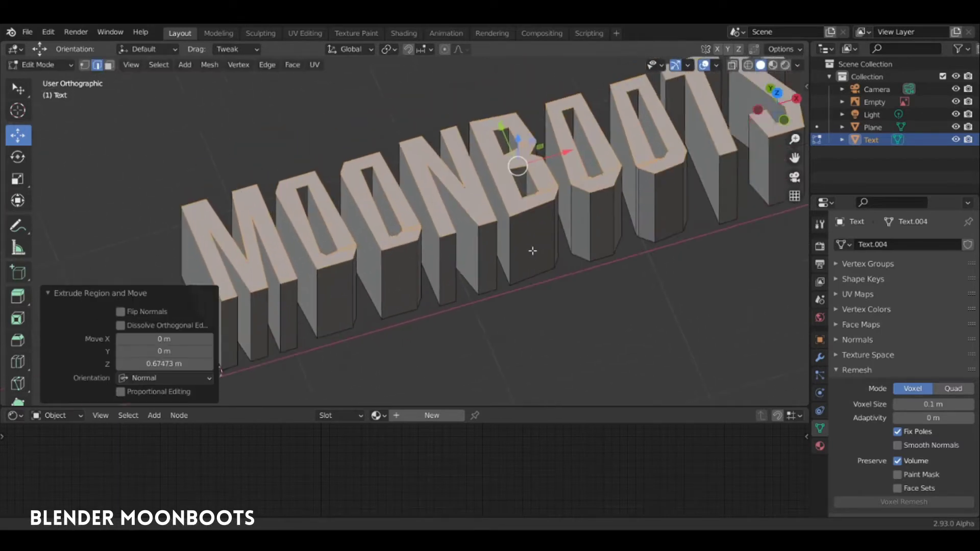
pyautogui.press('Tab')
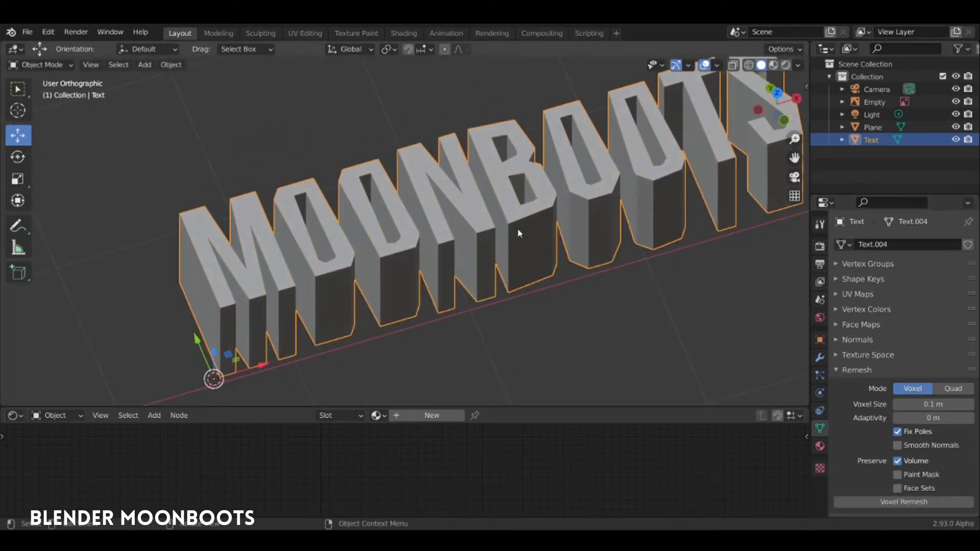
# Add a Subdivision Surface modifier with viewport level 2 to the letters.
pyautogui.click(819, 357)
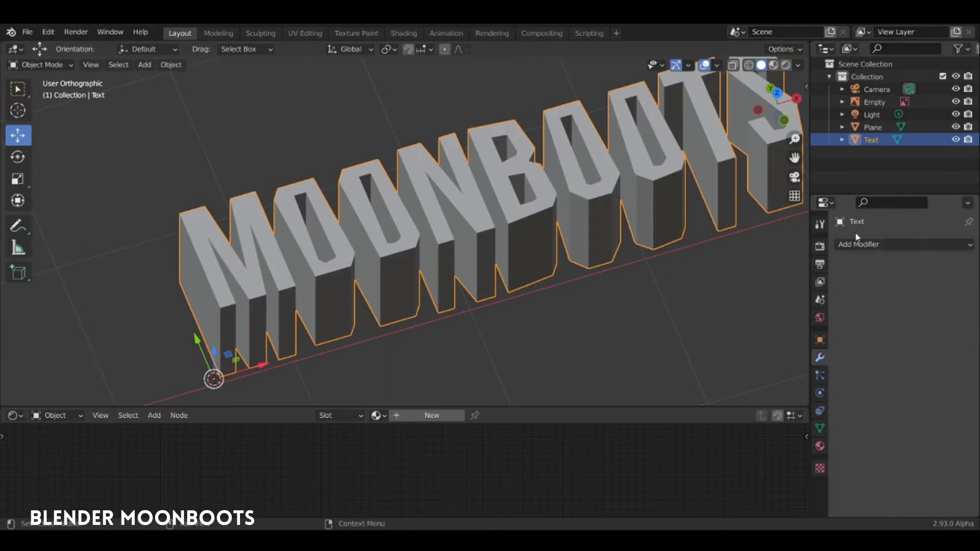
pyautogui.click(868, 245)
pyautogui.click(733, 470)
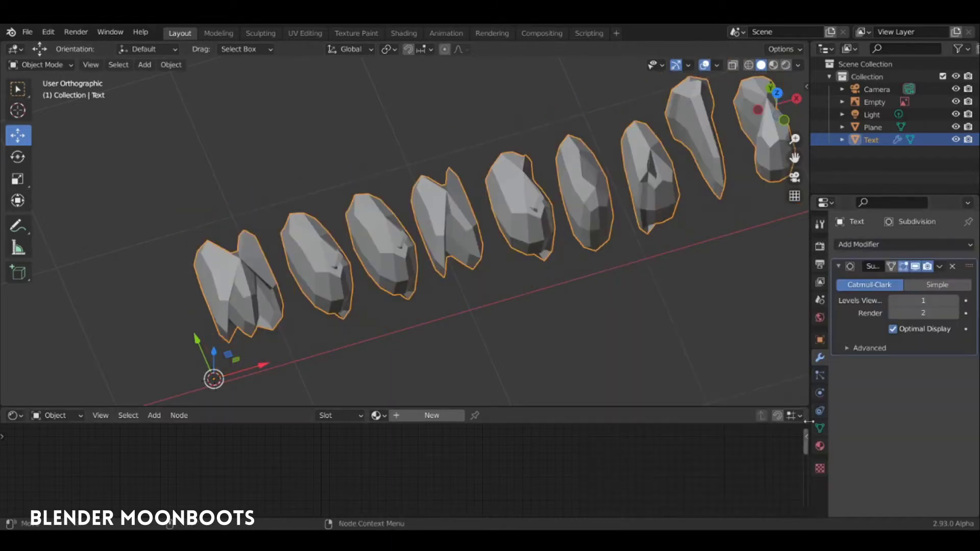
pyautogui.click(953, 300)
pyautogui.moveTo(535, 265)
pyautogui.mouseDown(button='middle')
pyautogui.moveTo(355, 266)
pyautogui.moveTo(446, 169)
pyautogui.moveTo(429, 144)
pyautogui.moveTo(503, 246)
pyautogui.moveTo(480, 256)
pyautogui.moveTo(518, 222)
pyautogui.moveTo(448, 185)
pyautogui.moveTo(468, 230)
pyautogui.moveTo(490, 219)
pyautogui.mouseUp(button='middle')
pyautogui.press('Tab')
pyautogui.scroll(5, 355, 266)
pyautogui.scroll(-5, 429, 144)
pyautogui.press('Tab')
pyautogui.press('Tab')
pyautogui.press('Tab')
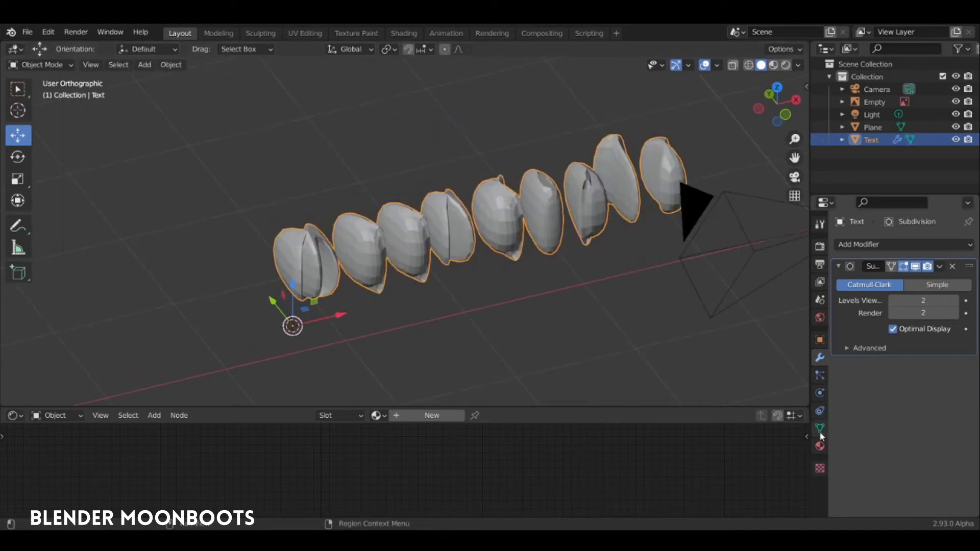
# Rebuild the letters with a QuadriFlow quad remesh of 1400 faces with symmetry.
pyautogui.click(819, 428)
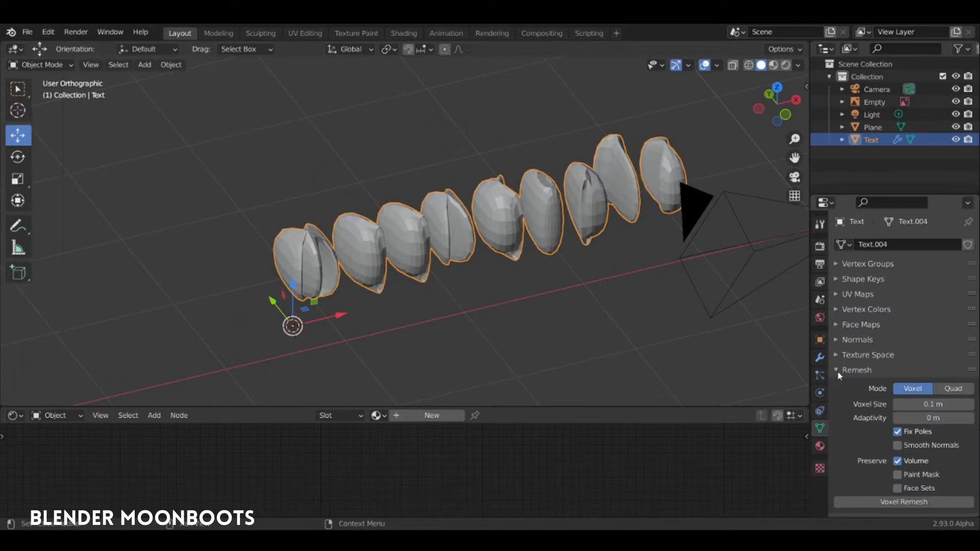
pyautogui.click(954, 389)
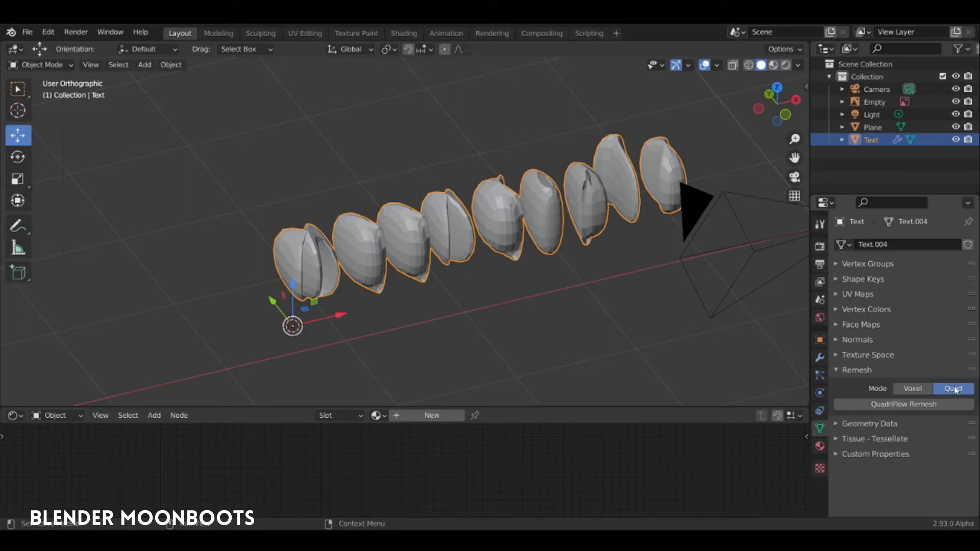
pyautogui.click(913, 404)
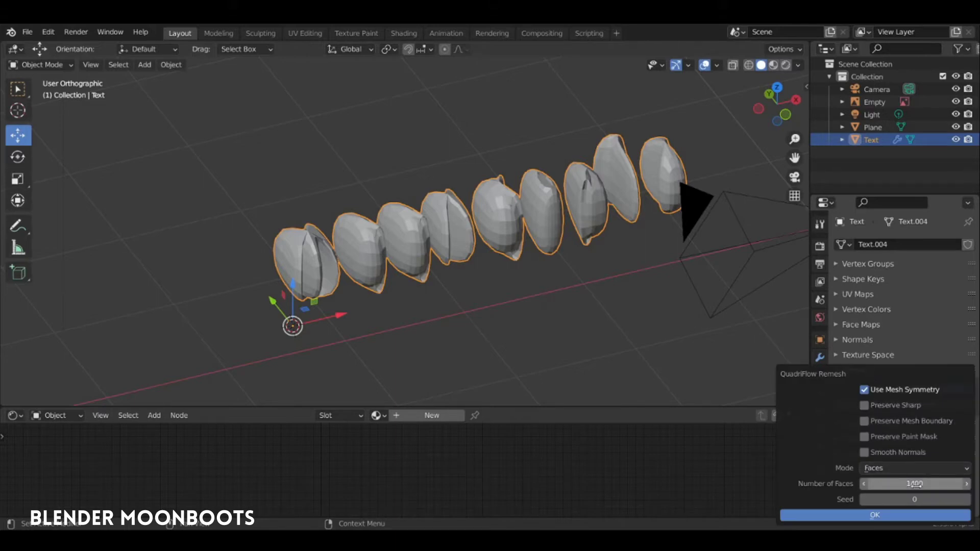
pyautogui.click(888, 518)
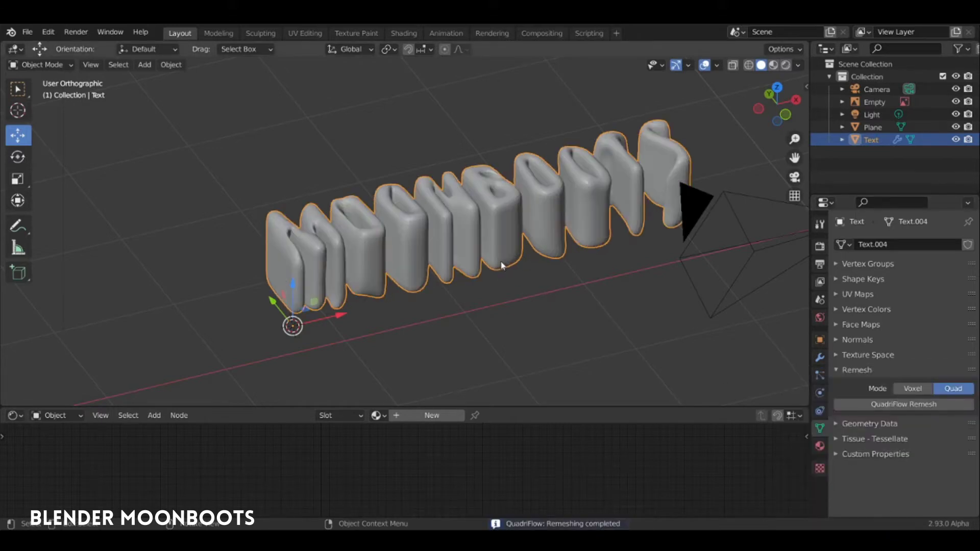
pyautogui.scroll(4, 450, 255)
# Inspect the remeshed topology and shade the MOONBOOTS letters smooth.
pyautogui.press('Tab')
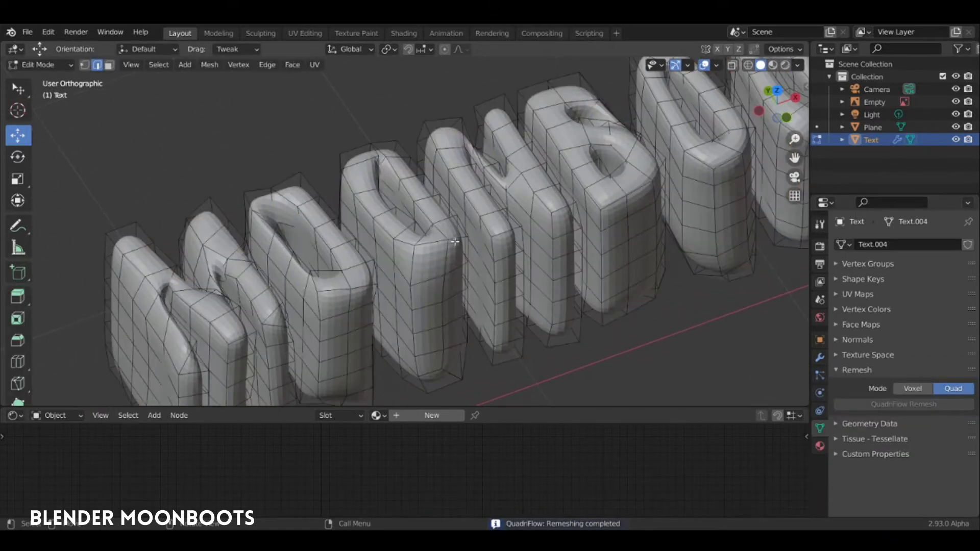
pyautogui.moveTo(470, 250)
pyautogui.mouseDown(button='middle')
pyautogui.moveTo(458, 241)
pyautogui.moveTo(433, 253)
pyautogui.moveTo(422, 234)
pyautogui.moveTo(435, 219)
pyautogui.moveTo(481, 218)
pyautogui.moveTo(504, 252)
pyautogui.moveTo(483, 314)
pyautogui.moveTo(470, 274)
pyautogui.moveTo(435, 300)
pyautogui.moveTo(514, 280)
pyautogui.moveTo(497, 251)
pyautogui.moveTo(482, 280)
pyautogui.moveTo(483, 344)
pyautogui.moveTo(458, 337)
pyautogui.moveTo(486, 306)
pyautogui.moveTo(516, 234)
pyautogui.moveTo(495, 241)
pyautogui.mouseUp(button='middle')
pyautogui.press('Tab')
pyautogui.rightClick(483, 253)
pyautogui.click(476, 243)
pyautogui.scroll(5, 521, 214)
# Fatten all the letter geometry slightly with Shrink/Fatten, returning to Object Mode.
pyautogui.press('Tab')
pyautogui.press('a')
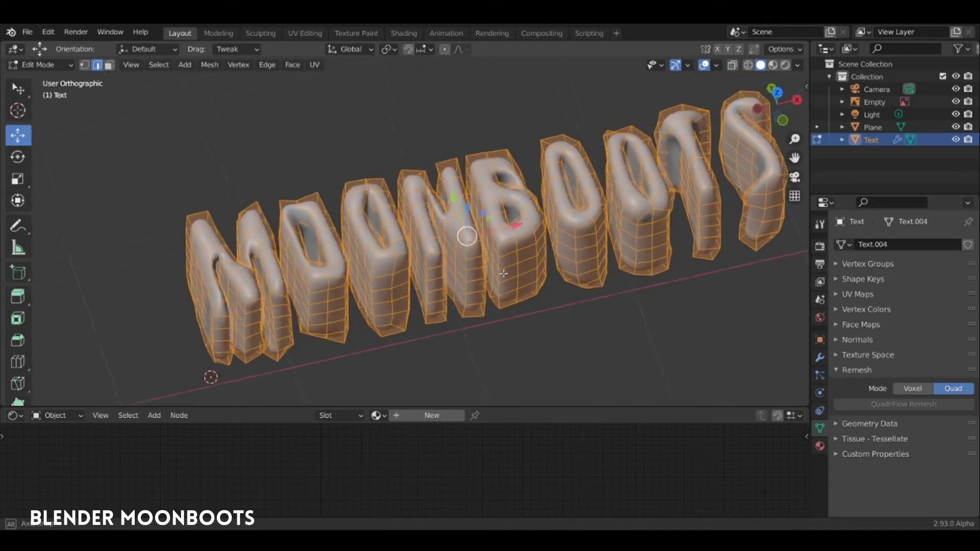
pyautogui.moveTo(504, 274); pyautogui.dragTo(501, 279, button='middle')
pyautogui.hotkey('alt', 's')
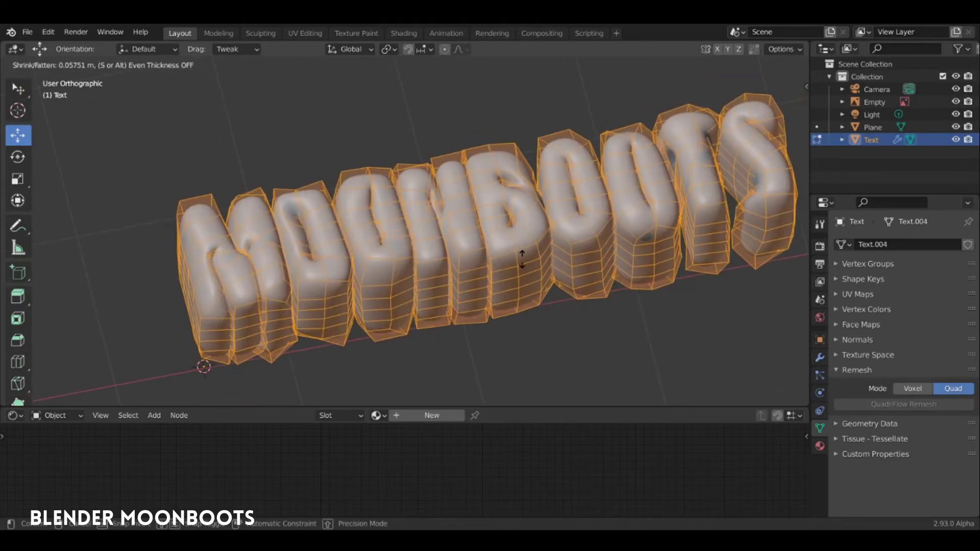
pyautogui.click(522, 258)
pyautogui.press('Tab')
pyautogui.moveTo(527, 251)
pyautogui.mouseDown(button='middle')
pyautogui.moveTo(513, 257)
pyautogui.moveTo(507, 286)
pyautogui.moveTo(488, 261)
pyautogui.mouseUp(button='middle')
# Slide the MOONBOOTS text along X onto the coin.
pyautogui.scroll(-3, 482, 308)
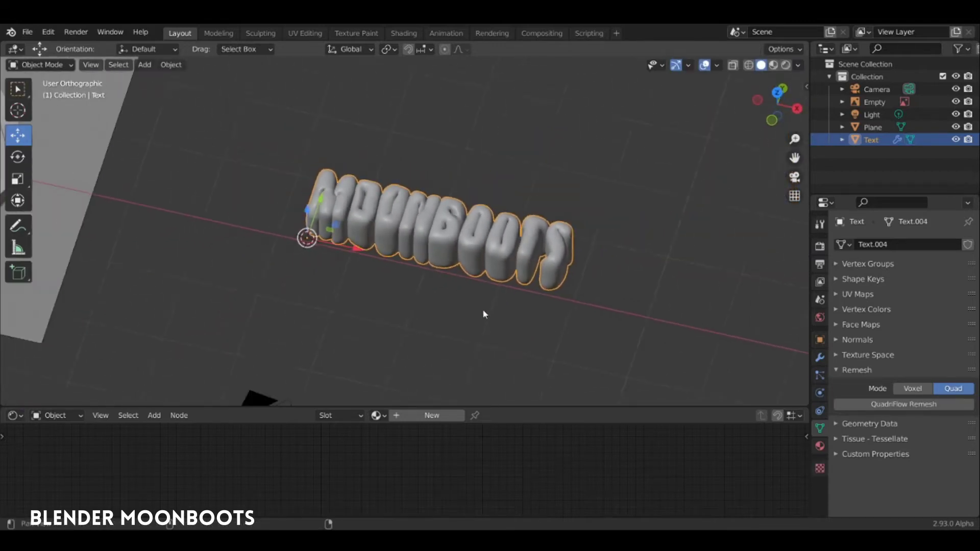
pyautogui.moveTo(482, 308); pyautogui.dragTo(517, 287, button='middle')
pyautogui.press('g')
pyautogui.press('x')
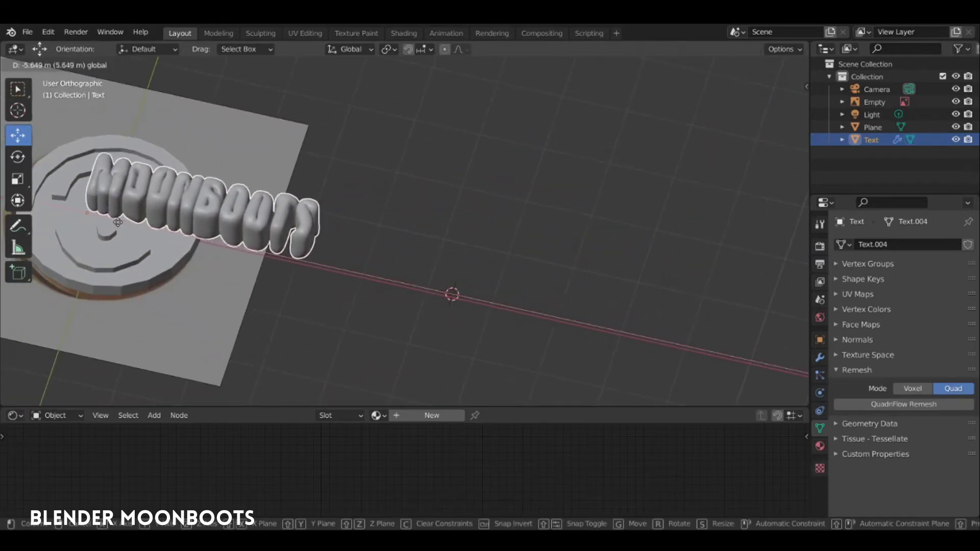
pyautogui.click(163, 219)
# Join the MOONBOOTS text into the coin Plane mesh.
pyautogui.moveTo(164, 219)
pyautogui.mouseDown(button='middle')
pyautogui.moveTo(295, 240)
pyautogui.moveTo(335, 216)
pyautogui.moveTo(347, 288)
pyautogui.mouseUp(button='middle')
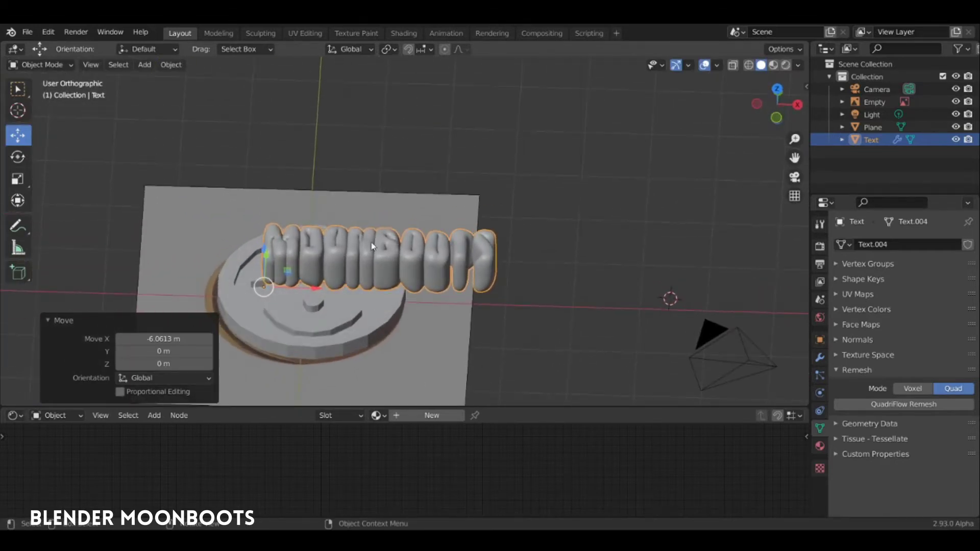
pyautogui.moveTo(372, 247); pyautogui.dragTo(363, 291, button='middle')
pyautogui.keyDown('shift'); pyautogui.click(380, 317); pyautogui.keyUp('shift')
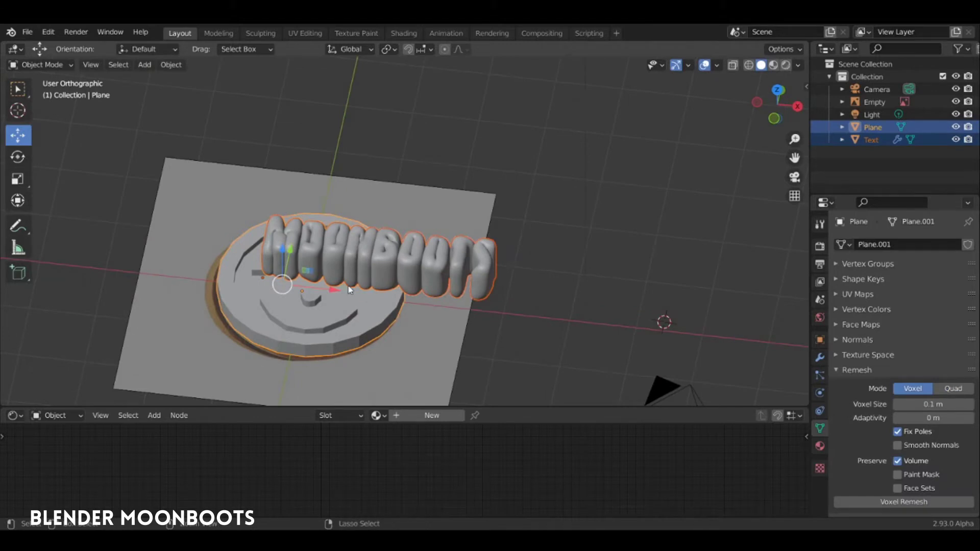
pyautogui.hotkey('ctrl', 'j')
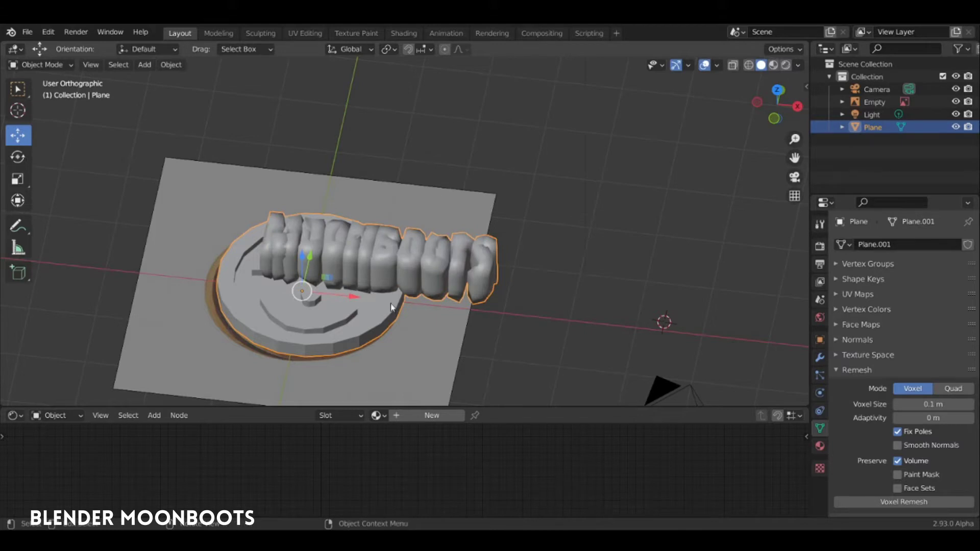
# Add a Subdivision Surface modifier to the cookie mesh, then reselect it and enter Edit Mode.
pyautogui.click(819, 358)
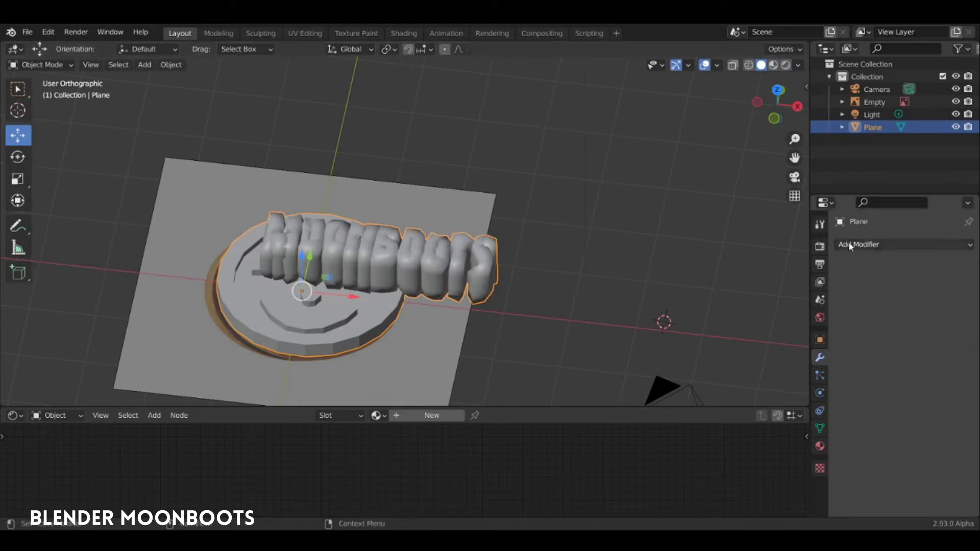
pyautogui.click(849, 244)
pyautogui.click(728, 469)
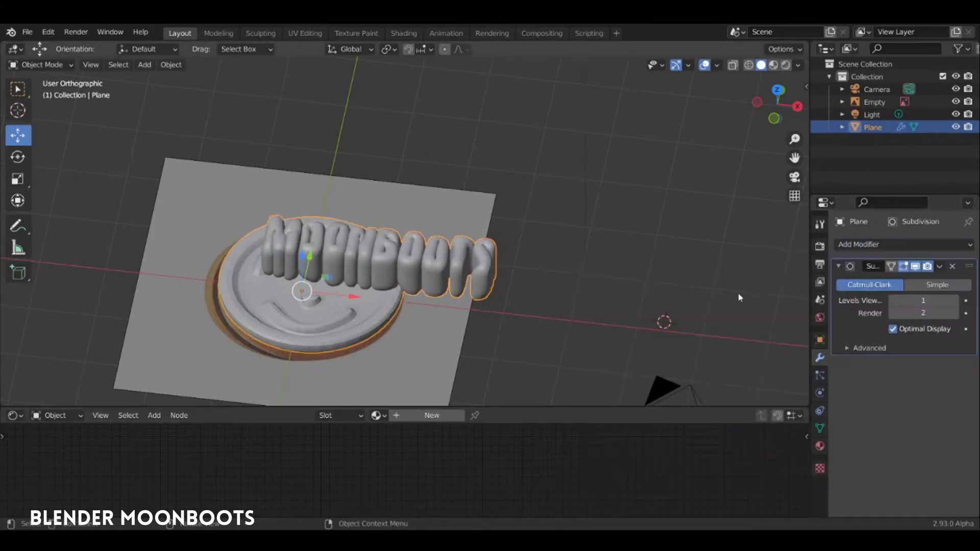
pyautogui.moveTo(656, 389); pyautogui.dragTo(431, 271, button='middle')
pyautogui.moveTo(375, 282)
pyautogui.keyDown('shift'); pyautogui.mouseDown(button='middle')
pyautogui.moveTo(497, 269)
pyautogui.moveTo(493, 225)
pyautogui.mouseUp(button='middle'); pyautogui.keyUp('shift')
pyautogui.scroll(2, 501, 296)
pyautogui.click(504, 260)
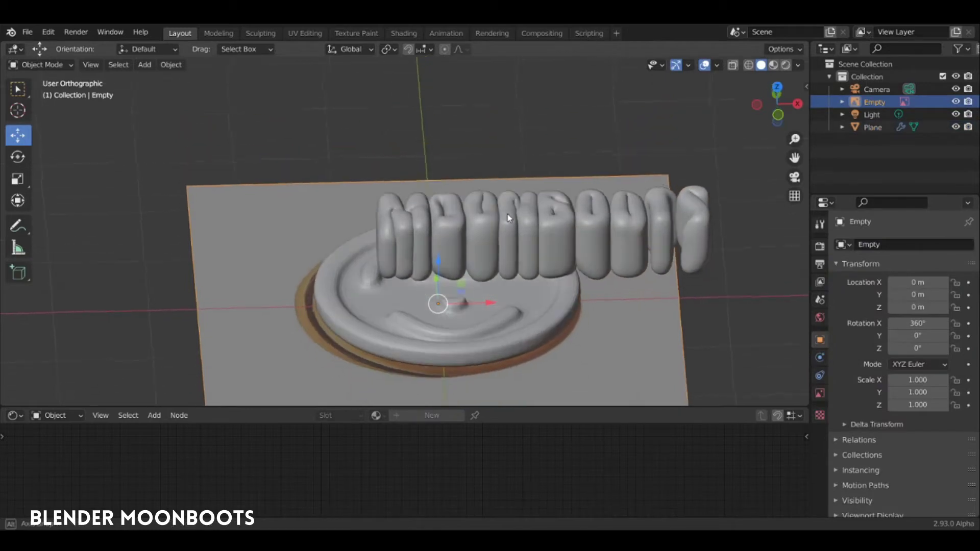
pyautogui.click(493, 225)
pyautogui.press('Tab')
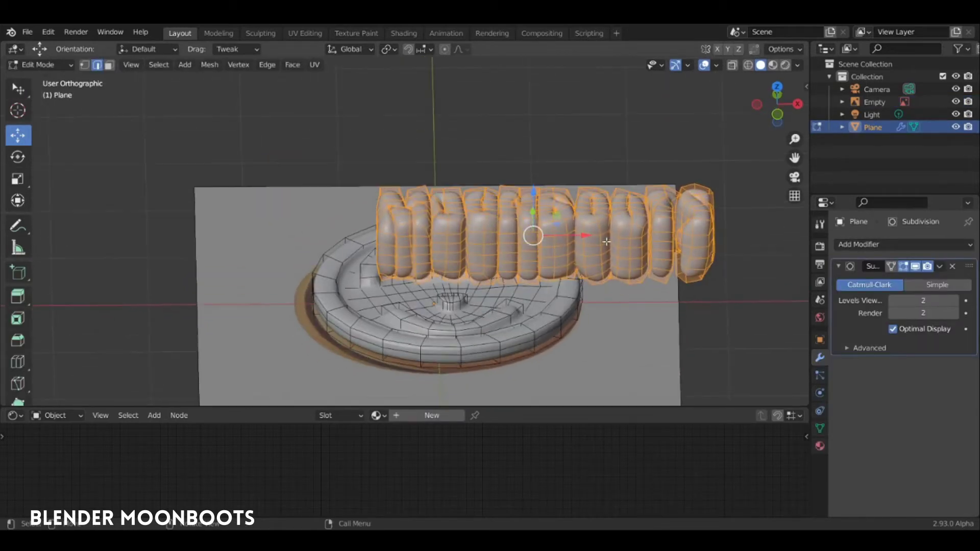
# Scale the lettering to 0.647 and lower it along Z into the cookie.
pyautogui.press('s')
pyautogui.click(527, 225)
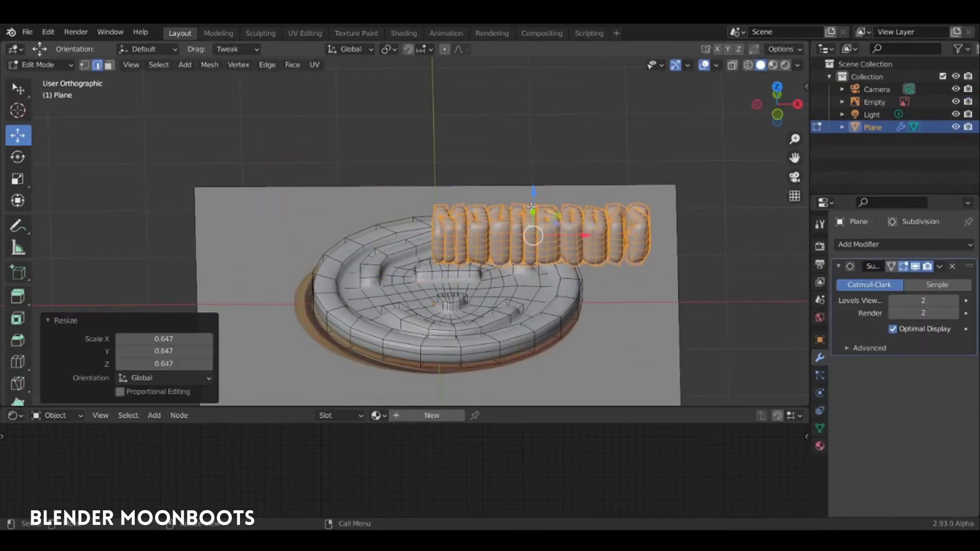
pyautogui.press('g')
pyautogui.press('z')
pyautogui.click(527, 240)
pyautogui.moveTo(527, 239)
pyautogui.mouseDown(button='middle')
pyautogui.moveTo(490, 266)
pyautogui.moveTo(454, 215)
pyautogui.moveTo(444, 285)
pyautogui.mouseUp(button='middle')
pyautogui.press('g')
pyautogui.press('z')
pyautogui.click(487, 269)
pyautogui.press('g')
pyautogui.press('z')
pyautogui.click(440, 252)
# Slide the lettering along Y and X to centre it on the cookie.
pyautogui.press('g')
pyautogui.press('y')
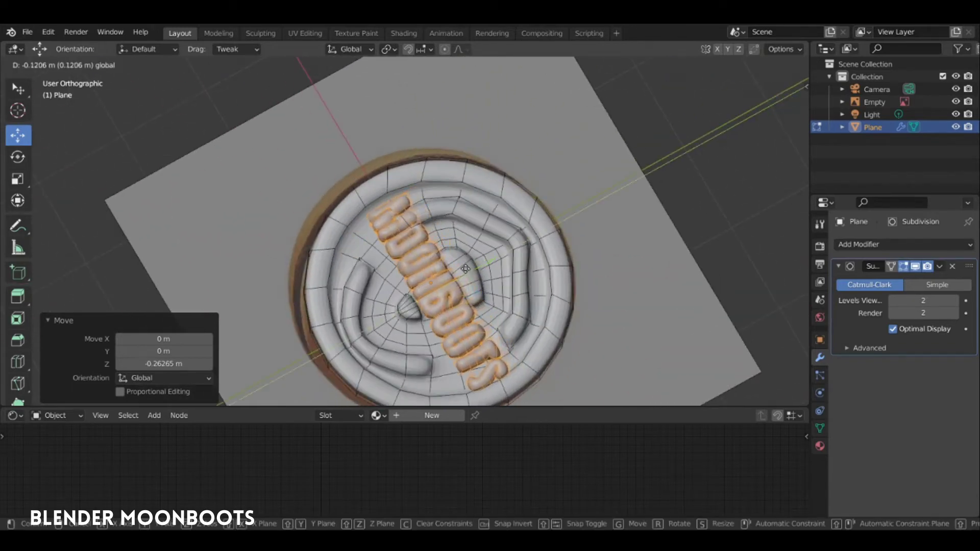
pyautogui.click(463, 270)
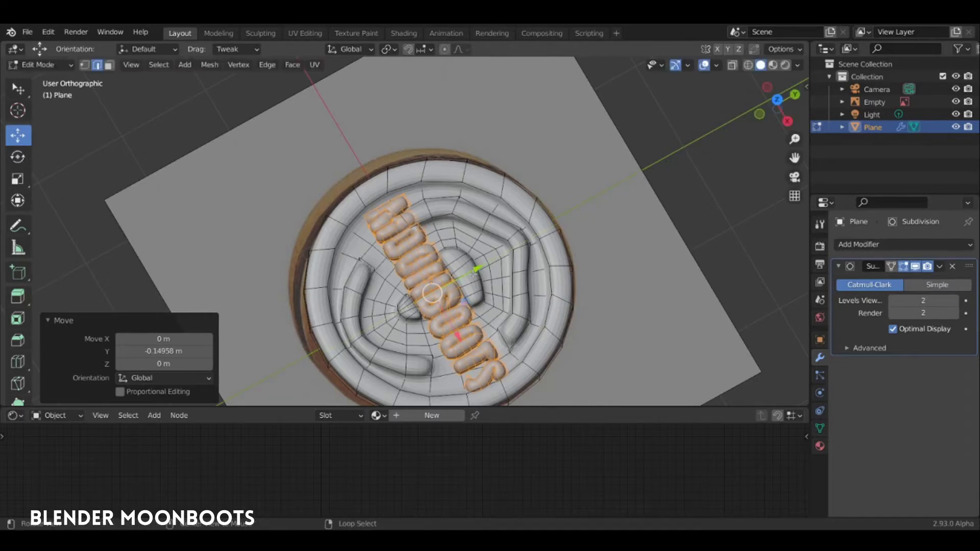
pyautogui.moveTo(464, 270); pyautogui.dragTo(494, 248, button='middle')
pyautogui.press('g')
pyautogui.press('y')
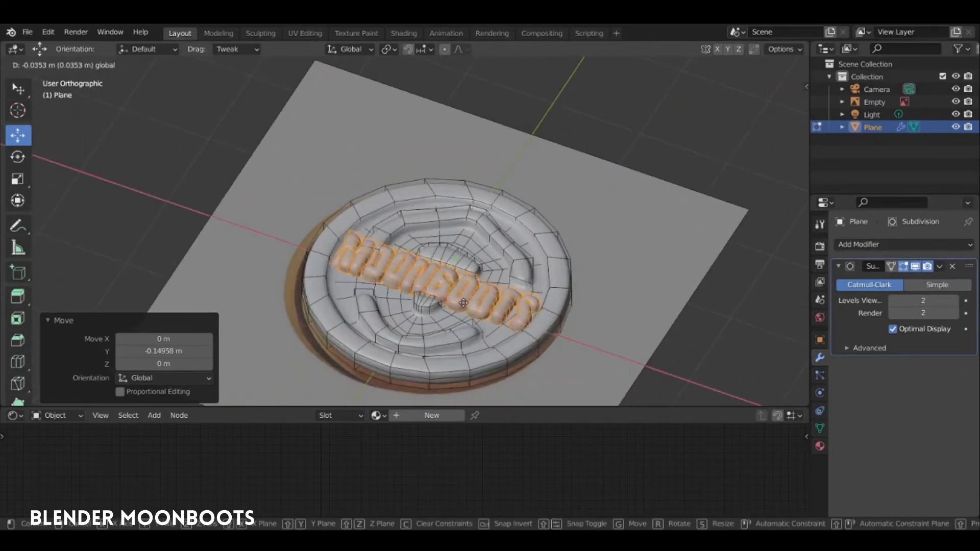
pyautogui.press('x')
pyautogui.click(461, 302)
pyautogui.scroll(4, 461, 302)
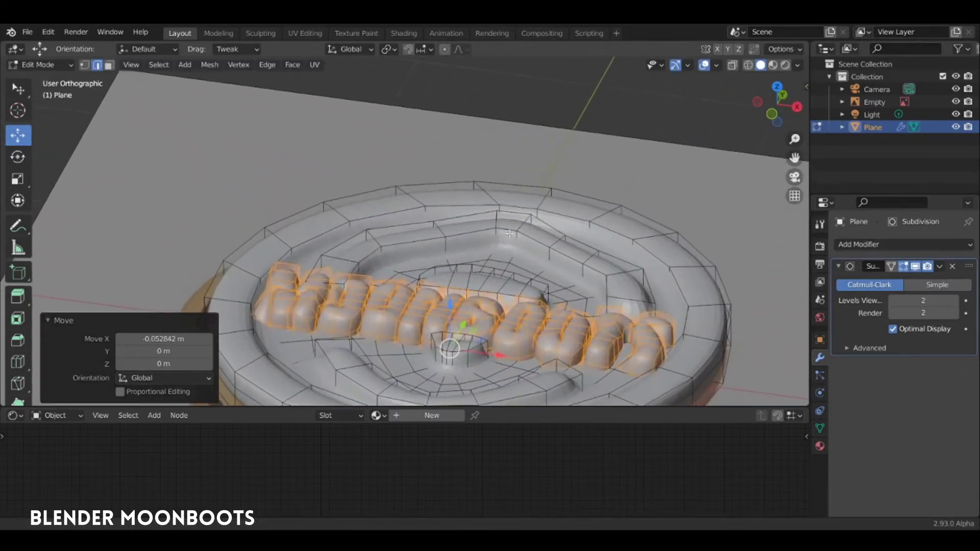
pyautogui.moveTo(461, 302); pyautogui.dragTo(548, 231, button='middle')
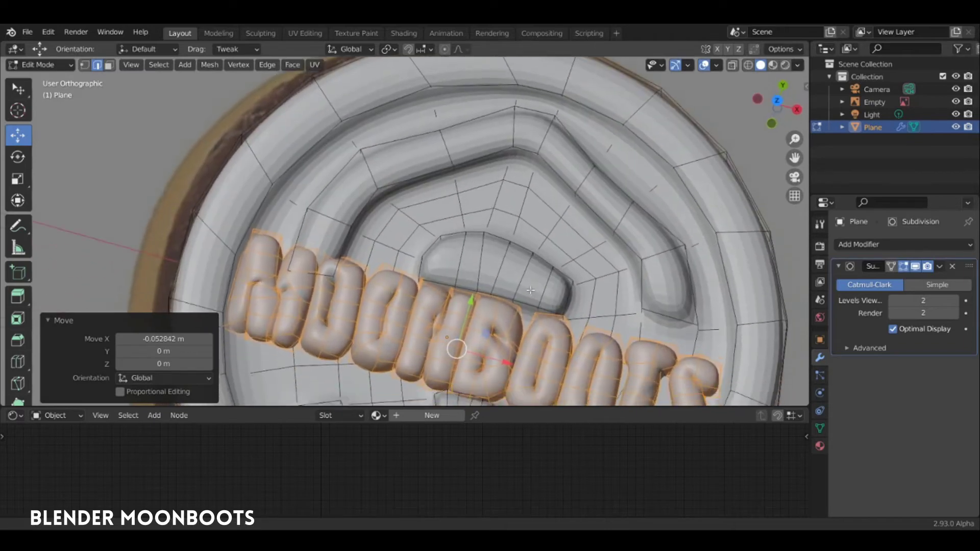
# In top view, tilt the lettering -6.69°, shrink it to 0.95 and reposition it.
pyautogui.press('KP_7')
pyautogui.press('r')
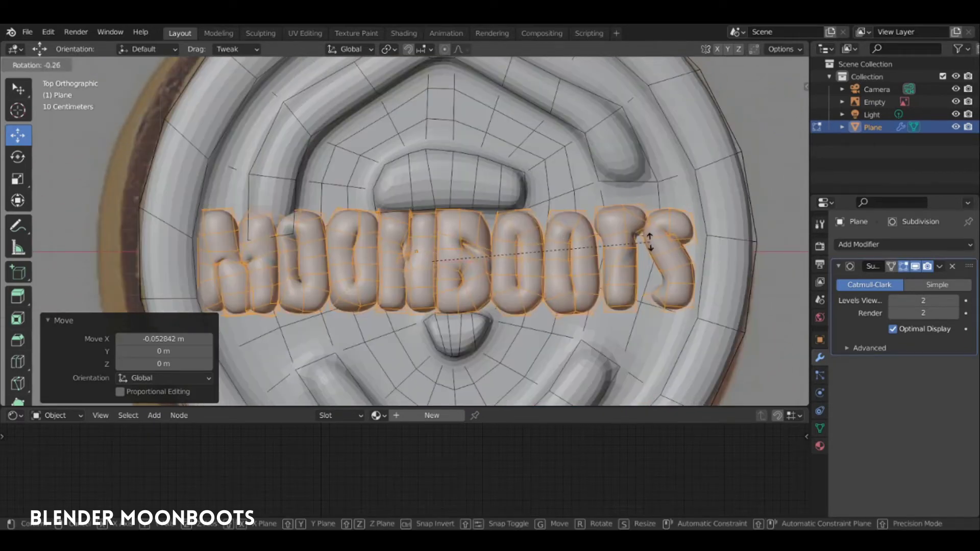
pyautogui.click(651, 217)
pyautogui.write('s')
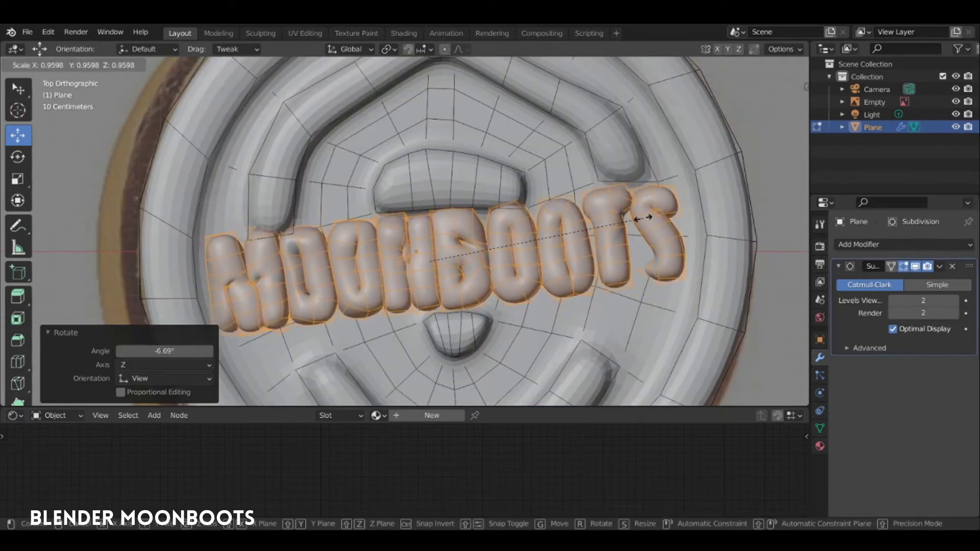
pyautogui.write('.95')
pyautogui.press('Return')
pyautogui.press('g')
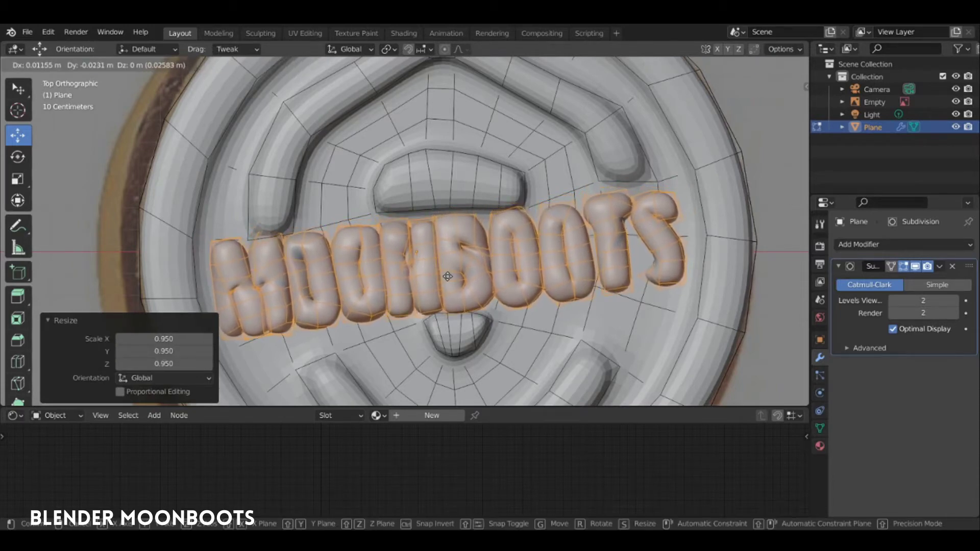
pyautogui.click(503, 294)
pyautogui.scroll(-2, 503, 294)
pyautogui.scroll(-2, 503, 294)
# Return to Object Mode and apply Shade Smooth to the cookie.
pyautogui.press('Tab')
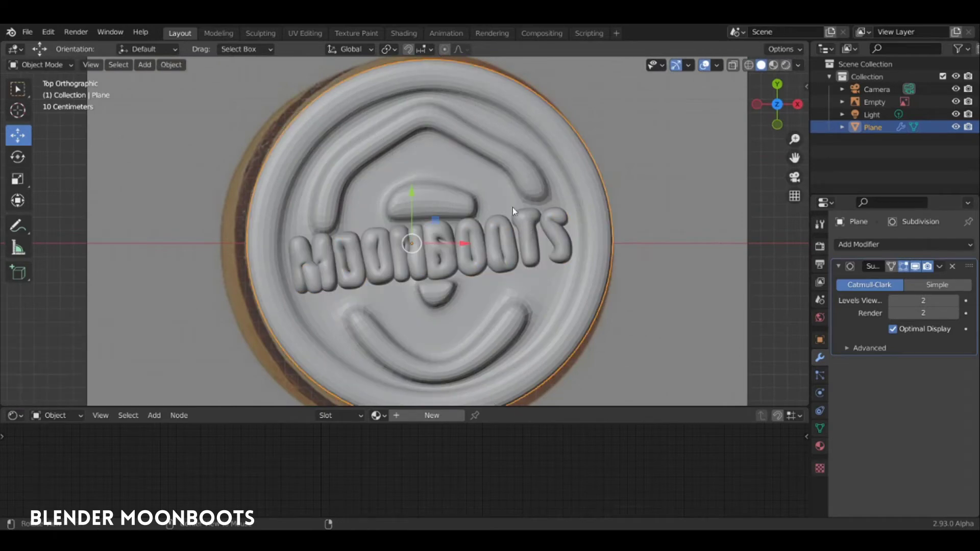
pyautogui.moveTo(512, 208); pyautogui.dragTo(474, 209, button='middle')
pyautogui.rightClick(480, 211)
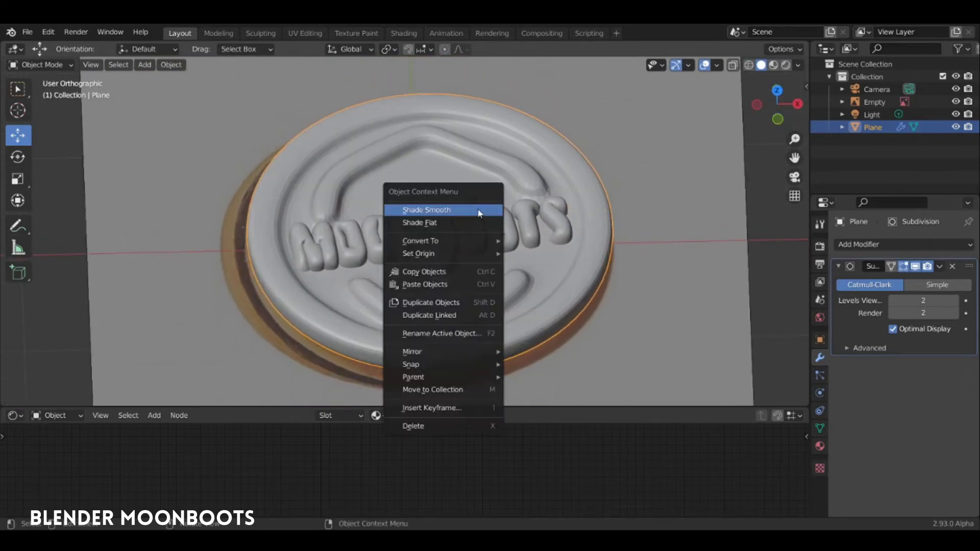
pyautogui.click(480, 210)
pyautogui.moveTo(476, 209)
pyautogui.mouseDown(button='middle')
pyautogui.moveTo(521, 239)
pyautogui.moveTo(510, 292)
pyautogui.moveTo(513, 221)
pyautogui.moveTo(471, 276)
pyautogui.moveTo(493, 233)
pyautogui.moveTo(446, 226)
pyautogui.moveTo(476, 197)
pyautogui.mouseUp(button='middle')
pyautogui.scroll(4, 514, 220)
# In face select mode, pick the faces beside the upper central bump, checking with X-ray.
pyautogui.press('Tab')
pyautogui.hotkey('alt', 'z')
pyautogui.scroll(1, 419, 145)
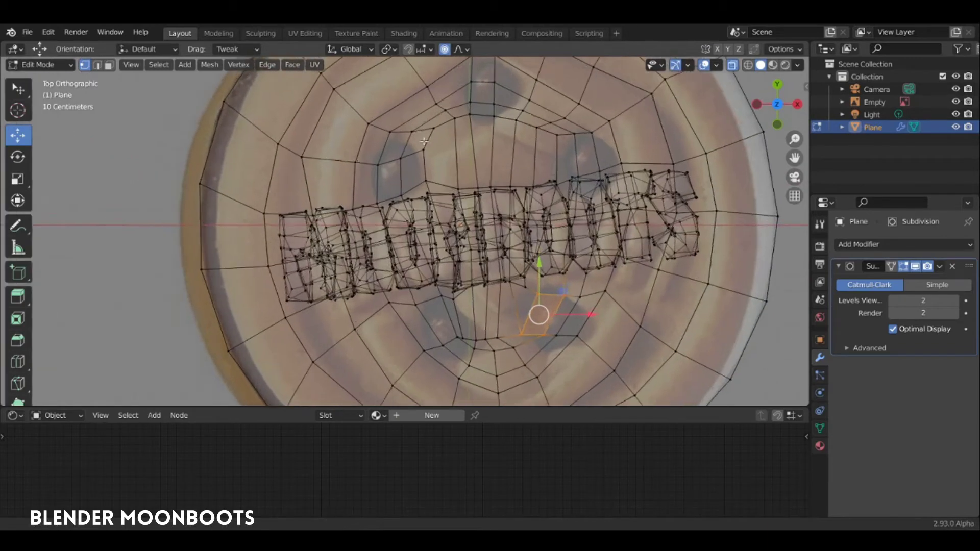
pyautogui.scroll(2, 408, 153)
pyautogui.press('3')
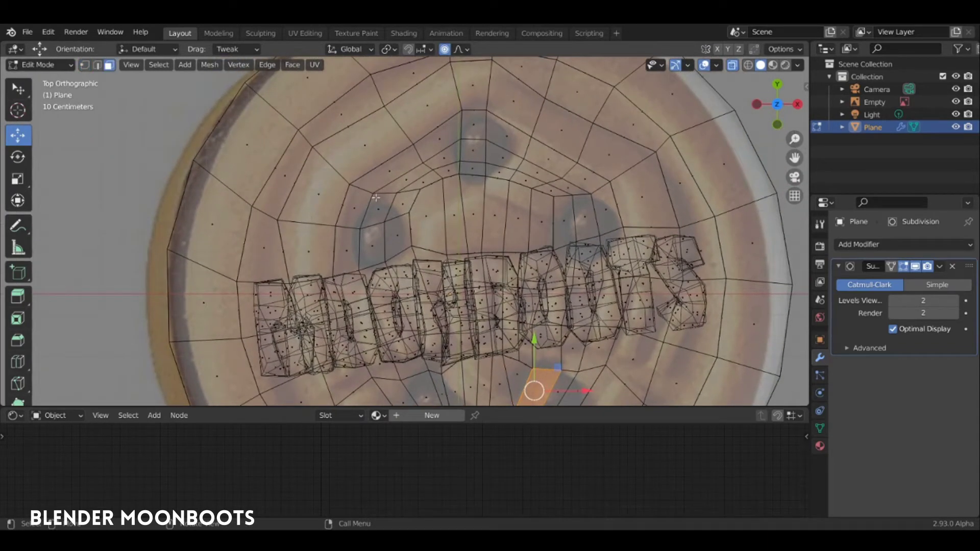
pyautogui.hotkey('alt', 'z')
pyautogui.click(375, 210)
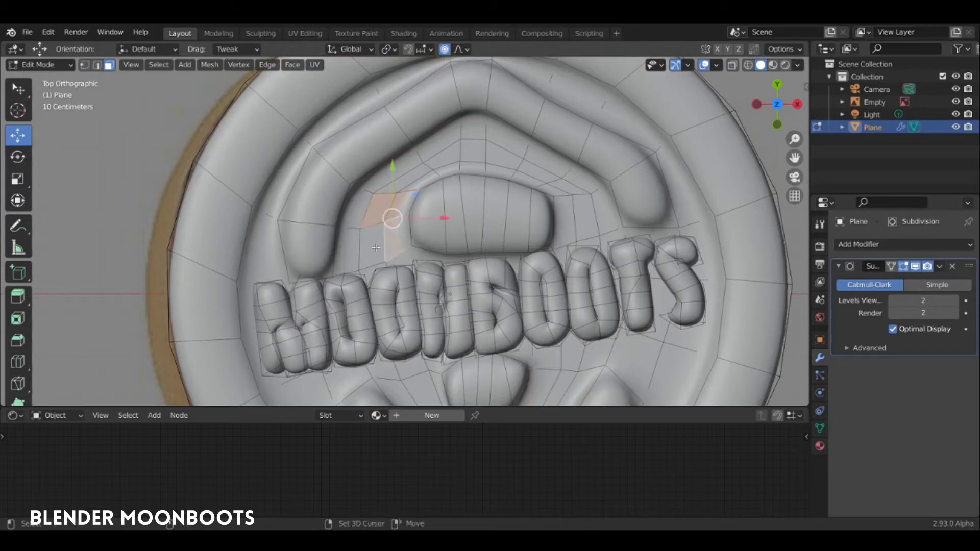
pyautogui.keyDown('shift'); pyautogui.click(376, 248); pyautogui.keyUp('shift')
pyautogui.hotkey('alt', 'z')
pyautogui.hotkey('alt', 'z')
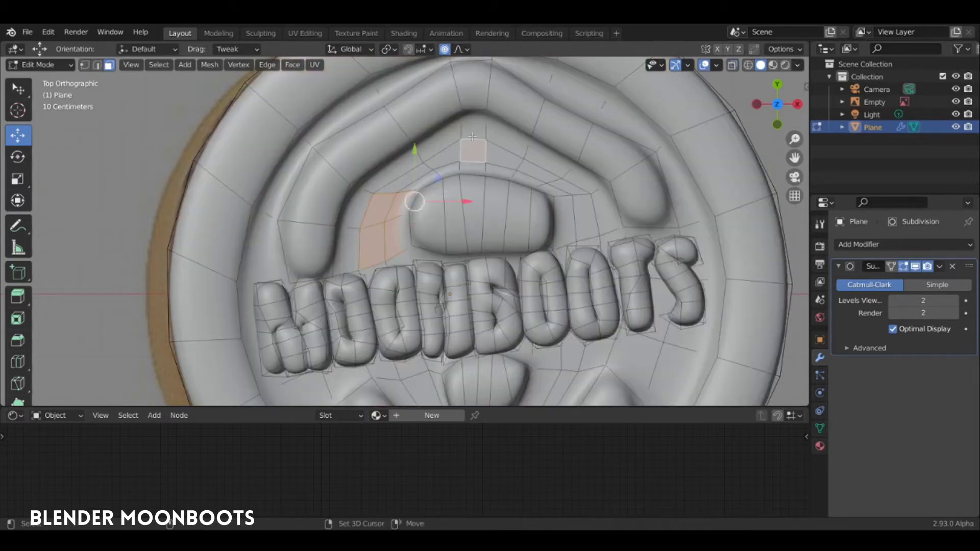
pyautogui.hotkey('alt', 'z')
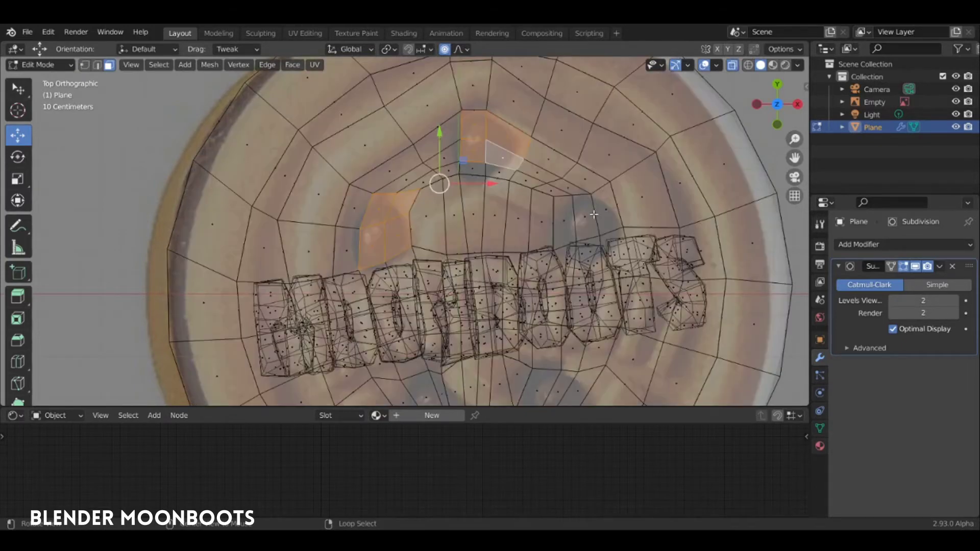
pyautogui.hotkey('alt', 'z')
pyautogui.keyDown('shift'); pyautogui.click(589, 217); pyautogui.keyUp('shift')
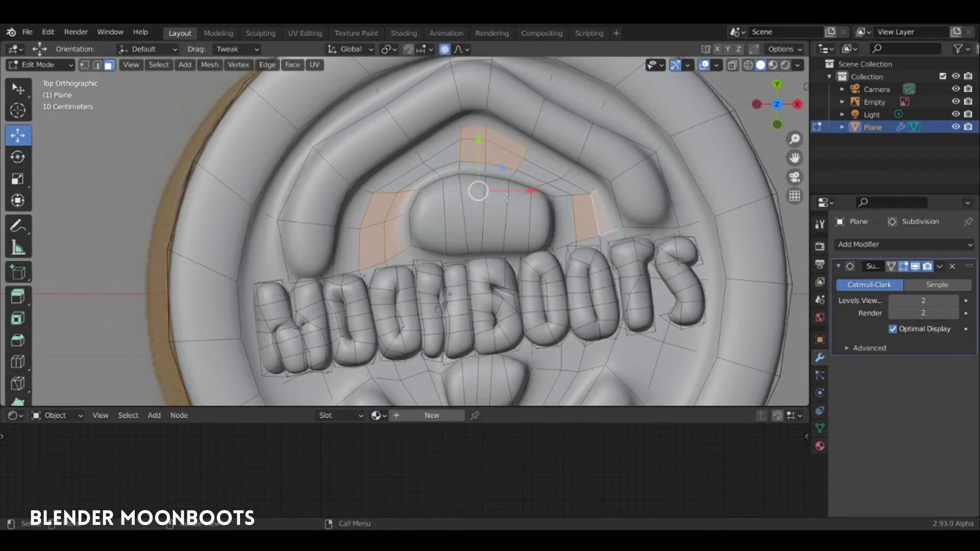
# Add the faces below the lettering to the selection, comparing against the X-ray view.
pyautogui.hotkey('alt', 'z')
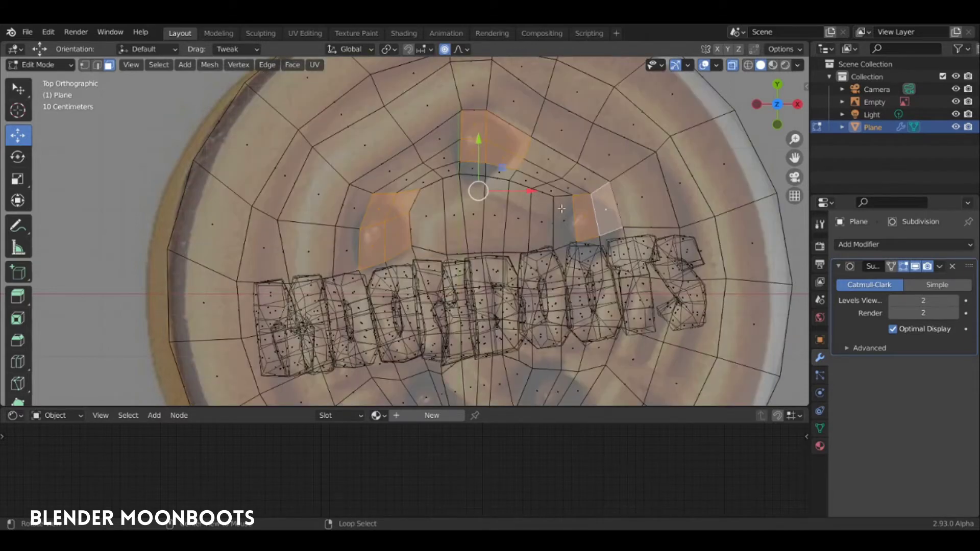
pyautogui.hotkey('alt', 'z')
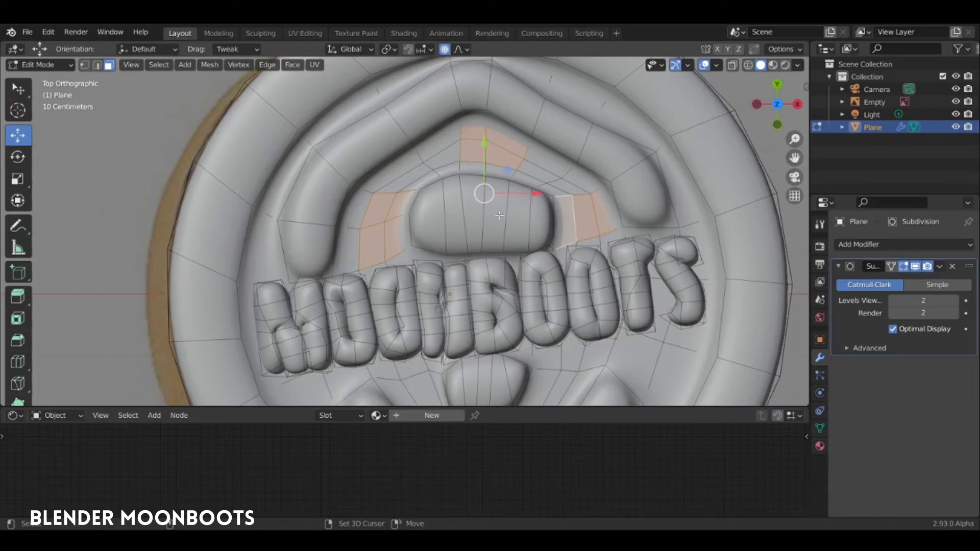
pyautogui.keyDown('shift'); pyautogui.moveTo(482, 239); pyautogui.dragTo(452, 127, button='middle'); pyautogui.keyUp('shift')
pyautogui.hotkey('alt', 'z')
pyautogui.keyDown('shift'); pyautogui.click(398, 283); pyautogui.keyUp('shift')
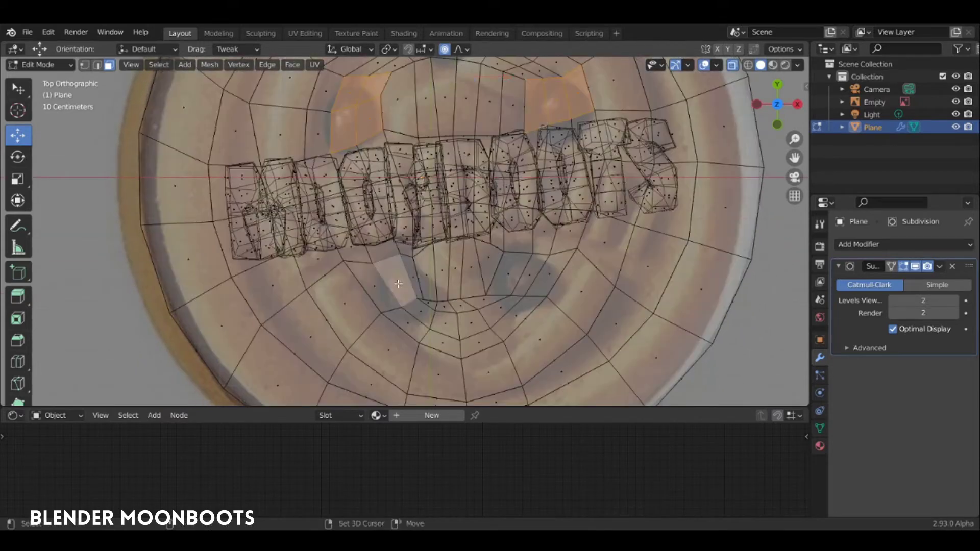
pyautogui.hotkey('alt', 'z')
pyautogui.hotkey('alt', 'z')
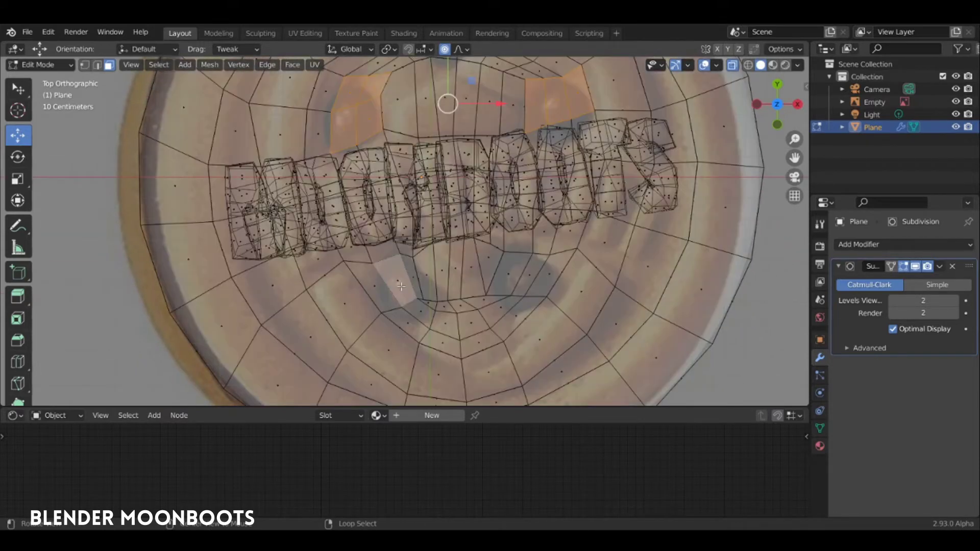
pyautogui.keyDown('shift'); pyautogui.click(402, 286); pyautogui.keyUp('shift')
pyautogui.hotkey('alt', 'z')
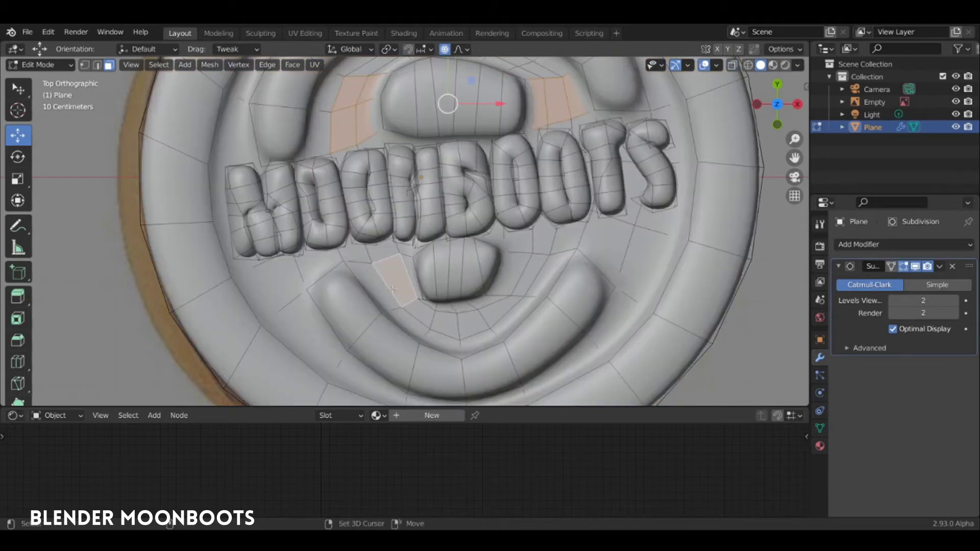
pyautogui.hotkey('alt', 'z')
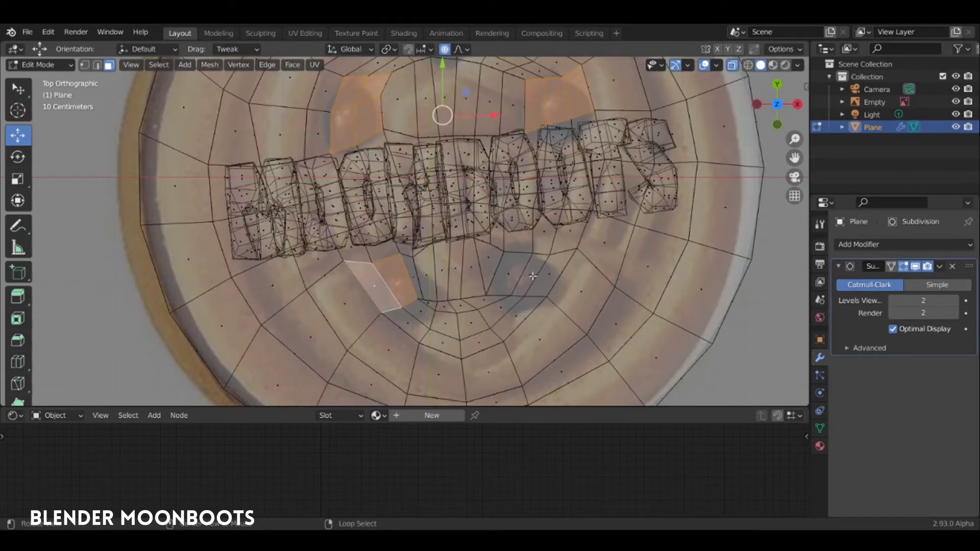
pyautogui.hotkey('alt', 'z')
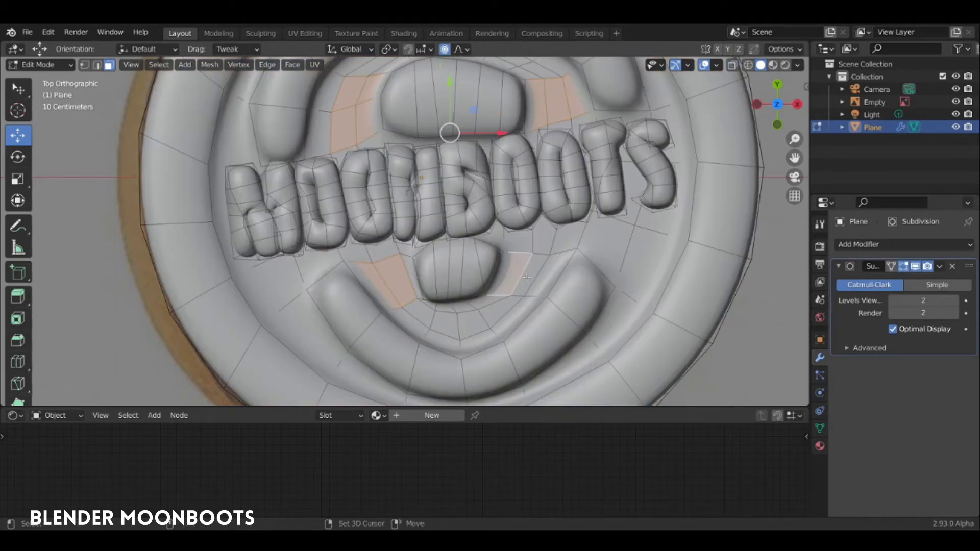
pyautogui.moveTo(527, 277)
pyautogui.mouseDown(button='middle')
pyautogui.moveTo(516, 315)
pyautogui.moveTo(491, 286)
pyautogui.moveTo(488, 295)
pyautogui.moveTo(495, 160)
pyautogui.mouseUp(button='middle')
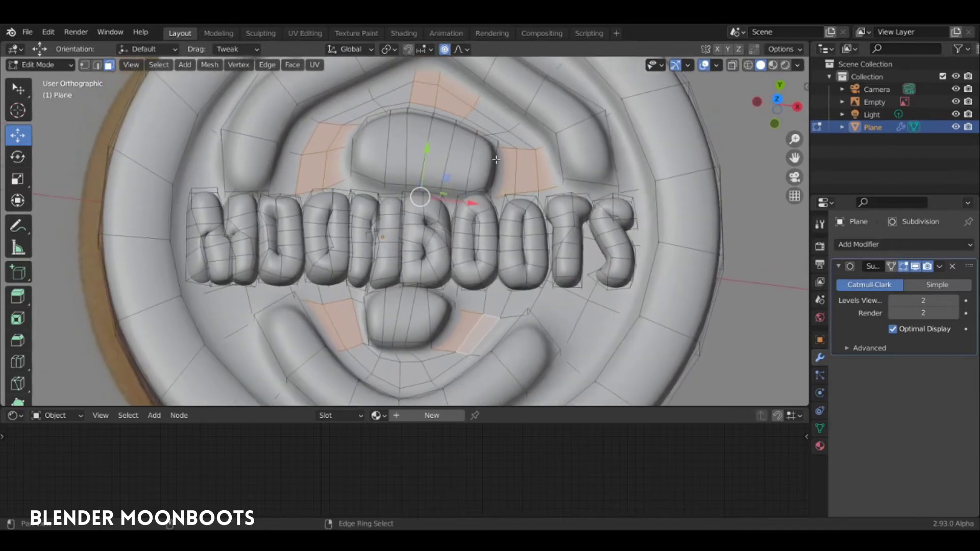
# Set the pivot to Individual Origins and scale the selected faces to 1.184.
pyautogui.click(389, 49)
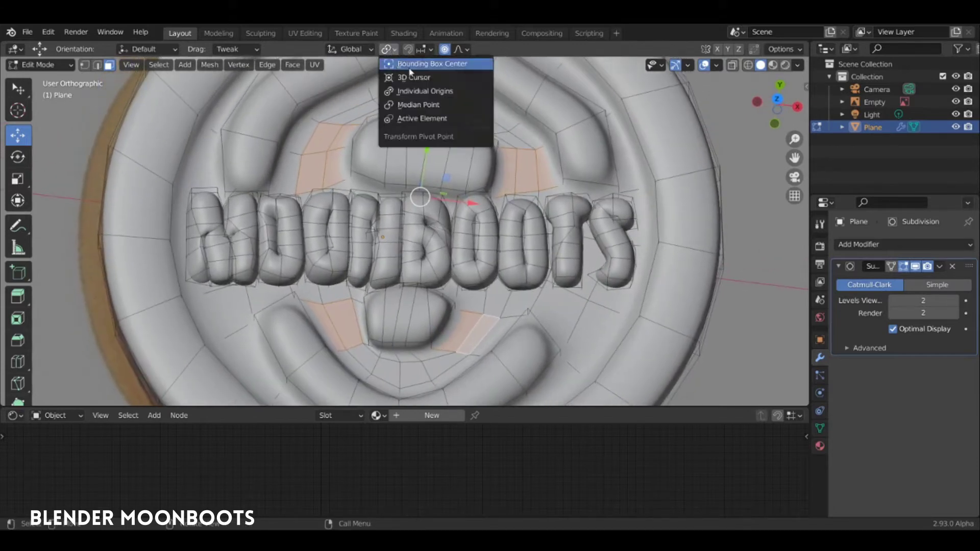
pyautogui.click(445, 93)
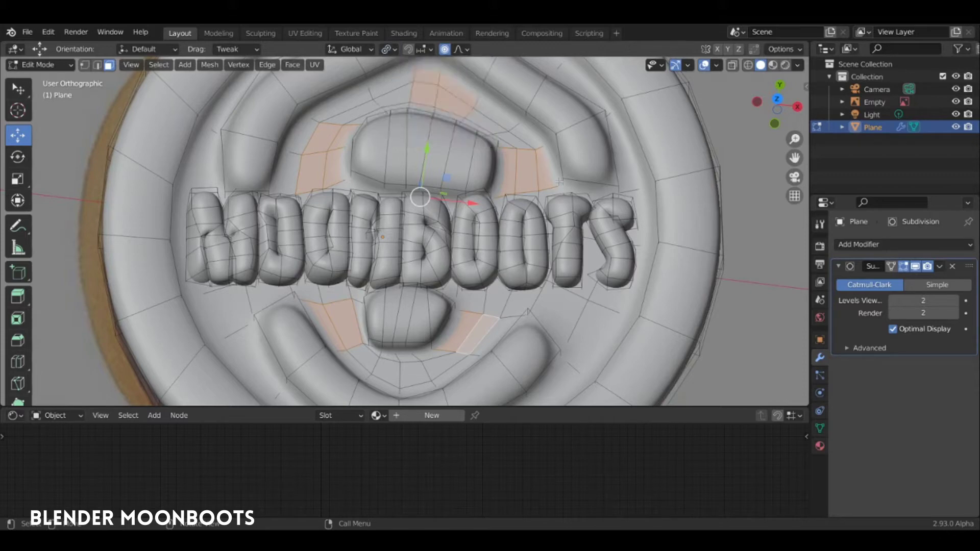
pyautogui.press('s')
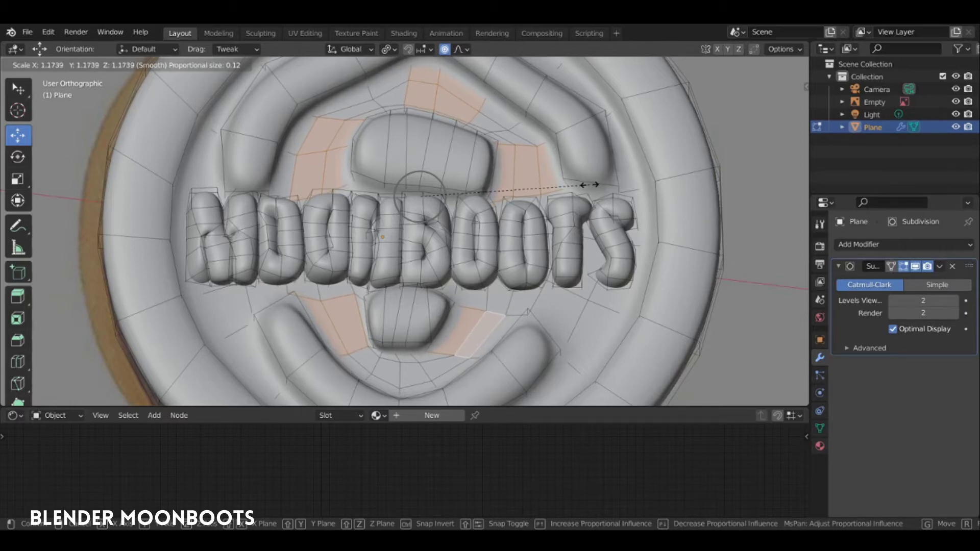
pyautogui.click(589, 184)
pyautogui.moveTo(590, 184); pyautogui.dragTo(592, 172, button='middle')
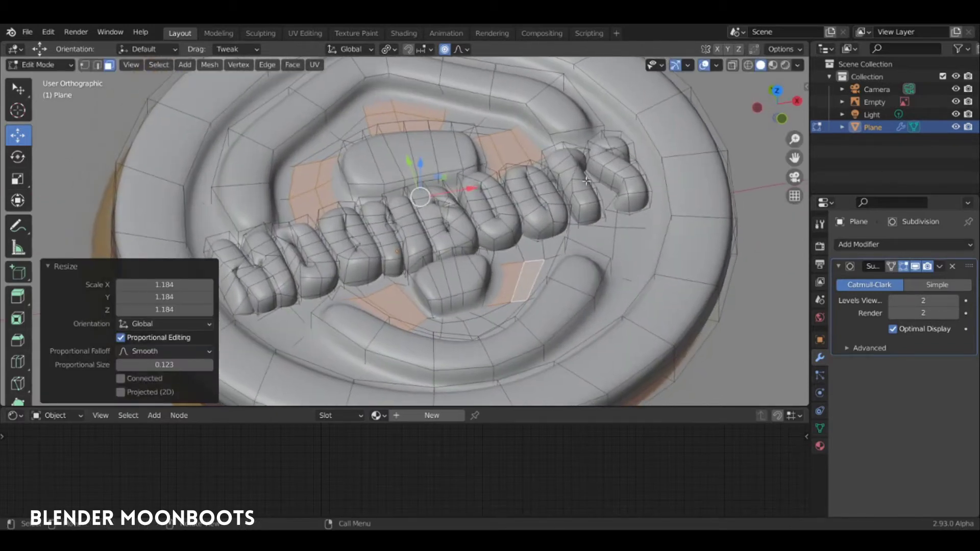
# Extrude the faces 0.10481 m along their normals, rescale them, and return to Object Mode.
pyautogui.press('e')
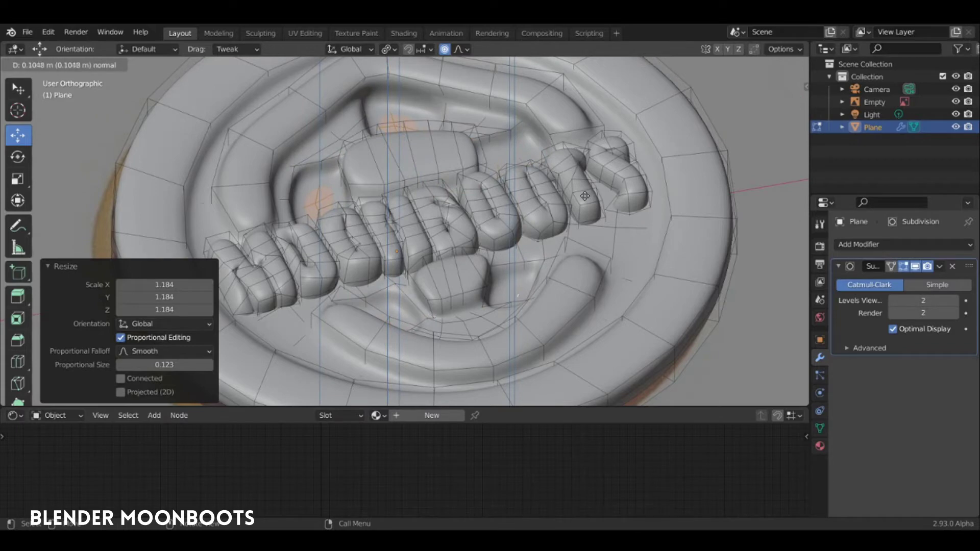
pyautogui.click(585, 196)
pyautogui.press('s')
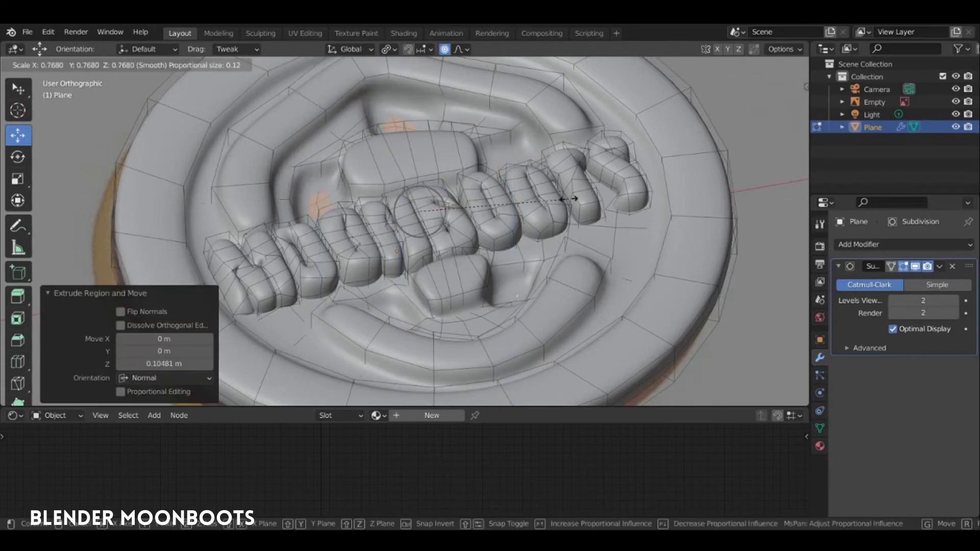
pyautogui.click(510, 214)
pyautogui.press('Tab')
# Give the coin a new Principled BSDF material in an enlarged Shader Editor.
pyautogui.moveTo(510, 215); pyautogui.dragTo(580, 202, button='middle')
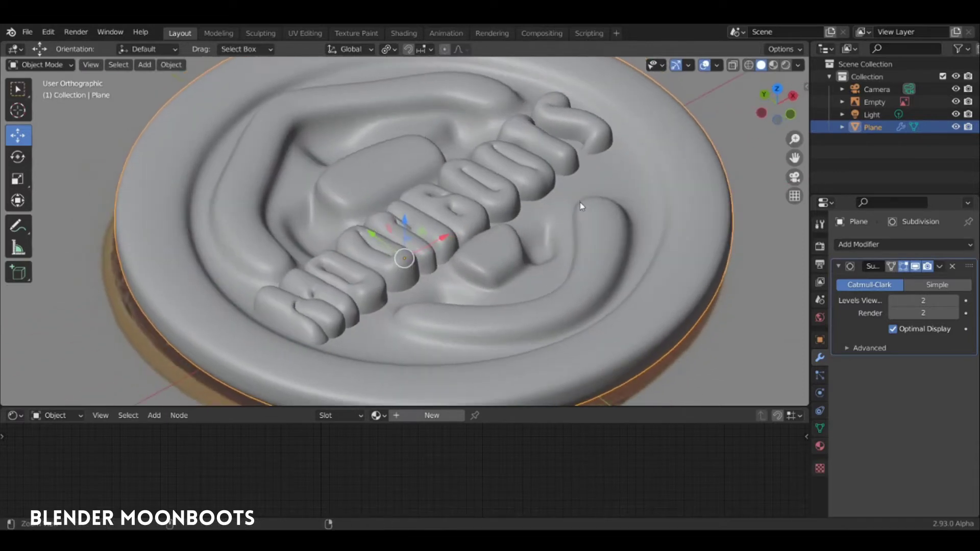
pyautogui.scroll(-3, 556, 255)
pyautogui.moveTo(558, 256)
pyautogui.mouseDown(button='middle')
pyautogui.moveTo(512, 305)
pyautogui.moveTo(505, 266)
pyautogui.mouseUp(button='middle')
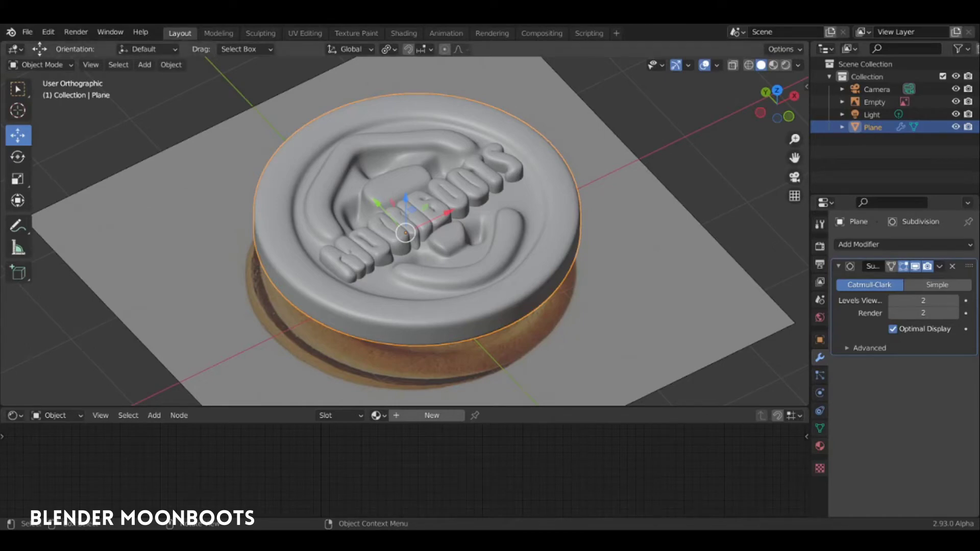
pyautogui.moveTo(476, 250)
pyautogui.mouseDown(button='middle')
pyautogui.moveTo(487, 239)
pyautogui.moveTo(482, 270)
pyautogui.mouseUp(button='middle')
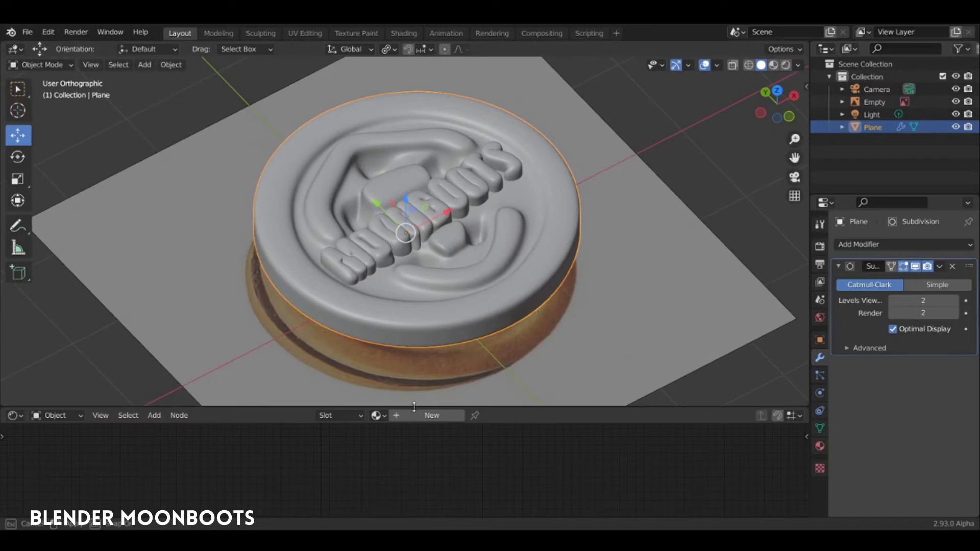
pyautogui.moveTo(414, 406); pyautogui.dragTo(416, 312)
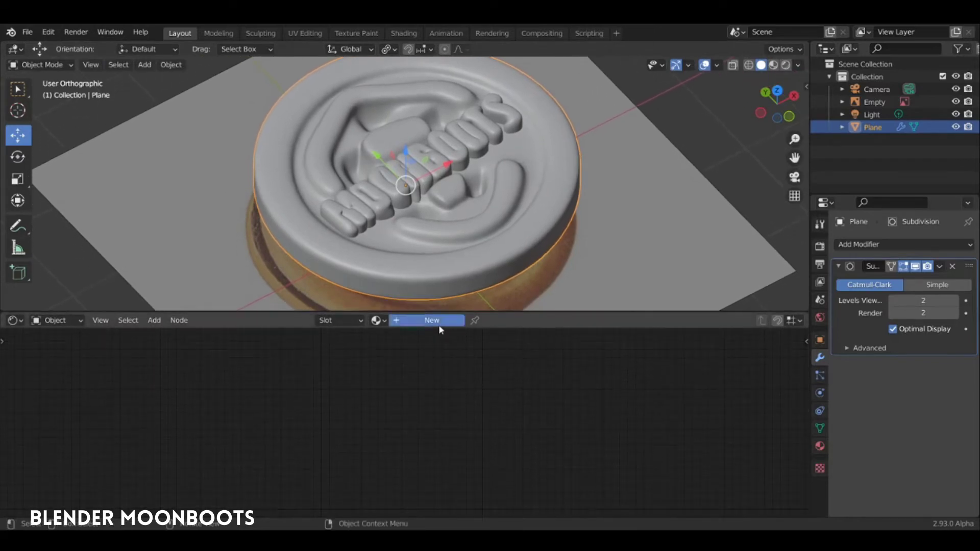
pyautogui.click(440, 327)
# Move the cookie reference image Empty to X -3.671 m.
pyautogui.moveTo(483, 242)
pyautogui.mouseDown(button='middle')
pyautogui.moveTo(446, 231)
pyautogui.moveTo(489, 250)
pyautogui.mouseUp(button='middle')
pyautogui.scroll(-2, 446, 231)
pyautogui.click(494, 251)
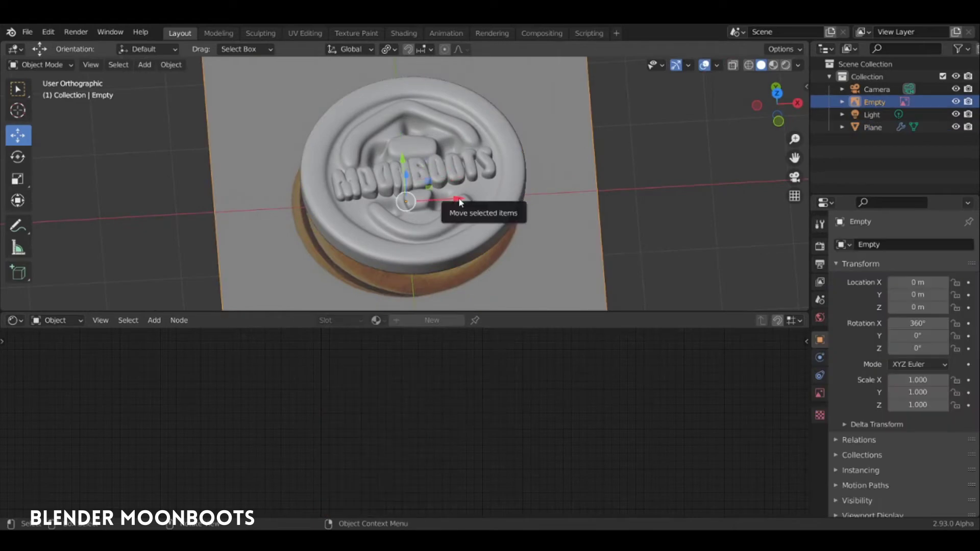
pyautogui.moveTo(461, 197); pyautogui.dragTo(180, 200)
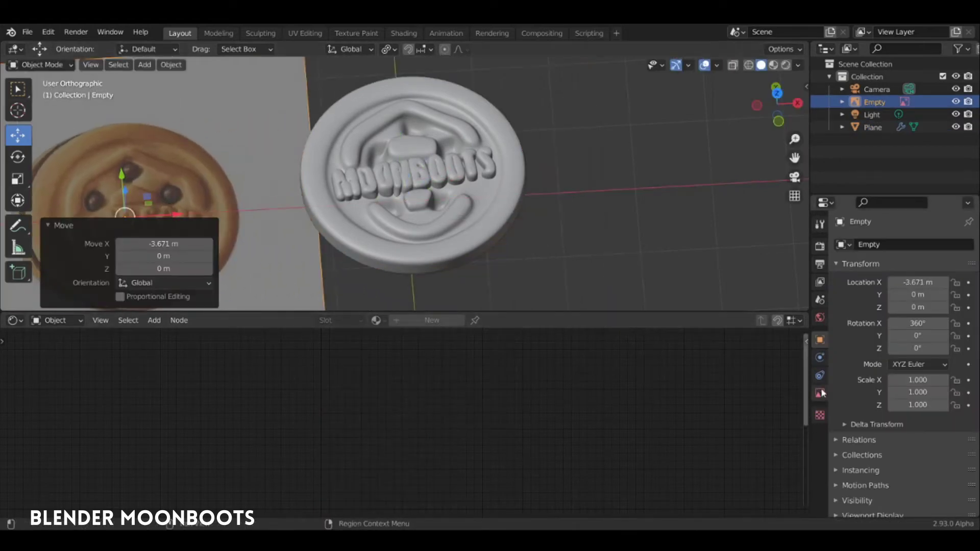
# Set the reference image opacity to 1.0 and reselect the coin.
pyautogui.click(819, 392)
pyautogui.moveTo(900, 389); pyautogui.dragTo(959, 389)
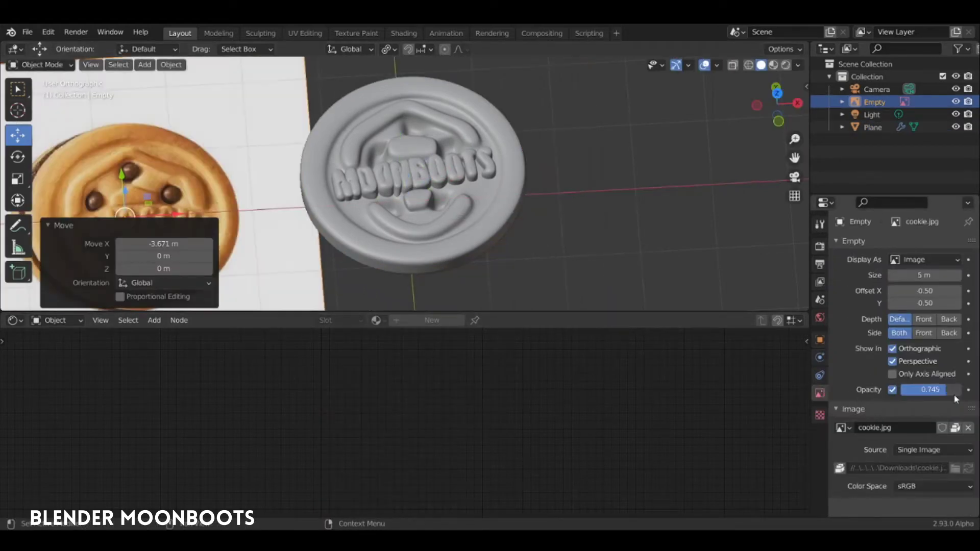
pyautogui.moveTo(638, 204)
pyautogui.mouseDown(button='middle')
pyautogui.moveTo(731, 212)
pyautogui.moveTo(663, 233)
pyautogui.mouseUp(button='middle')
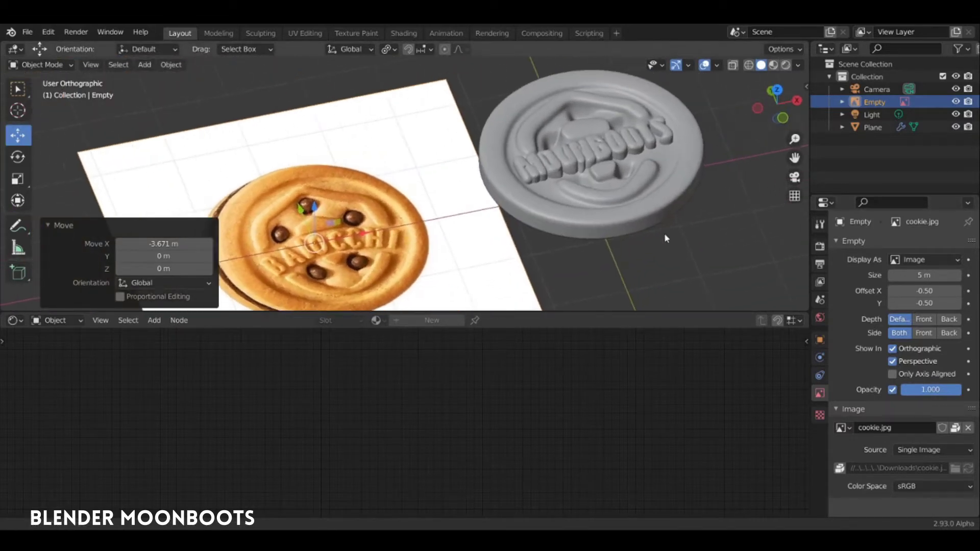
pyautogui.click(664, 233)
pyautogui.scroll(2, 563, 228)
# Sample the photo's orange as the coin's Base Color and switch to Rendered shading.
pyautogui.moveTo(562, 223); pyautogui.dragTo(530, 238, button='middle')
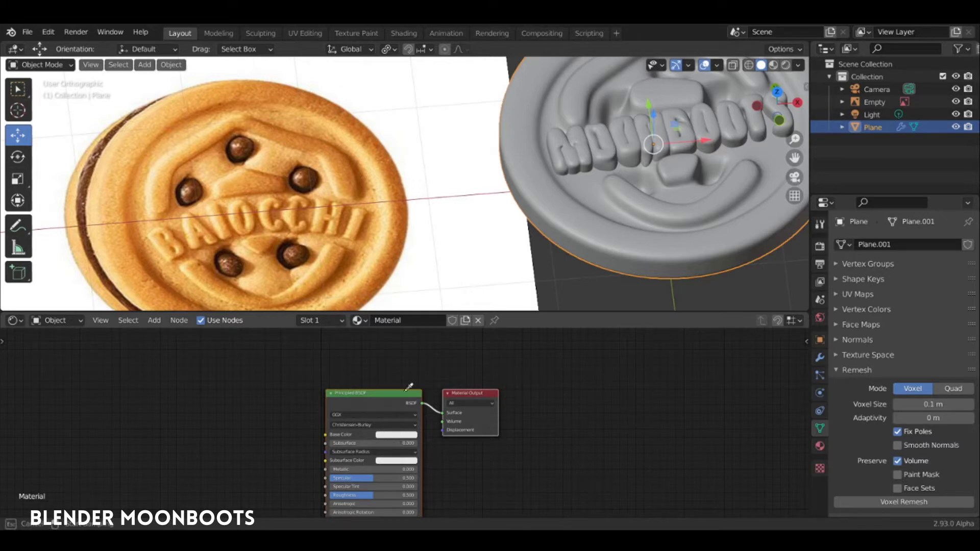
pyautogui.click(377, 163)
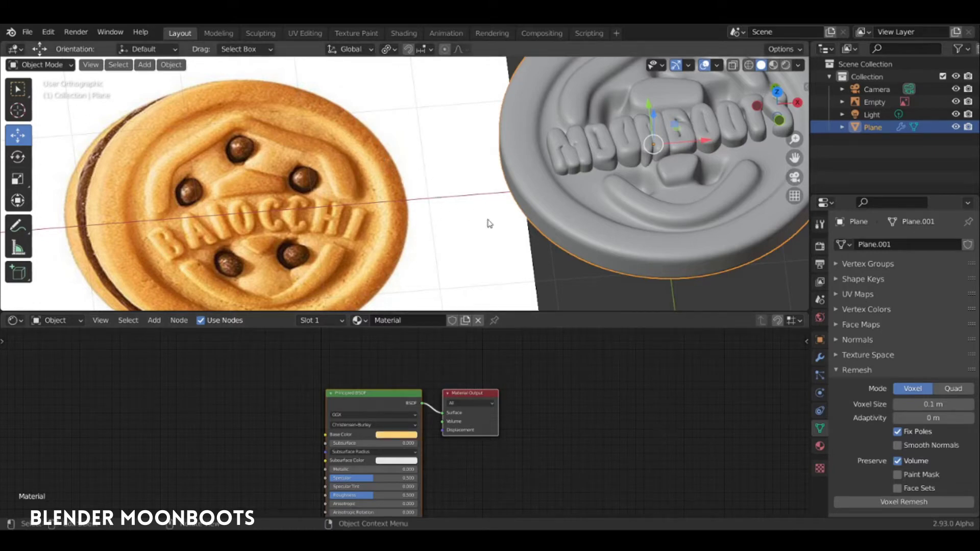
pyautogui.click(785, 65)
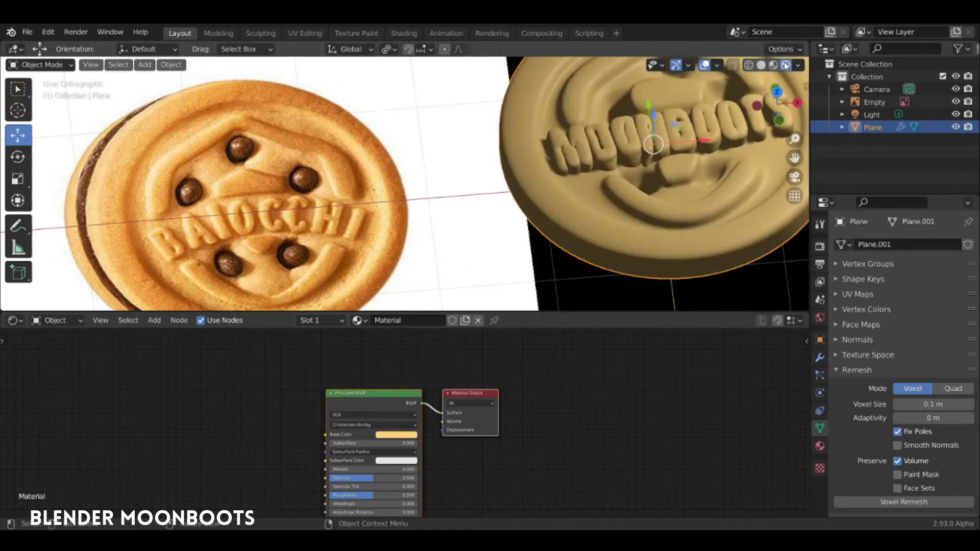
pyautogui.moveTo(641, 162); pyautogui.dragTo(641, 186, button='middle')
pyautogui.scroll(-2, 642, 167)
# Move the coin about -1.0166 m along X.
pyautogui.press('g')
pyautogui.press('x')
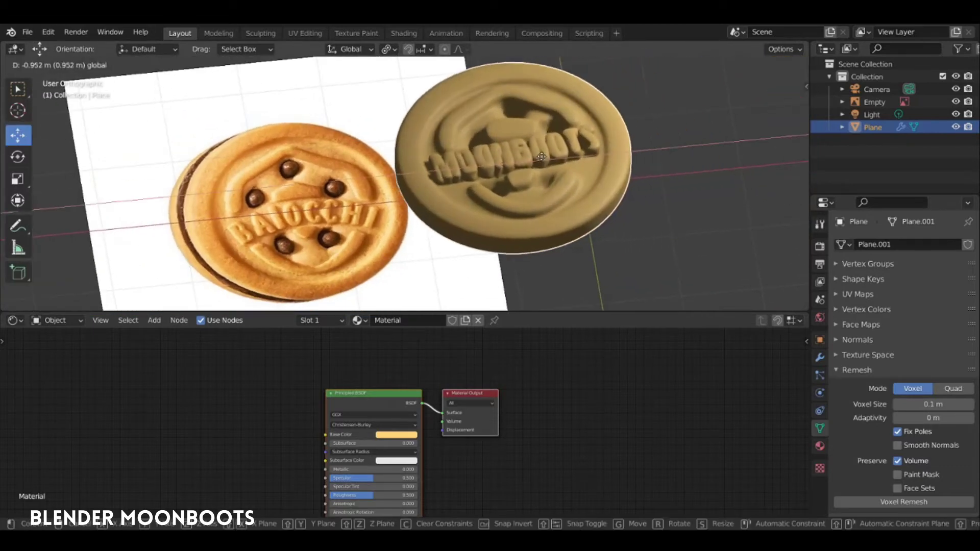
pyautogui.click(556, 173)
pyautogui.scroll(-4, 561, 183)
pyautogui.moveTo(576, 197)
pyautogui.mouseDown(button='middle')
pyautogui.moveTo(571, 135)
pyautogui.moveTo(554, 123)
pyautogui.mouseUp(button='middle')
# Move the scene light along X and 2.1111 m along Z.
pyautogui.click(549, 111)
pyautogui.press('g')
pyautogui.press('x')
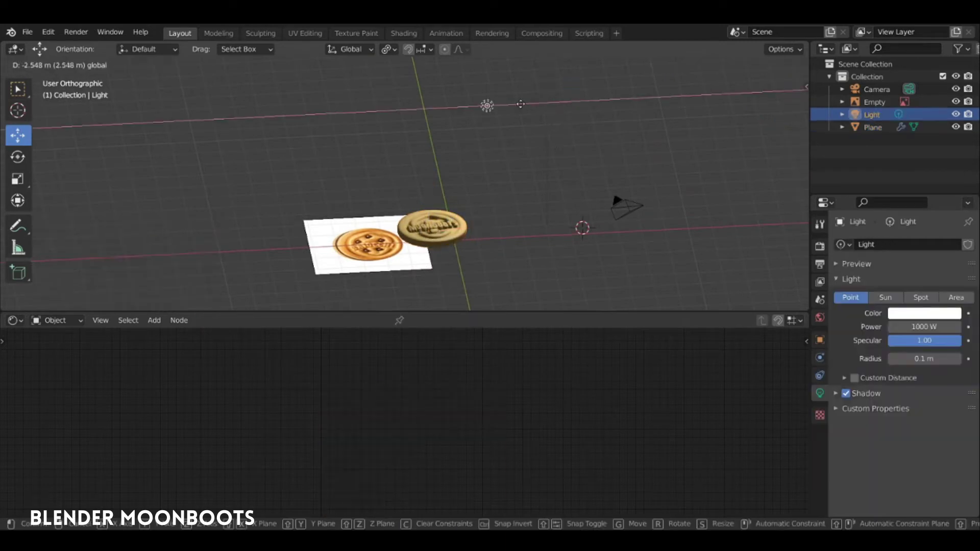
pyautogui.click(448, 66)
pyautogui.press('g')
pyautogui.press('z')
pyautogui.click(500, 135)
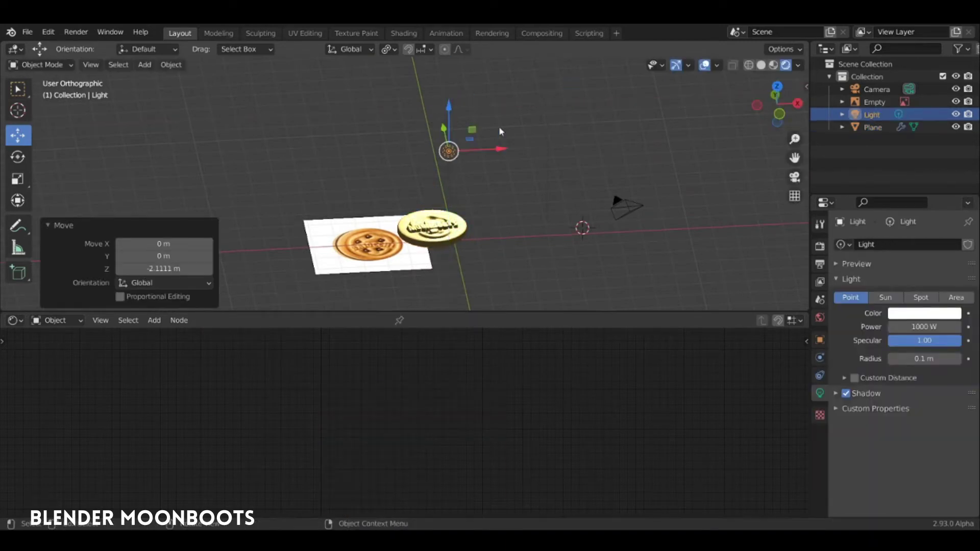
# Make the light a Sun with strength 4 and reselect the coin.
pyautogui.click(885, 297)
pyautogui.doubleClick(906, 326)
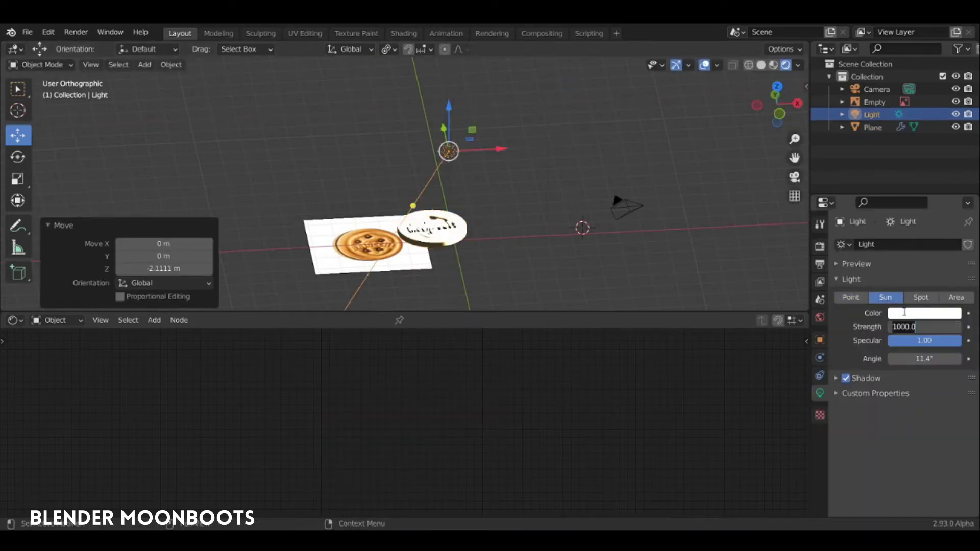
pyautogui.write('4')
pyautogui.press('Return')
pyautogui.scroll(2, 461, 264)
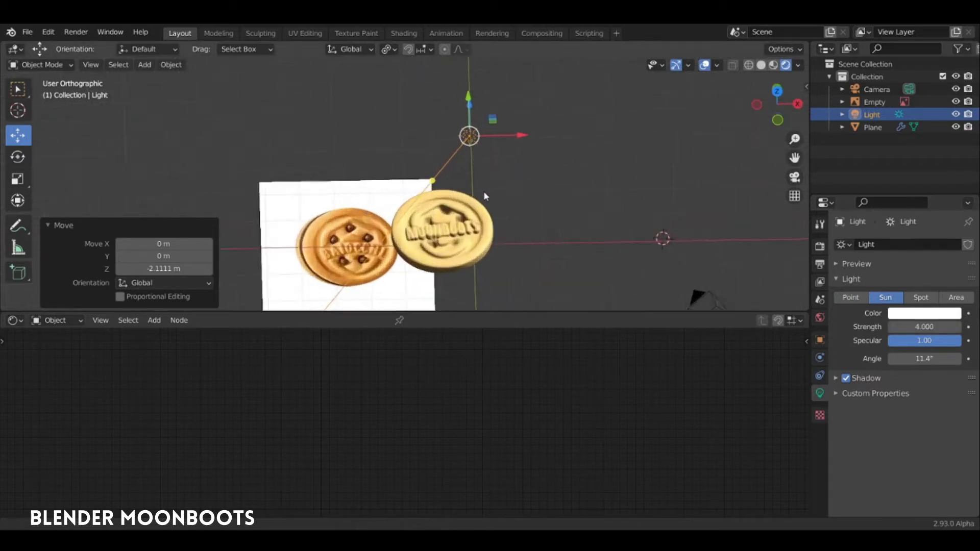
pyautogui.scroll(2, 483, 191)
pyautogui.scroll(1, 500, 170)
pyautogui.moveTo(510, 158)
pyautogui.mouseDown(button='middle')
pyautogui.moveTo(480, 204)
pyautogui.moveTo(494, 184)
pyautogui.mouseUp(button='middle')
pyautogui.click(475, 212)
pyautogui.scroll(3, 487, 181)
pyautogui.scroll(2, 493, 172)
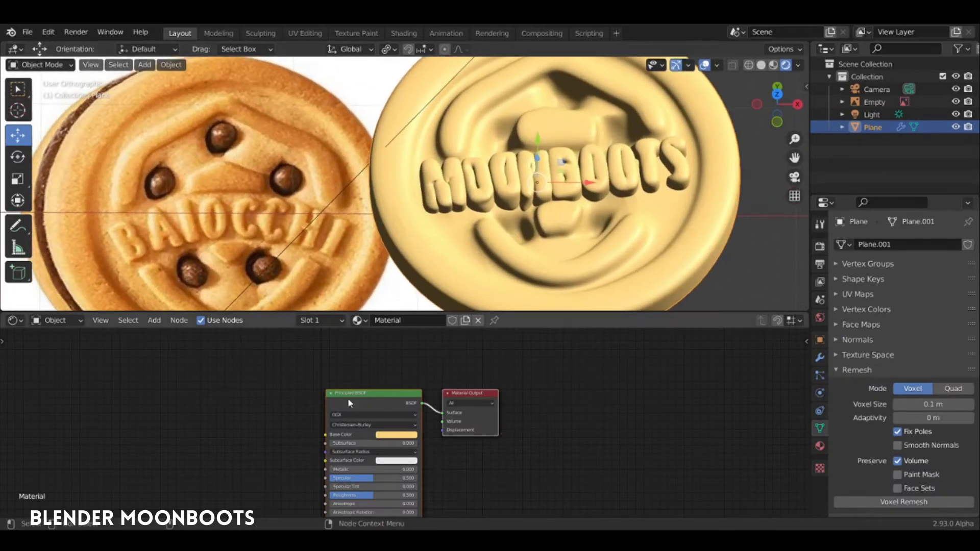
# Nudge the Base Color hue to about 0.092 (S 0.791, V 0.982).
pyautogui.click(390, 435)
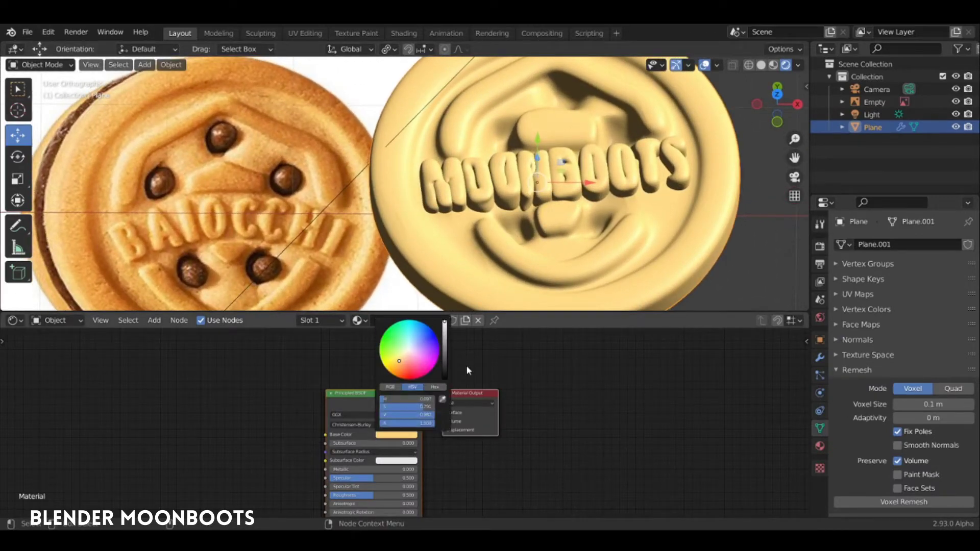
pyautogui.scroll(3, 463, 364)
pyautogui.click(392, 445)
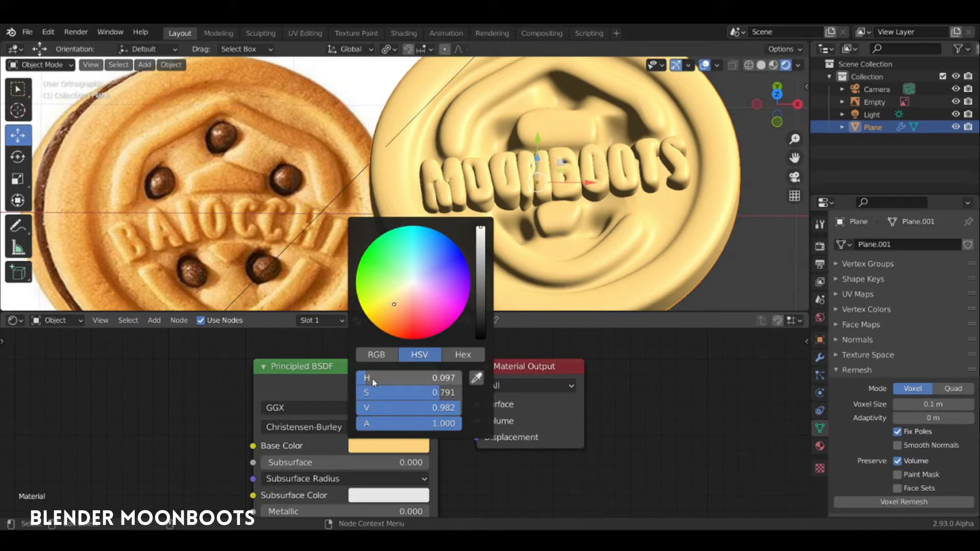
pyautogui.moveTo(372, 378); pyautogui.dragTo(374, 379)
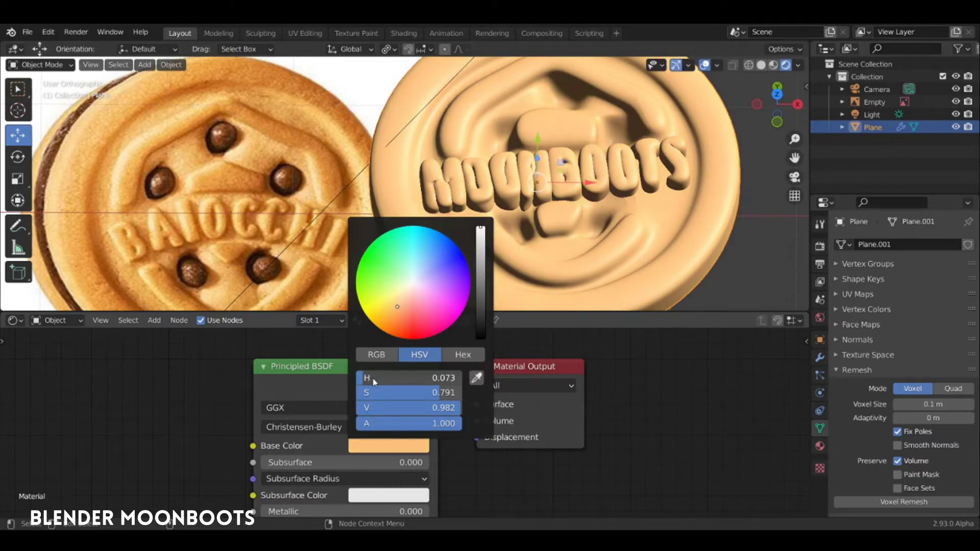
pyautogui.moveTo(372, 378); pyautogui.dragTo(374, 377)
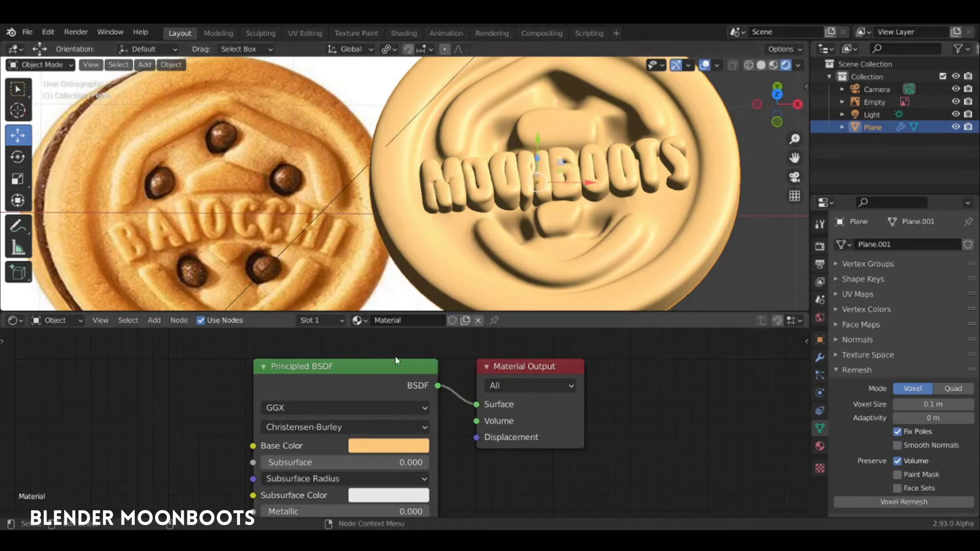
# Spread the Material Output and Principled BSDF nodes apart.
pyautogui.moveTo(505, 365); pyautogui.dragTo(606, 370)
pyautogui.moveTo(404, 360); pyautogui.dragTo(526, 375)
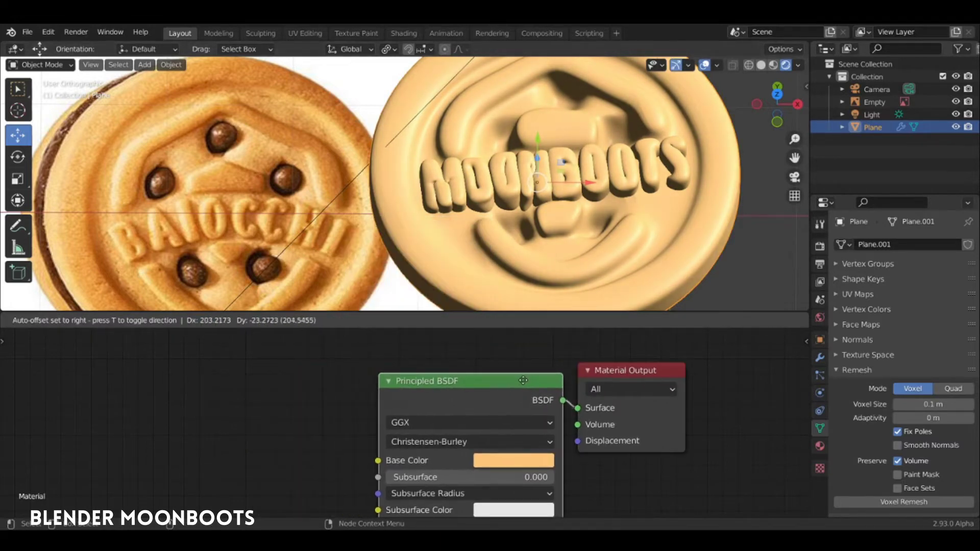
pyautogui.scroll(-1, 503, 356)
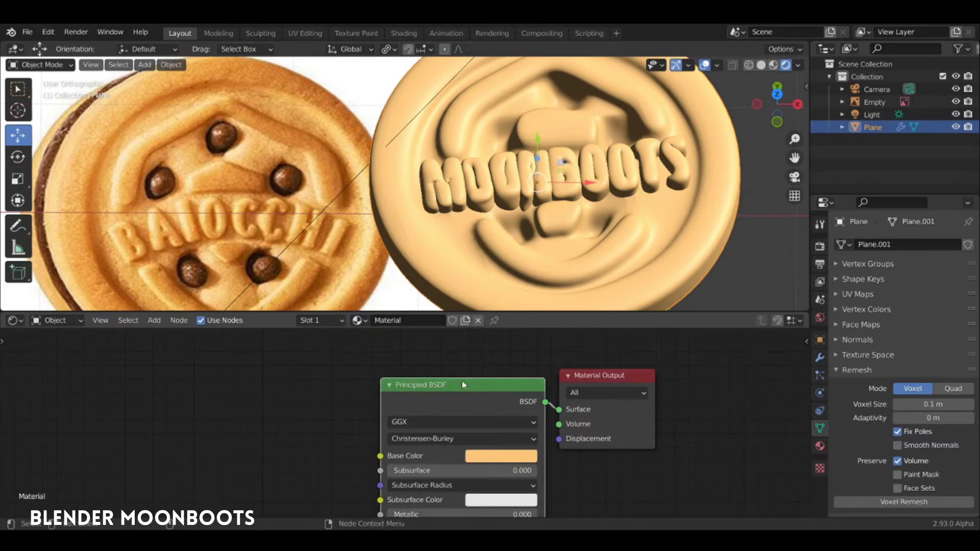
# Add a ColorRamp with both stops set to the copied orange and wire it into Base Color.
pyautogui.hotkey('shift', 'a')
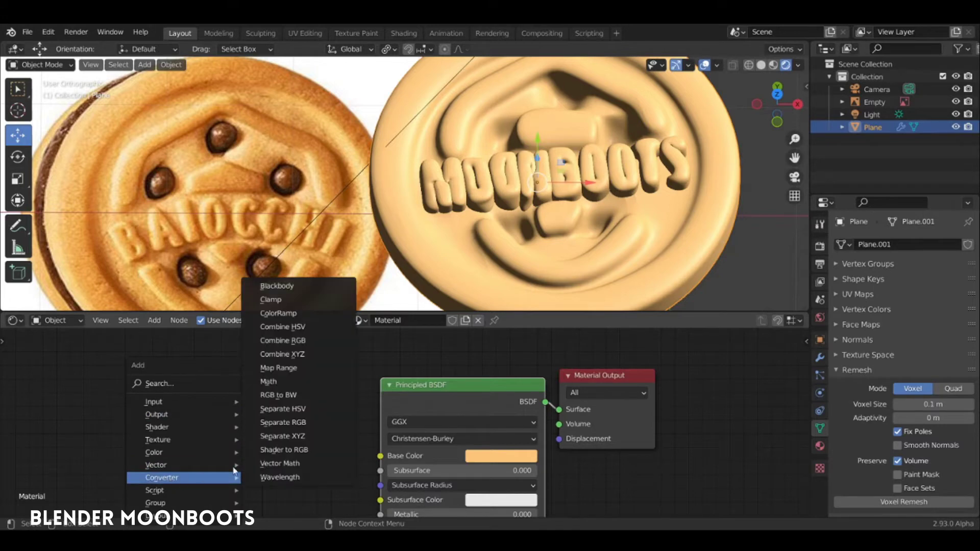
pyautogui.click(321, 313)
pyautogui.click(334, 414)
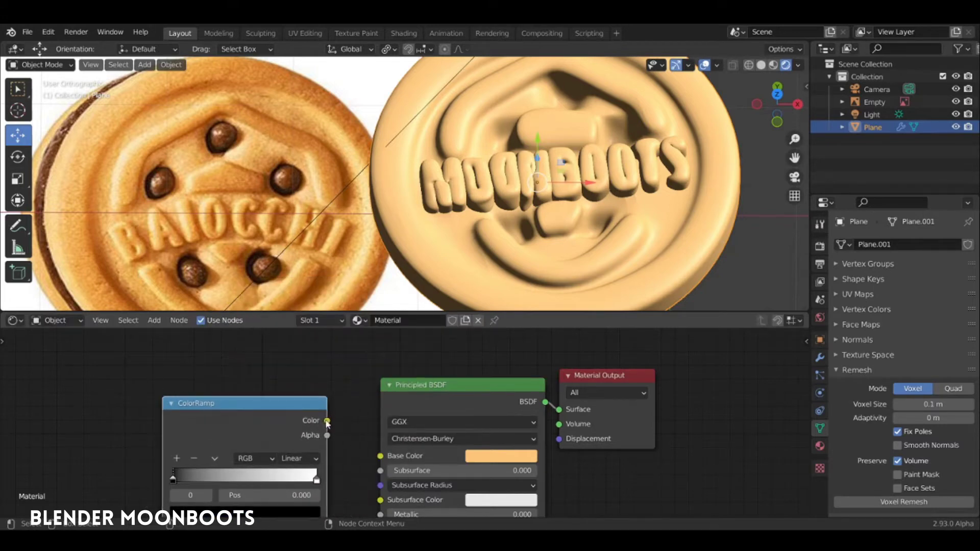
pyautogui.hotkey('ctrl', 'c')
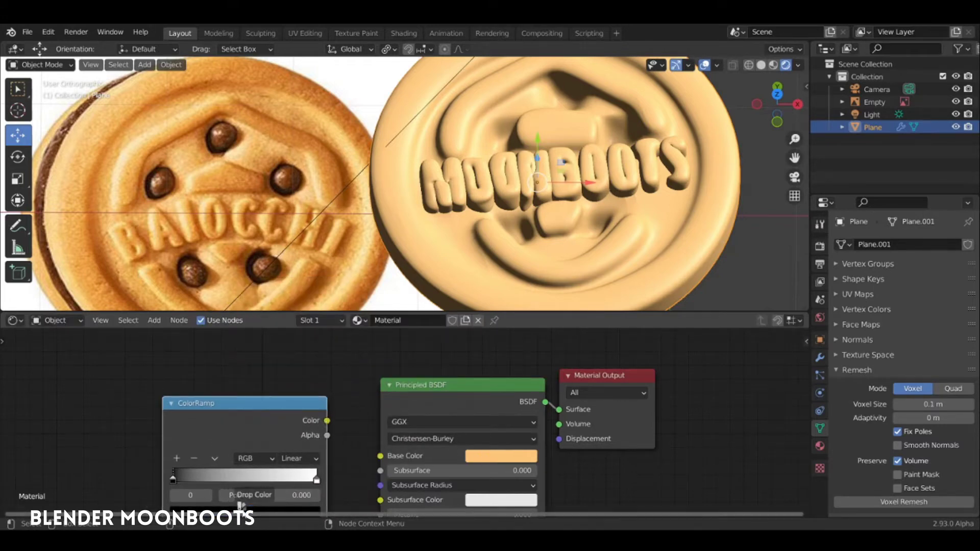
pyautogui.hotkey('ctrl', 'v')
pyautogui.moveTo(293, 412); pyautogui.dragTo(309, 383)
pyautogui.click(333, 449)
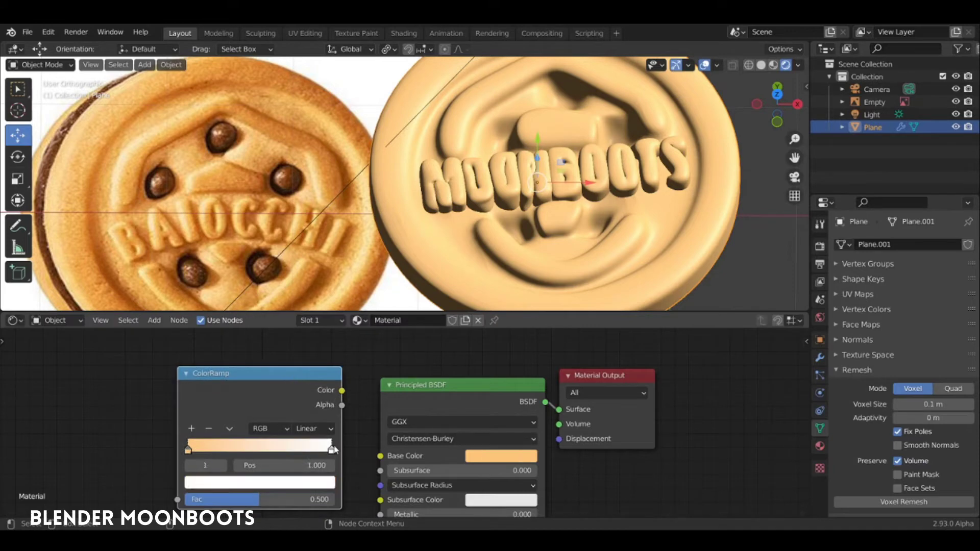
pyautogui.hotkey('ctrl', 'v')
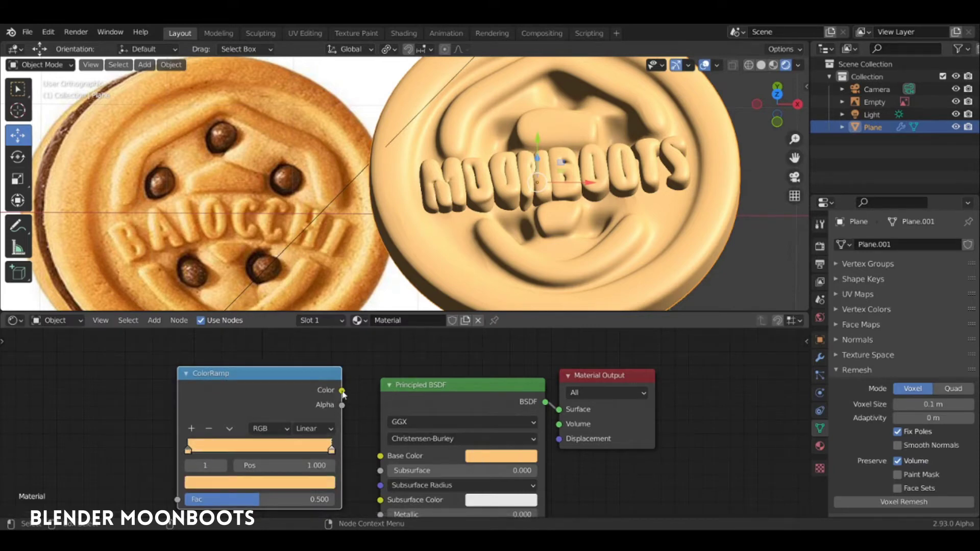
pyautogui.moveTo(342, 391); pyautogui.dragTo(380, 456)
# Position the ColorRamp beside the Principled BSDF, linked to Base Color.
pyautogui.press('g')
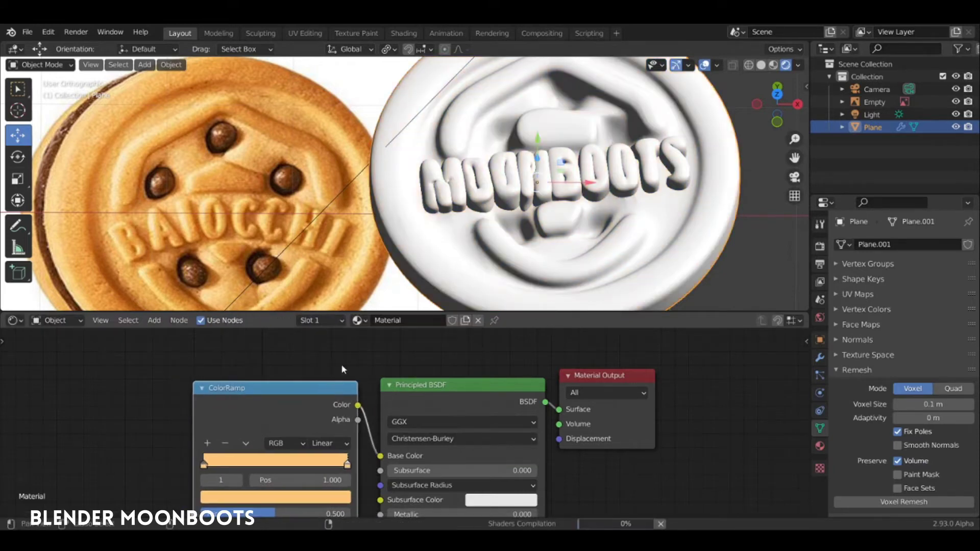
pyautogui.moveTo(341, 370); pyautogui.dragTo(354, 366, button='middle')
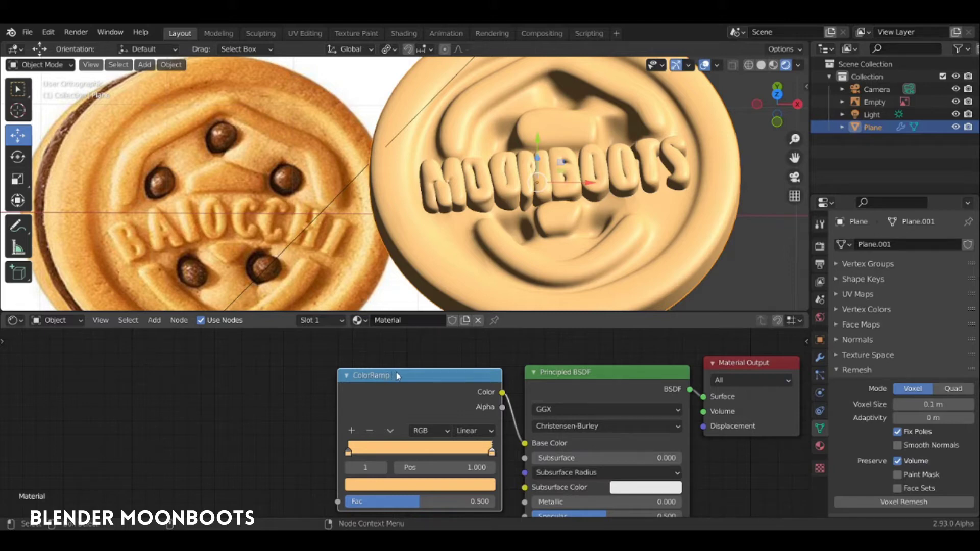
pyautogui.scroll(-1, 397, 375)
pyautogui.scroll(-1, 397, 375)
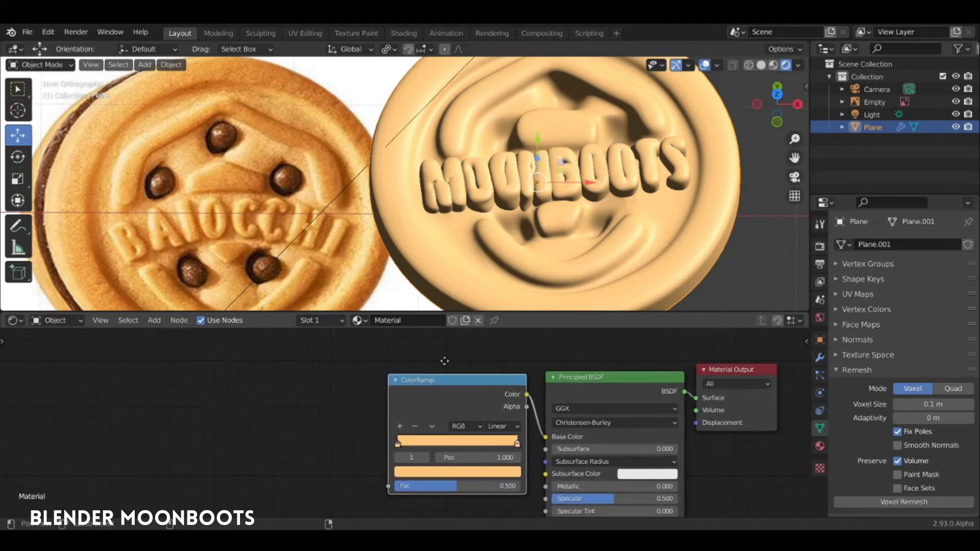
pyautogui.moveTo(449, 380); pyautogui.dragTo(458, 380)
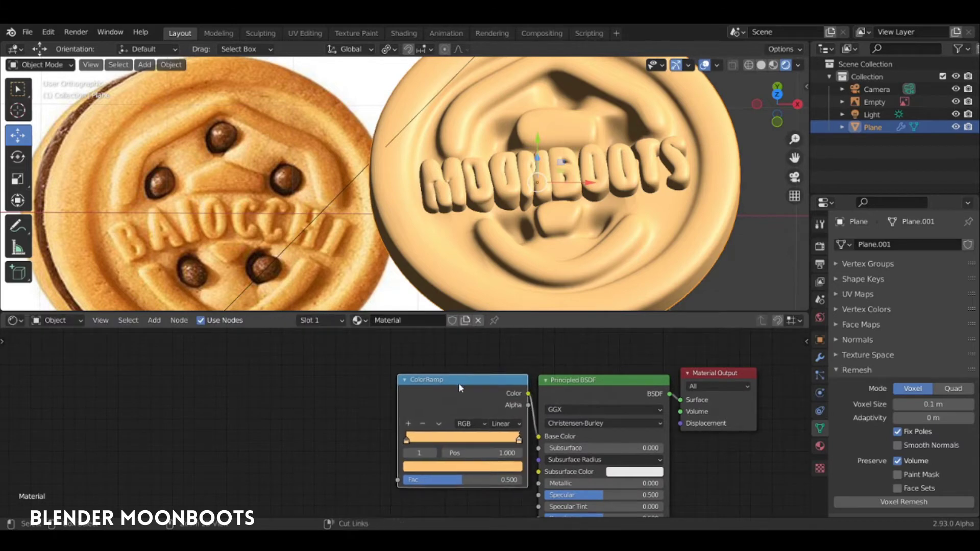
# Add a Texture Coordinate, Mapping and Image Texture chain, with Object coordinates driving the Mapping vector.
pyautogui.hotkey('ctrl', 't')
pyautogui.moveTo(385, 396); pyautogui.dragTo(338, 378)
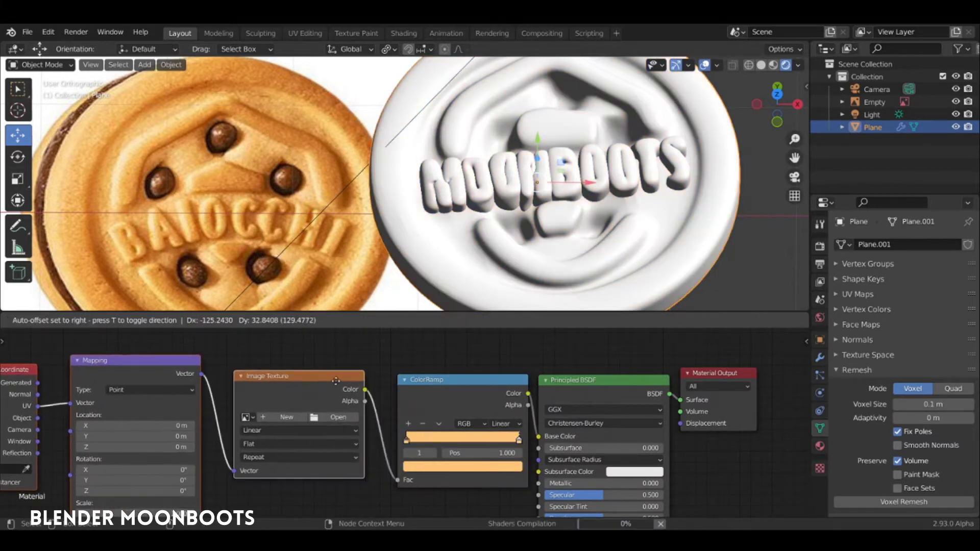
pyautogui.moveTo(286, 378); pyautogui.dragTo(384, 376, button='middle')
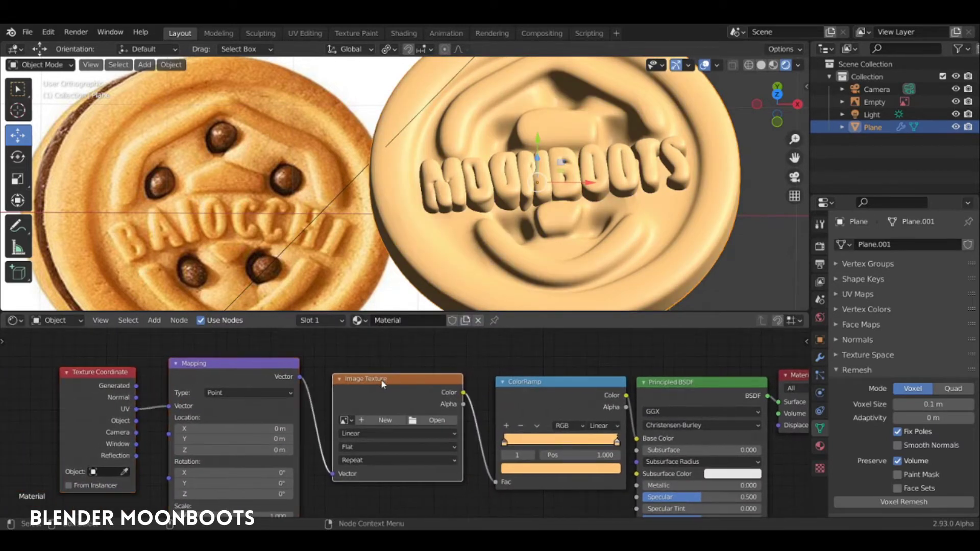
pyautogui.moveTo(132, 376); pyautogui.dragTo(150, 370)
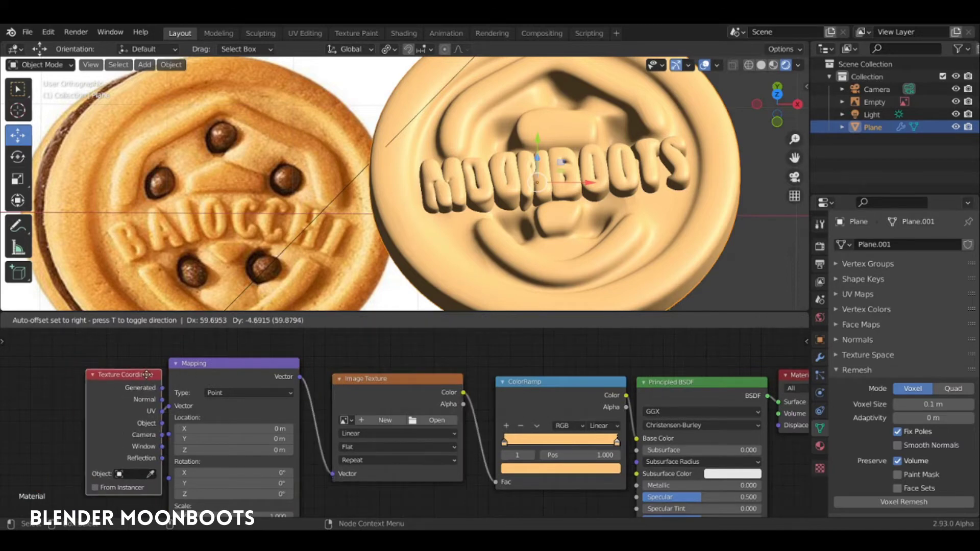
pyautogui.moveTo(155, 413); pyautogui.dragTo(170, 406)
pyautogui.moveTo(216, 369); pyautogui.dragTo(217, 359)
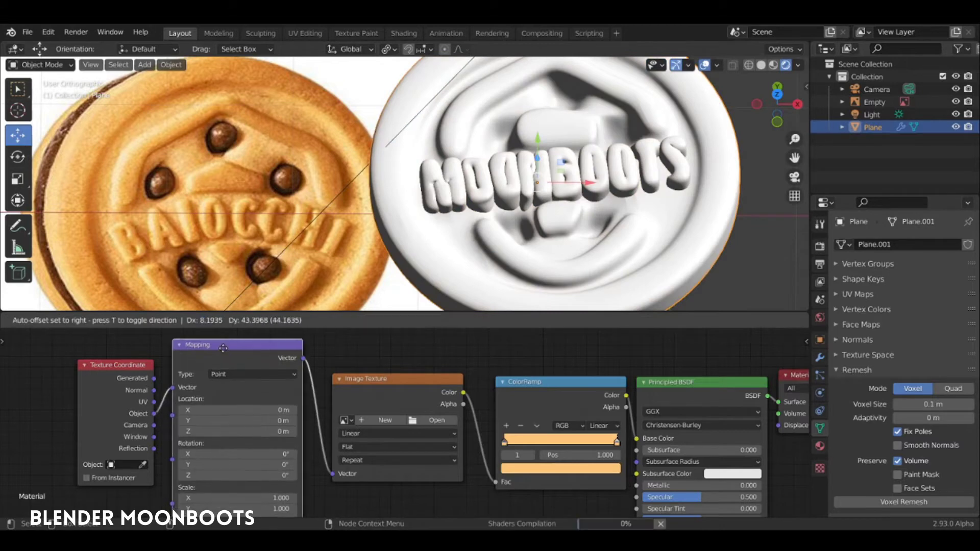
pyautogui.moveTo(387, 383); pyautogui.dragTo(381, 370)
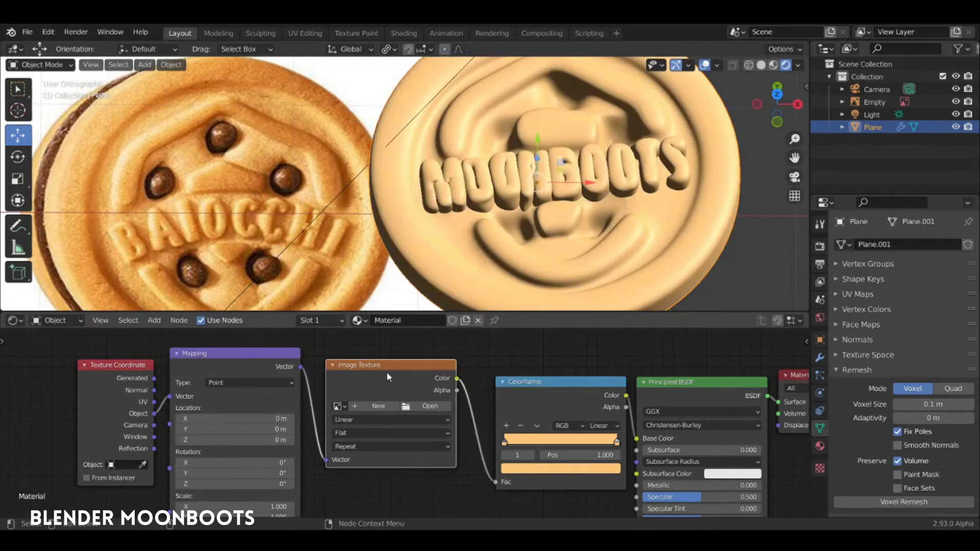
# Switch the Image Texture node into a Noise Texture.
pyautogui.hotkey('shift', 's')
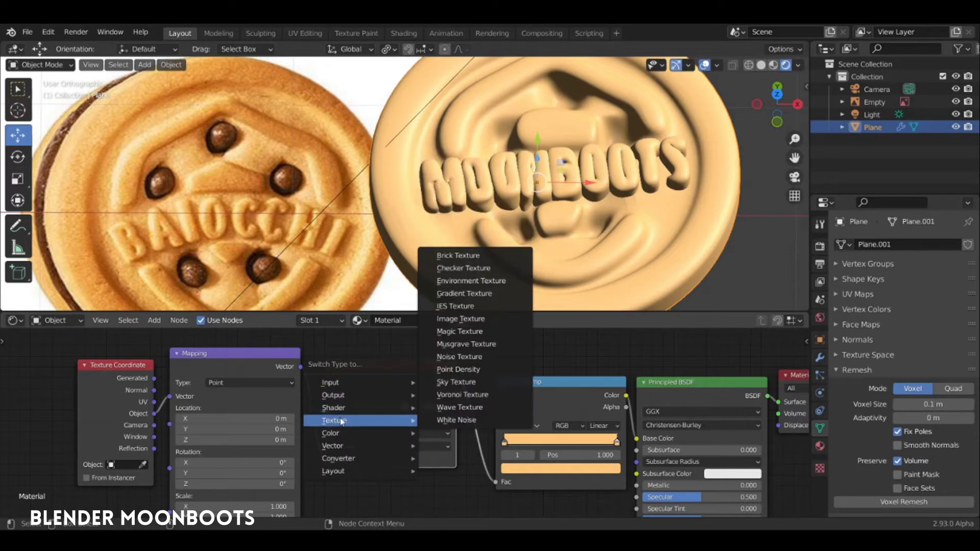
pyautogui.moveTo(334, 420)
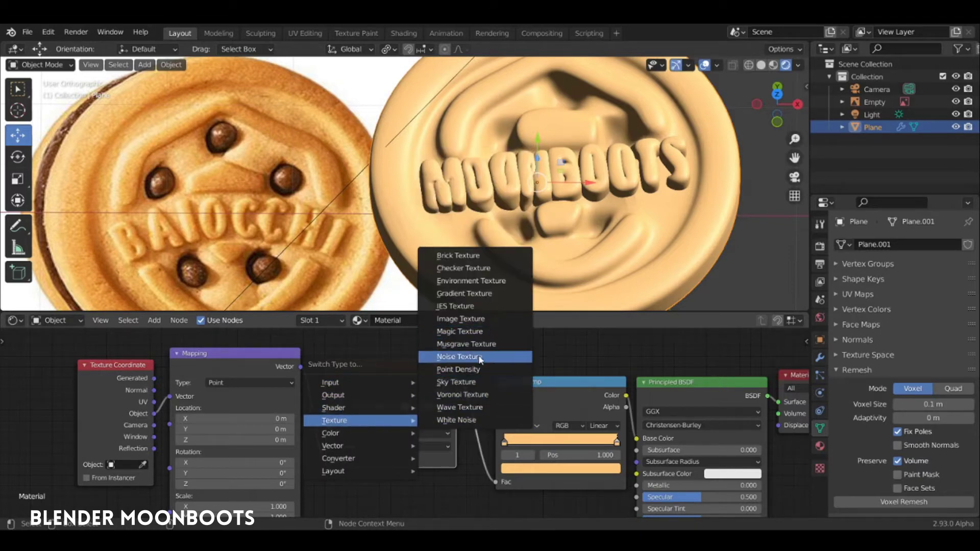
pyautogui.click(446, 356)
pyautogui.press('g')
pyautogui.click(437, 357)
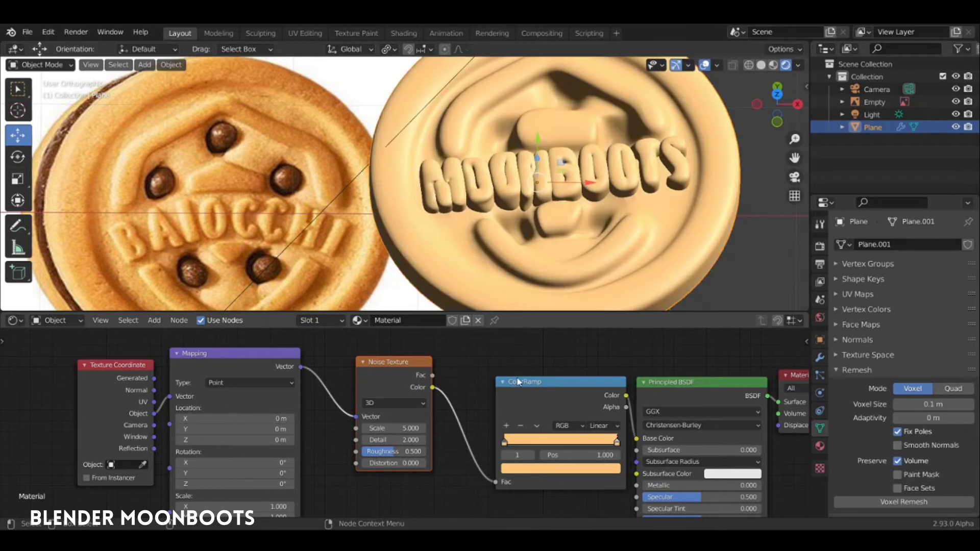
# Recolour the ramp's left stop a warm brown and slide it toward the middle.
pyautogui.moveTo(518, 437); pyautogui.dragTo(611, 440)
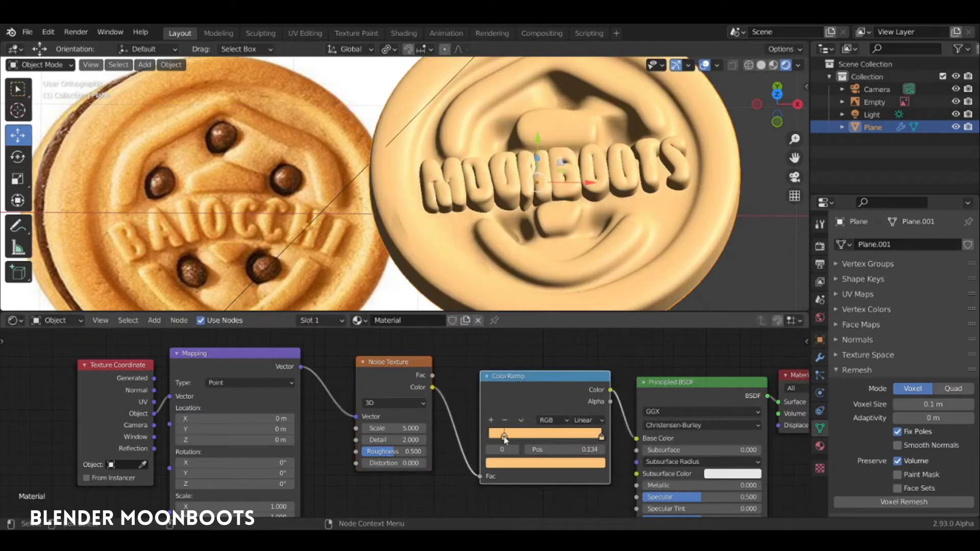
pyautogui.click(536, 463)
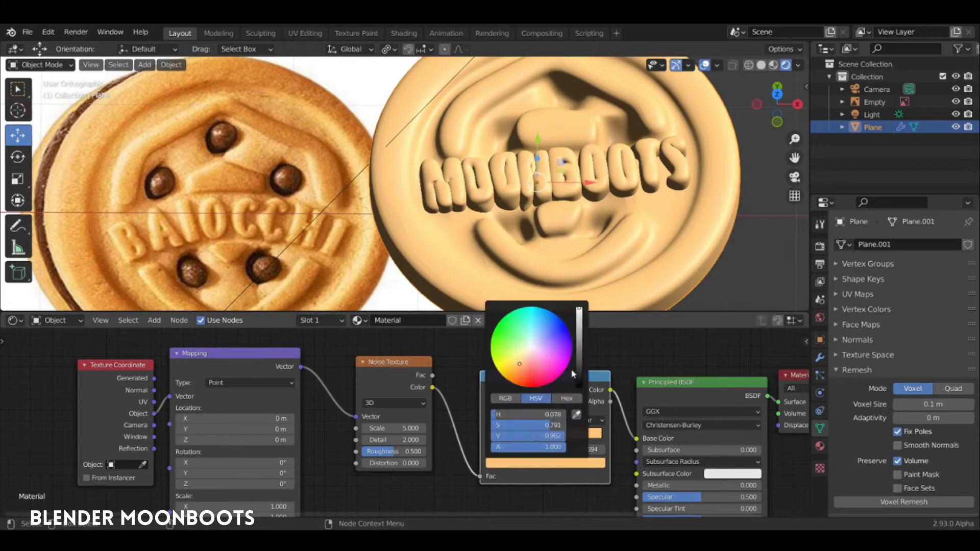
pyautogui.moveTo(579, 342); pyautogui.dragTo(579, 332)
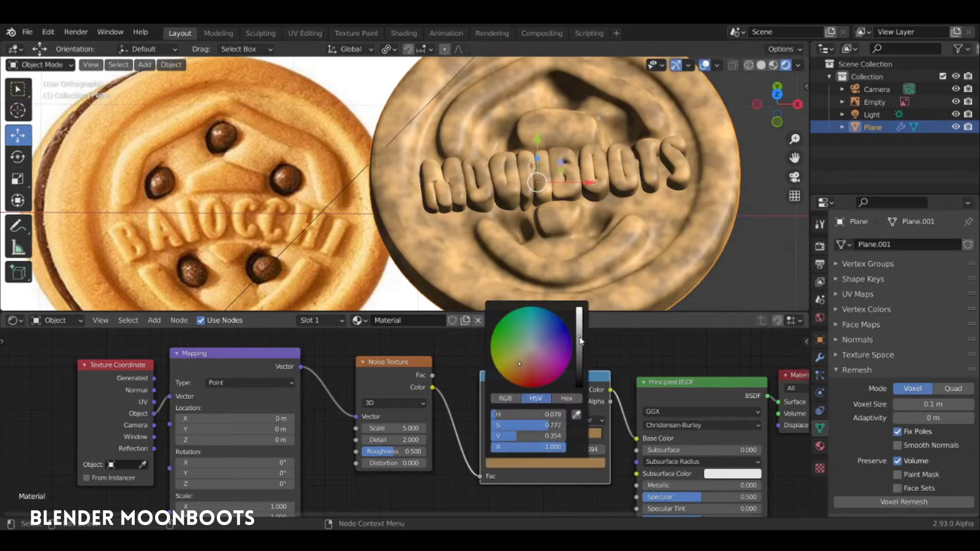
pyautogui.moveTo(519, 363); pyautogui.dragTo(516, 377)
pyautogui.moveTo(578, 341); pyautogui.dragTo(582, 328)
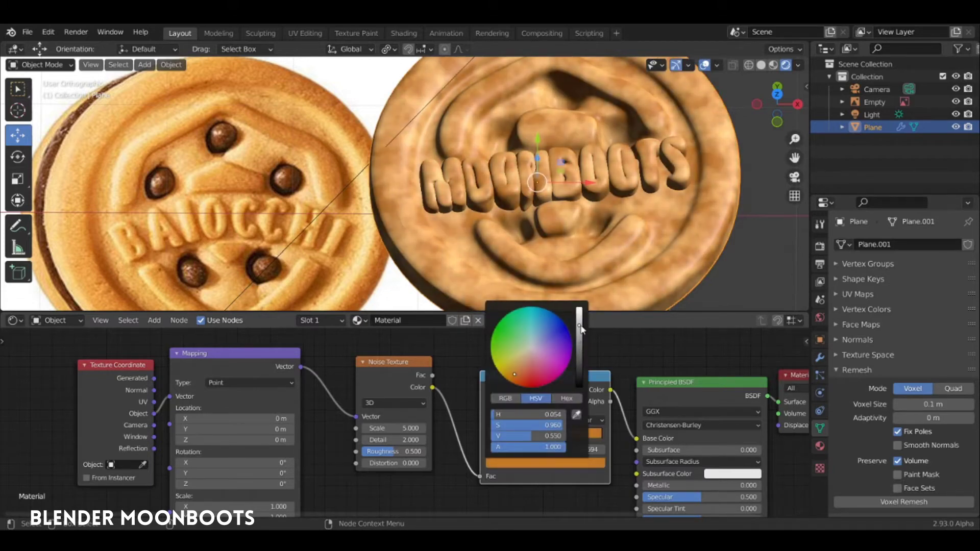
pyautogui.moveTo(511, 373); pyautogui.dragTo(515, 377)
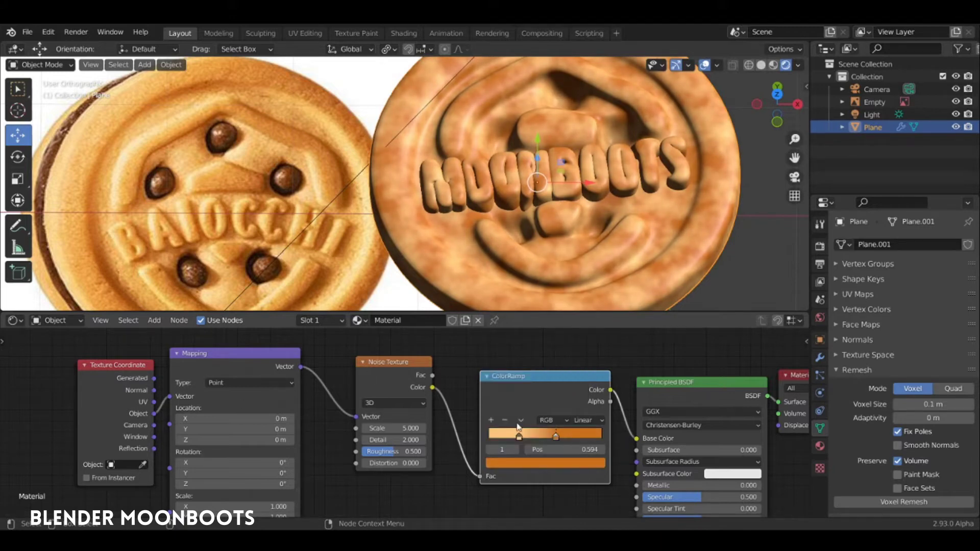
pyautogui.moveTo(518, 437); pyautogui.dragTo(537, 436)
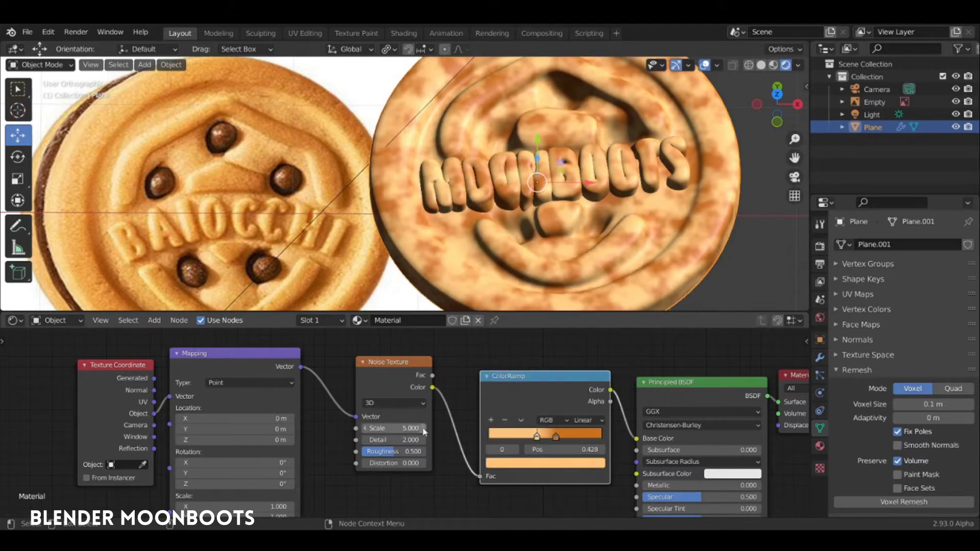
# Raise the noise scale to 39.848 and fine-tune both ramp stop positions.
pyautogui.moveTo(423, 429)
pyautogui.mouseDown()
pyautogui.moveTo(542, 423)
pyautogui.moveTo(520, 436)
pyautogui.moveTo(595, 436)
pyautogui.mouseUp()
pyautogui.moveTo(519, 436); pyautogui.dragTo(526, 437)
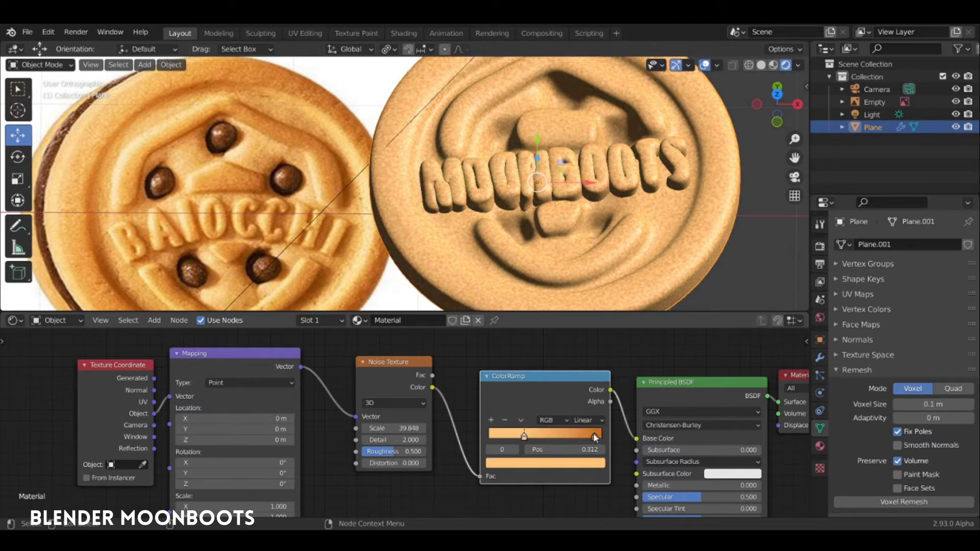
pyautogui.moveTo(595, 437); pyautogui.dragTo(589, 437)
pyautogui.moveTo(524, 436); pyautogui.dragTo(583, 436)
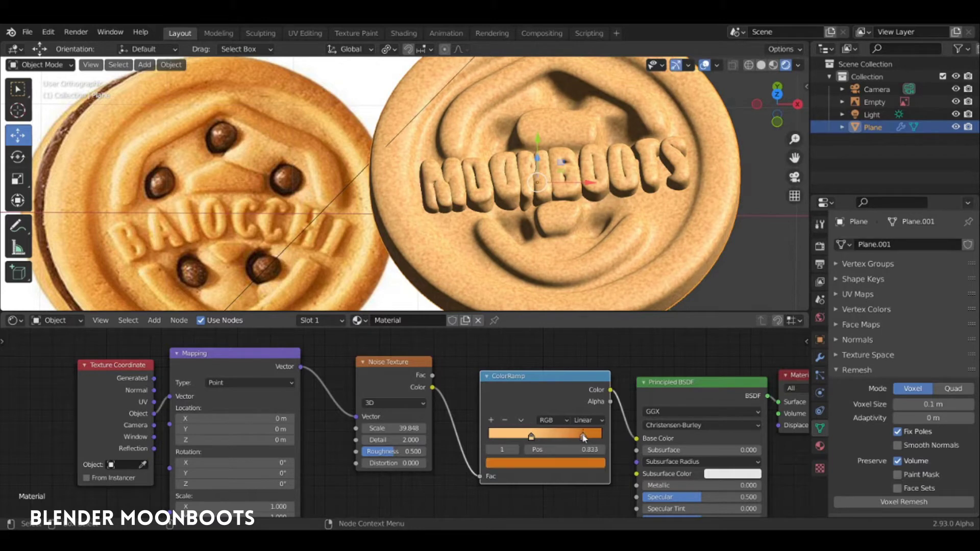
pyautogui.moveTo(496, 238)
pyautogui.mouseDown(button='middle')
pyautogui.moveTo(493, 221)
pyautogui.moveTo(376, 177)
pyautogui.mouseUp(button='middle')
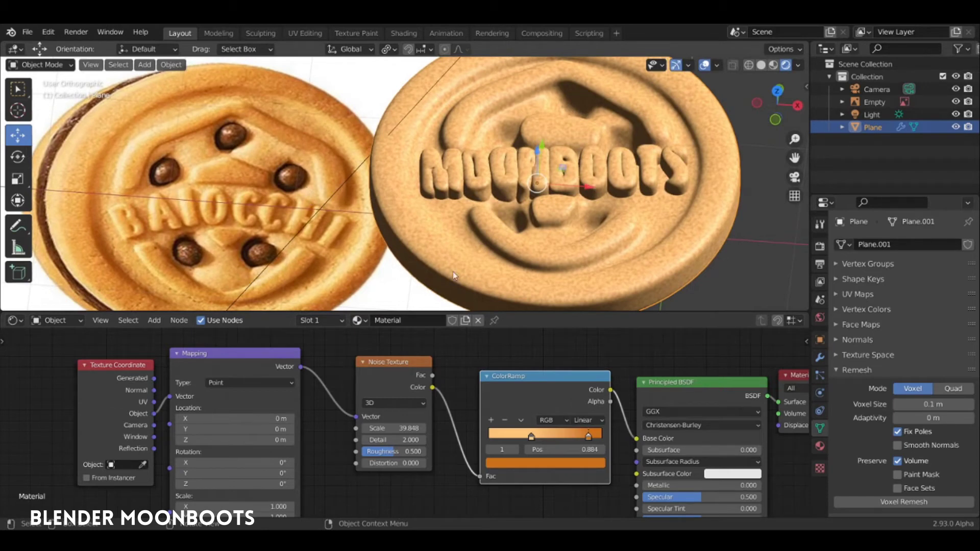
pyautogui.moveTo(588, 436); pyautogui.dragTo(595, 438)
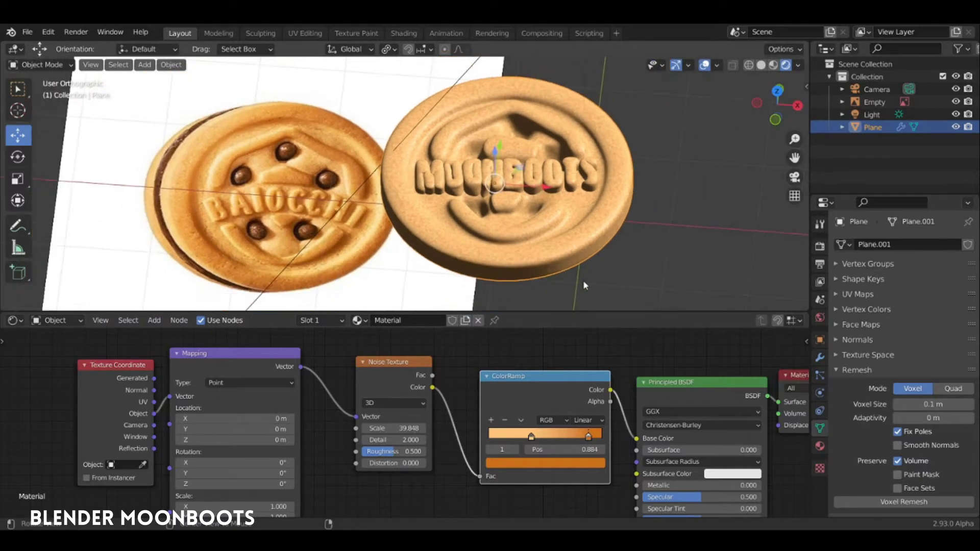
# Shift the texture nodes left and place the colour ramp beside the Noise Texture.
pyautogui.moveTo(116, 365); pyautogui.dragTo(8, 334)
pyautogui.moveTo(215, 353); pyautogui.dragTo(113, 335)
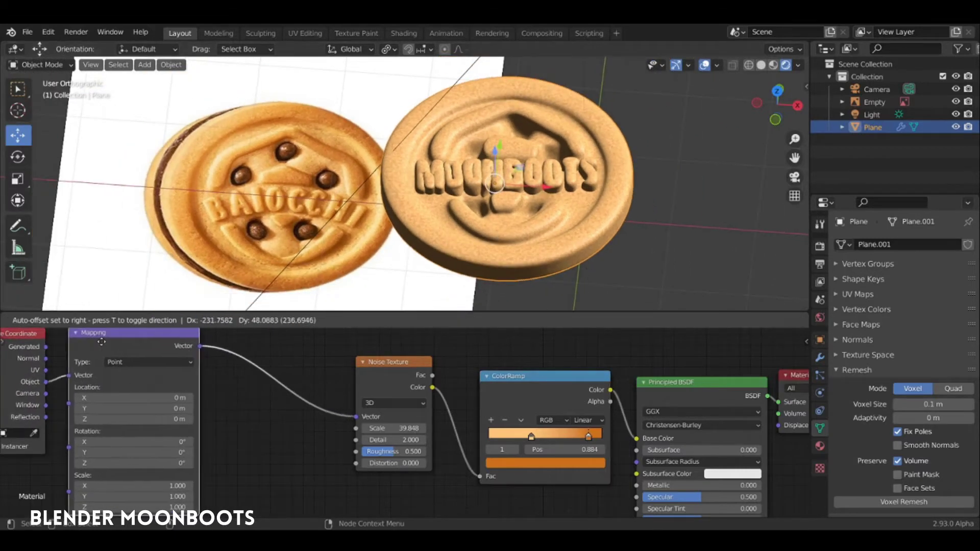
pyautogui.moveTo(383, 362); pyautogui.dragTo(234, 336)
pyautogui.moveTo(510, 376); pyautogui.dragTo(332, 345)
# Insert a MixRGB node into the ColorRamp-to-Base Color link.
pyautogui.scroll(-1, 484, 431)
pyautogui.moveTo(484, 430); pyautogui.dragTo(496, 412, button='middle')
pyautogui.hotkey('shift', 'a')
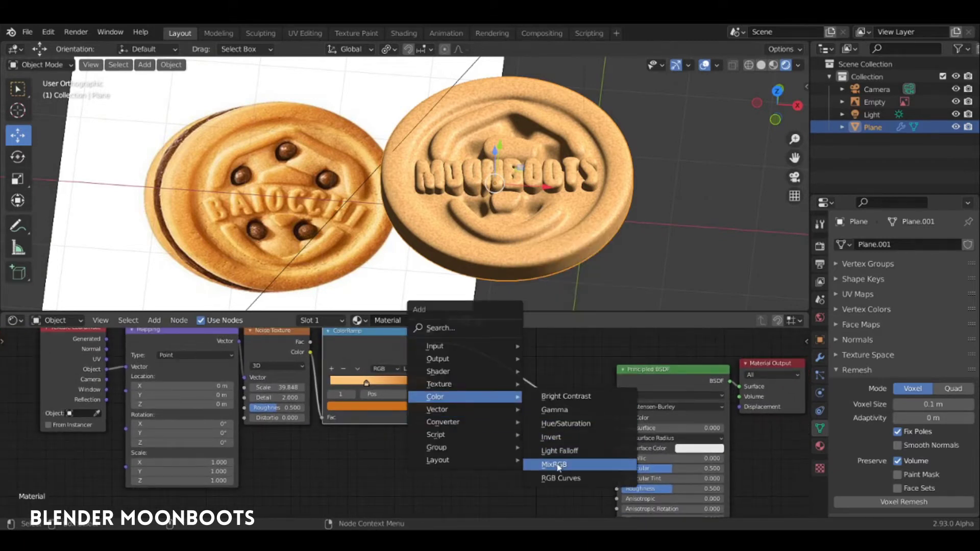
pyautogui.click(552, 464)
pyautogui.click(521, 377)
pyautogui.moveTo(372, 343); pyautogui.dragTo(399, 348)
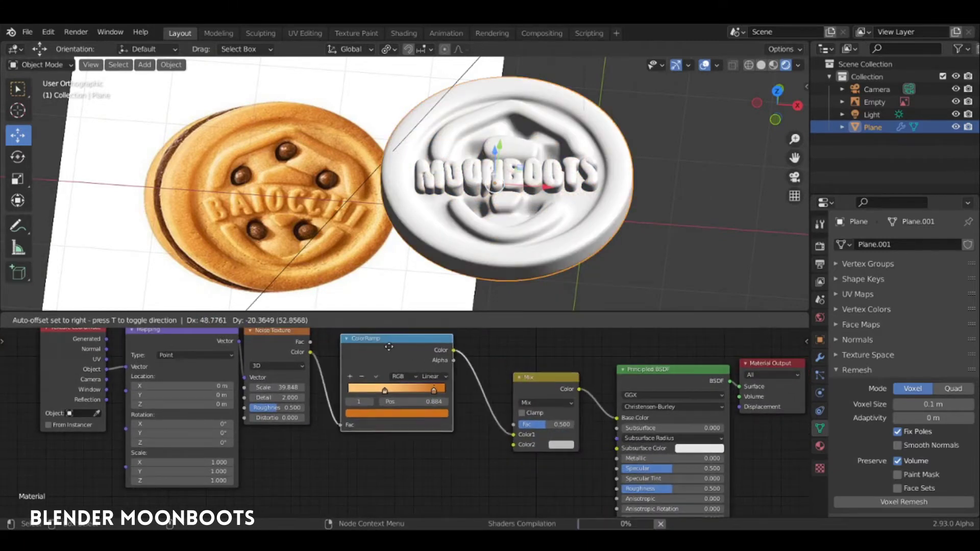
# Duplicate the ColorRamp below the original with its stops moved to both ends.
pyautogui.hotkey('shift', 'd')
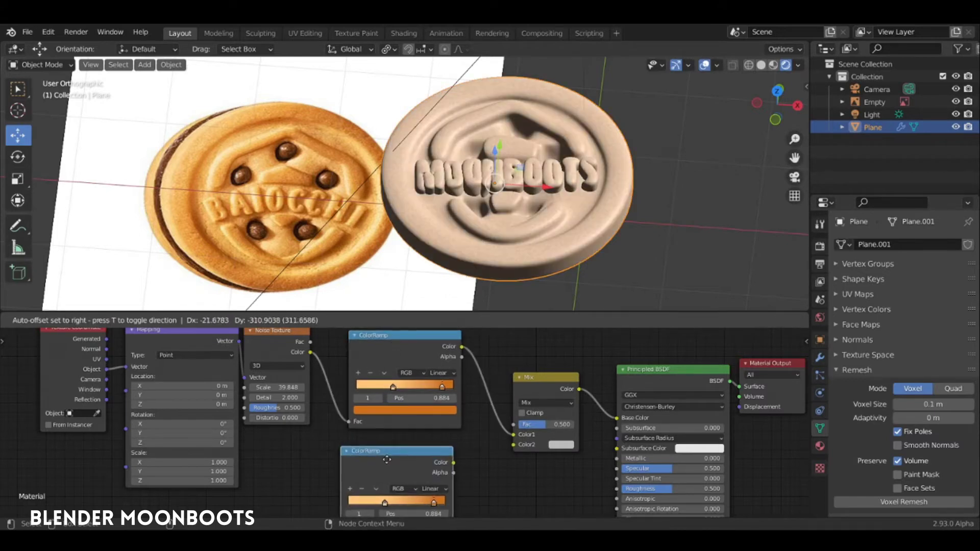
pyautogui.click(398, 462)
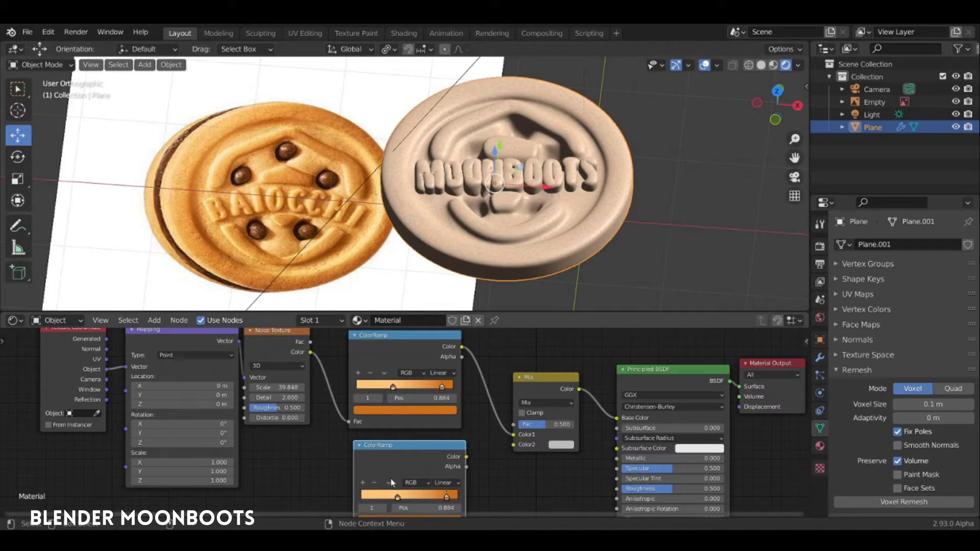
pyautogui.moveTo(397, 496); pyautogui.dragTo(362, 496)
pyautogui.moveTo(446, 496); pyautogui.dragTo(457, 497)
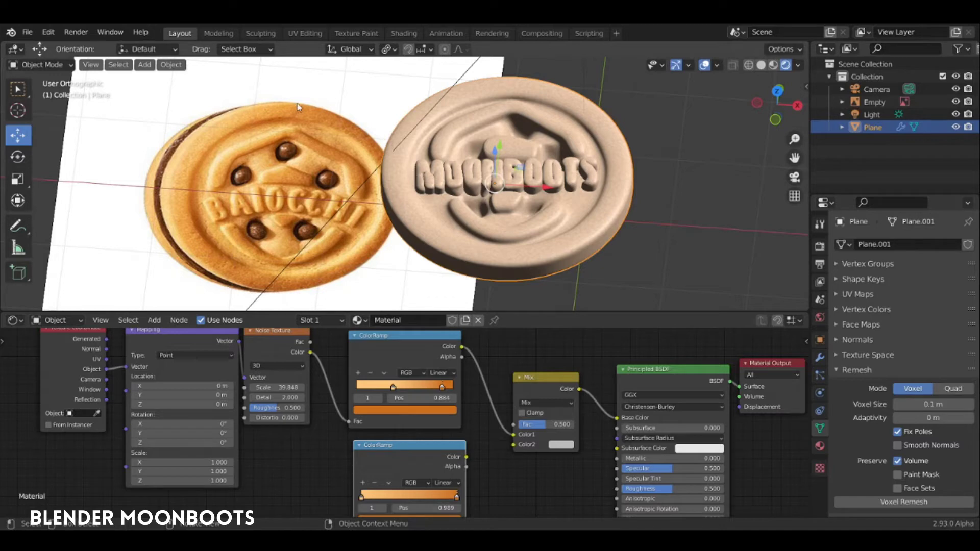
pyautogui.keyDown('shift'); pyautogui.moveTo(367, 240); pyautogui.dragTo(424, 232, button='middle'); pyautogui.keyUp('shift')
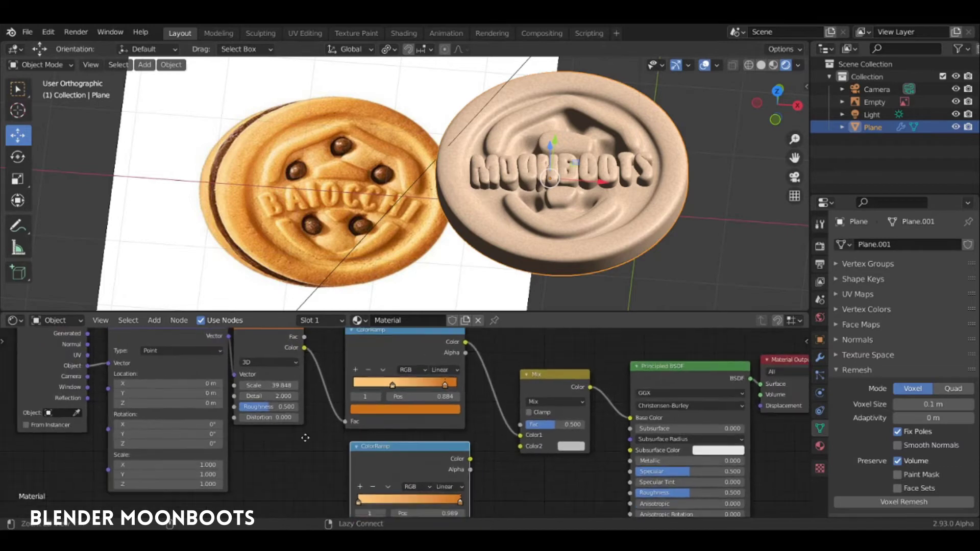
pyautogui.moveTo(276, 416); pyautogui.dragTo(365, 387, button='middle')
# Add a Separate XYZ node fed by the Texture Coordinate's Generated output.
pyautogui.hotkey('shift', 'a')
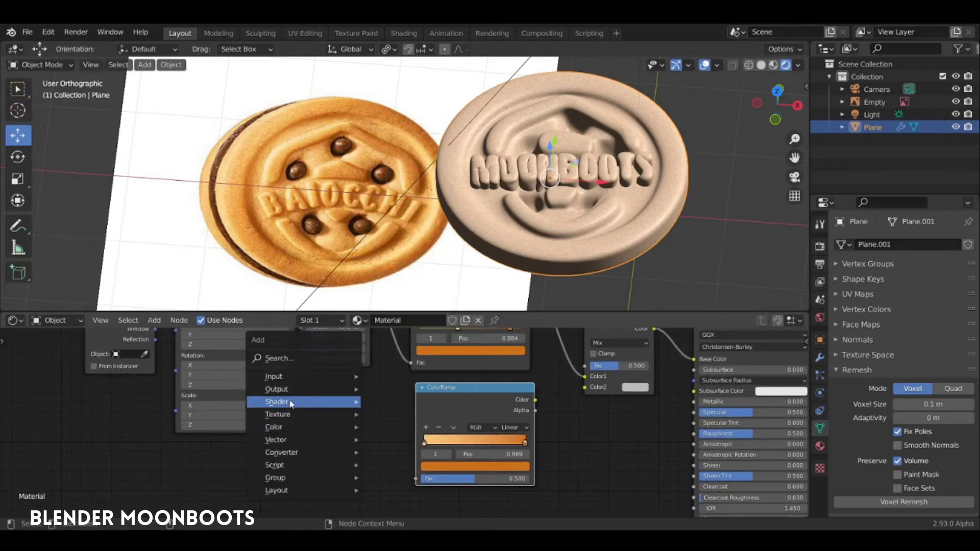
pyautogui.moveTo(282, 452)
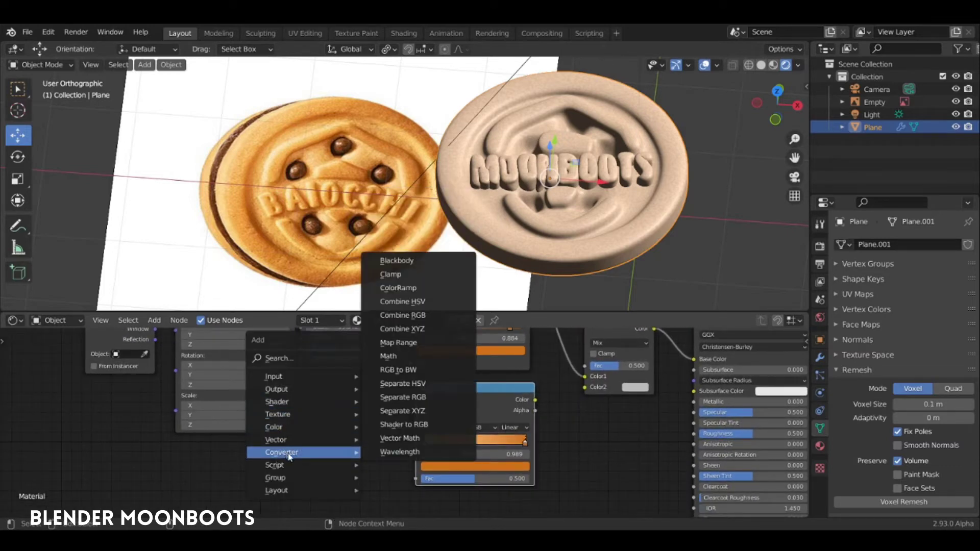
pyautogui.click(403, 410)
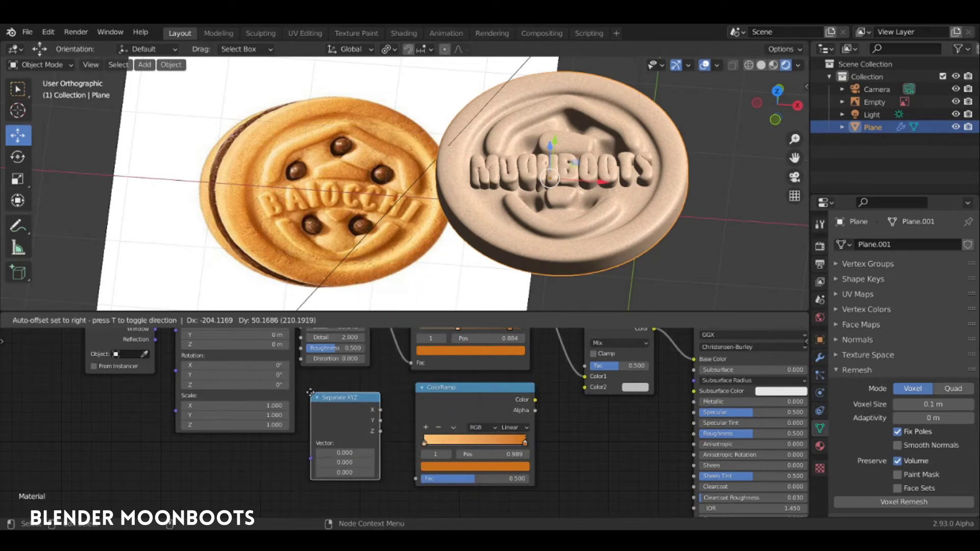
pyautogui.click(310, 393)
pyautogui.moveTo(132, 434); pyautogui.dragTo(218, 466, button='middle')
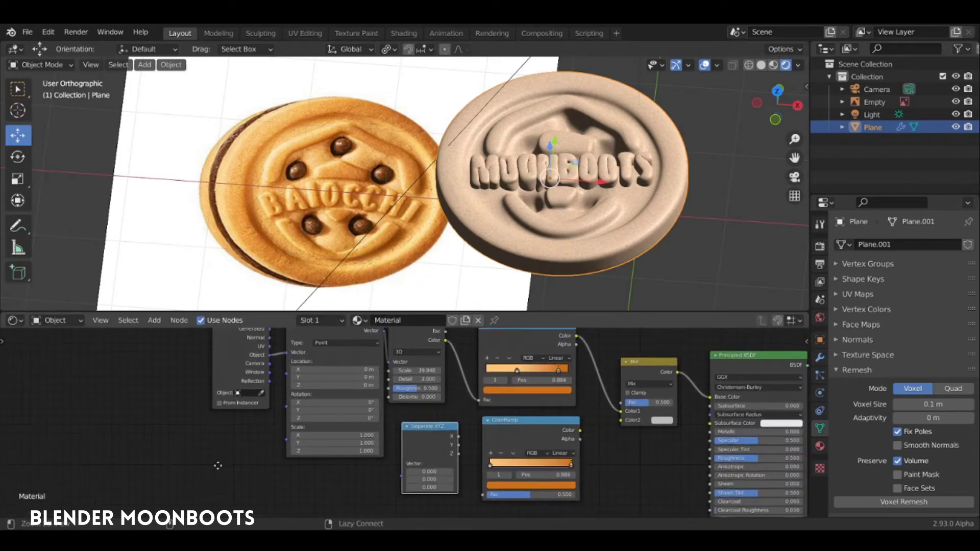
pyautogui.moveTo(245, 388); pyautogui.dragTo(214, 452)
pyautogui.moveTo(237, 393)
pyautogui.mouseDown()
pyautogui.moveTo(344, 475)
pyautogui.moveTo(402, 464)
pyautogui.mouseUp()
pyautogui.moveTo(458, 453)
pyautogui.mouseDown()
pyautogui.moveTo(470, 487)
pyautogui.moveTo(483, 493)
pyautogui.moveTo(429, 467)
pyautogui.mouseUp()
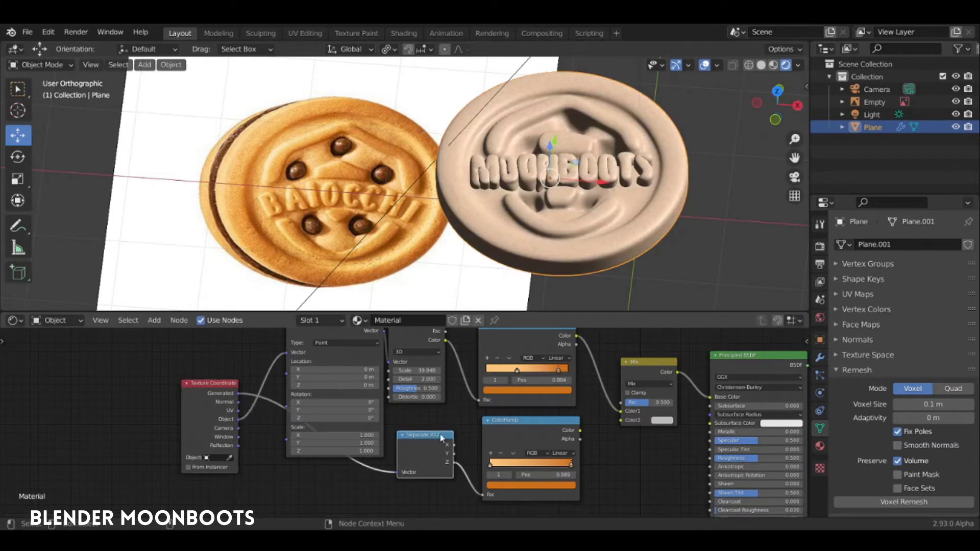
# Connect the lower ColorRamp's Color to the Mix node's second colour input.
pyautogui.moveTo(441, 437)
pyautogui.mouseDown(button='middle')
pyautogui.moveTo(460, 443)
pyautogui.moveTo(439, 398)
pyautogui.moveTo(397, 433)
pyautogui.mouseUp(button='middle')
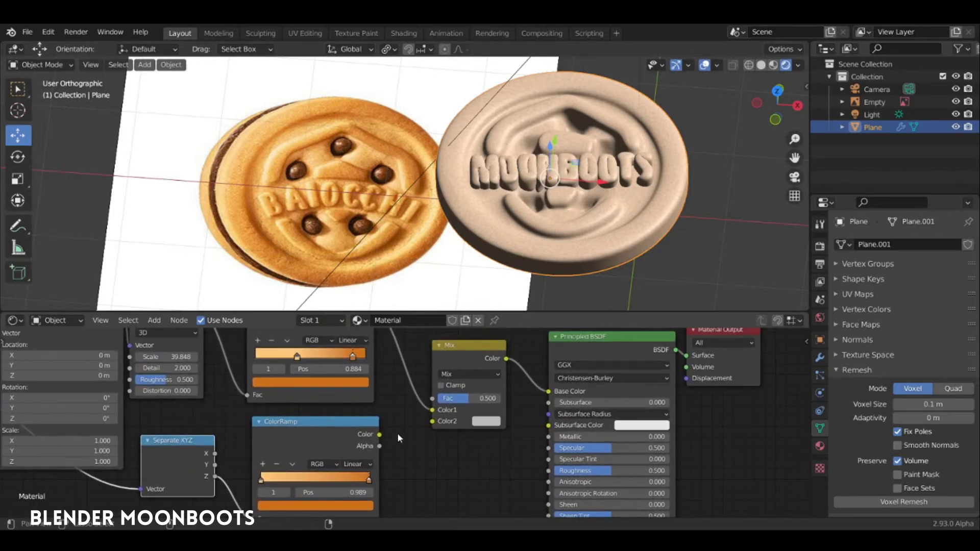
pyautogui.moveTo(339, 425); pyautogui.dragTo(336, 424)
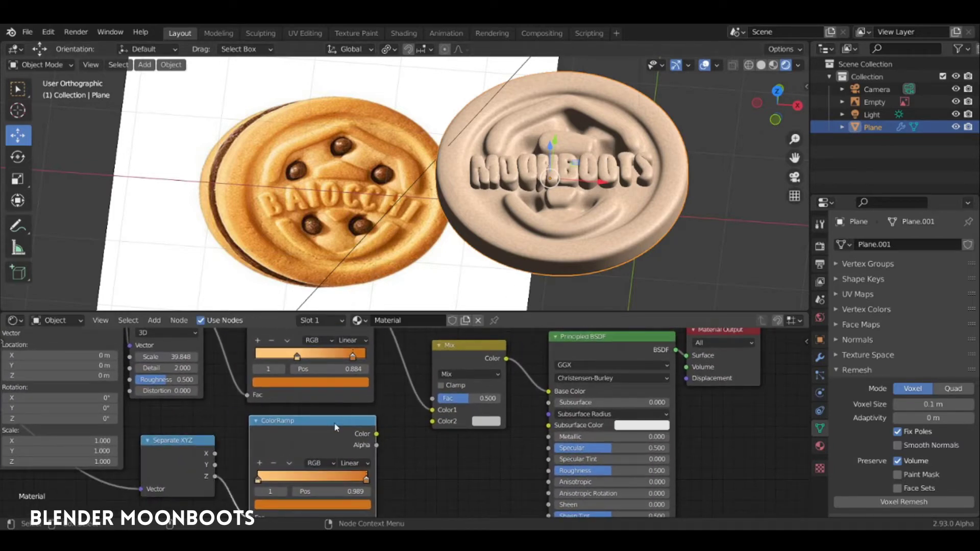
pyautogui.moveTo(376, 433); pyautogui.dragTo(432, 421)
pyautogui.moveTo(521, 305); pyautogui.dragTo(500, 294, button='middle')
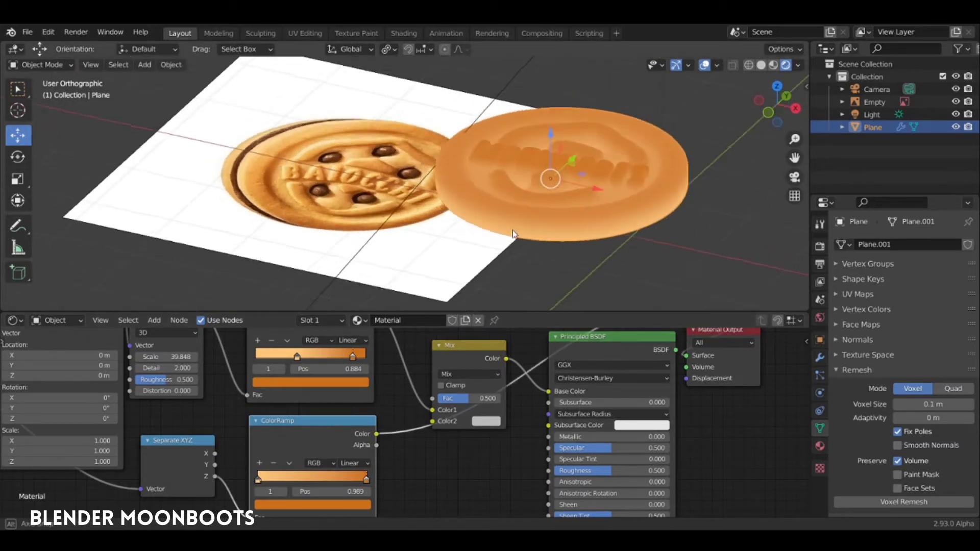
pyautogui.moveTo(318, 425); pyautogui.dragTo(321, 419)
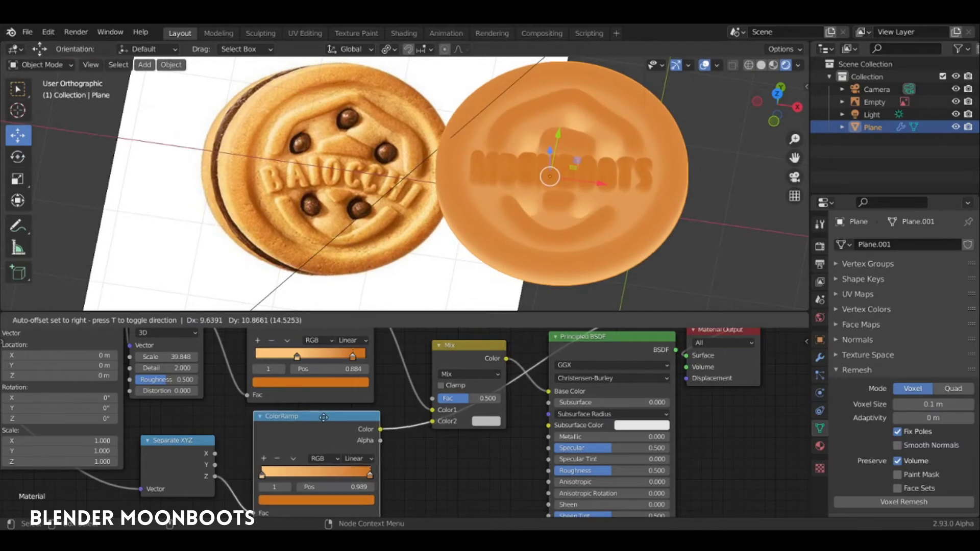
pyautogui.keyDown('shift'); pyautogui.moveTo(490, 224); pyautogui.dragTo(459, 256, button='middle'); pyautogui.keyUp('shift')
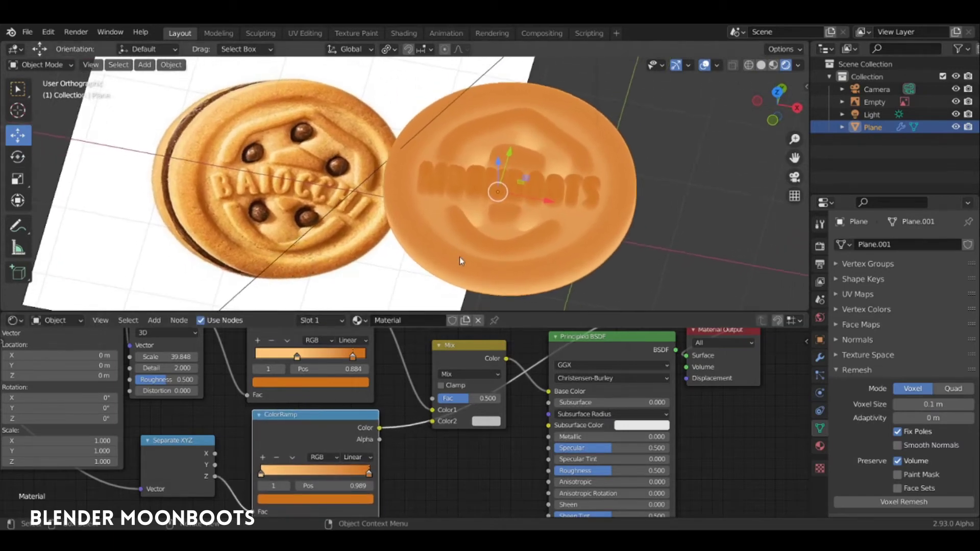
pyautogui.moveTo(419, 417)
pyautogui.mouseDown()
pyautogui.moveTo(474, 357)
pyautogui.moveTo(586, 342)
pyautogui.mouseUp()
pyautogui.rightClick(587, 342)
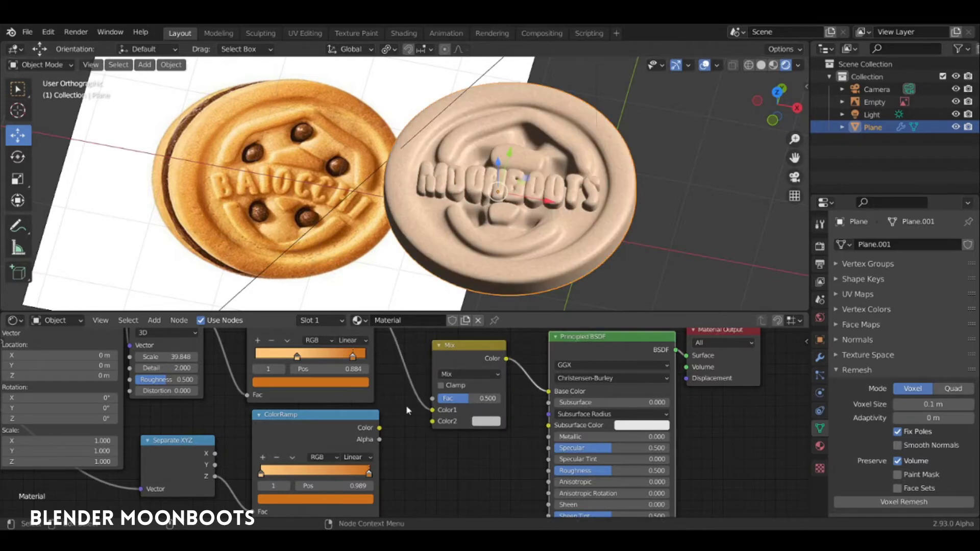
pyautogui.moveTo(439, 420); pyautogui.dragTo(437, 420)
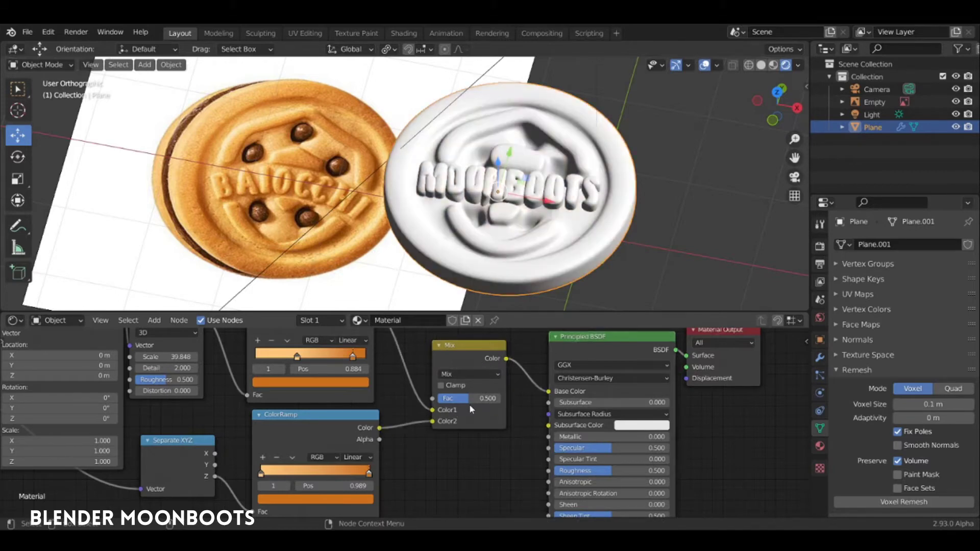
# Set the Mix node to Multiply with Fac 1.000.
pyautogui.click(470, 374)
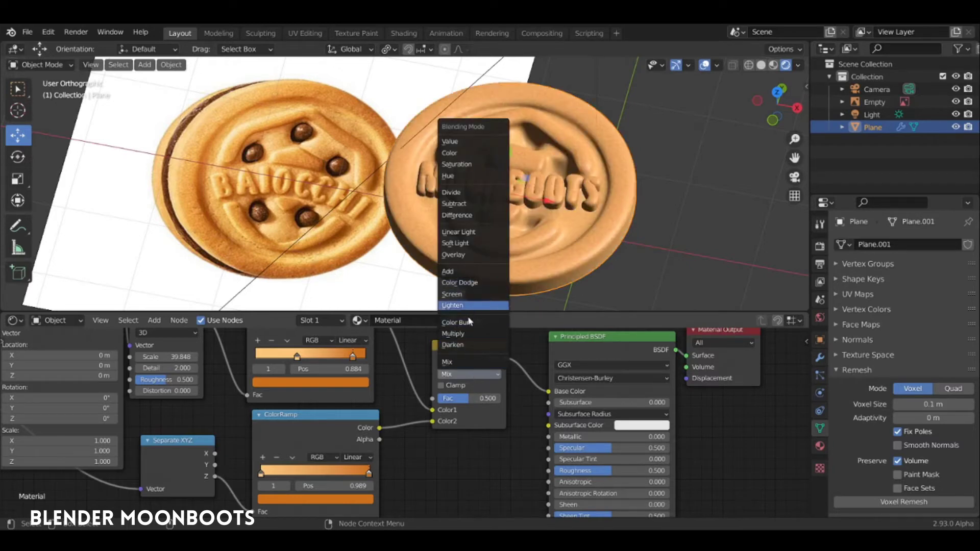
pyautogui.click(466, 334)
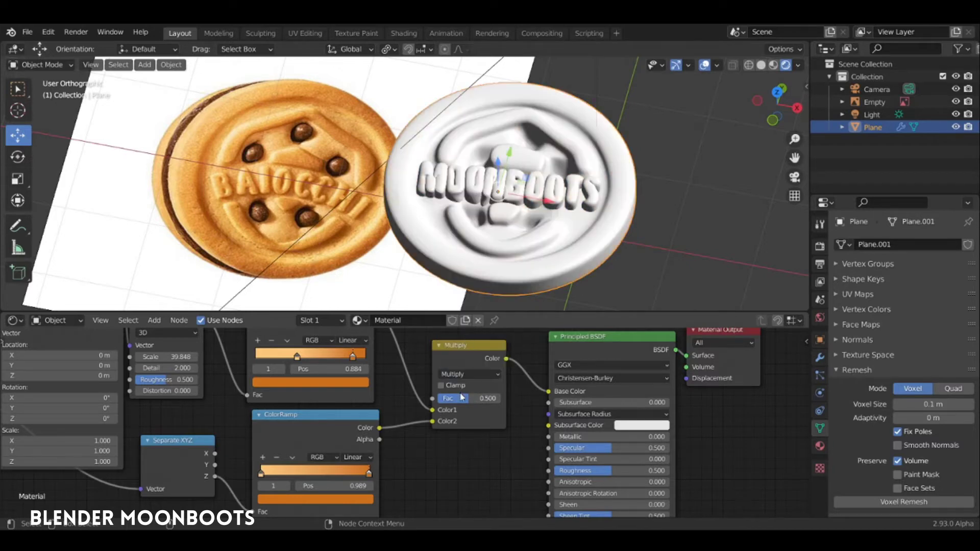
pyautogui.moveTo(460, 402); pyautogui.dragTo(535, 405)
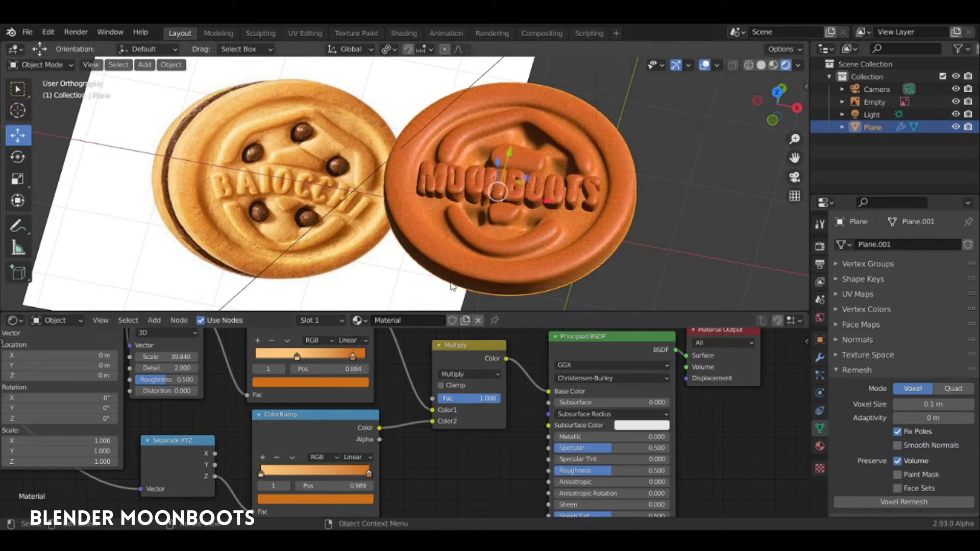
pyautogui.scroll(2, 428, 264)
pyautogui.scroll(2, 482, 208)
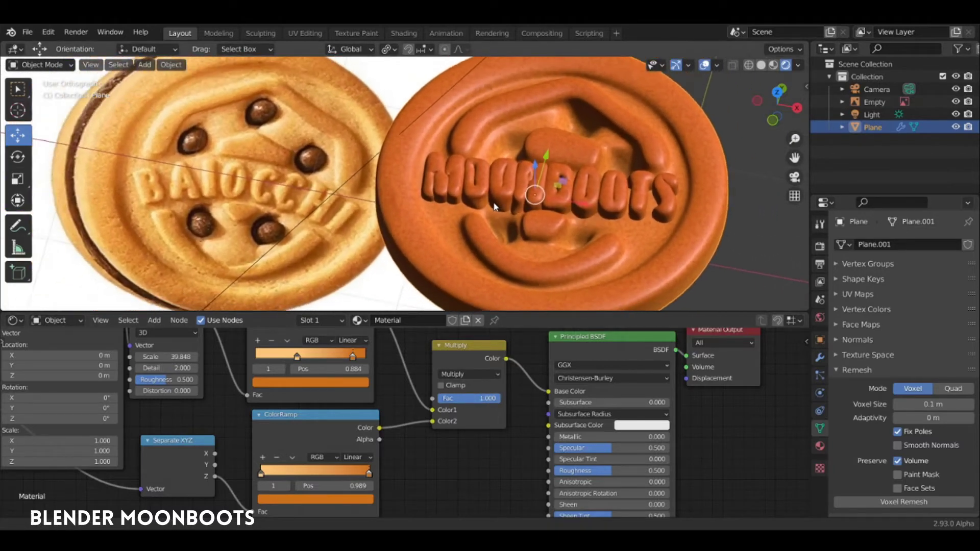
pyautogui.moveTo(470, 235); pyautogui.dragTo(512, 217, button='middle')
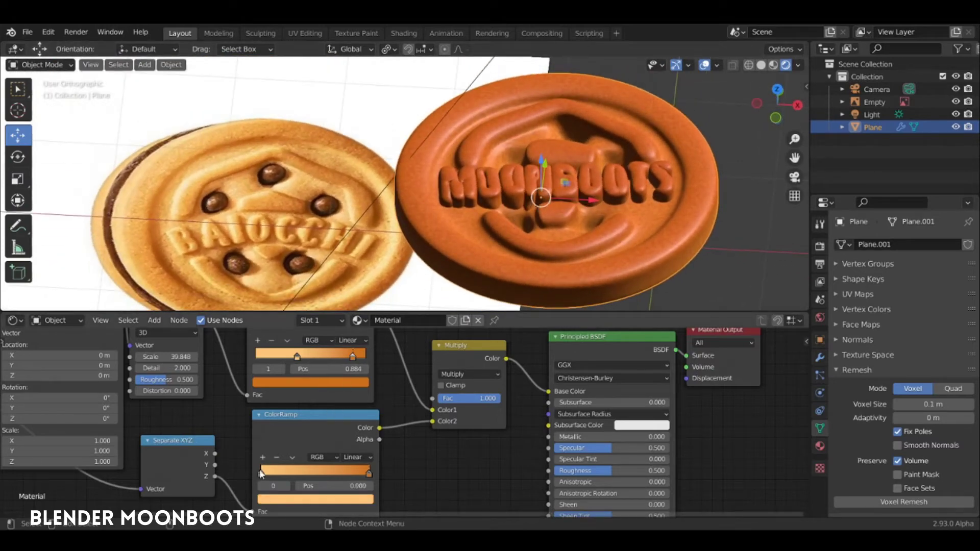
# Make the lower ramp's stop paler and tint the upper ramp's stops orange and pale yellow.
pyautogui.click(274, 499)
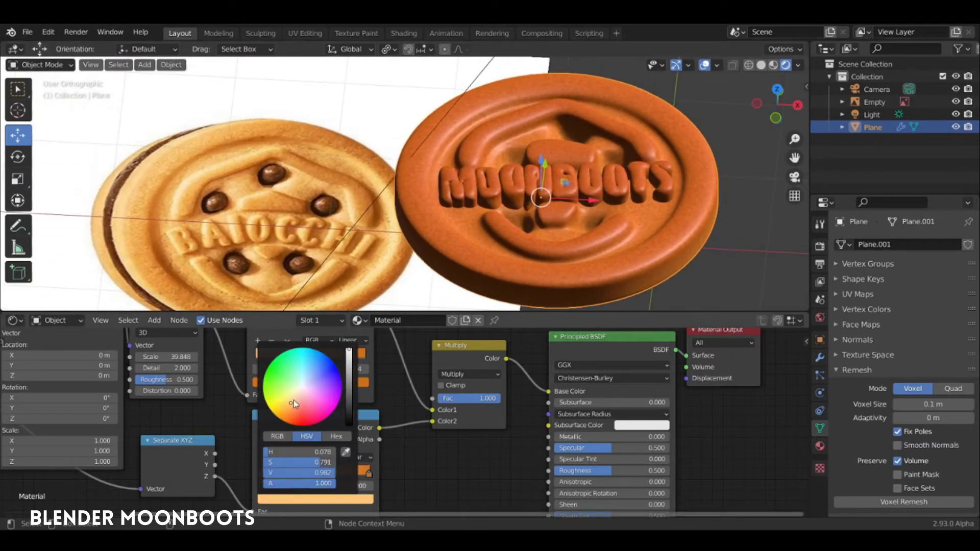
pyautogui.moveTo(301, 462)
pyautogui.mouseDown()
pyautogui.moveTo(266, 470)
pyautogui.moveTo(286, 472)
pyautogui.mouseUp()
pyautogui.click(310, 382)
pyautogui.click(327, 265)
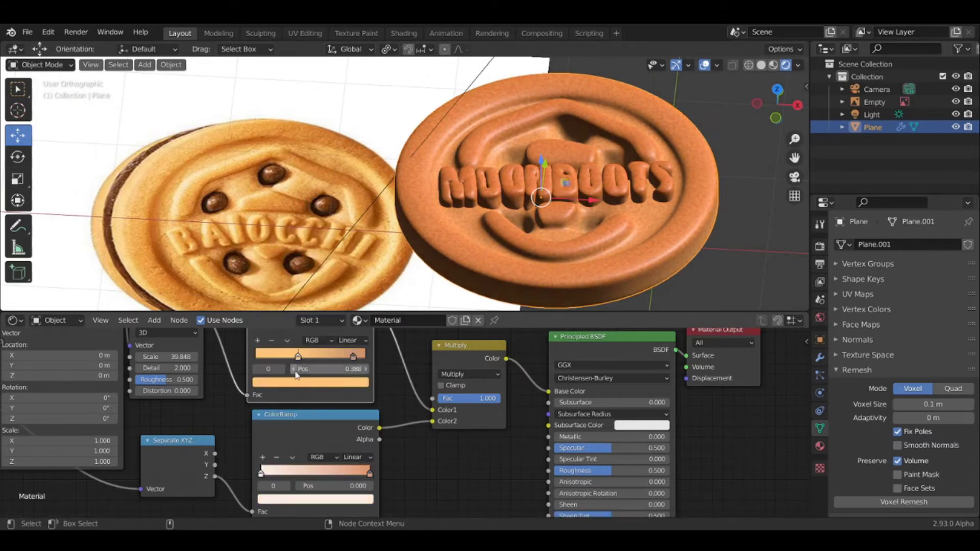
pyautogui.scroll(2, 475, 266)
pyautogui.click(310, 382)
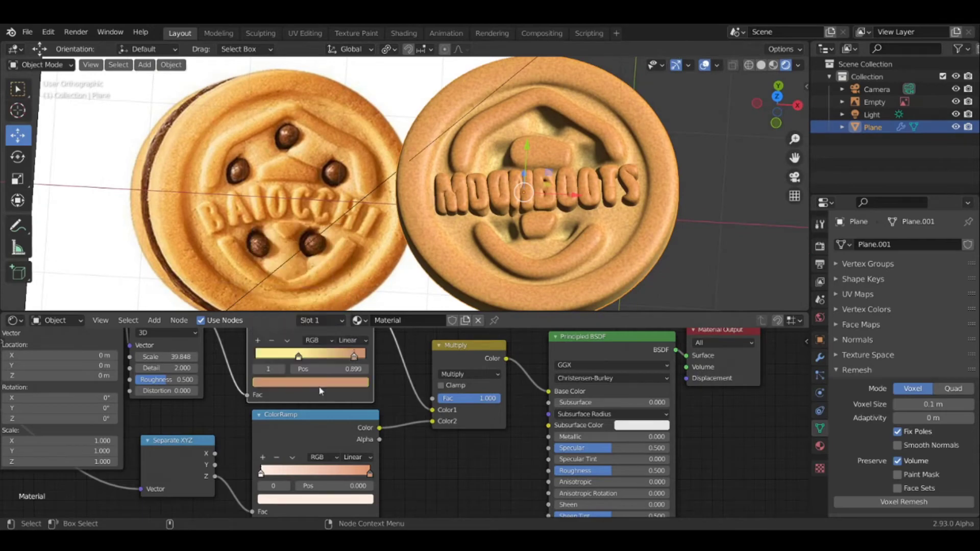
pyautogui.click(311, 382)
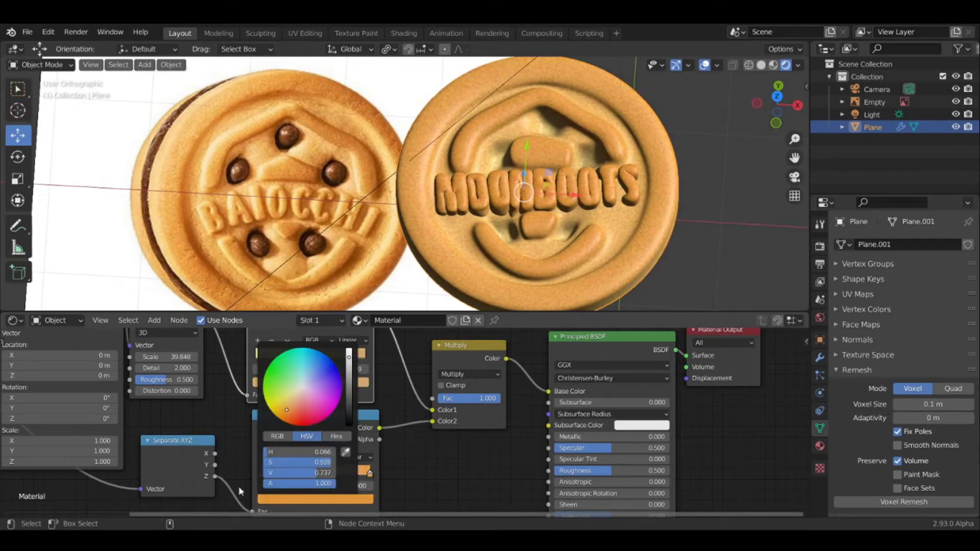
pyautogui.click(310, 382)
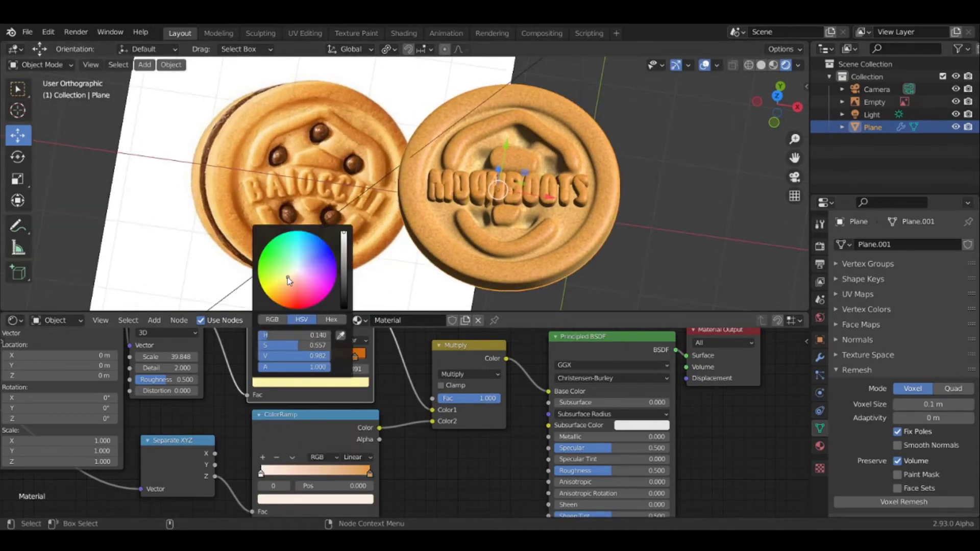
pyautogui.click(299, 355)
# Zoom out to view the whole scene and select the existing Sun light.
pyautogui.moveTo(510, 214); pyautogui.dragTo(565, 211, button='middle')
pyautogui.scroll(-3, 565, 210)
pyautogui.moveTo(511, 228); pyautogui.dragTo(504, 221, button='middle')
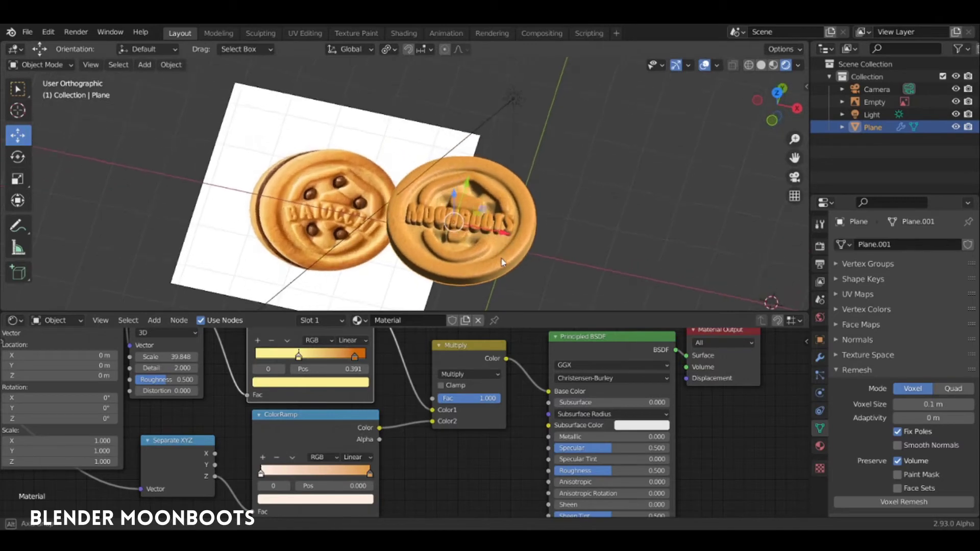
pyautogui.moveTo(454, 201); pyautogui.dragTo(490, 107, button='middle')
pyautogui.click(486, 102)
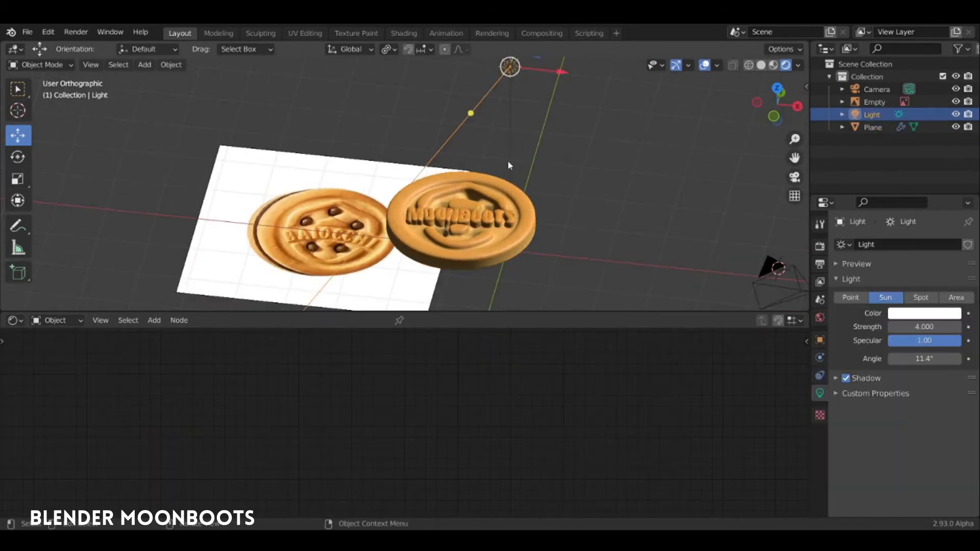
# Duplicate the Sun light, rotate it -112°, and make it an Area light.
pyautogui.press('KP_1')
pyautogui.hotkey('shift', 'd')
pyautogui.click(399, 173)
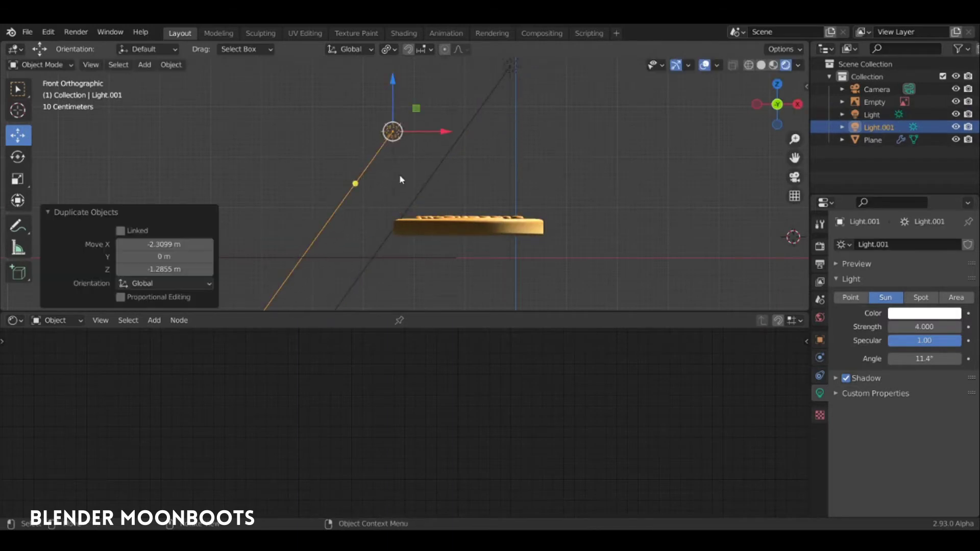
pyautogui.press('r')
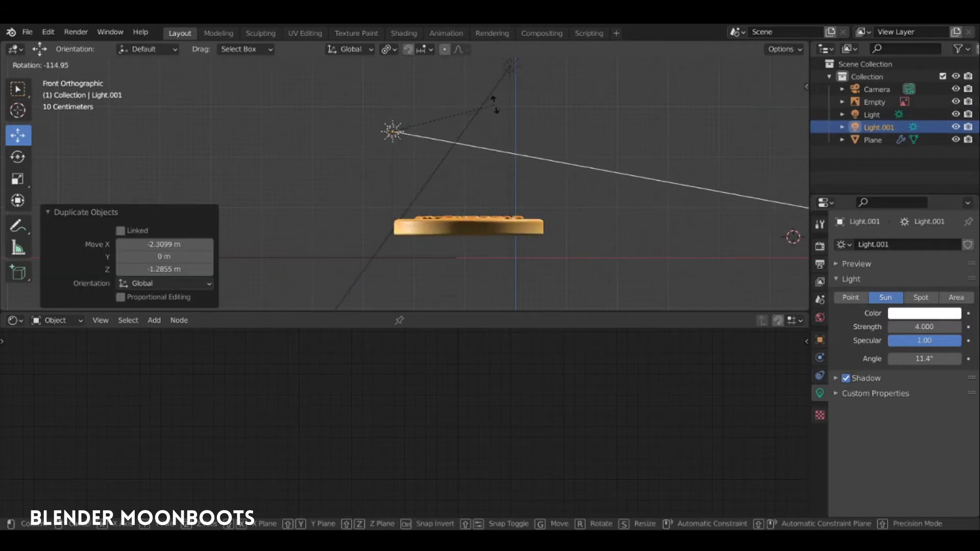
pyautogui.click(801, 234)
pyautogui.click(956, 297)
pyautogui.moveTo(530, 194); pyautogui.dragTo(528, 265, button='middle')
# Set the area light's power to 100 W and lower it toward the cookies.
pyautogui.click(913, 327)
pyautogui.write('3')
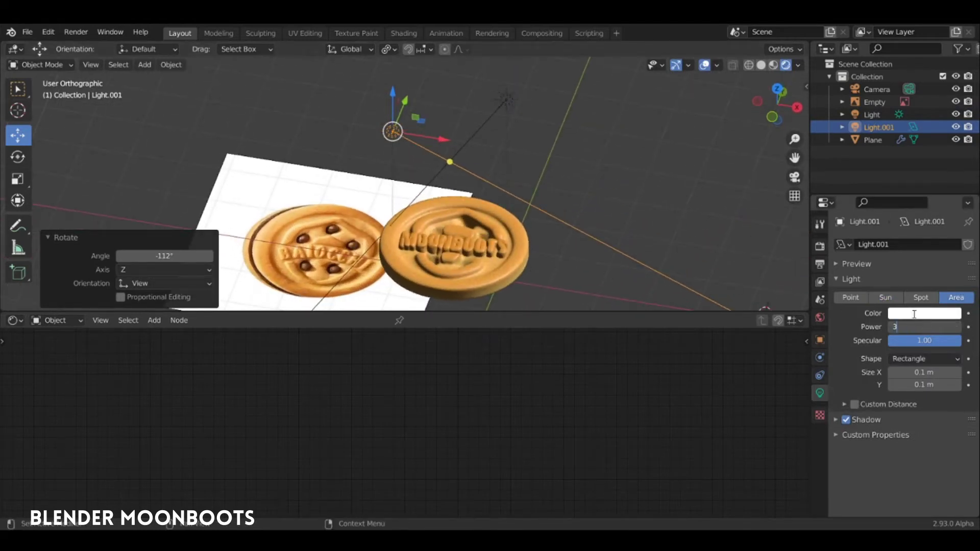
pyautogui.write('00')
pyautogui.press('Return')
pyautogui.click(933, 327)
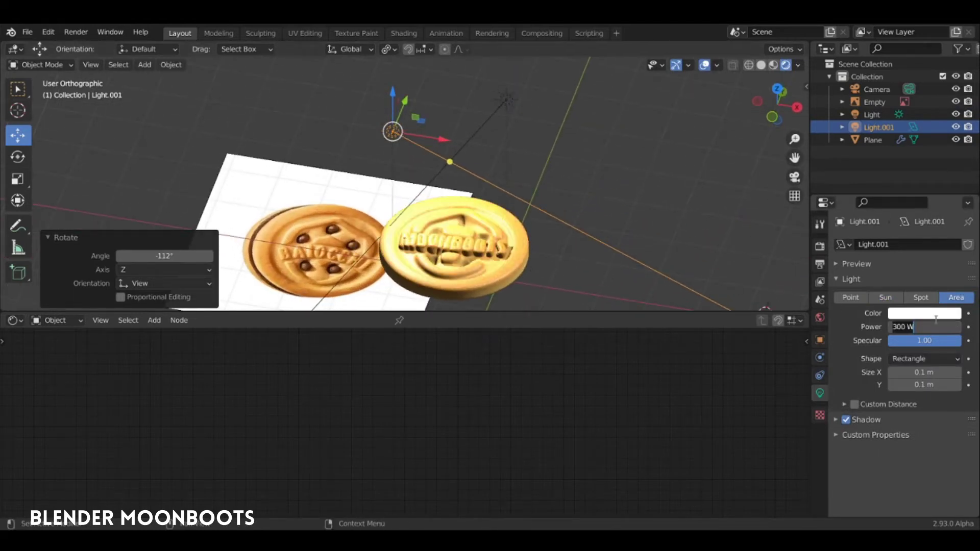
pyautogui.write('200')
pyautogui.press('Return')
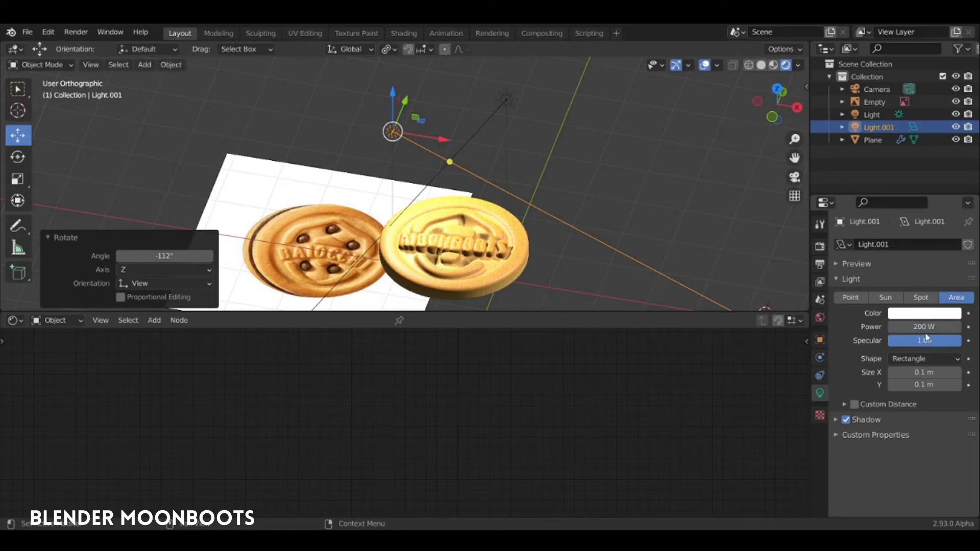
pyautogui.click(917, 326)
pyautogui.write('100')
pyautogui.press('Return')
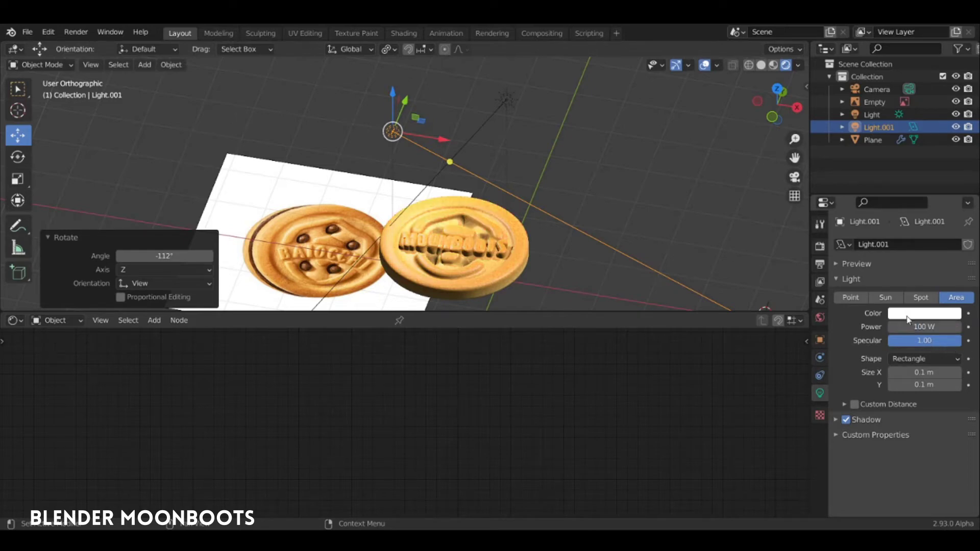
pyautogui.moveTo(384, 95); pyautogui.dragTo(384, 153)
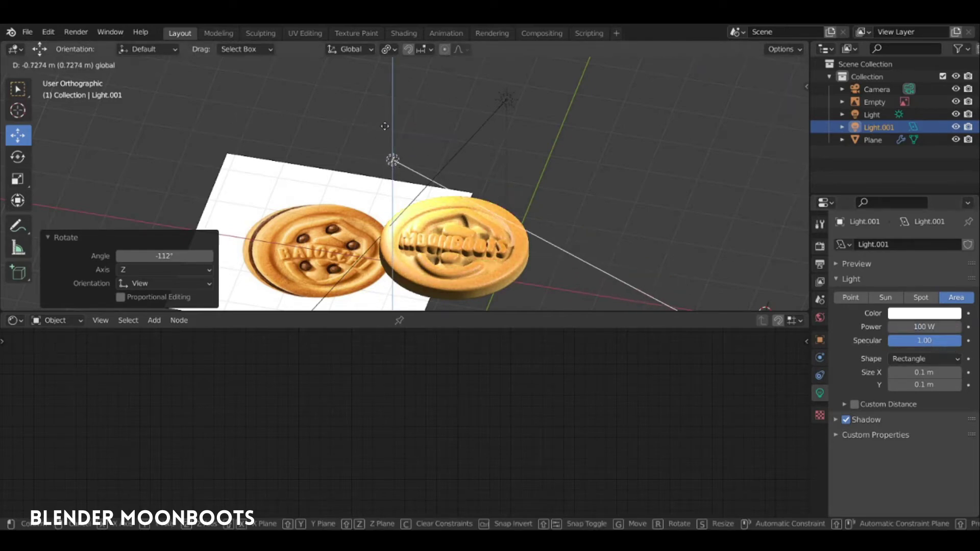
pyautogui.press('KP_7')
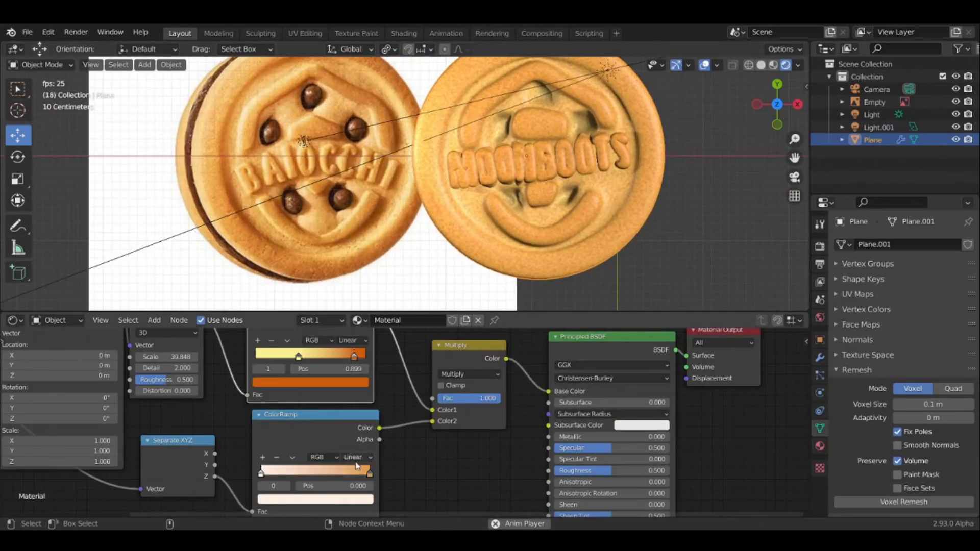
# Open a ramp stop colour, then select the cookie plane to show its material.
pyautogui.click(315, 498)
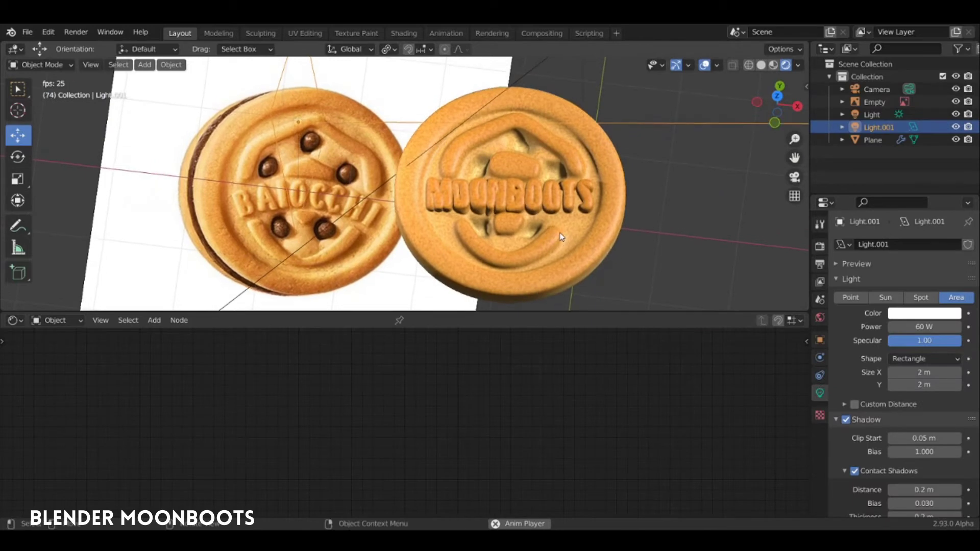
pyautogui.moveTo(552, 240); pyautogui.dragTo(548, 206, button='middle')
pyautogui.click(569, 240)
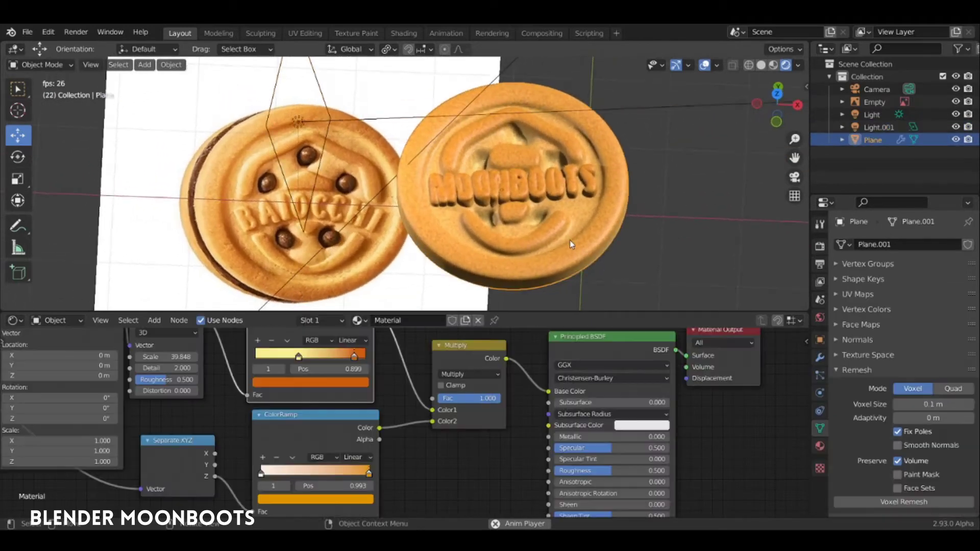
pyautogui.moveTo(569, 240)
pyautogui.mouseDown(button='middle')
pyautogui.moveTo(566, 263)
pyautogui.moveTo(567, 246)
pyautogui.mouseUp(button='middle')
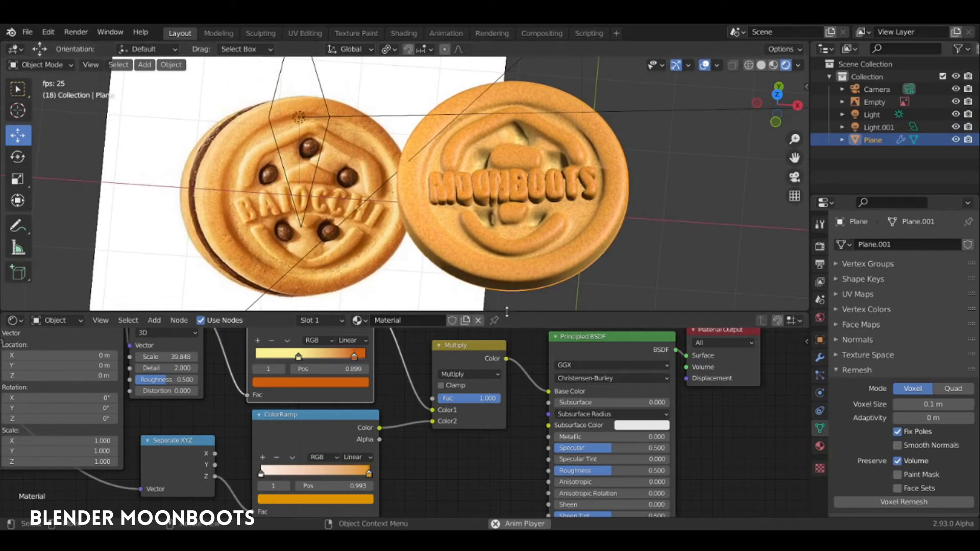
# Enlarge the node editor, move Mapping left and Separate XYZ up, and duplicate the Noise Texture.
pyautogui.moveTo(506, 312); pyautogui.dragTo(506, 238)
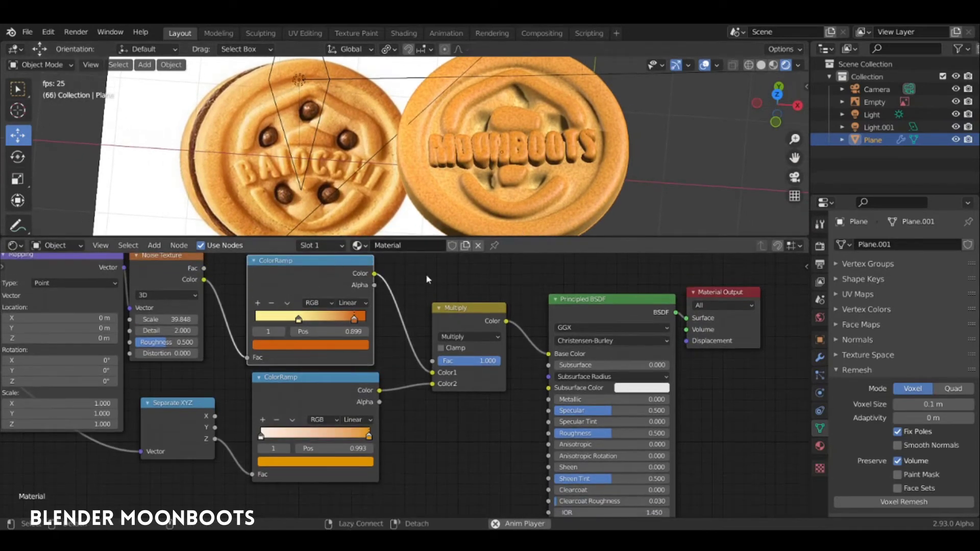
pyautogui.scroll(-2, 427, 280)
pyautogui.moveTo(420, 299); pyautogui.dragTo(571, 289, button='middle')
pyautogui.moveTo(270, 262); pyautogui.dragTo(236, 258)
pyautogui.moveTo(377, 386); pyautogui.dragTo(373, 358)
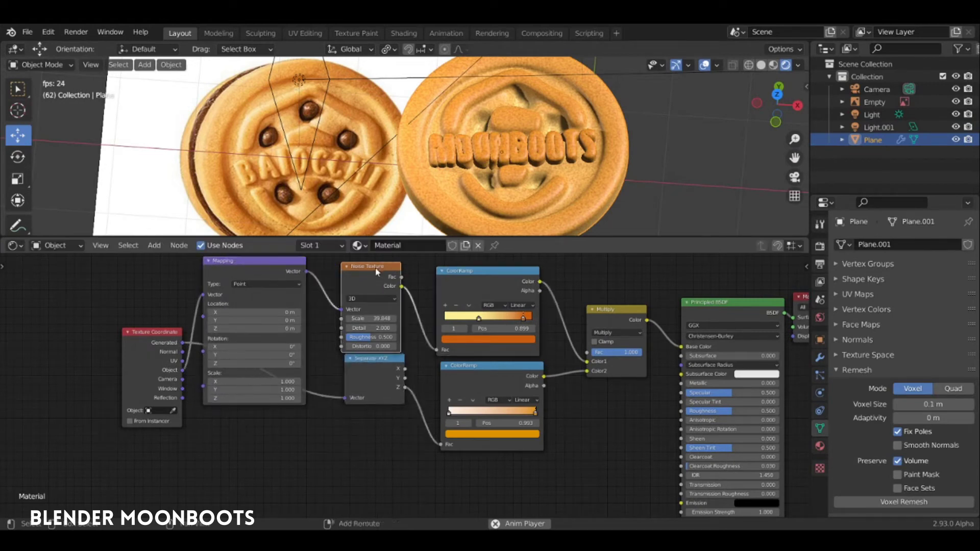
pyautogui.hotkey('shift', 'd')
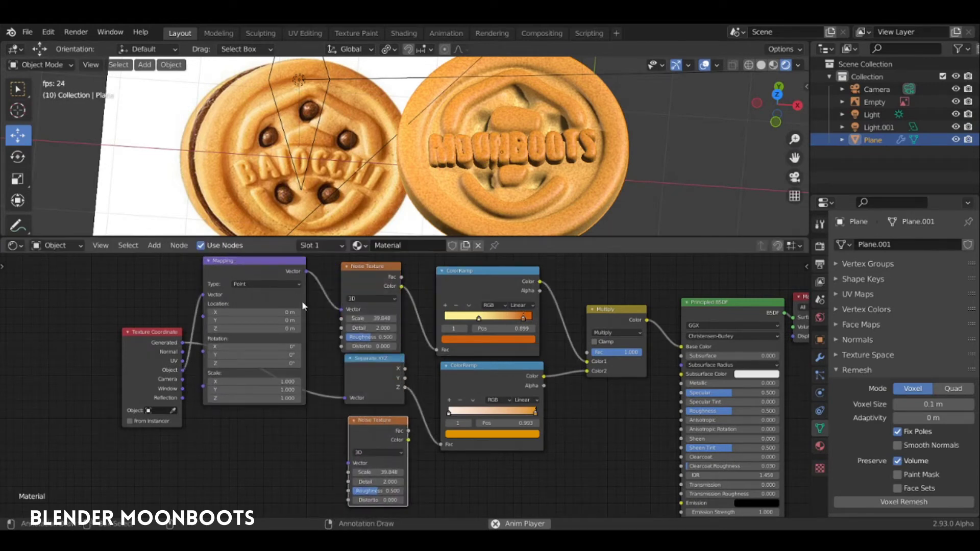
# Feed Mapping into the lower Noise Texture and add a Bump node driving the shader Normal.
pyautogui.moveTo(305, 270); pyautogui.dragTo(348, 462)
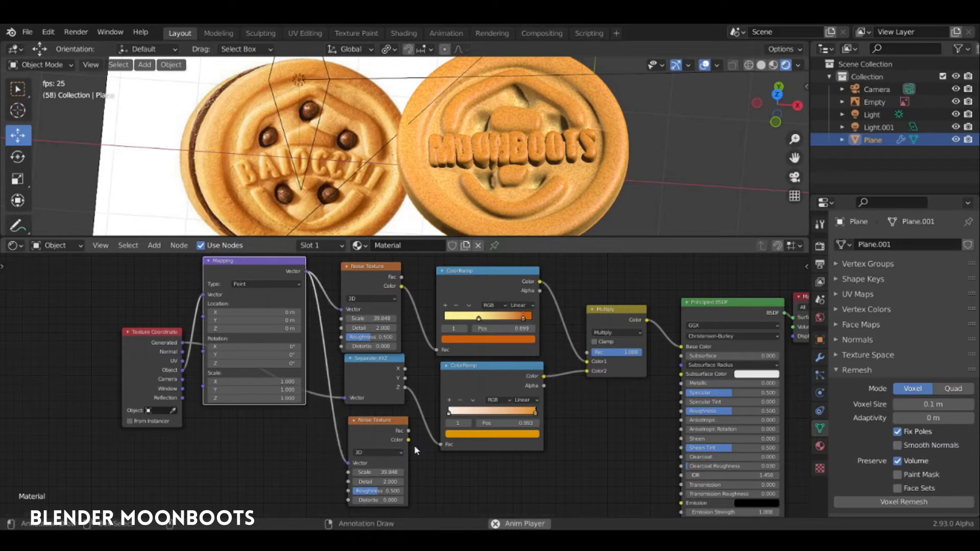
pyautogui.hotkey('shift', 'a')
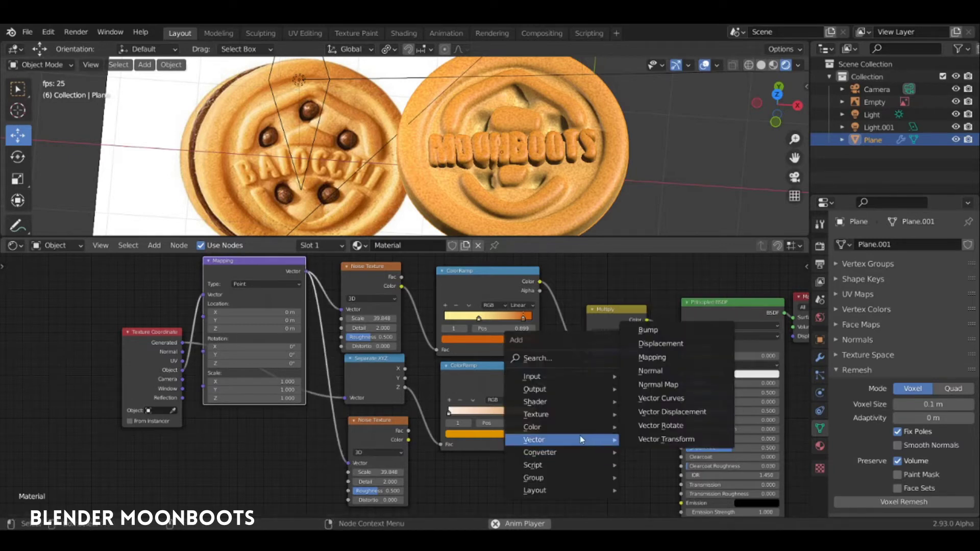
pyautogui.click(648, 330)
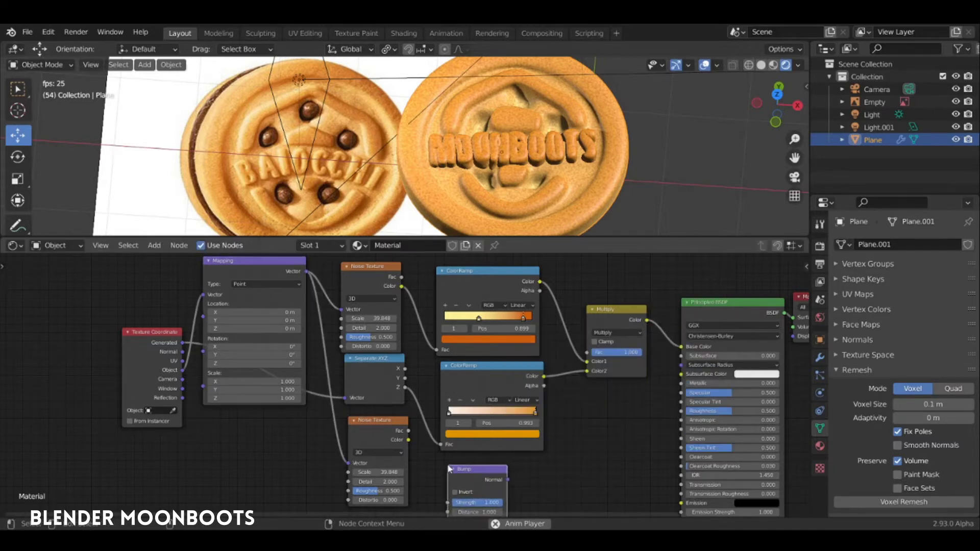
pyautogui.click(480, 404)
pyautogui.moveTo(510, 395); pyautogui.dragTo(683, 446)
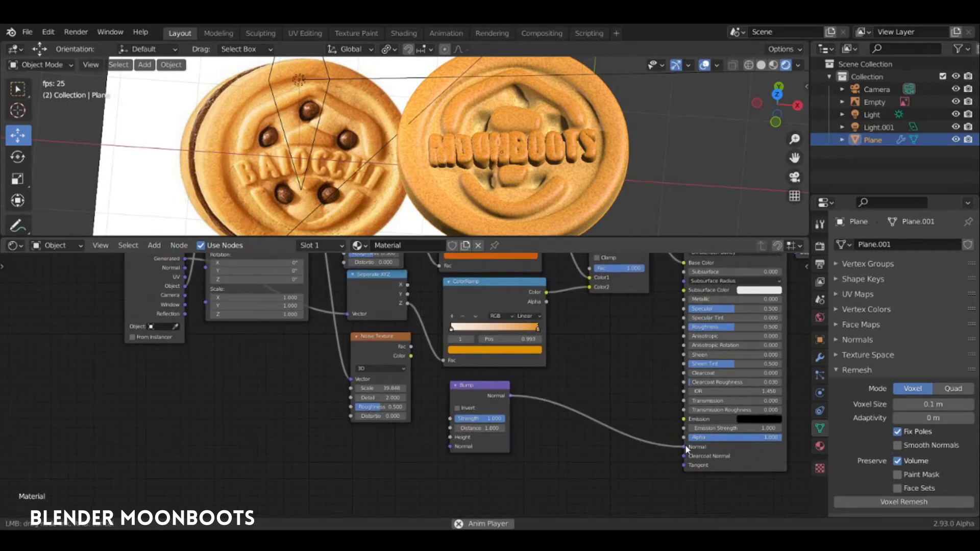
# Arrange the Bump and lower noise nodes and set bump strength to 0.4.
pyautogui.moveTo(645, 349); pyautogui.dragTo(614, 398, button='middle')
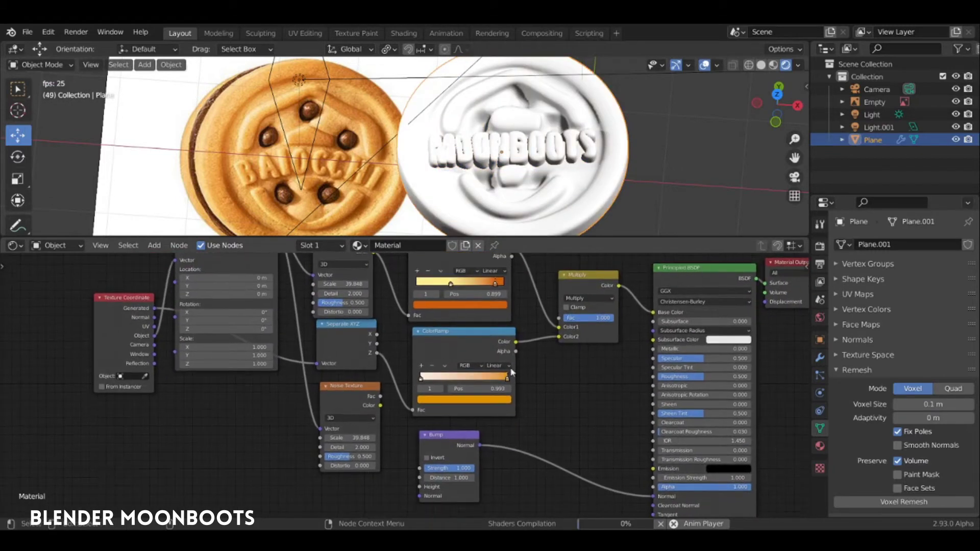
pyautogui.moveTo(461, 430); pyautogui.dragTo(454, 422)
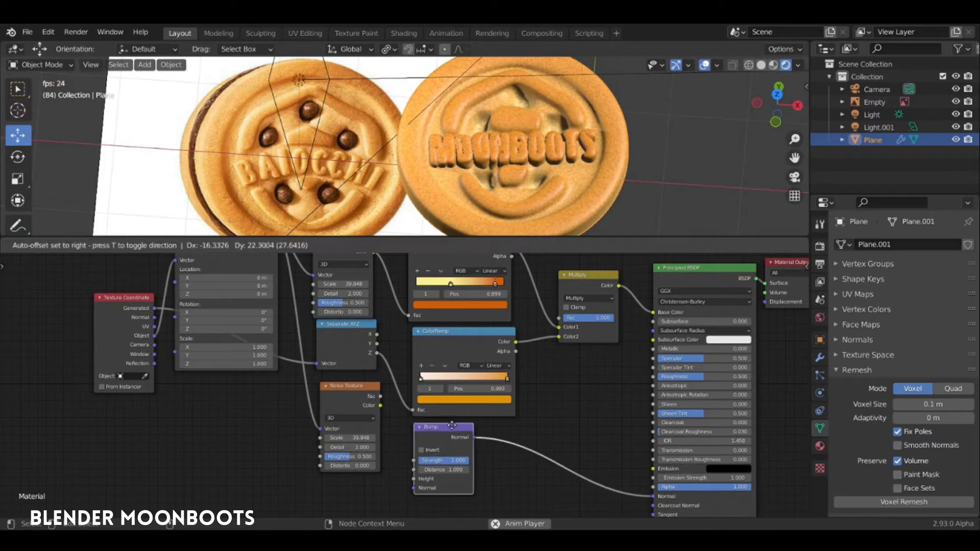
pyautogui.moveTo(360, 393)
pyautogui.mouseDown()
pyautogui.moveTo(347, 398)
pyautogui.moveTo(416, 483)
pyautogui.mouseUp()
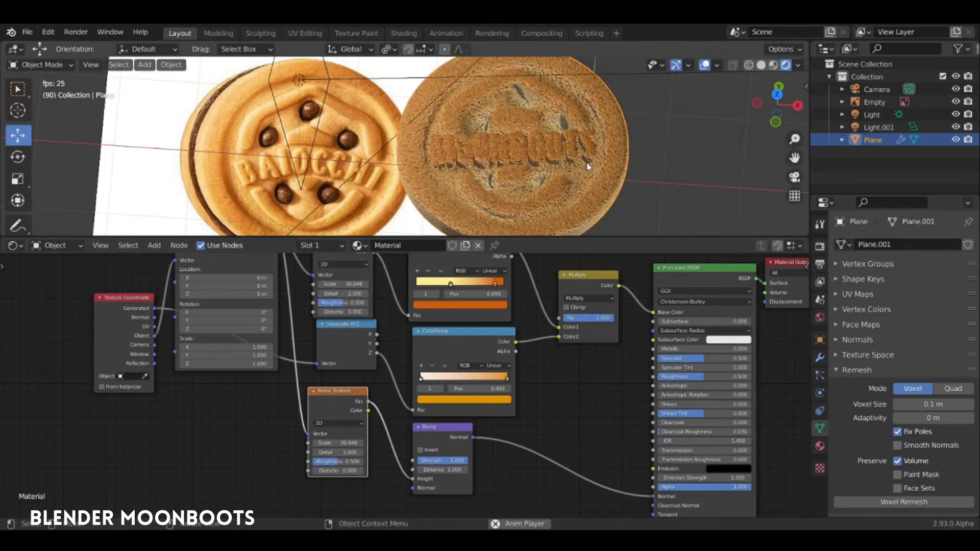
pyautogui.scroll(4, 592, 153)
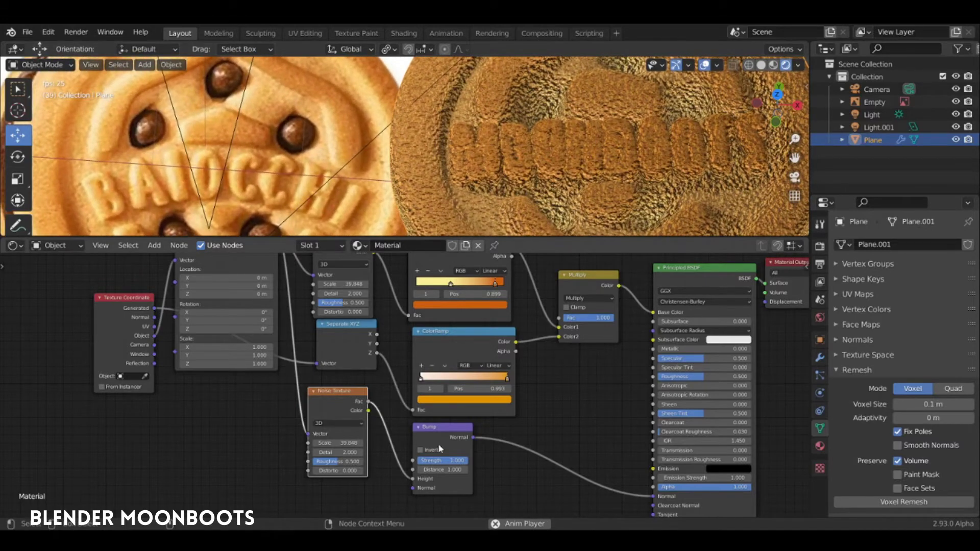
pyautogui.doubleClick(424, 460)
pyautogui.write('0.4')
pyautogui.press('Return')
# Soften the cookie bump to strength 0.187 and distance 0.429, then zoom out to both cookies.
pyautogui.moveTo(422, 461)
pyautogui.mouseDown()
pyautogui.moveTo(409, 465)
pyautogui.moveTo(422, 466)
pyautogui.mouseUp()
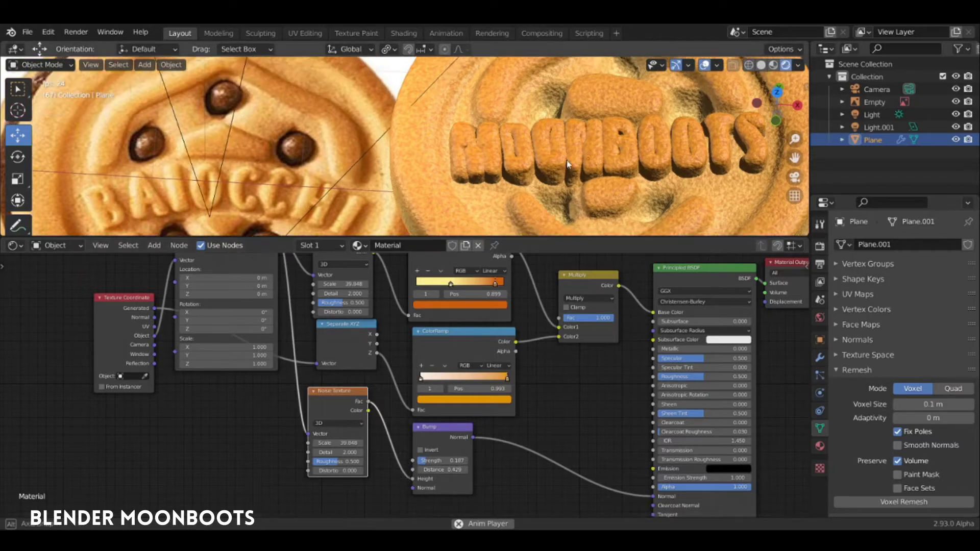
pyautogui.scroll(-5, 557, 186)
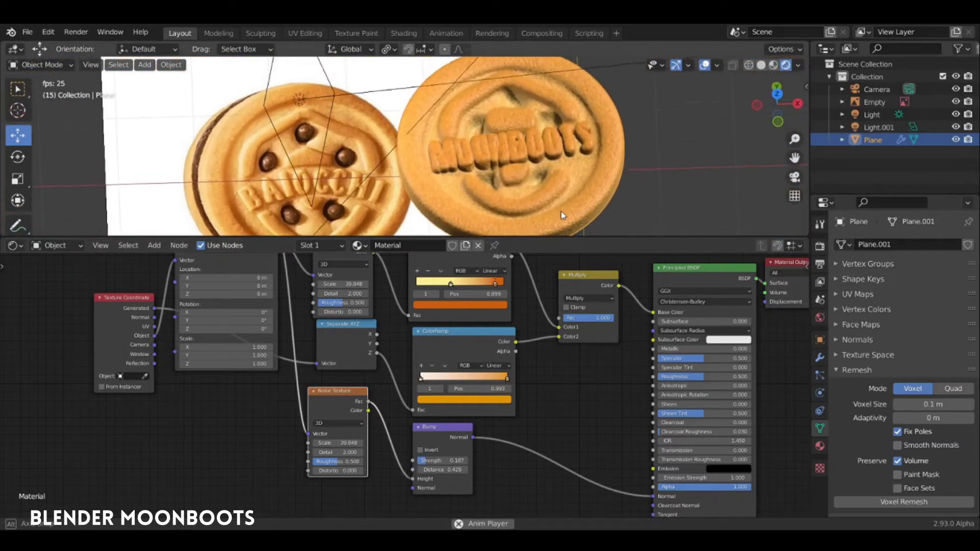
pyautogui.scroll(5, 567, 173)
pyautogui.keyDown('ctrl'); pyautogui.moveTo(584, 147); pyautogui.dragTo(576, 182, button='middle'); pyautogui.keyUp('ctrl')
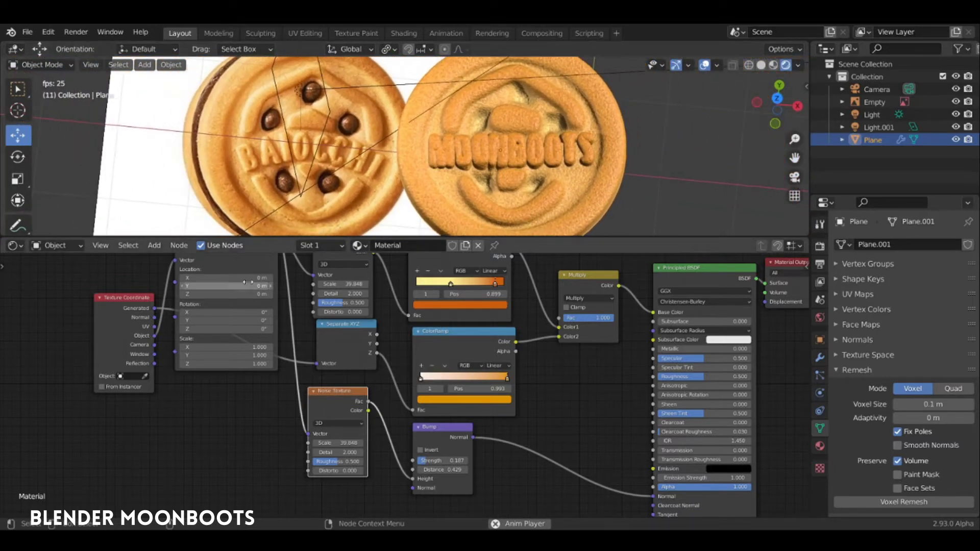
# Rearrange the Mapping, Texture Coordinate, Noise and Bump nodes into a tidier layout.
pyautogui.moveTo(235, 270); pyautogui.dragTo(213, 363)
pyautogui.moveTo(130, 304); pyautogui.dragTo(77, 333)
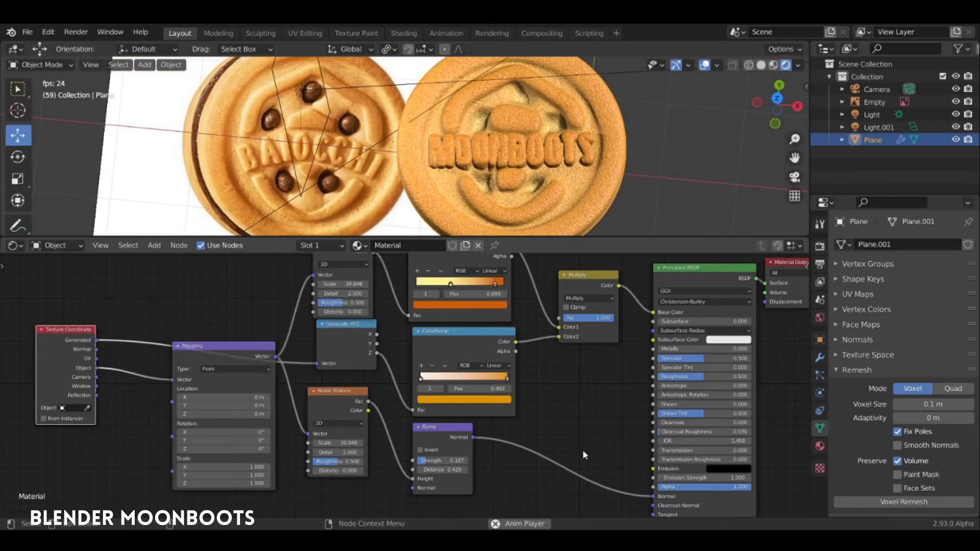
pyautogui.moveTo(585, 456); pyautogui.dragTo(593, 391, button='middle')
pyautogui.moveTo(464, 362); pyautogui.dragTo(482, 353)
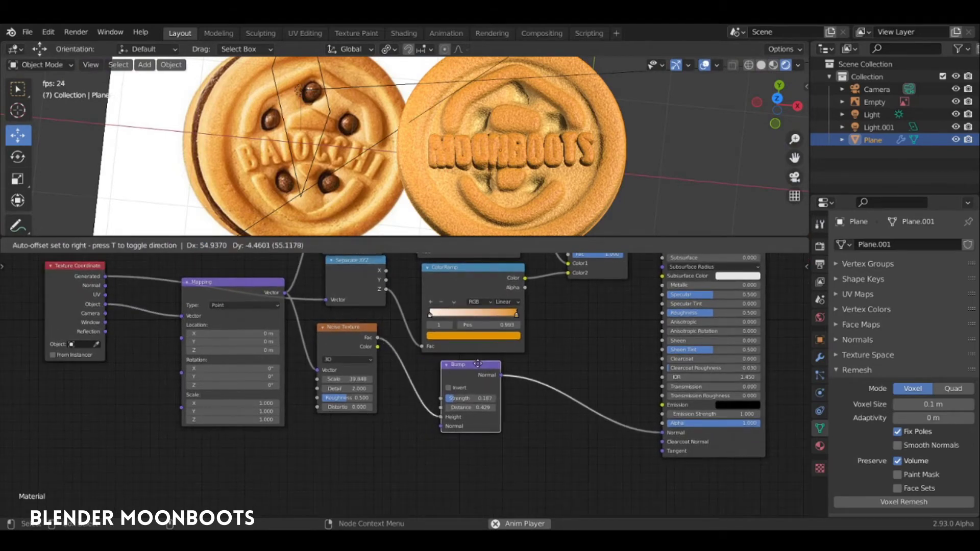
pyautogui.moveTo(364, 335); pyautogui.dragTo(358, 356)
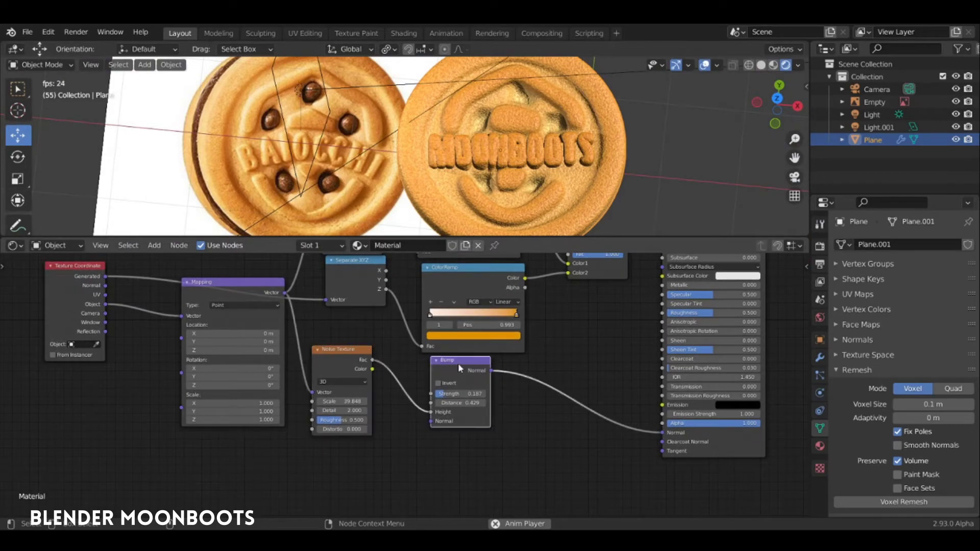
pyautogui.moveTo(449, 361); pyautogui.dragTo(469, 369)
pyautogui.scroll(4, 543, 155)
pyautogui.scroll(-4, 549, 149)
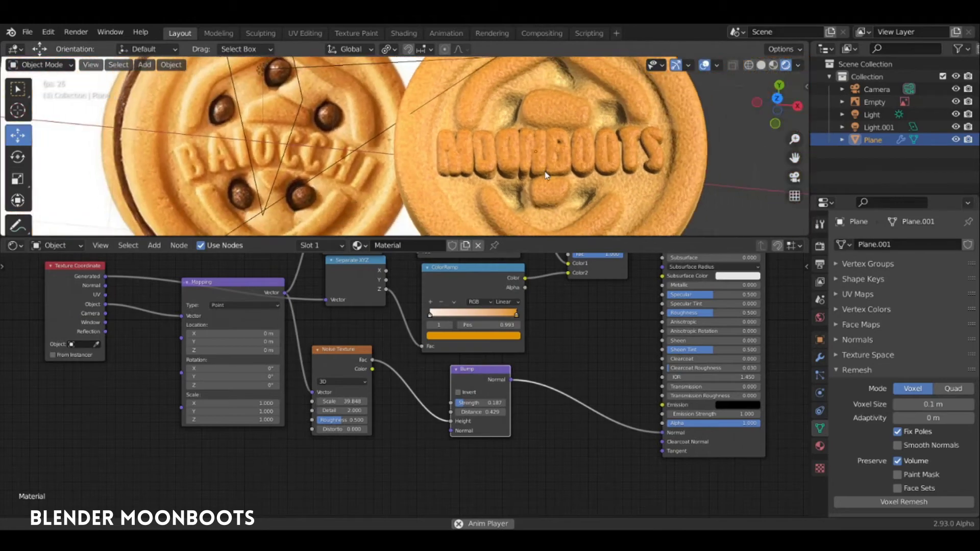
# From an angled view of the cookies, lower the bump Noise Texture scale toward 17.364.
pyautogui.moveTo(549, 149)
pyautogui.mouseDown(button='middle')
pyautogui.moveTo(550, 198)
pyautogui.moveTo(536, 181)
pyautogui.mouseUp(button='middle')
pyautogui.scroll(2, 536, 181)
pyautogui.scroll(2, 506, 159)
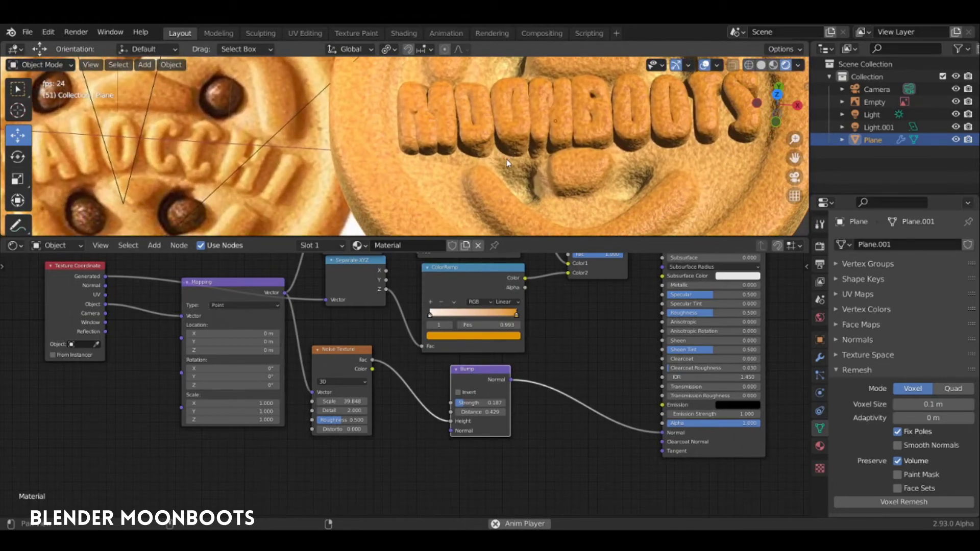
pyautogui.moveTo(364, 406); pyautogui.dragTo(335, 399)
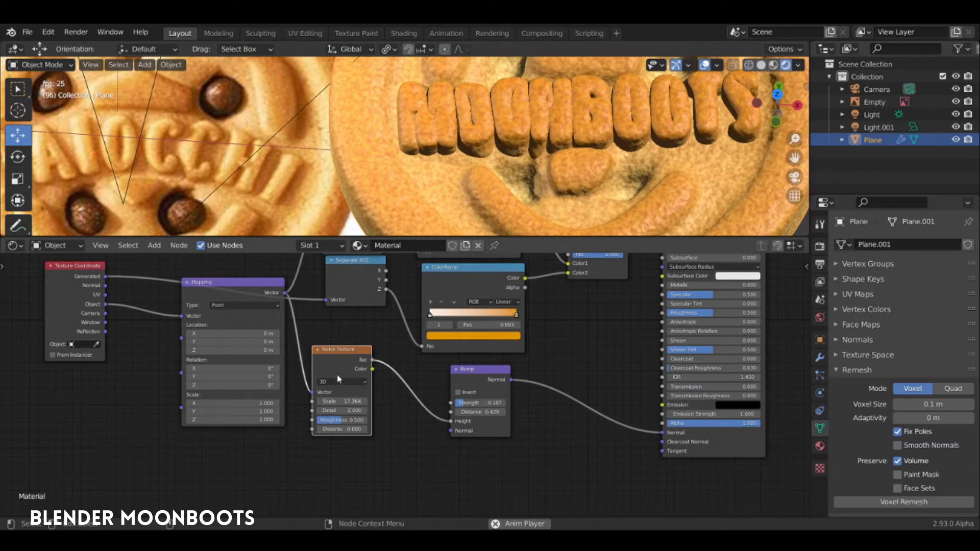
# Settle the noise scale at 17.364, duplicate that Noise Texture below it, and shift Bump right.
pyautogui.moveTo(353, 358)
pyautogui.mouseDown()
pyautogui.moveTo(373, 356)
pyautogui.moveTo(378, 345)
pyautogui.mouseUp()
pyautogui.hotkey('shift', 'd')
pyautogui.click(376, 446)
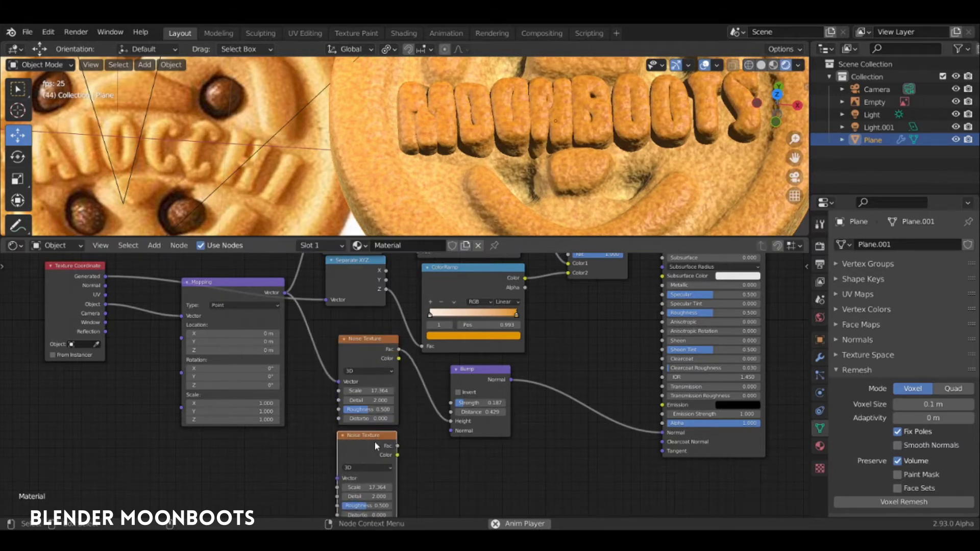
pyautogui.moveTo(498, 371); pyautogui.dragTo(577, 365)
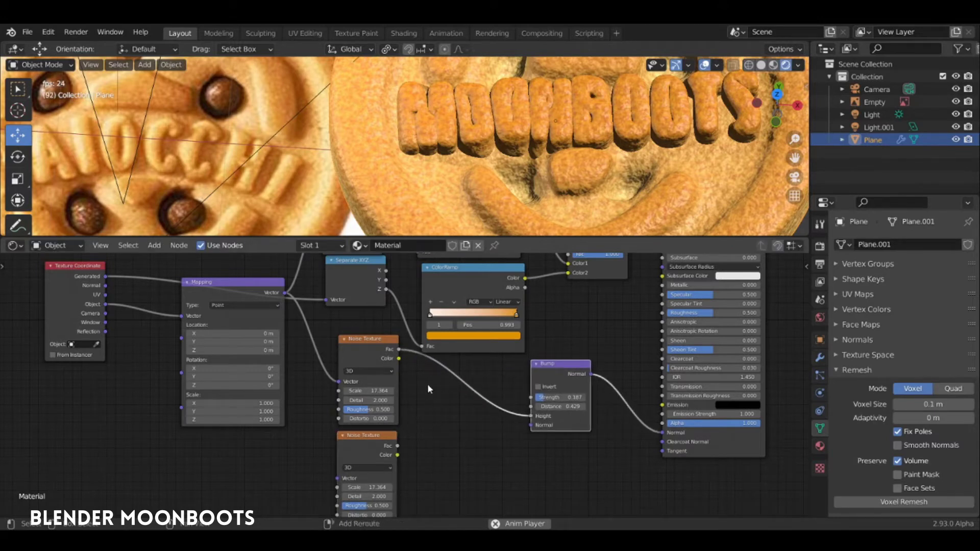
# Insert a Mix color node on the Noise-to-Bump link and plug the second noise into it.
pyautogui.hotkey('shift', 'a')
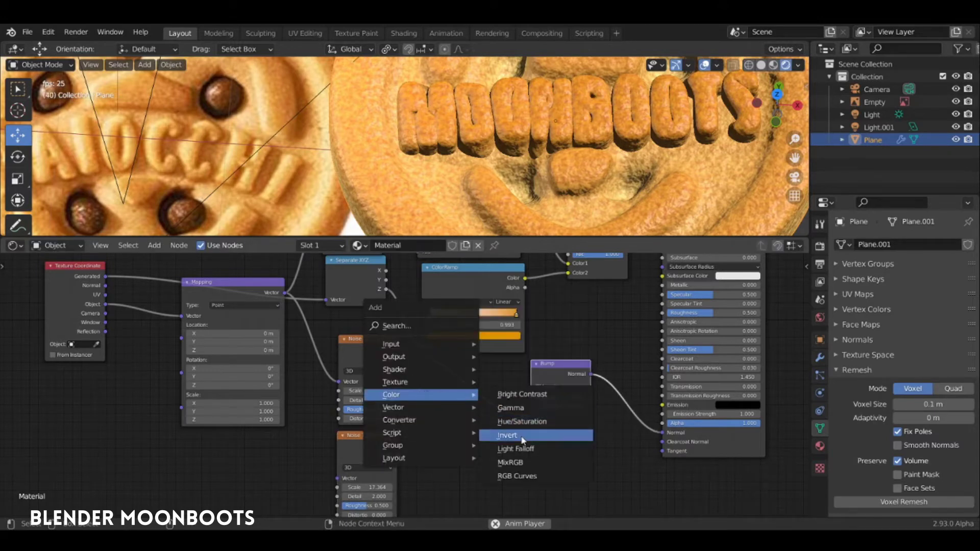
pyautogui.click(510, 461)
pyautogui.click(433, 356)
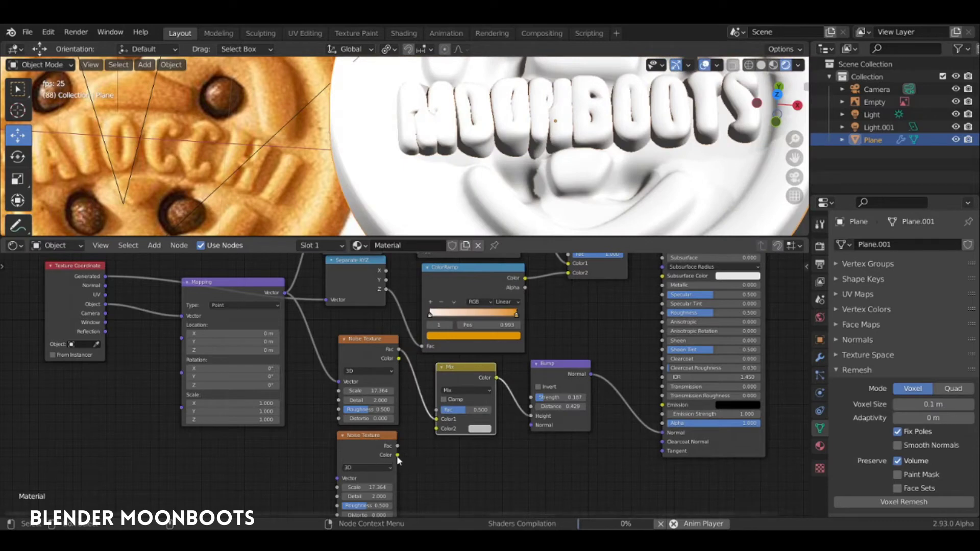
pyautogui.moveTo(397, 455); pyautogui.dragTo(430, 429)
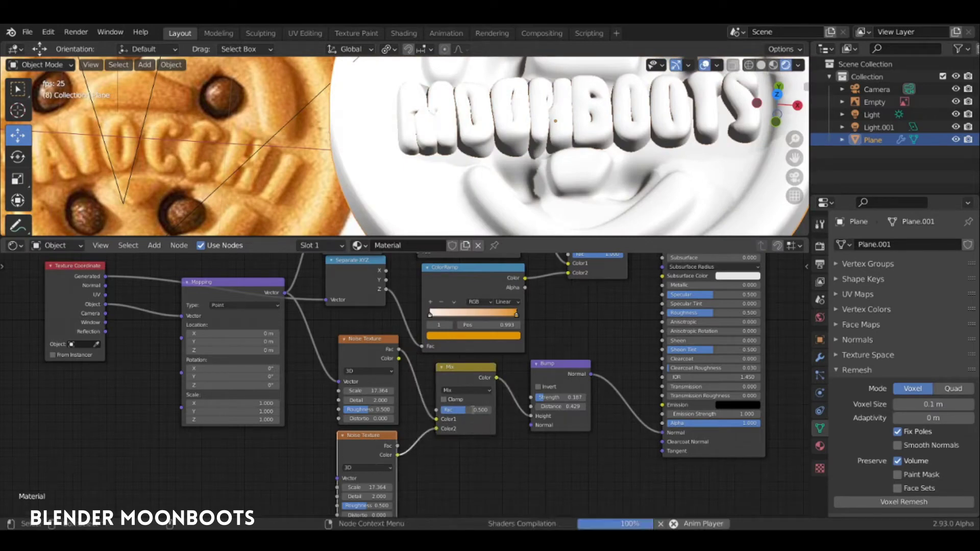
# Set the Mix to Multiply with factor 0.5 and feed Mapping's Vector into the second noise.
pyautogui.click(467, 410)
pyautogui.write('0.5')
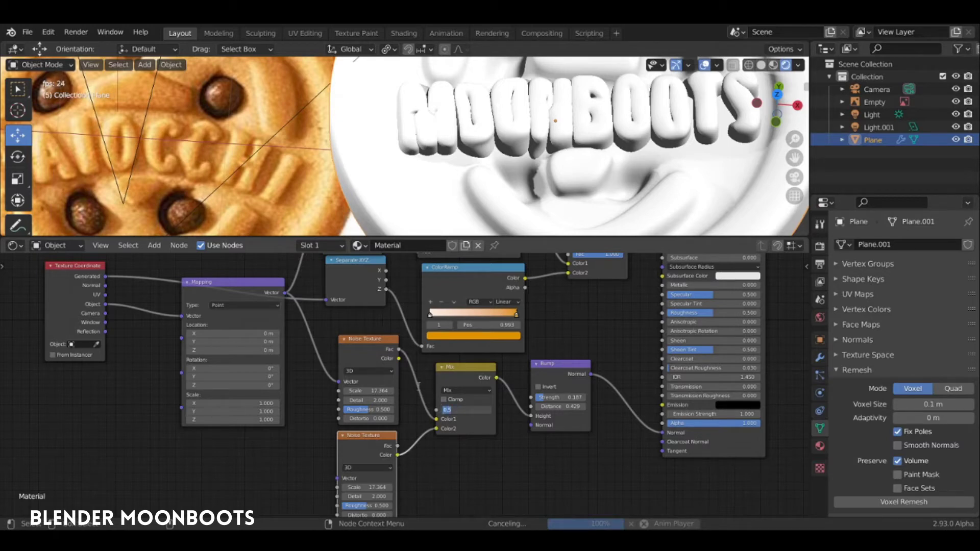
pyautogui.press('Return')
pyautogui.click(469, 391)
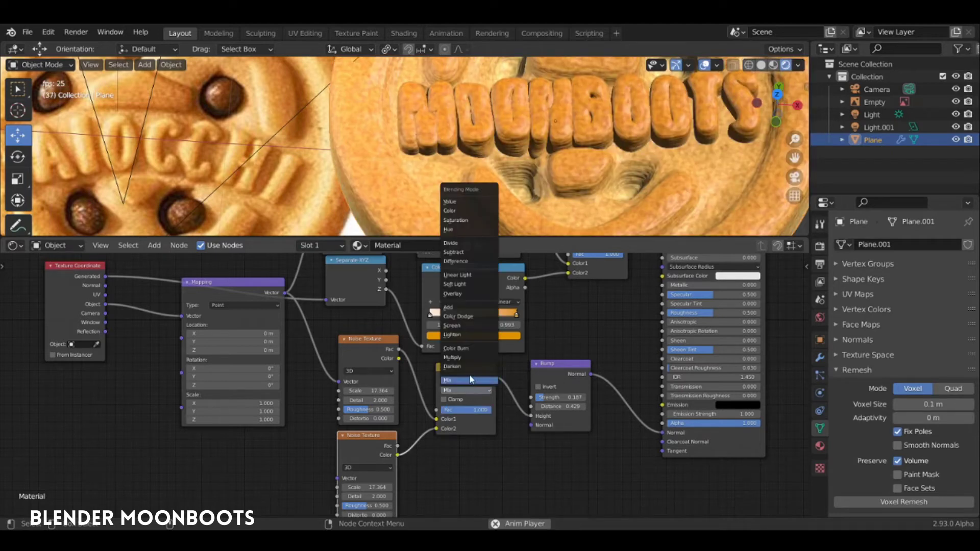
pyautogui.click(465, 358)
pyautogui.click(280, 295)
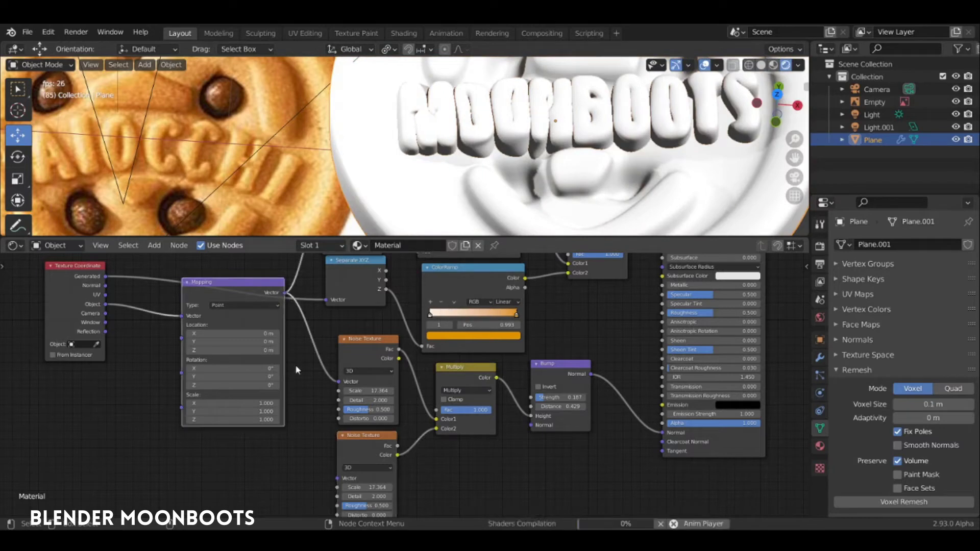
pyautogui.moveTo(285, 293); pyautogui.dragTo(341, 479)
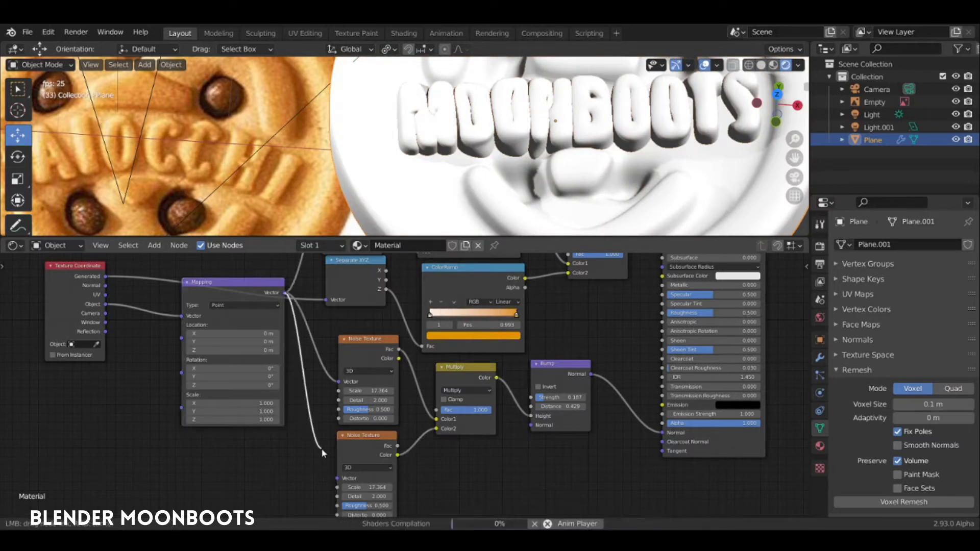
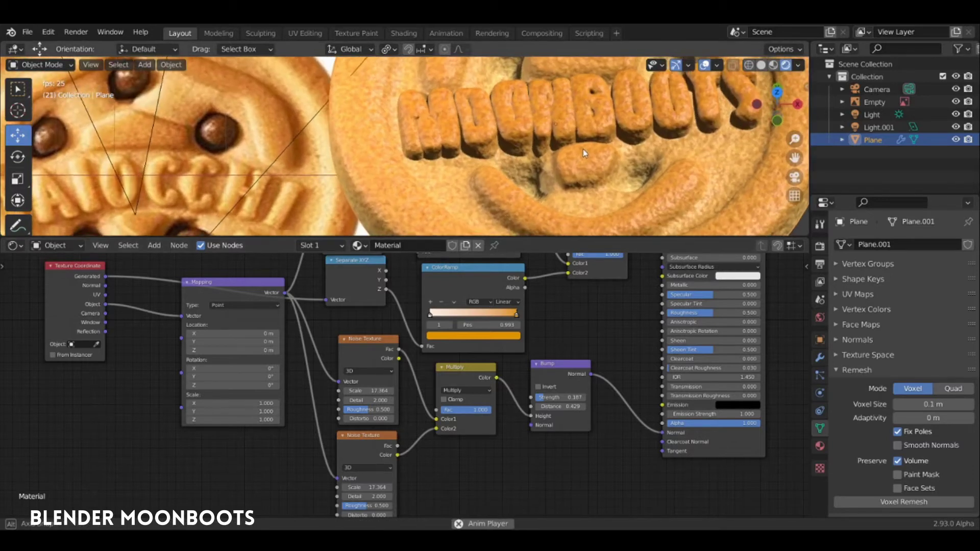
# Raise one noise texture's scale, lower the second to 5.677, and shift the Bump and Multiply nodes right.
pyautogui.moveTo(368, 487); pyautogui.dragTo(379, 492)
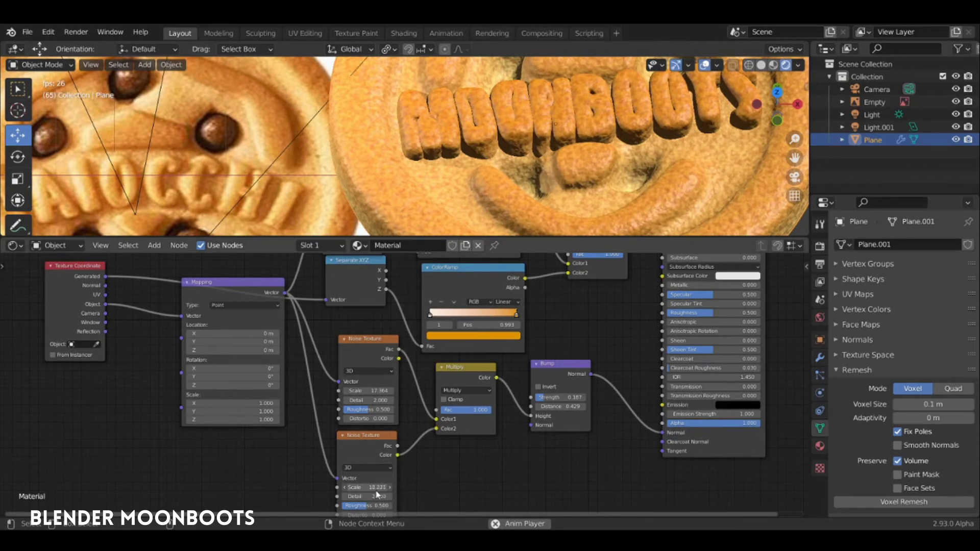
pyautogui.moveTo(372, 491); pyautogui.dragTo(352, 491)
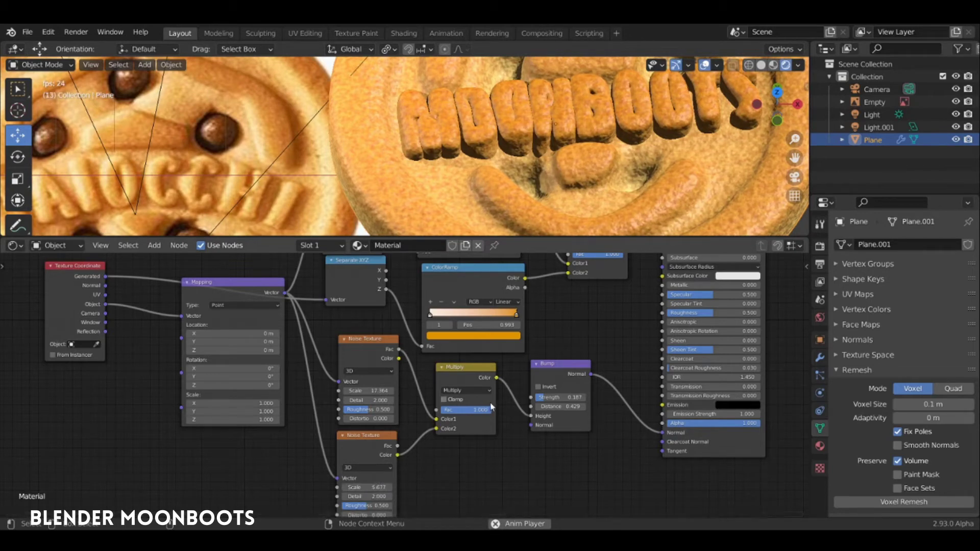
pyautogui.scroll(-2, 489, 414)
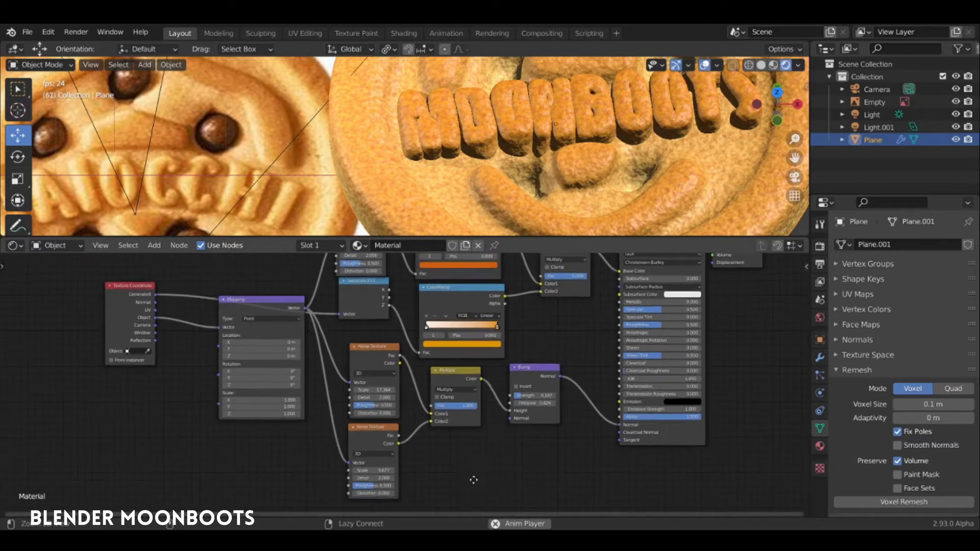
pyautogui.scroll(-1, 472, 475)
pyautogui.moveTo(513, 374); pyautogui.dragTo(538, 377)
pyautogui.click(457, 379)
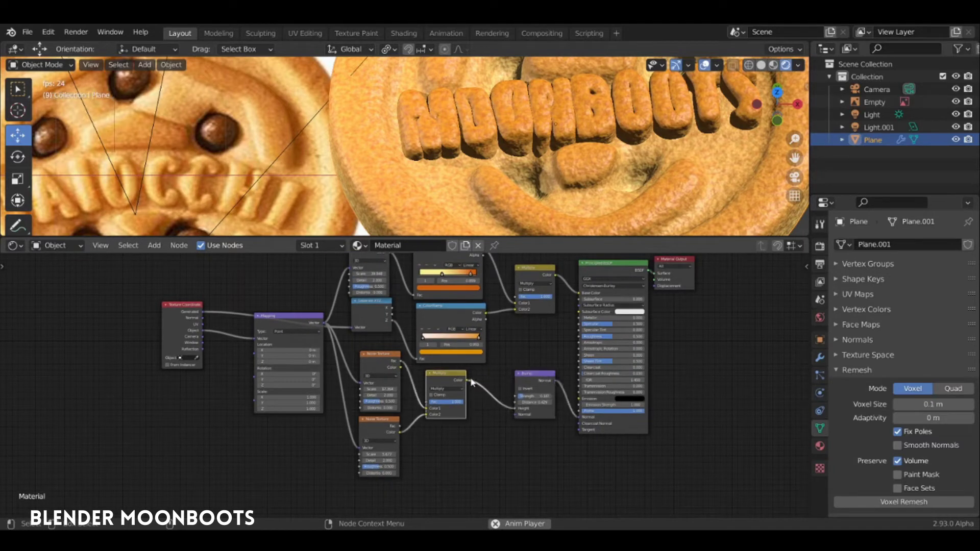
pyautogui.moveTo(461, 378); pyautogui.dragTo(476, 379)
pyautogui.scroll(1, 434, 403)
pyautogui.scroll(1, 408, 418)
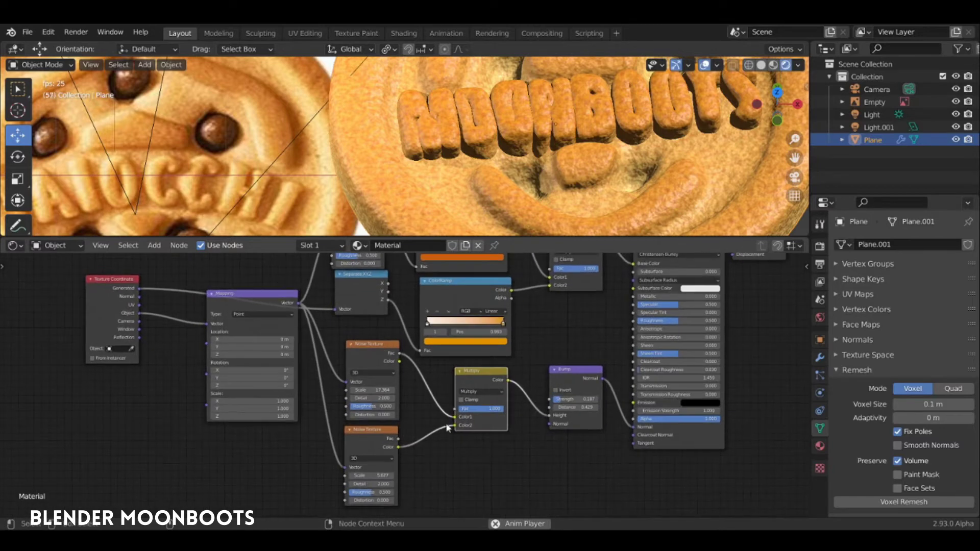
# Preview the lower noise, upper noise and Multiply result, with the lower noise scale set to about 4.
pyautogui.keyDown('ctrl'); pyautogui.keyDown('shift'); pyautogui.click(371, 434); pyautogui.keyUp('shift'); pyautogui.keyUp('ctrl')
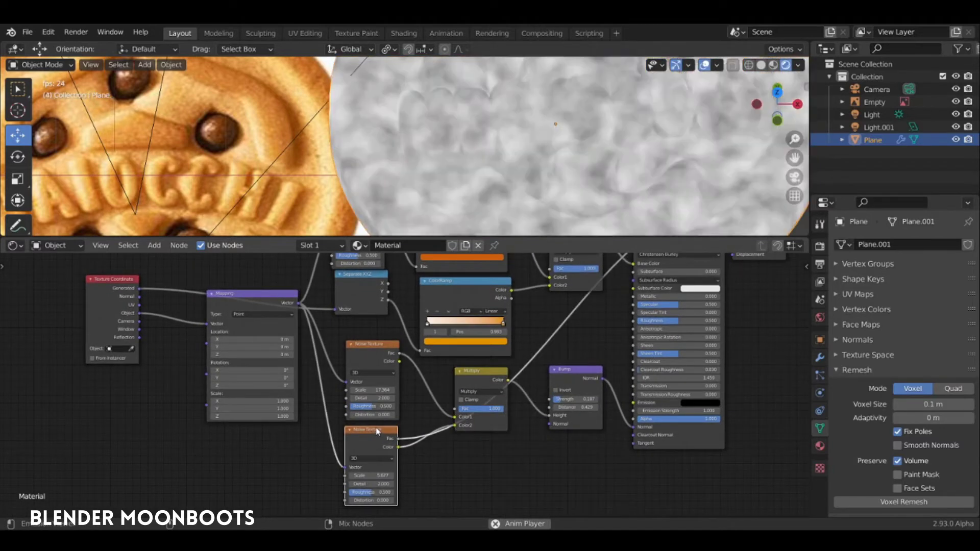
pyautogui.moveTo(393, 478); pyautogui.dragTo(389, 479)
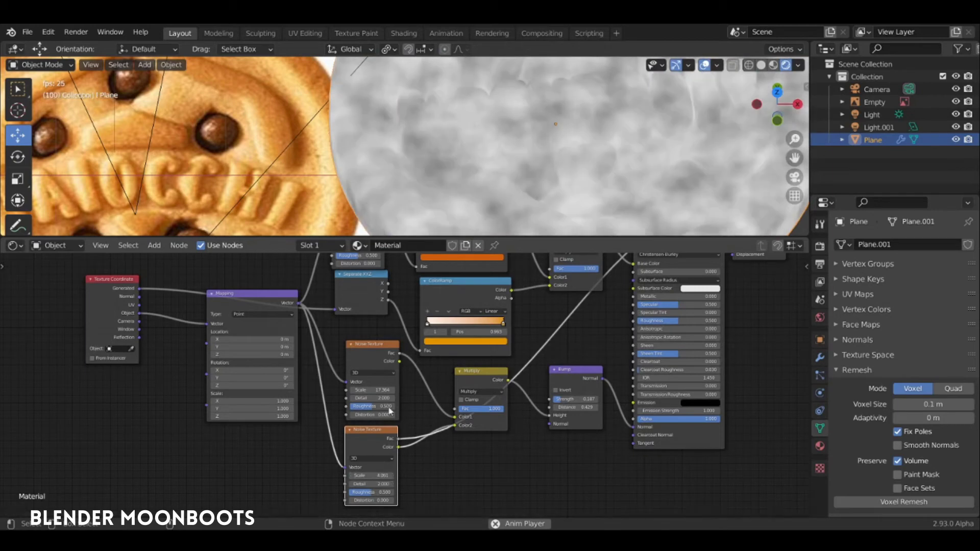
pyautogui.keyDown('ctrl'); pyautogui.keyDown('shift'); pyautogui.click(374, 347); pyautogui.keyUp('shift'); pyautogui.keyUp('ctrl')
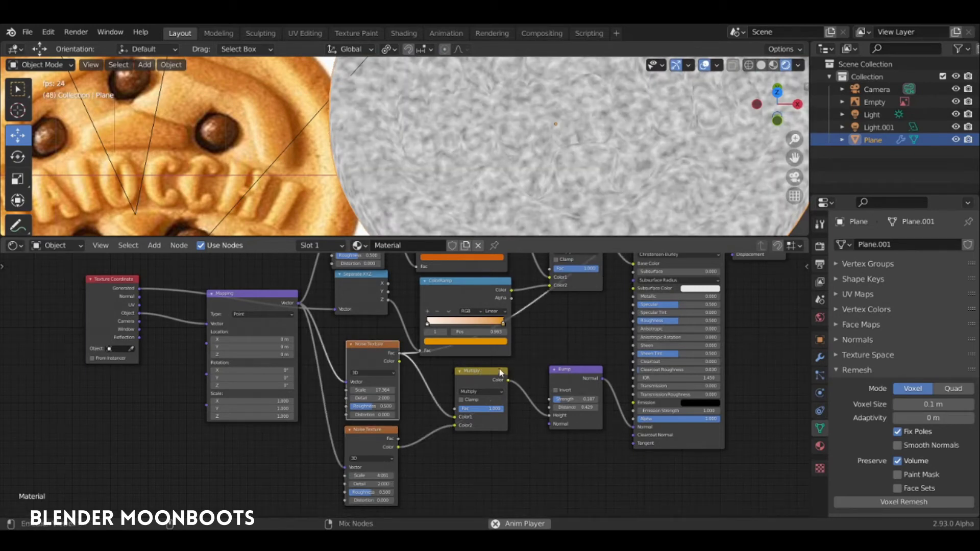
pyautogui.scroll(-1, 549, 337)
pyautogui.moveTo(542, 344); pyautogui.dragTo(492, 396, button='middle')
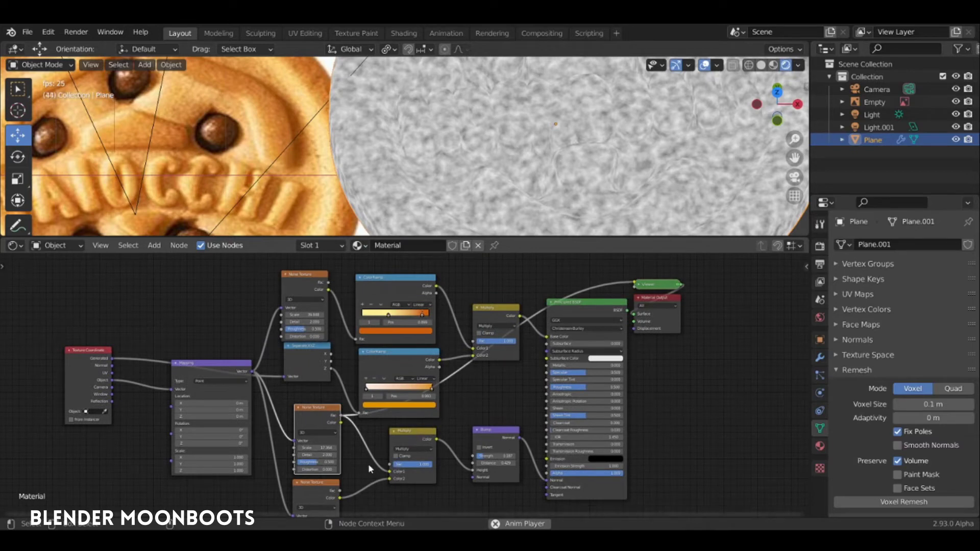
pyautogui.keyDown('ctrl'); pyautogui.keyDown('shift'); pyautogui.click(410, 437); pyautogui.keyUp('shift'); pyautogui.keyUp('ctrl')
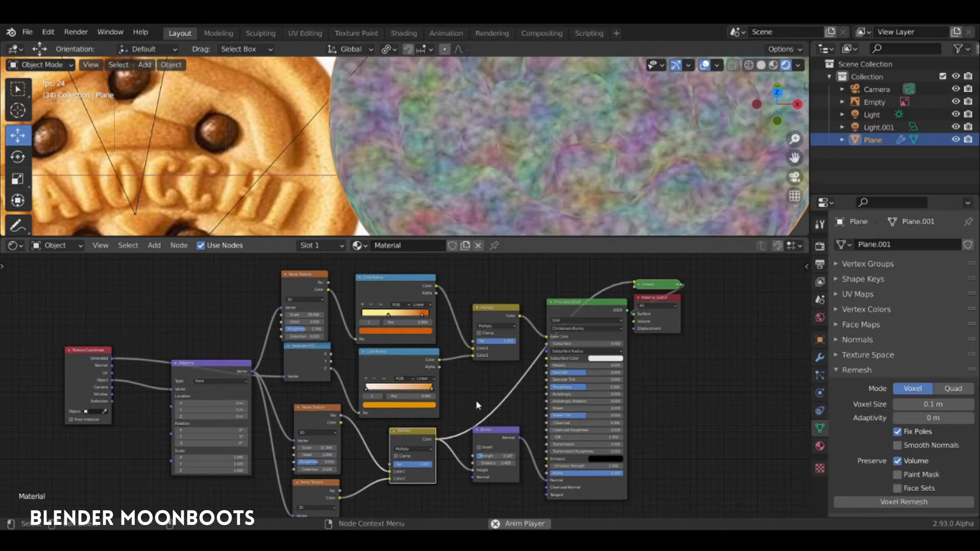
pyautogui.scroll(2, 475, 401)
pyautogui.scroll(1, 406, 438)
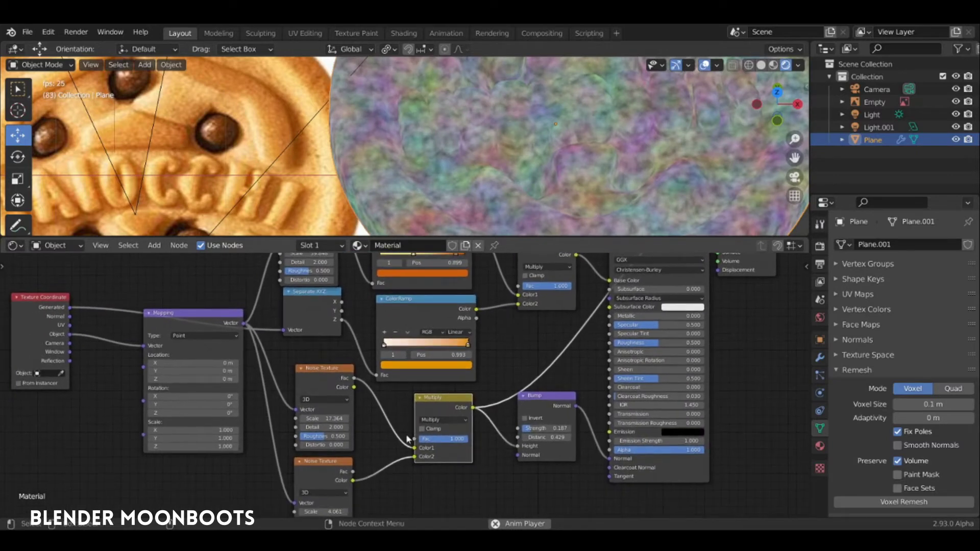
# Link the bottom noise's Fac into Multiply Color2 and restore the full shaded material preview.
pyautogui.moveTo(352, 472); pyautogui.dragTo(414, 456)
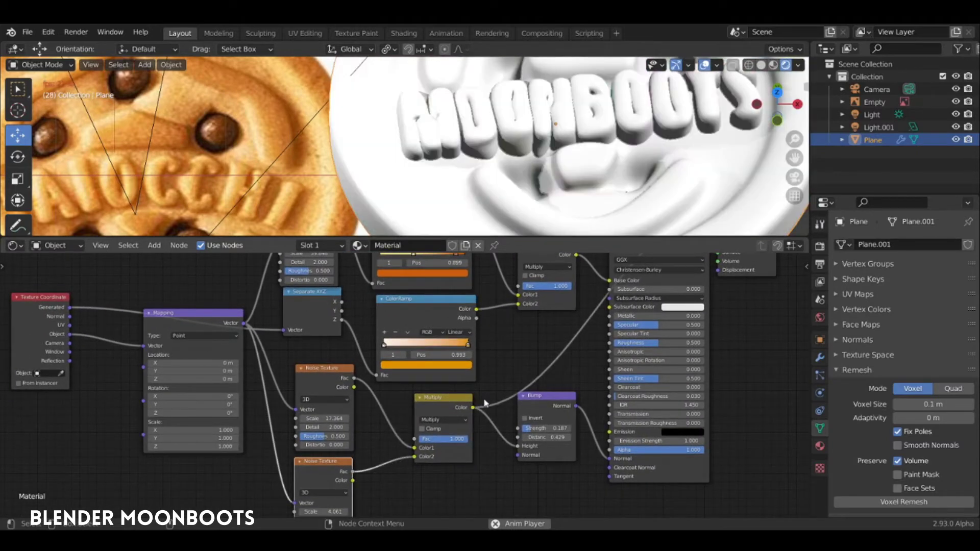
pyautogui.keyDown('ctrl'); pyautogui.keyDown('shift'); pyautogui.click(529, 343); pyautogui.keyUp('shift'); pyautogui.keyUp('ctrl')
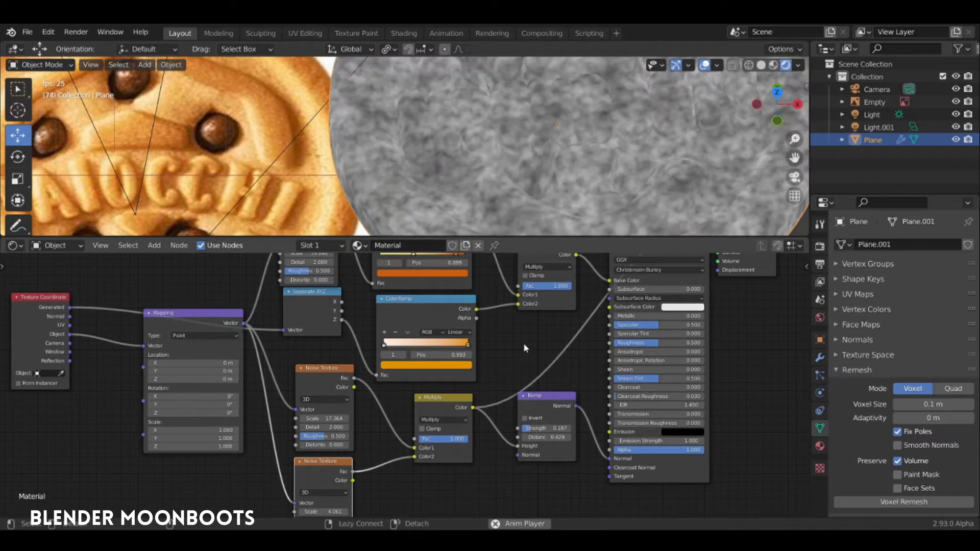
pyautogui.scroll(-1, 561, 316)
pyautogui.keyDown('ctrl'); pyautogui.keyDown('shift'); pyautogui.click(599, 305); pyautogui.keyUp('shift'); pyautogui.keyUp('ctrl')
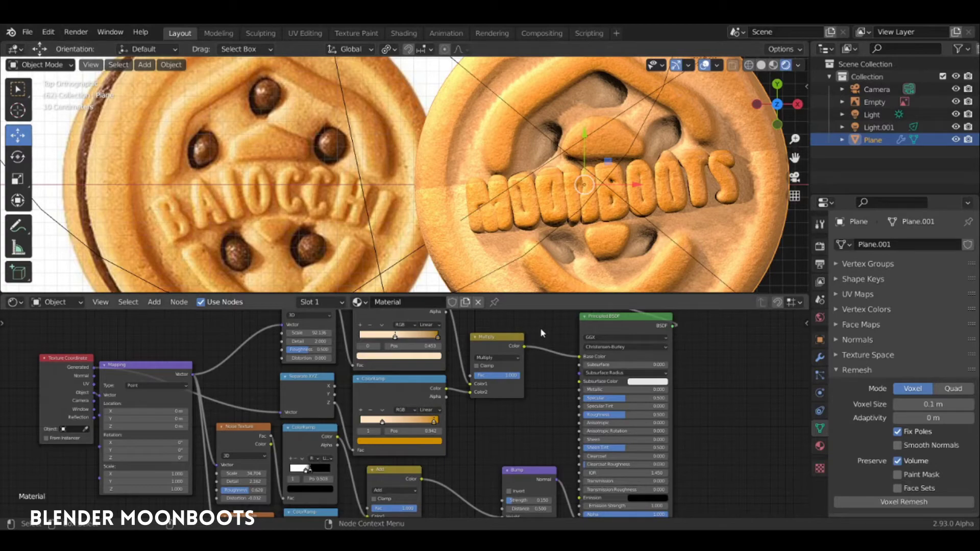
# Maximize the Shader Editor and raise the ColorRamp, Separate XYZ and Add nodes into line.
pyautogui.hotkey('ctrl', 'space')
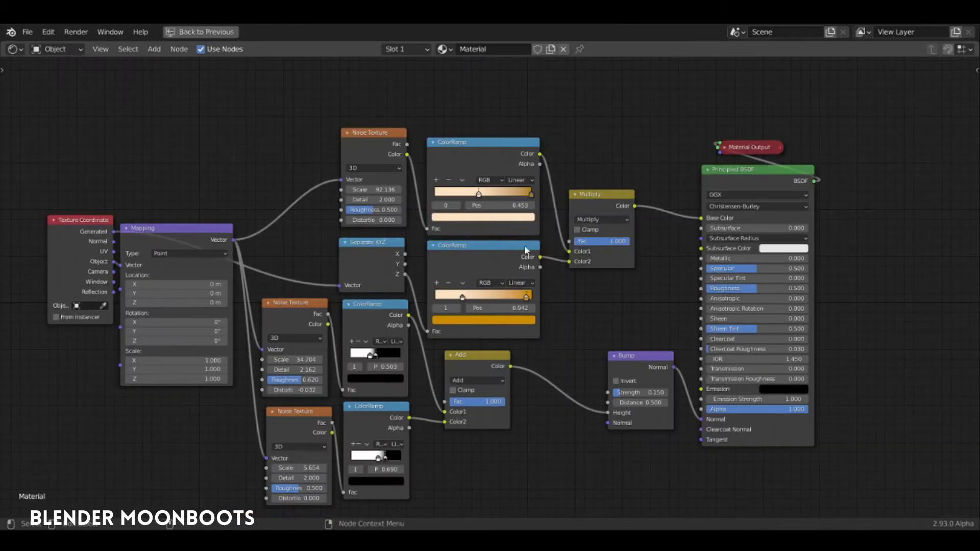
pyautogui.moveTo(465, 144); pyautogui.dragTo(465, 132)
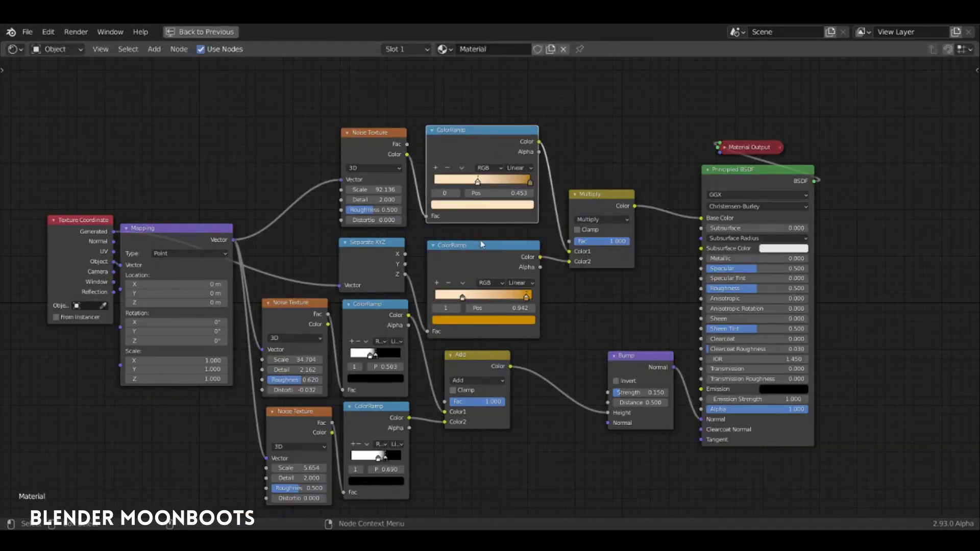
pyautogui.moveTo(459, 245); pyautogui.dragTo(461, 234)
pyautogui.click(385, 242)
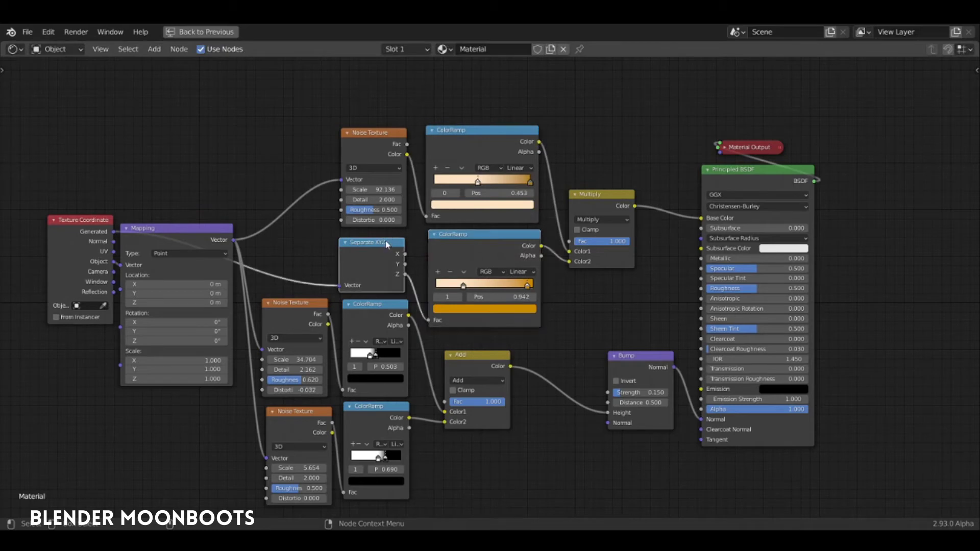
pyautogui.moveTo(387, 245); pyautogui.dragTo(387, 237)
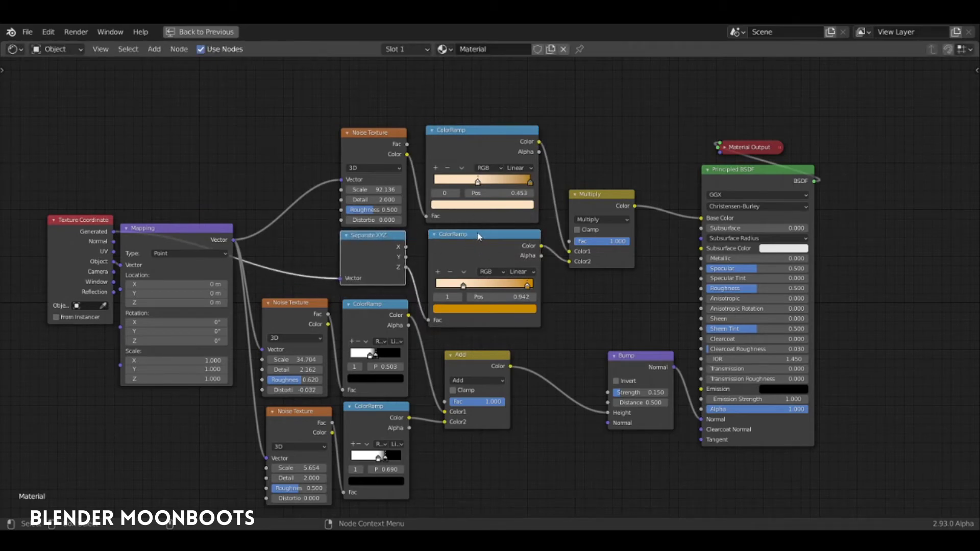
pyautogui.moveTo(479, 371); pyautogui.dragTo(476, 356)
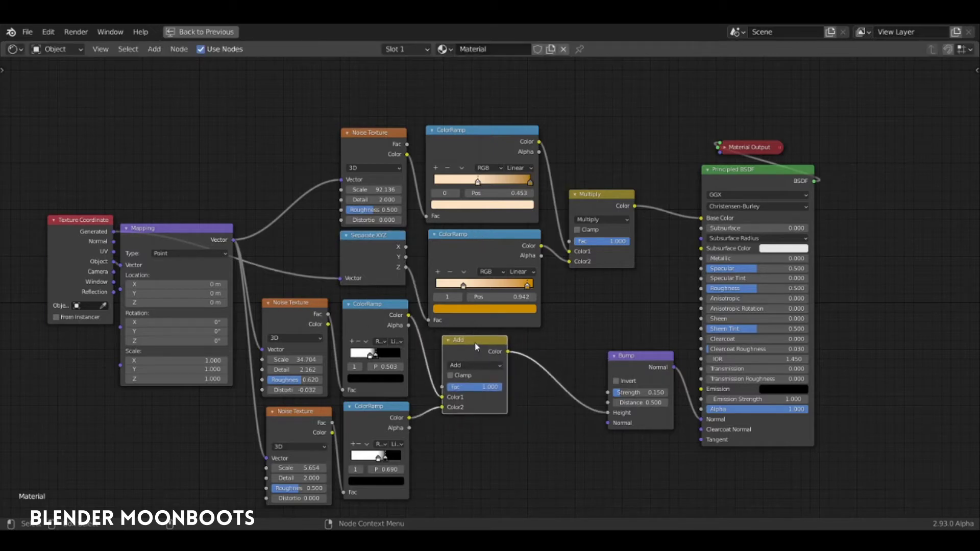
# Align the Bump, ColorRamp and two Noise Texture nodes, then return to the normal layout.
pyautogui.scroll(1, 476, 339)
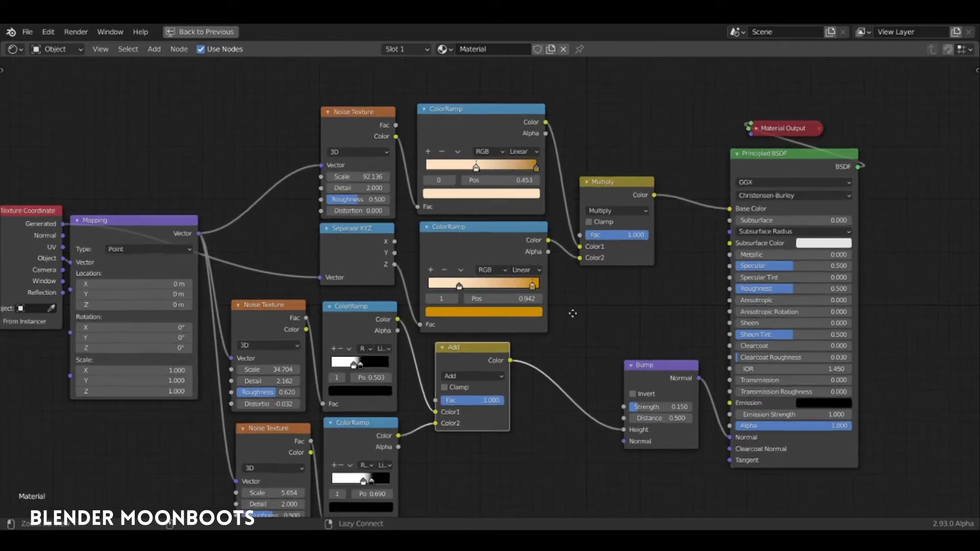
pyautogui.moveTo(586, 314); pyautogui.dragTo(628, 289, button='middle')
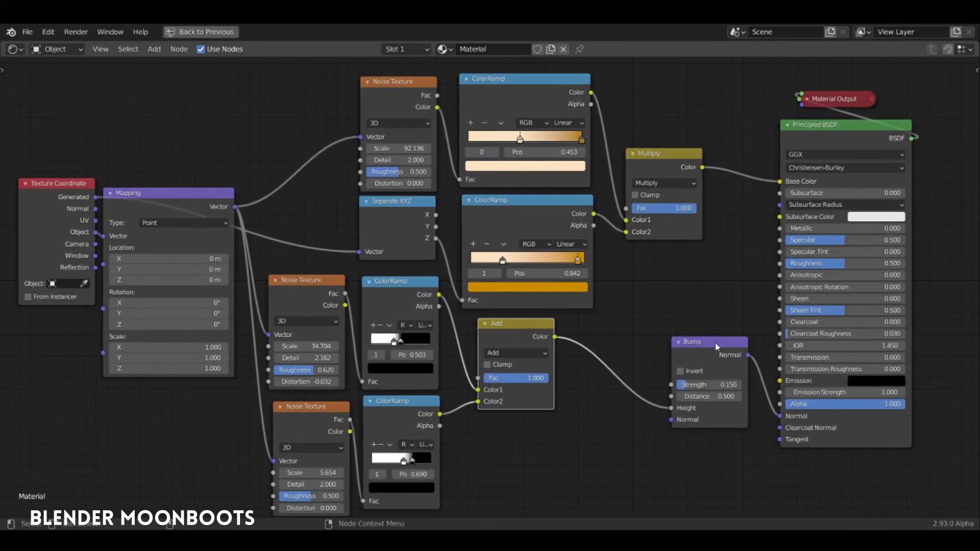
pyautogui.moveTo(716, 347); pyautogui.dragTo(662, 333)
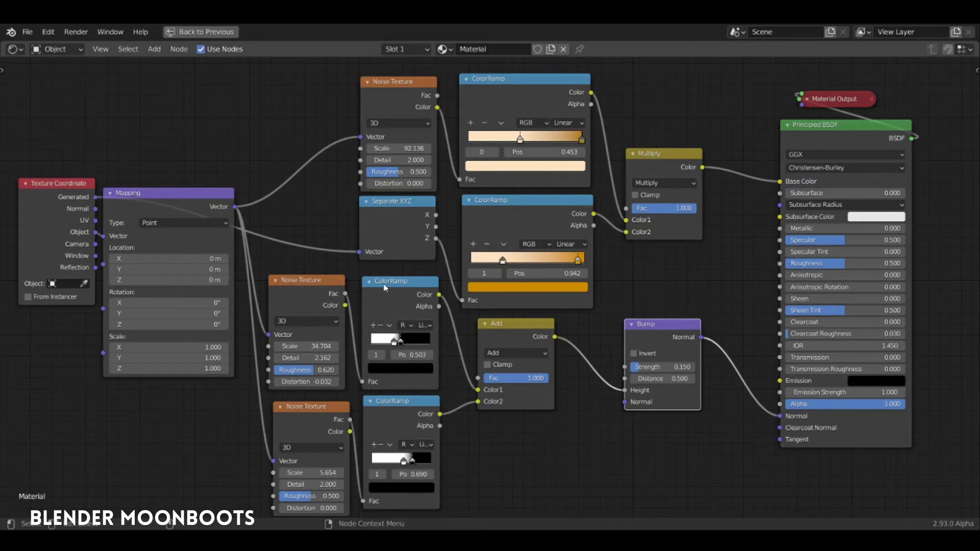
pyautogui.moveTo(385, 289); pyautogui.dragTo(384, 285)
pyautogui.moveTo(319, 279)
pyautogui.mouseDown()
pyautogui.moveTo(321, 269)
pyautogui.moveTo(321, 277)
pyautogui.mouseUp()
pyautogui.moveTo(330, 408); pyautogui.dragTo(327, 398)
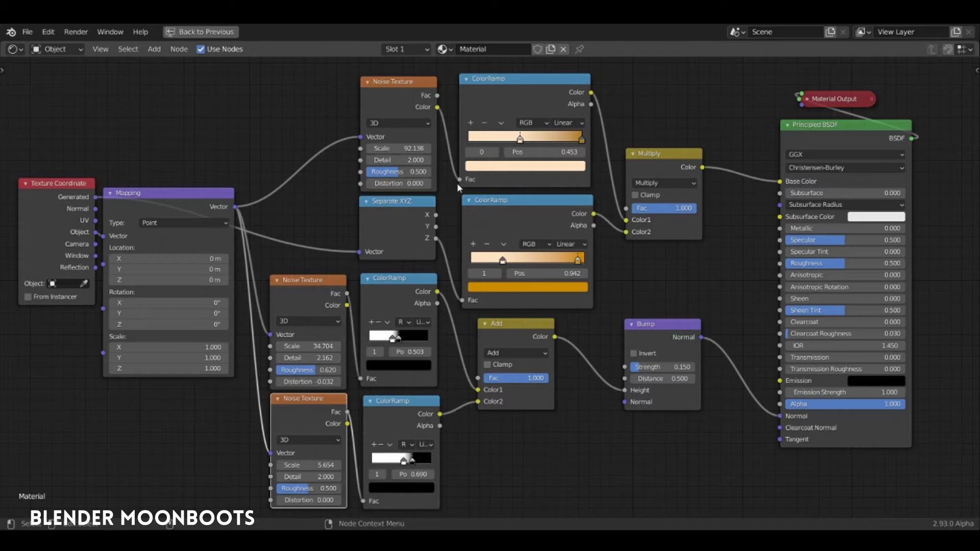
pyautogui.hotkey('ctrl', 'space')
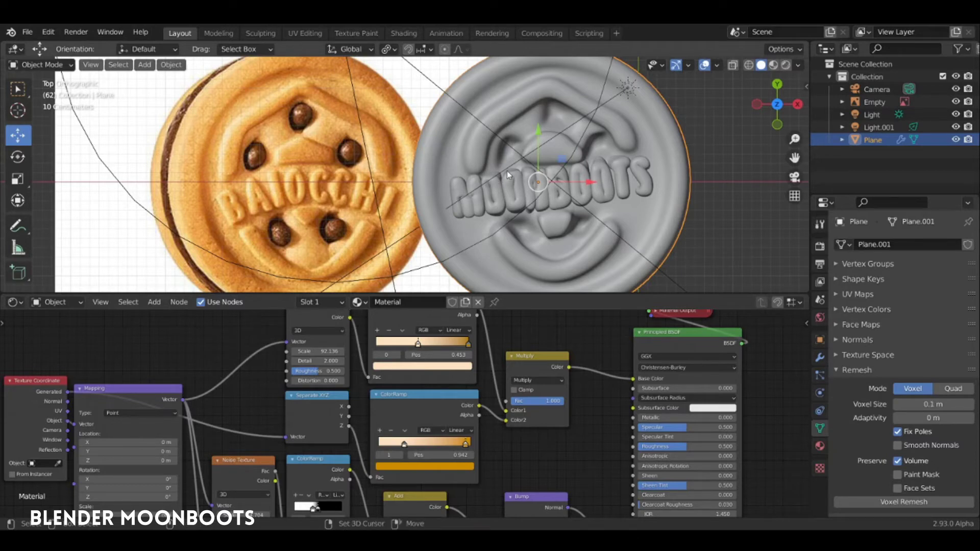
# Add a cube onto the MOONBOOTS cookie and scale it down to 0.215.
pyautogui.hotkey('shift', 'a')
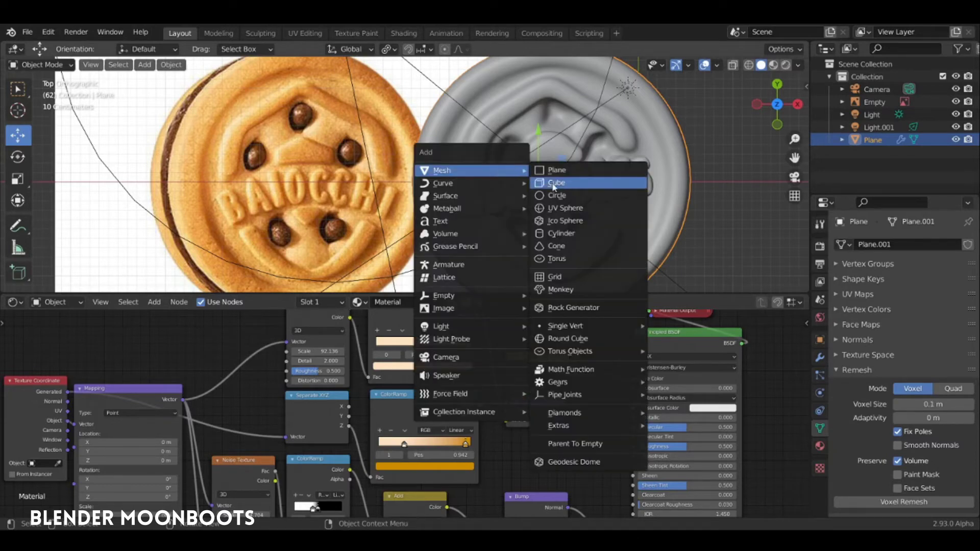
pyautogui.click(556, 182)
pyautogui.scroll(-5, 493, 182)
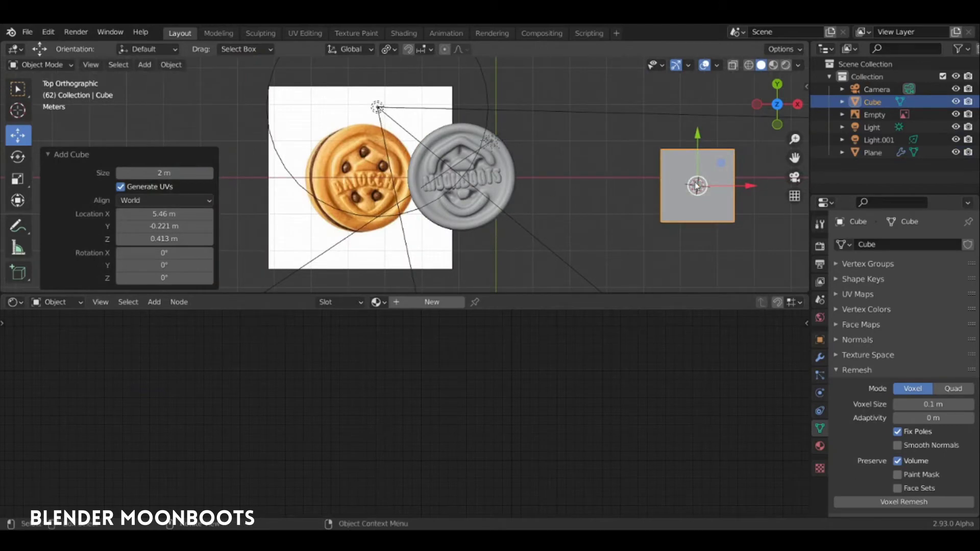
pyautogui.moveTo(751, 189); pyautogui.dragTo(550, 186)
pyautogui.press('s')
pyautogui.click(504, 185)
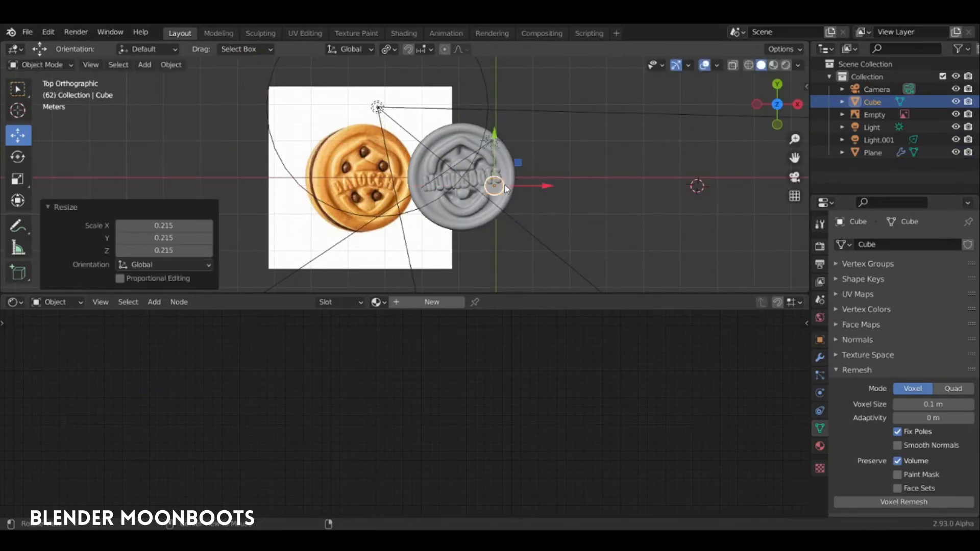
pyautogui.scroll(5, 505, 184)
# Subdivide the cube's mesh in Edit Mode with smoothness 0.026.
pyautogui.press('Tab')
pyautogui.scroll(1, 708, 196)
pyautogui.moveTo(702, 210); pyautogui.dragTo(692, 220, button='middle')
pyautogui.rightClick(691, 220)
pyautogui.moveTo(628, 219)
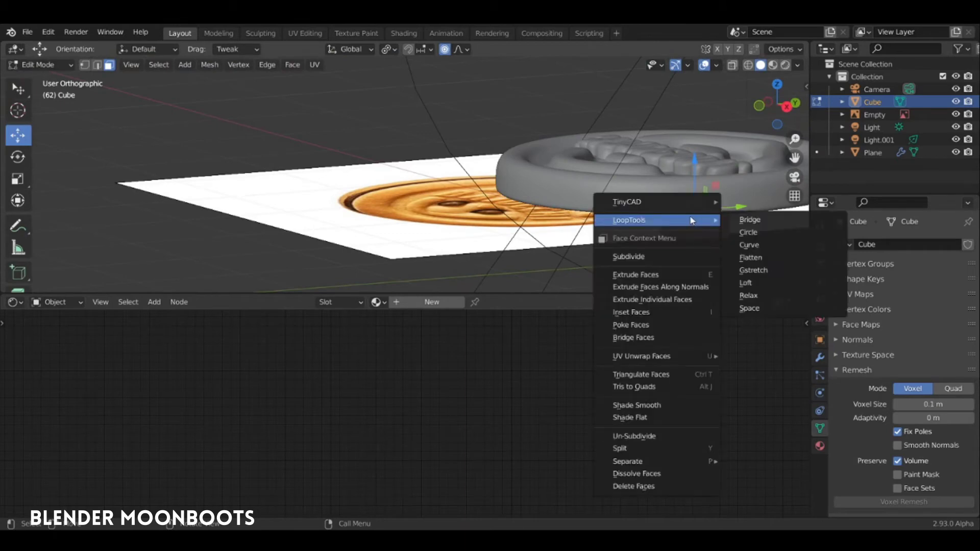
pyautogui.click(675, 256)
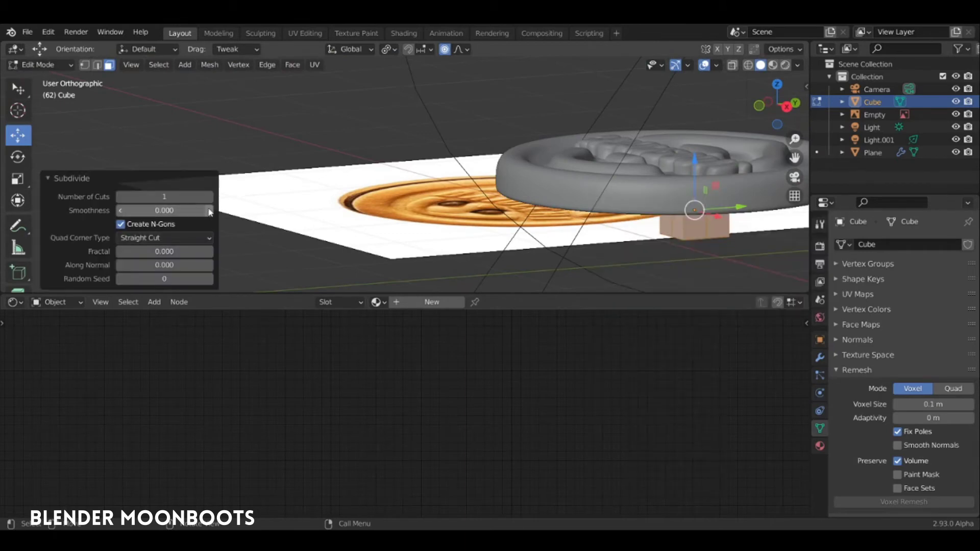
pyautogui.moveTo(204, 210); pyautogui.dragTo(643, 185)
# Lift the mesh 0.7142 m with proportional editing, then select cube and disc with disc active.
pyautogui.moveTo(656, 179)
pyautogui.mouseDown(button='middle')
pyautogui.moveTo(698, 172)
pyautogui.moveTo(658, 211)
pyautogui.moveTo(644, 184)
pyautogui.mouseUp(button='middle')
pyautogui.press('g')
pyautogui.click(692, 133)
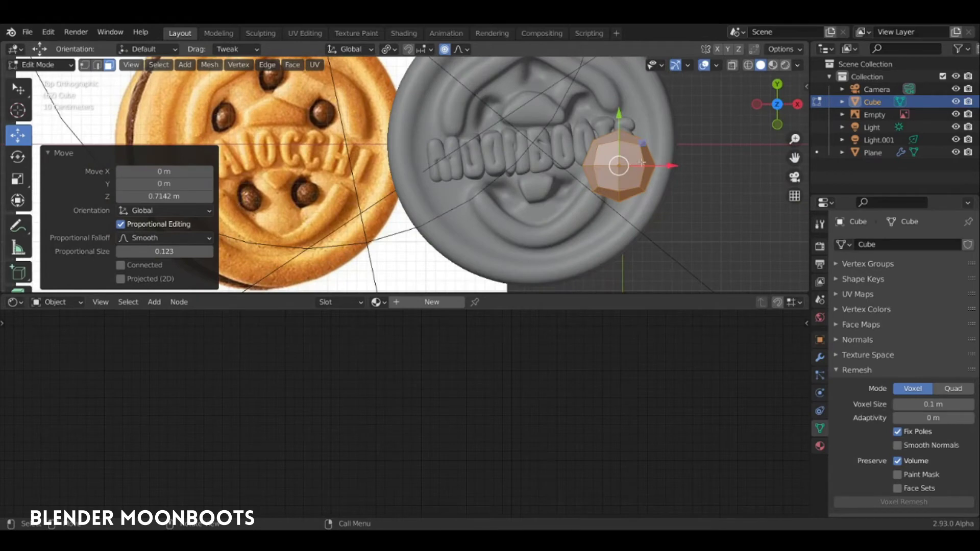
pyautogui.scroll(-1, 641, 163)
pyautogui.scroll(-1, 648, 182)
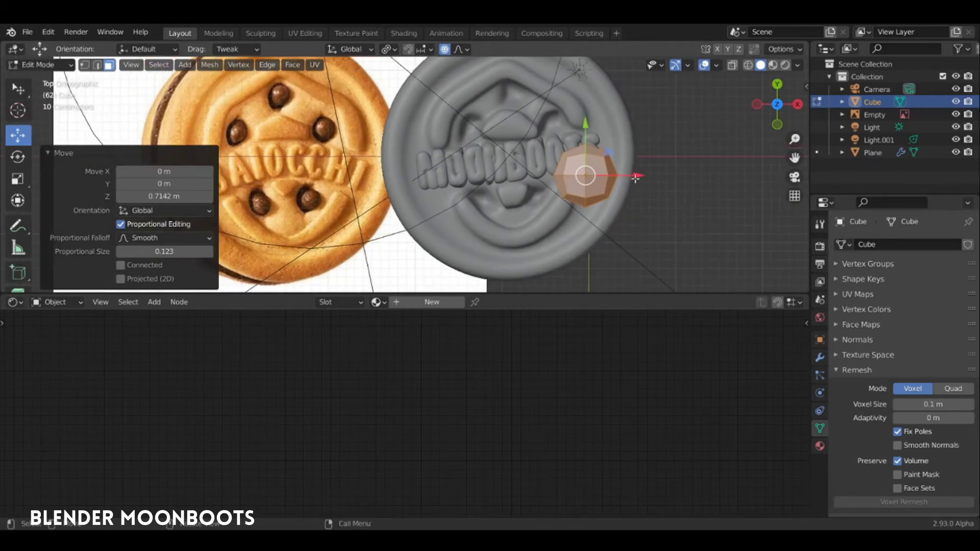
pyautogui.press('Tab')
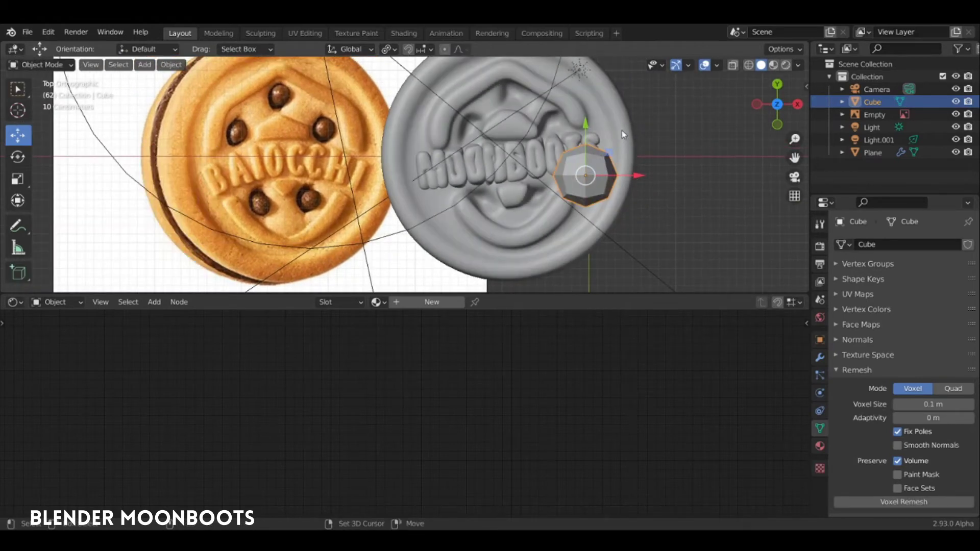
pyautogui.keyDown('shift'); pyautogui.click(630, 144); pyautogui.keyUp('shift')
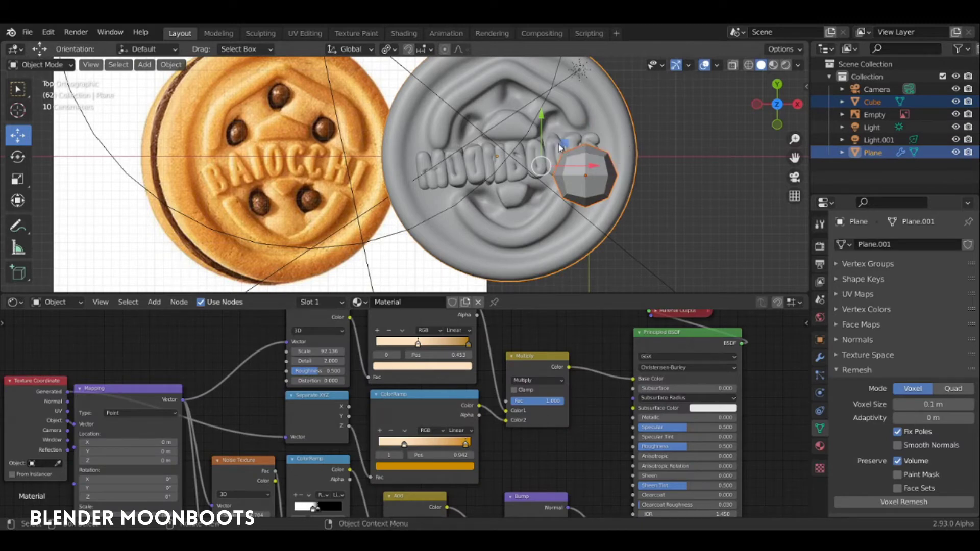
# Join the bump into the disc and, in Edit Mode, move it above the lettering at 0.569 scale.
pyautogui.hotkey('ctrl', 'j')
pyautogui.press('Tab')
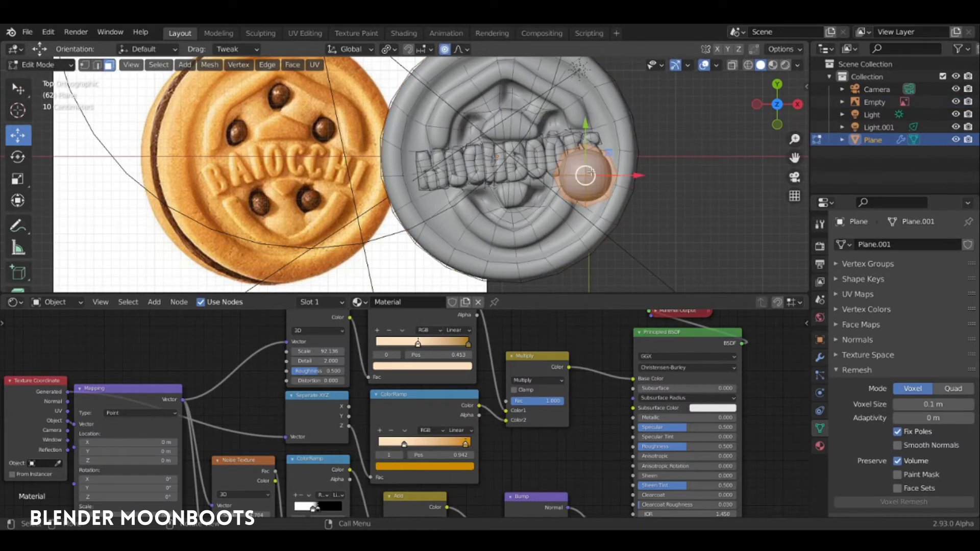
pyautogui.moveTo(611, 187); pyautogui.dragTo(584, 134)
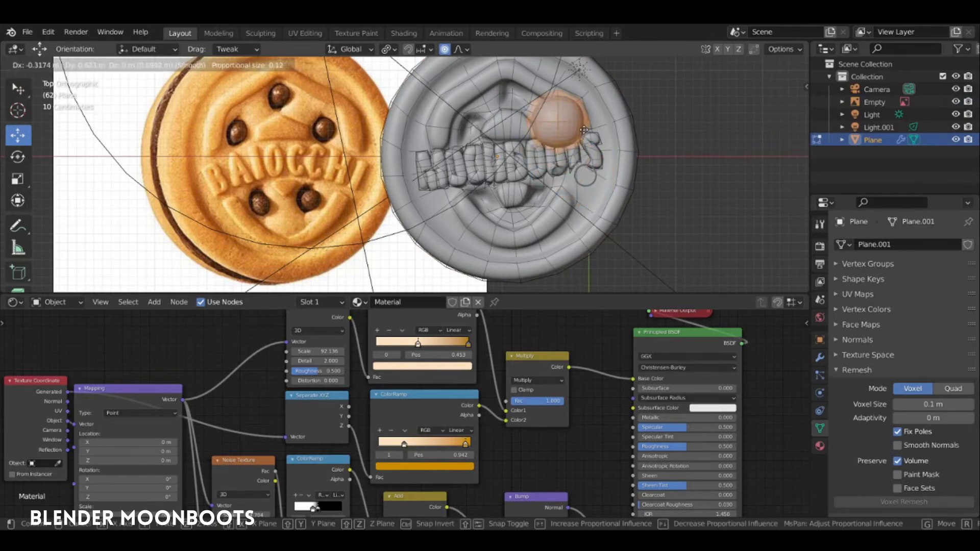
pyautogui.press('s')
pyautogui.click(585, 121)
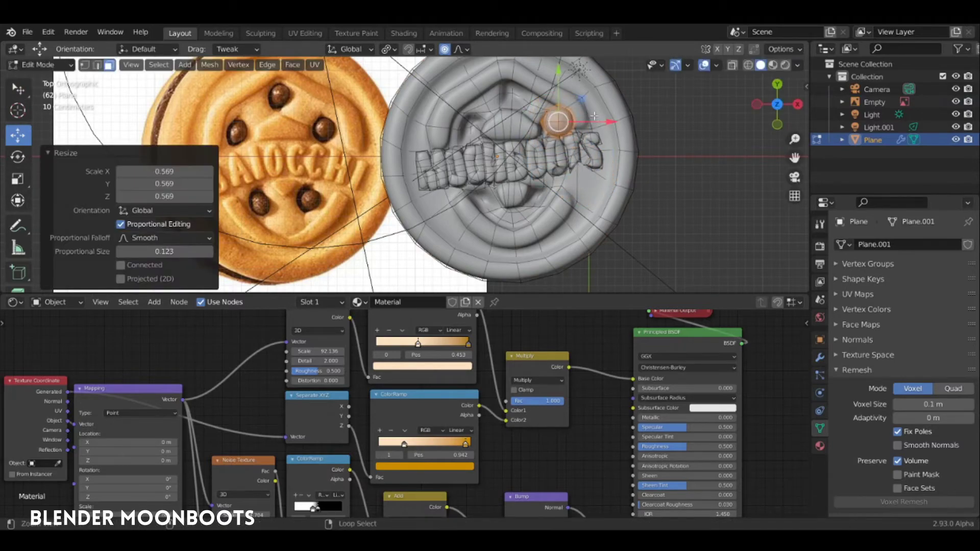
# Sink the chip bump down into the disc surface, checking its depth from an angle.
pyautogui.scroll(3, 587, 153)
pyautogui.scroll(-2, 594, 171)
pyautogui.moveTo(593, 171); pyautogui.dragTo(587, 128, button='middle')
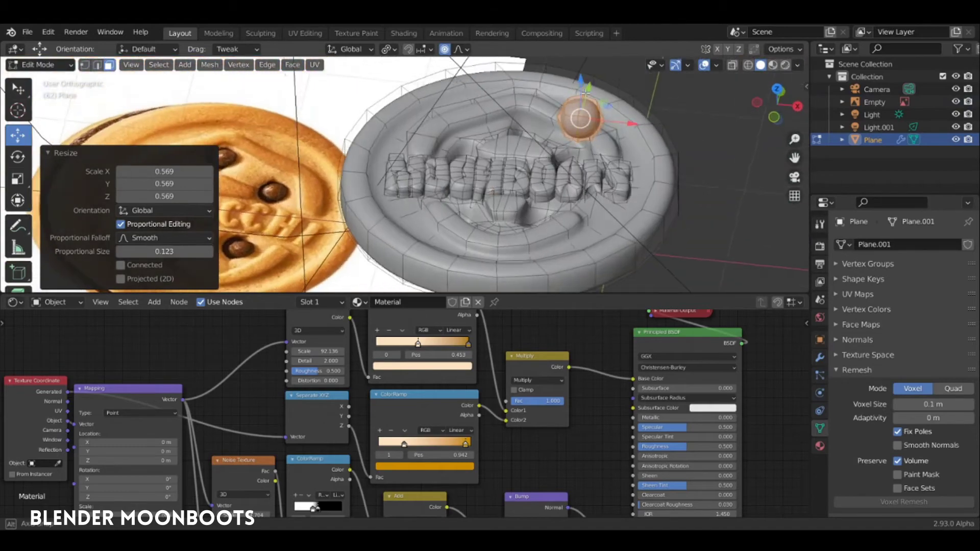
pyautogui.moveTo(582, 125); pyautogui.dragTo(606, 142)
pyautogui.press('KP_7')
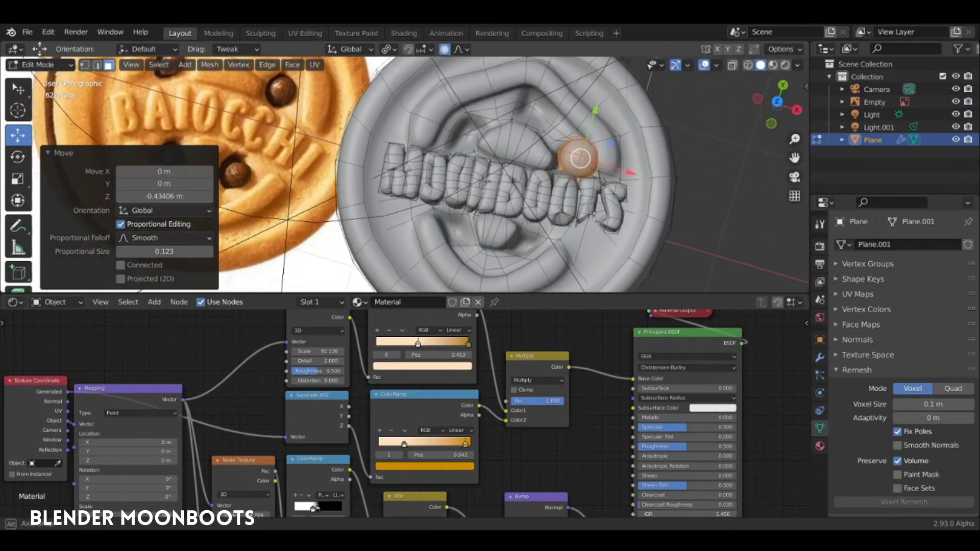
pyautogui.scroll(1, 604, 162)
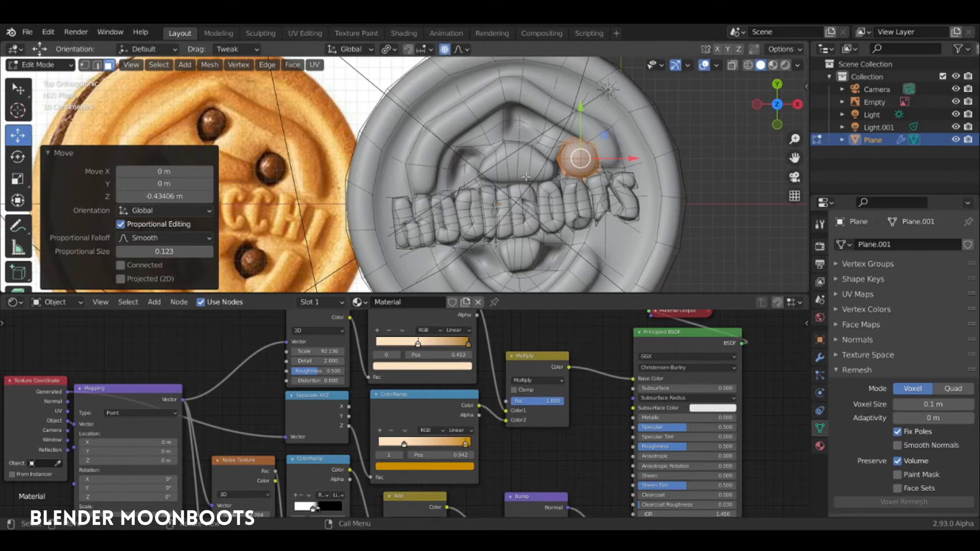
pyautogui.moveTo(572, 162)
pyautogui.mouseDown(button='middle')
pyautogui.moveTo(558, 200)
pyautogui.moveTo(549, 188)
pyautogui.mouseUp(button='middle')
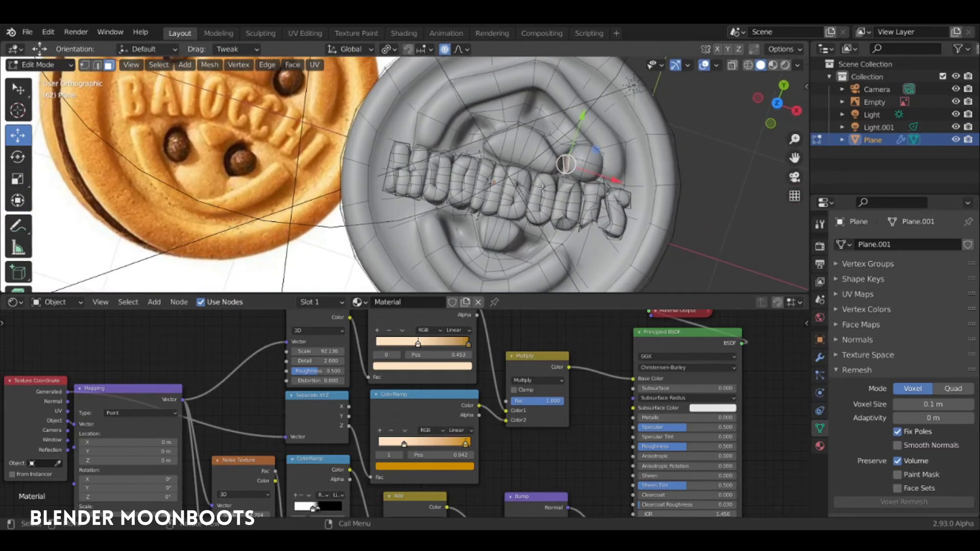
pyautogui.press('KP_7')
# Enable Connected Only proportional falloff, then reposition and slightly sink the linked bump.
pyautogui.click(464, 49)
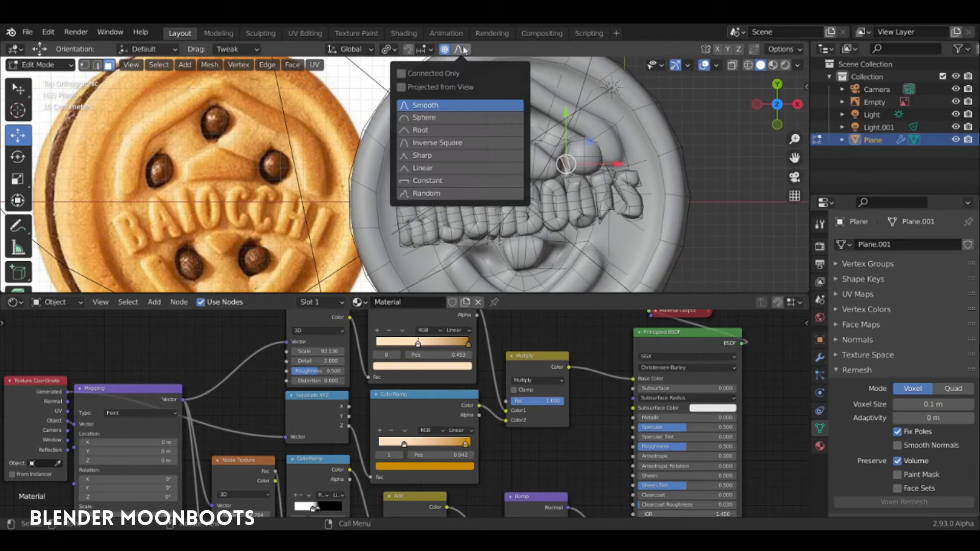
pyautogui.click(402, 74)
pyautogui.moveTo(565, 164)
pyautogui.mouseDown()
pyautogui.moveTo(591, 149)
pyautogui.moveTo(618, 152)
pyautogui.mouseUp()
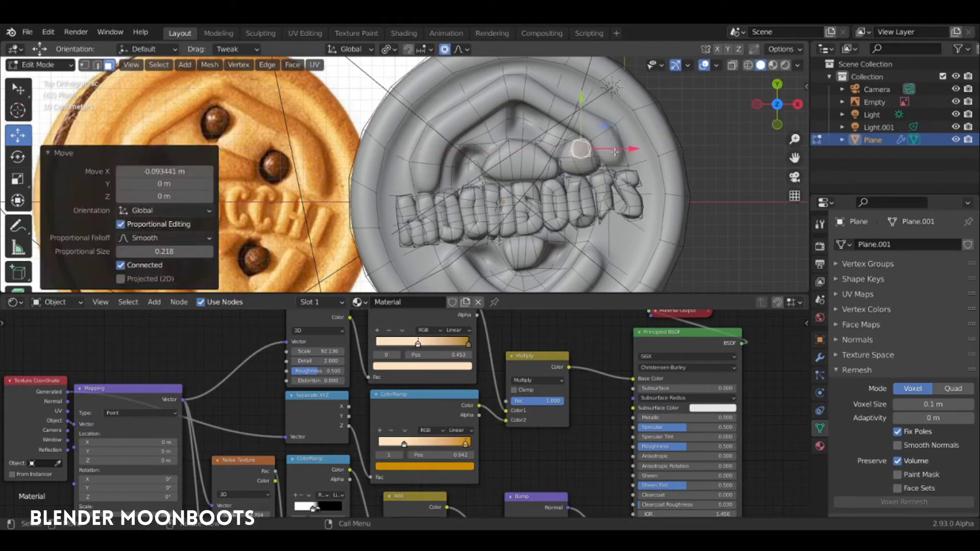
pyautogui.moveTo(618, 151)
pyautogui.mouseDown(button='middle')
pyautogui.moveTo(612, 66)
pyautogui.moveTo(581, 151)
pyautogui.mouseUp(button='middle')
pyautogui.press('l')
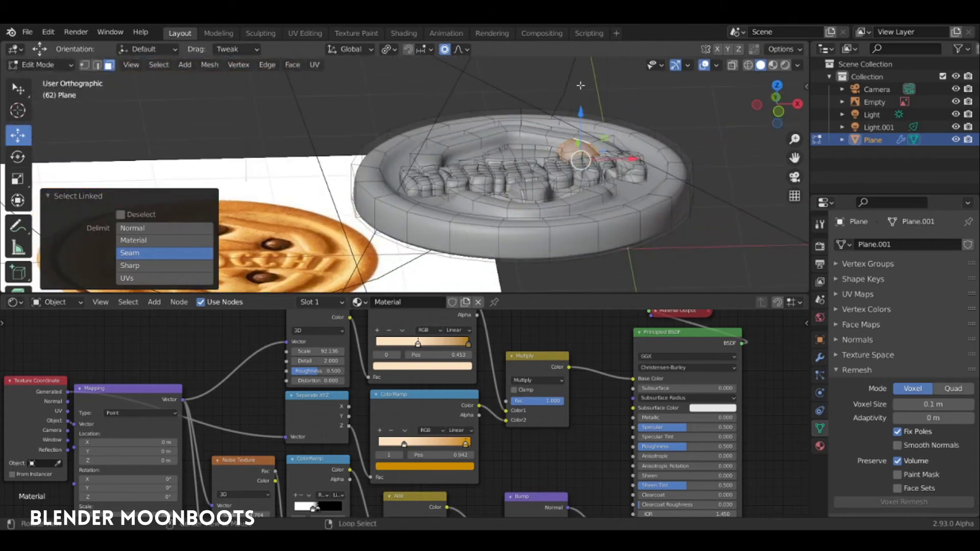
pyautogui.moveTo(582, 146)
pyautogui.mouseDown()
pyautogui.moveTo(581, 124)
pyautogui.moveTo(581, 136)
pyautogui.mouseUp()
pyautogui.press('KP_7')
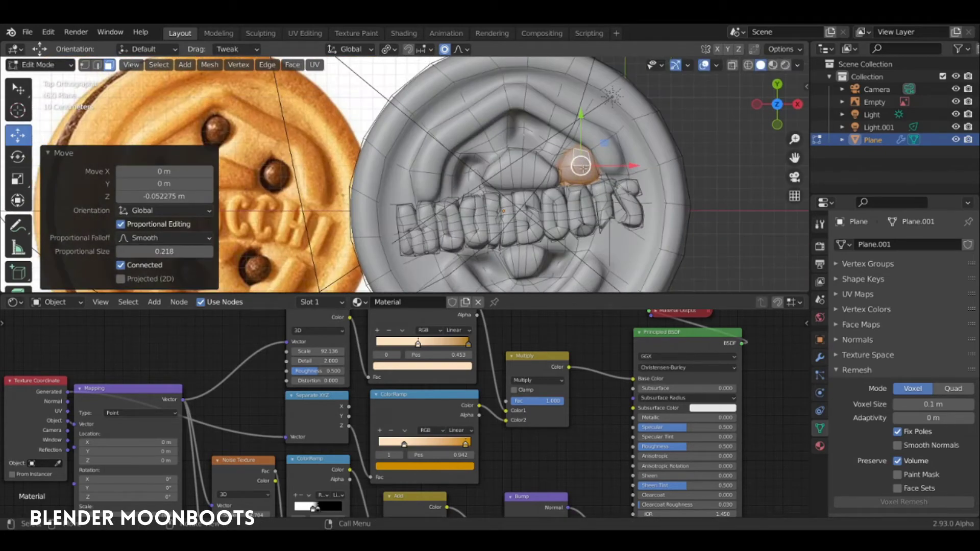
# Place two rotated bump copies, above the lettering at 216° and left of it at 69.1°.
pyautogui.hotkey('shift', 'd')
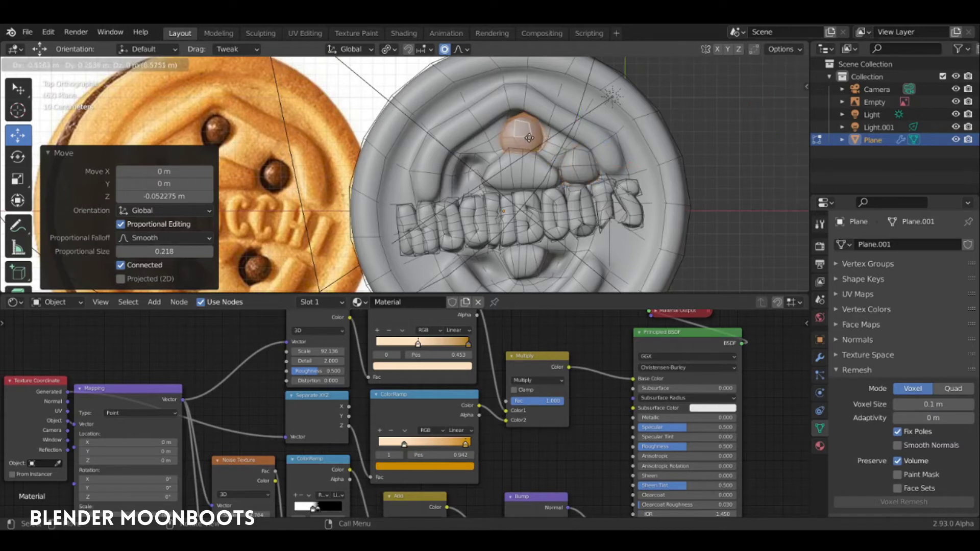
pyautogui.click(549, 116)
pyautogui.press('r')
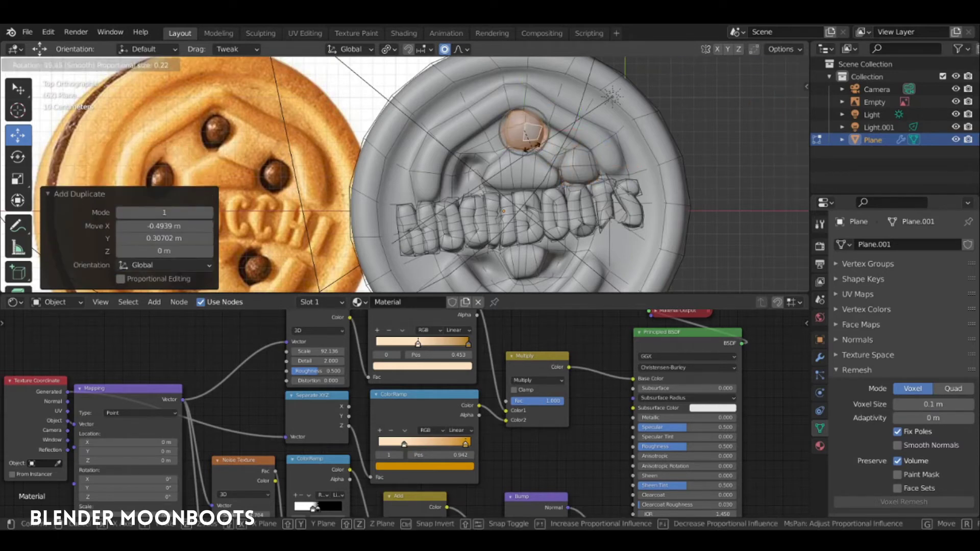
pyautogui.click(510, 128)
pyautogui.hotkey('shift', 'd')
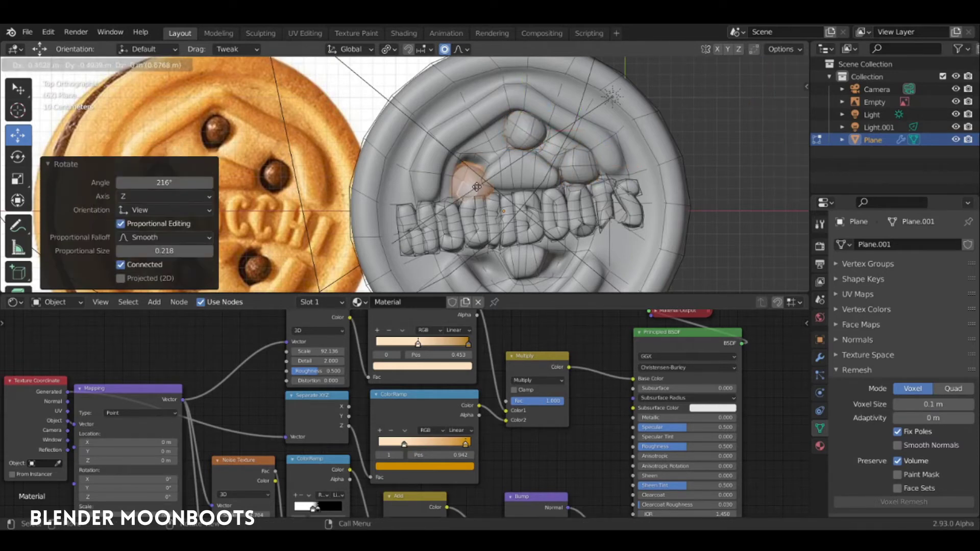
pyautogui.click(470, 196)
pyautogui.press('r')
pyautogui.click(471, 199)
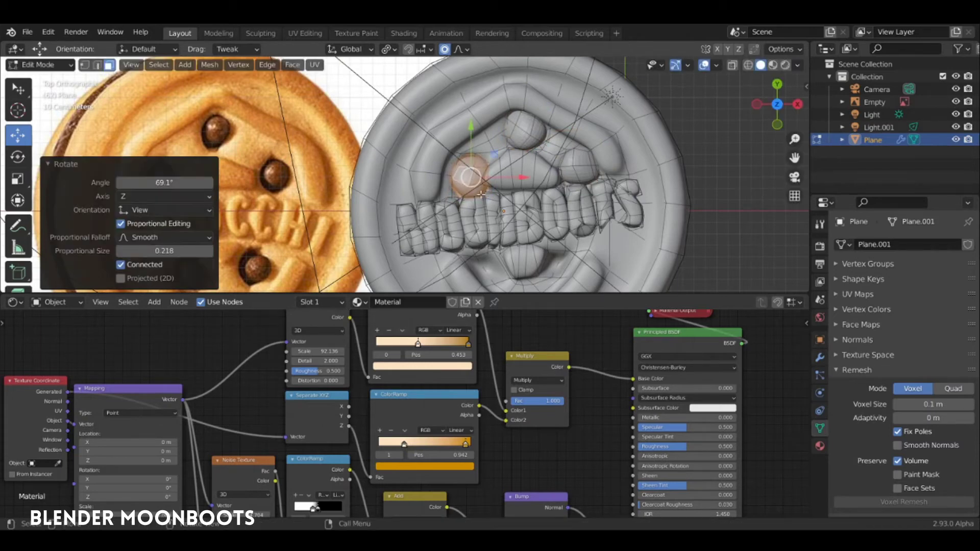
# Place two more rotated bumps, below the lettering at 127° and lower right at -116°.
pyautogui.keyDown('shift'); pyautogui.moveTo(471, 199); pyautogui.dragTo(527, 138, button='middle'); pyautogui.keyUp('shift')
pyautogui.press('g')
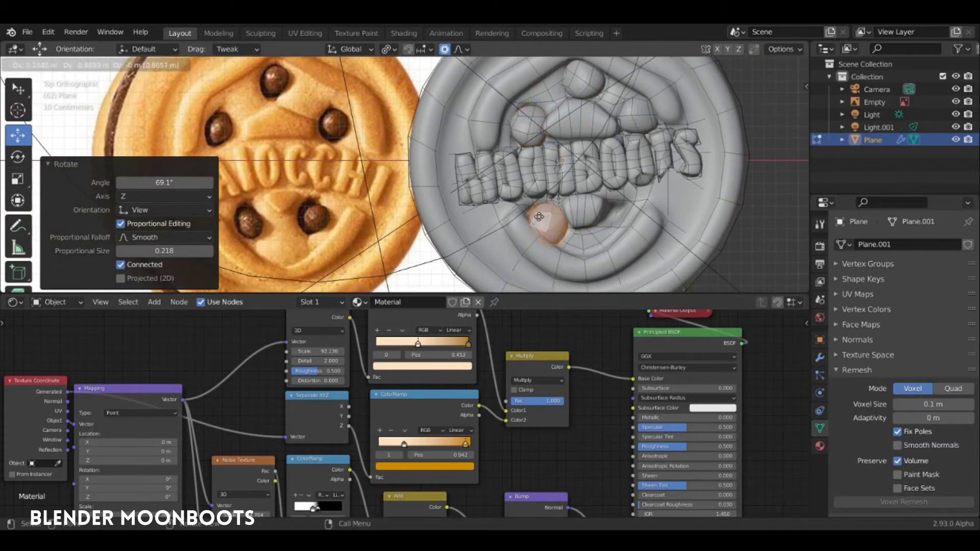
pyautogui.click(548, 227)
pyautogui.press('r')
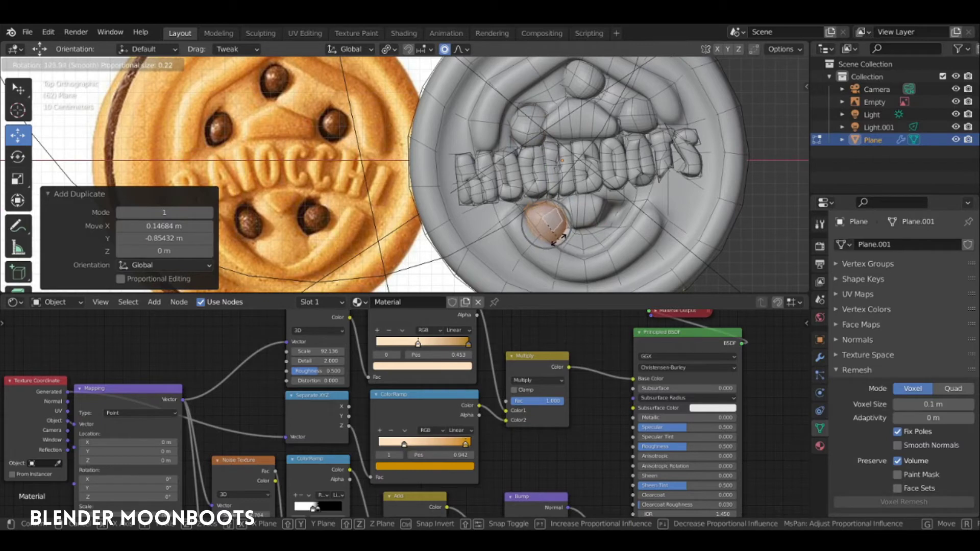
pyautogui.click(554, 243)
pyautogui.press('g')
pyautogui.click(613, 216)
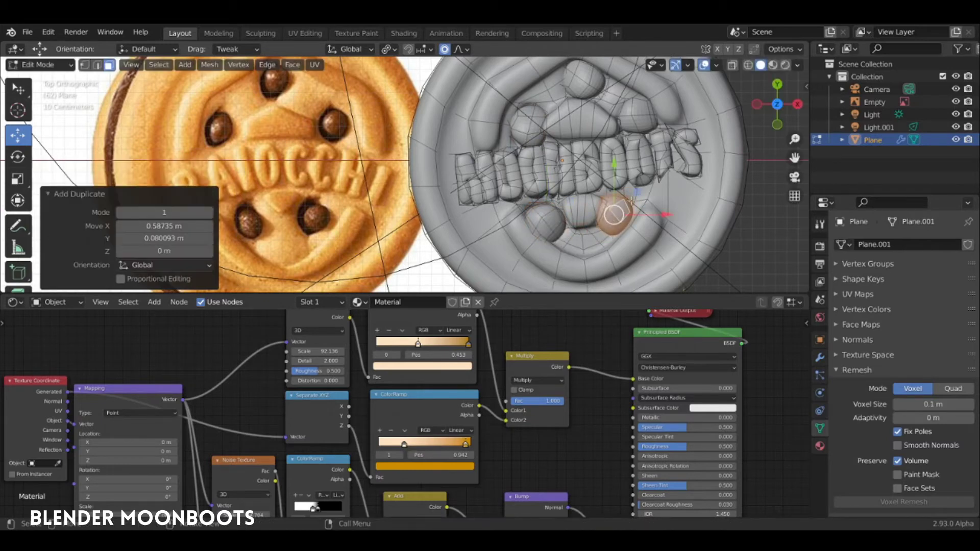
pyautogui.press('r')
pyautogui.click(569, 198)
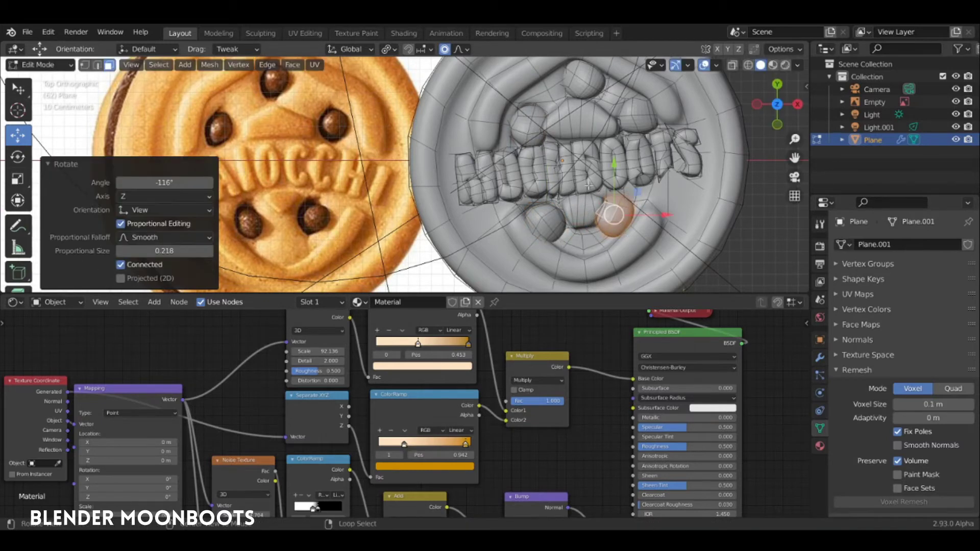
# Nudge two existing chip bumps into slightly better positions.
pyautogui.scroll(-2, 505, 139)
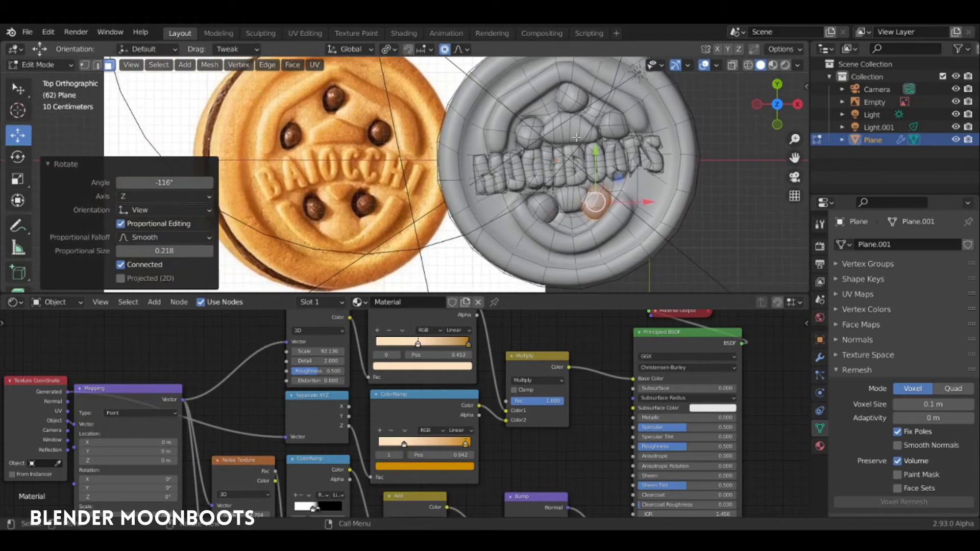
pyautogui.click(687, 137)
pyautogui.moveTo(735, 138); pyautogui.dragTo(729, 140)
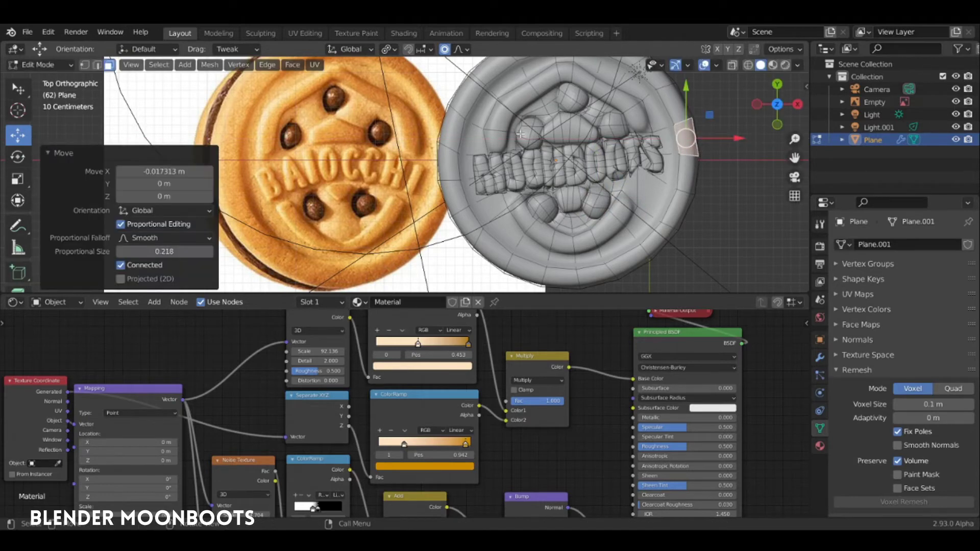
pyautogui.click(448, 166)
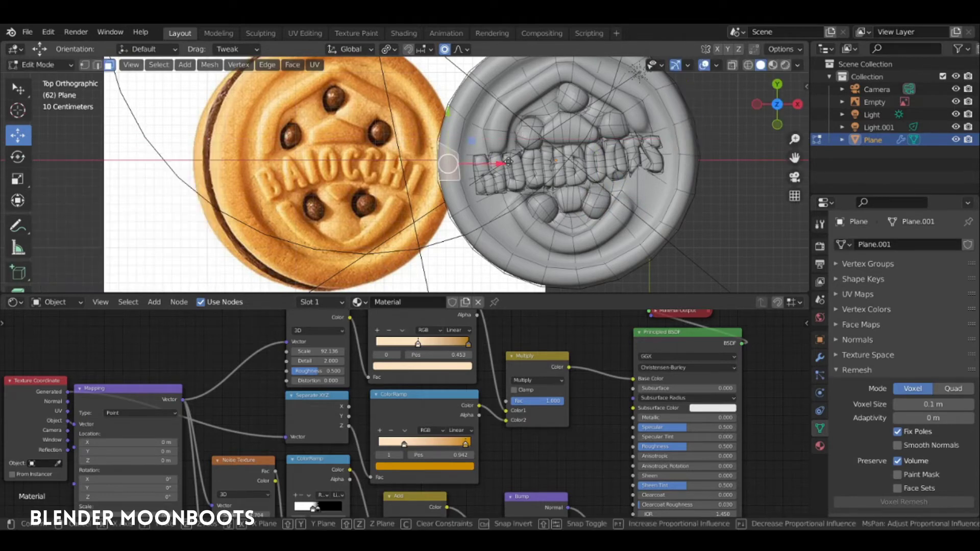
pyautogui.press('g')
pyautogui.click(448, 163)
pyautogui.moveTo(448, 163); pyautogui.dragTo(438, 176, button='middle')
pyautogui.moveTo(488, 160); pyautogui.dragTo(495, 157)
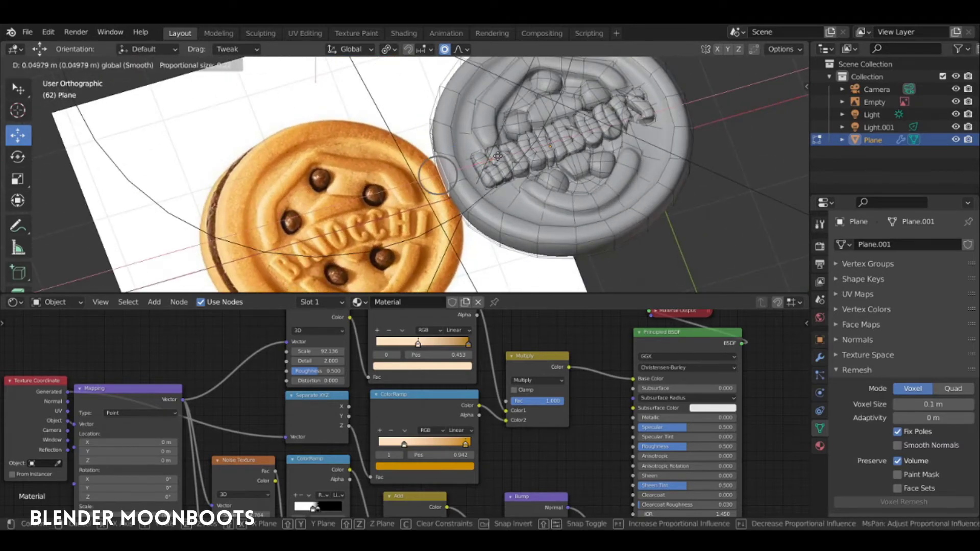
pyautogui.click(495, 156)
# Push the disc's top rim slightly outward along Y and exit Edit Mode.
pyautogui.moveTo(495, 156)
pyautogui.mouseDown(button='middle')
pyautogui.moveTo(583, 92)
pyautogui.moveTo(551, 114)
pyautogui.mouseUp(button='middle')
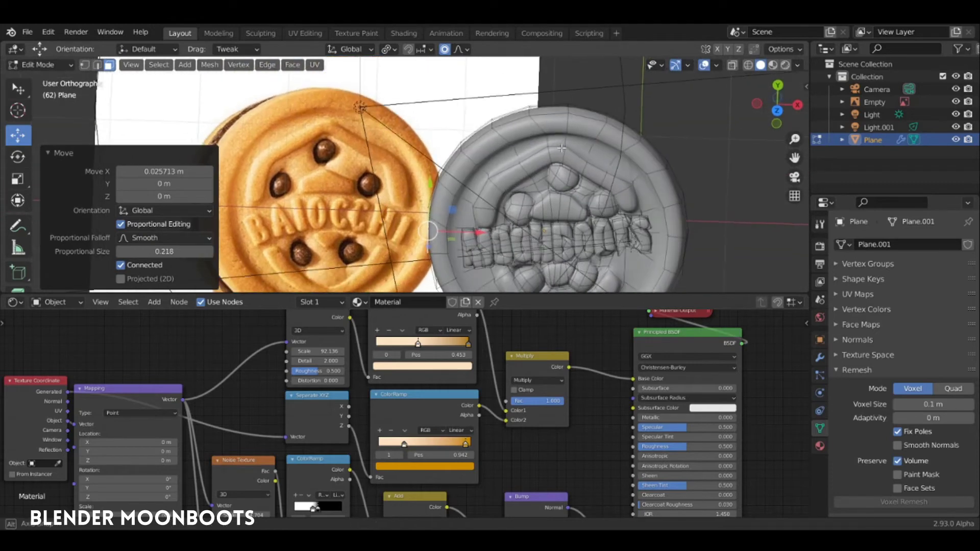
pyautogui.click(551, 114)
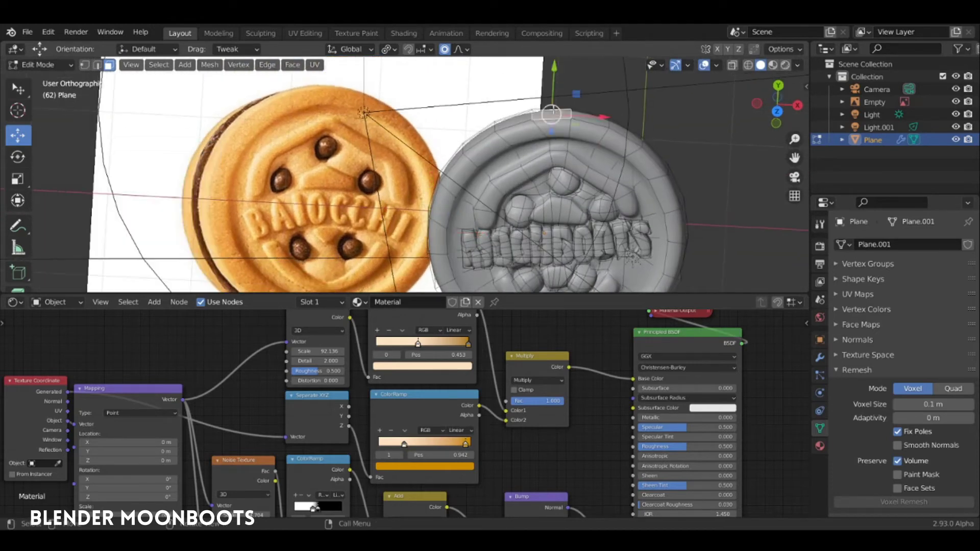
pyautogui.moveTo(551, 114); pyautogui.dragTo(561, 102)
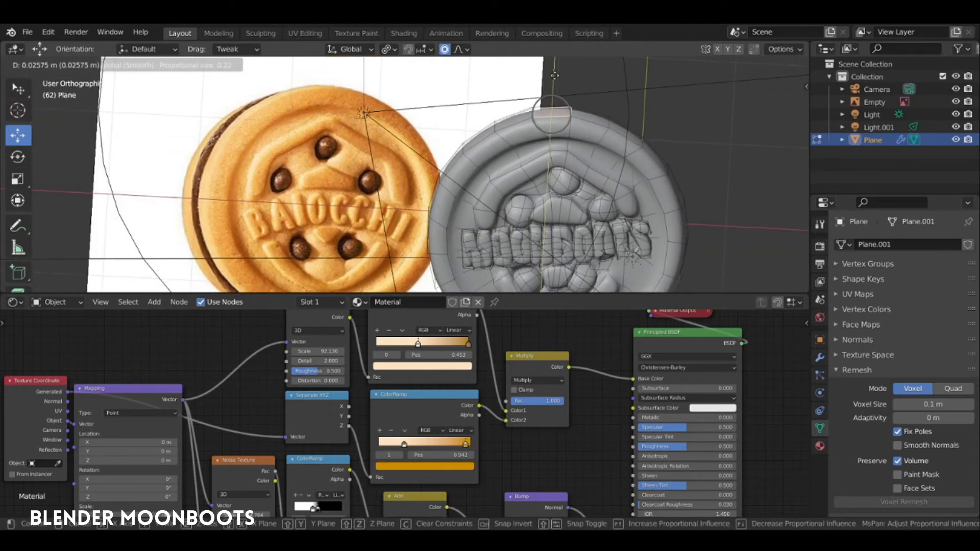
pyautogui.moveTo(562, 102); pyautogui.dragTo(570, 88, button='middle')
pyautogui.press('KP_7')
pyautogui.scroll(1, 539, 139)
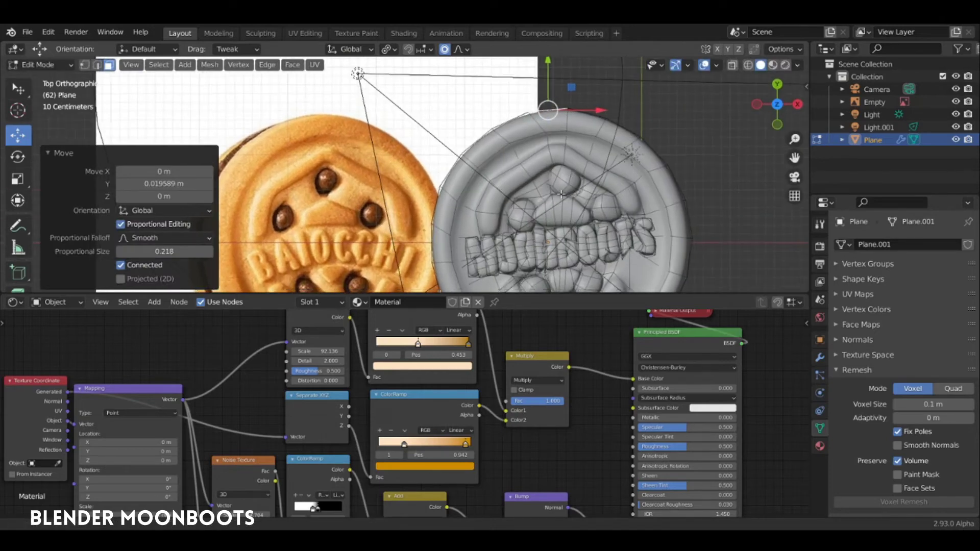
pyautogui.scroll(2, 540, 138)
pyautogui.scroll(-2, 540, 142)
pyautogui.press('Tab')
# Apply Shade Smooth to the MOONBOOTS cookie and enlarge the properties area.
pyautogui.scroll(3, 531, 160)
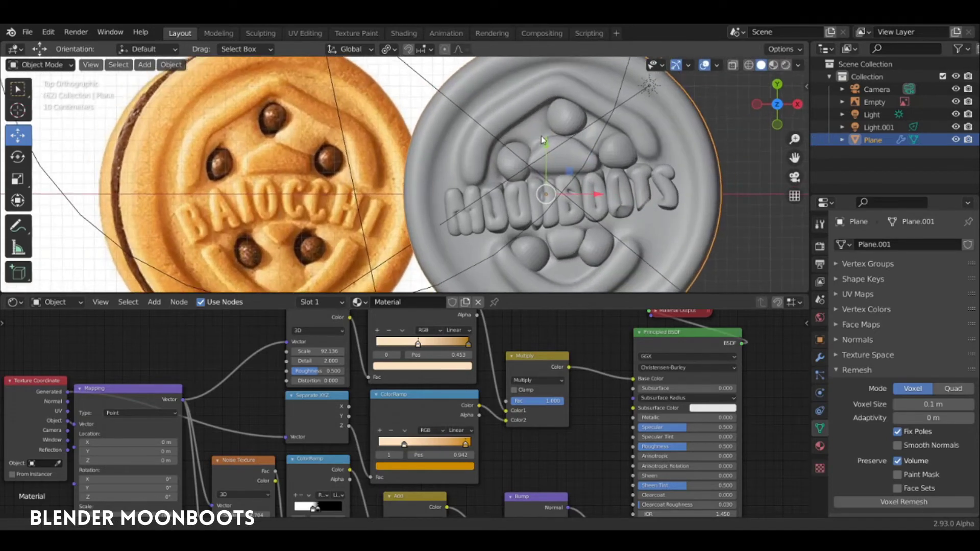
pyautogui.scroll(1, 556, 177)
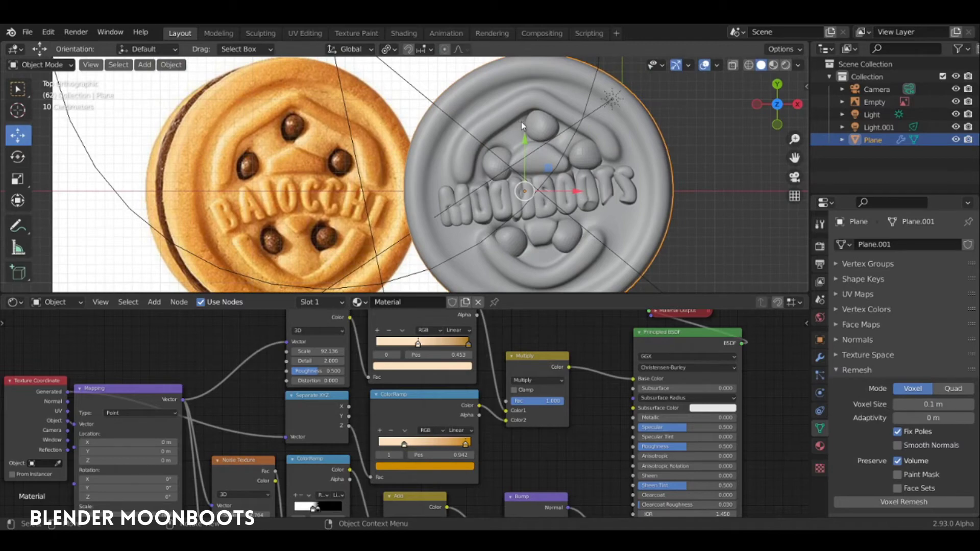
pyautogui.scroll(1, 551, 119)
pyautogui.scroll(3, 568, 124)
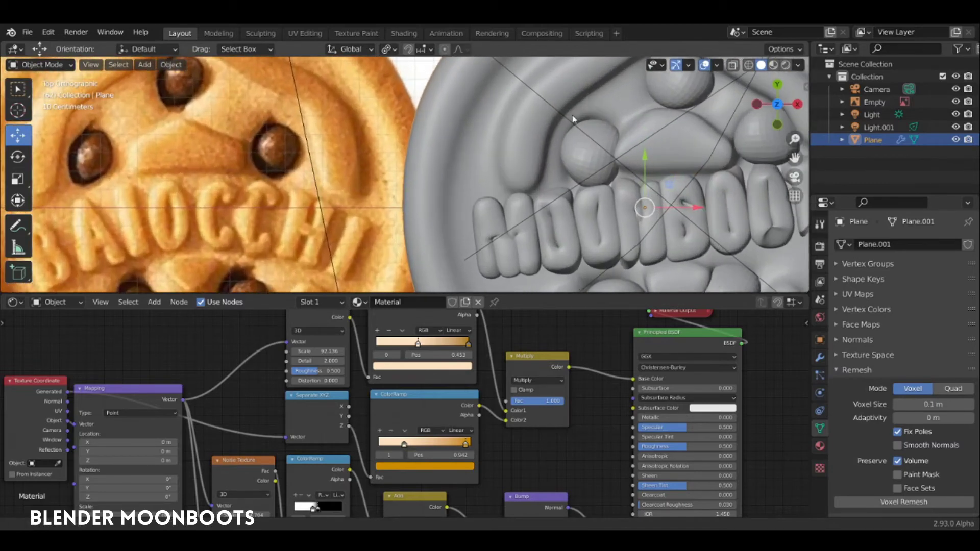
pyautogui.scroll(-3, 571, 127)
pyautogui.scroll(1, 571, 127)
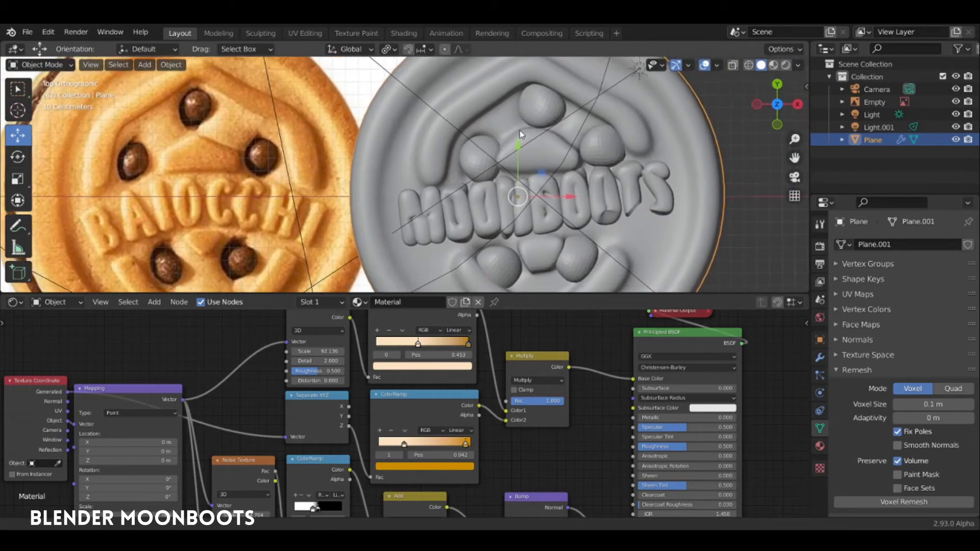
pyautogui.scroll(2, 522, 122)
pyautogui.rightClick(521, 122)
pyautogui.click(527, 123)
pyautogui.scroll(-2, 558, 162)
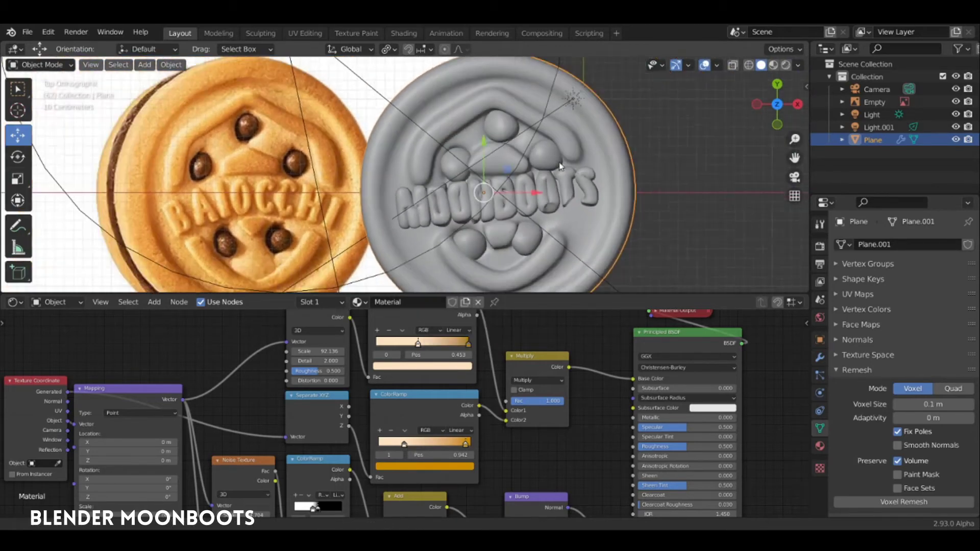
pyautogui.scroll(1, 546, 155)
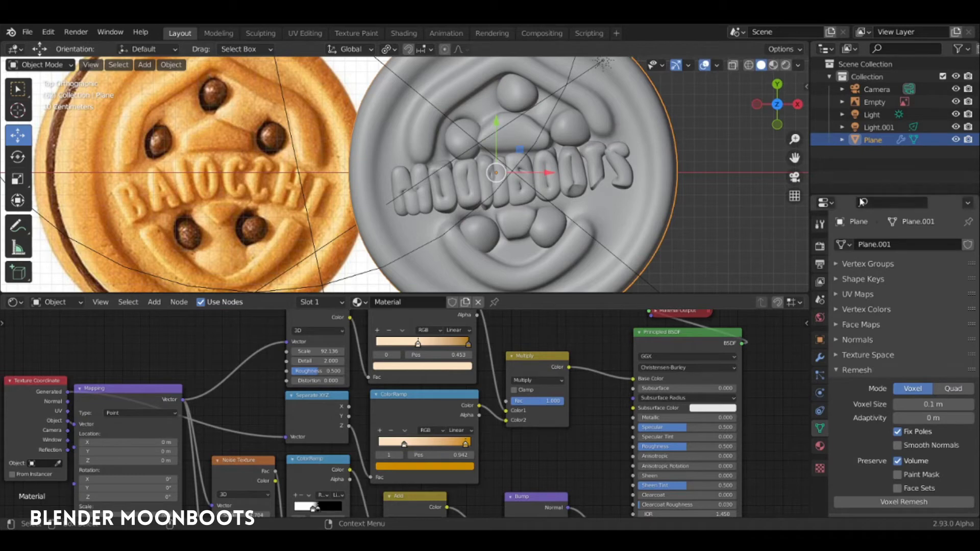
pyautogui.moveTo(862, 197); pyautogui.dragTo(862, 136)
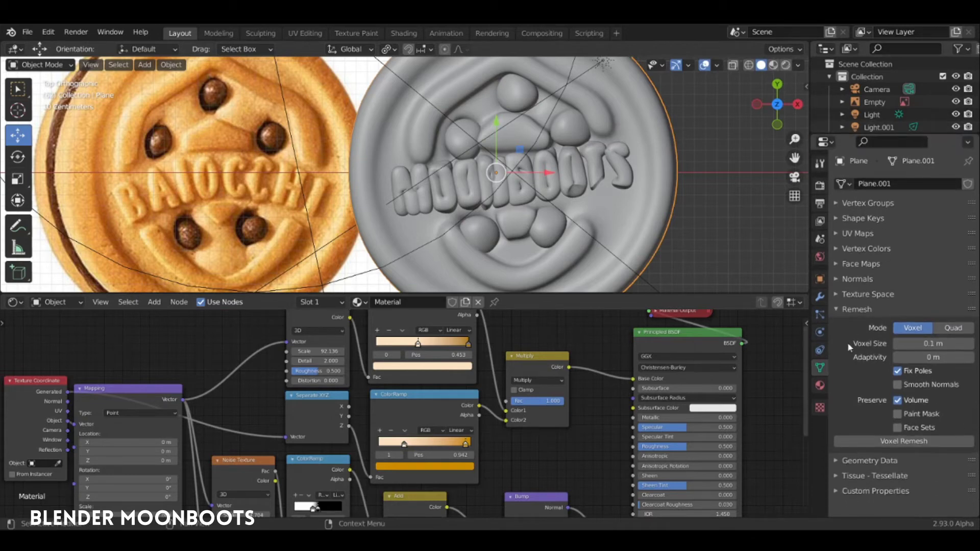
# Add a second material slot holding a new Material.001, and preview it in rendered shading.
pyautogui.click(819, 385)
pyautogui.click(968, 184)
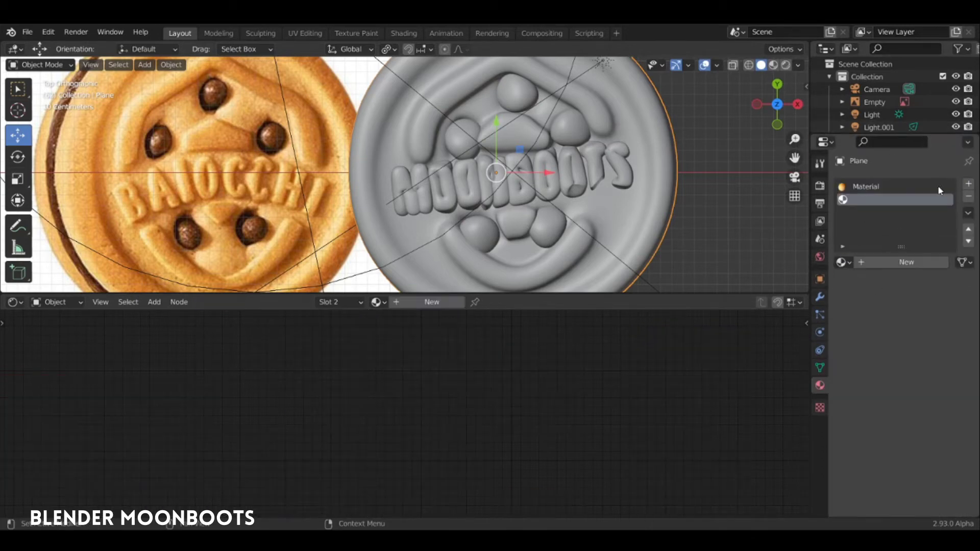
pyautogui.click(888, 265)
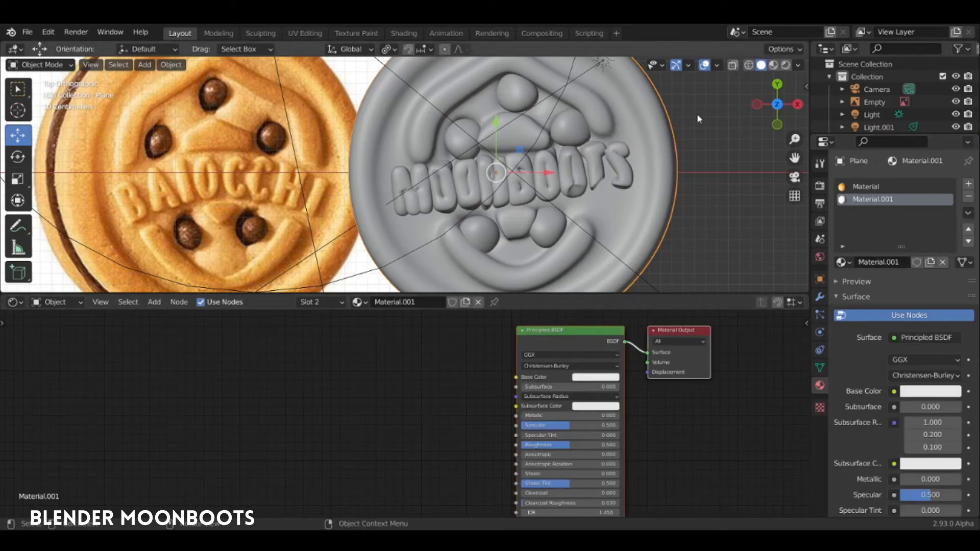
pyautogui.press('z')
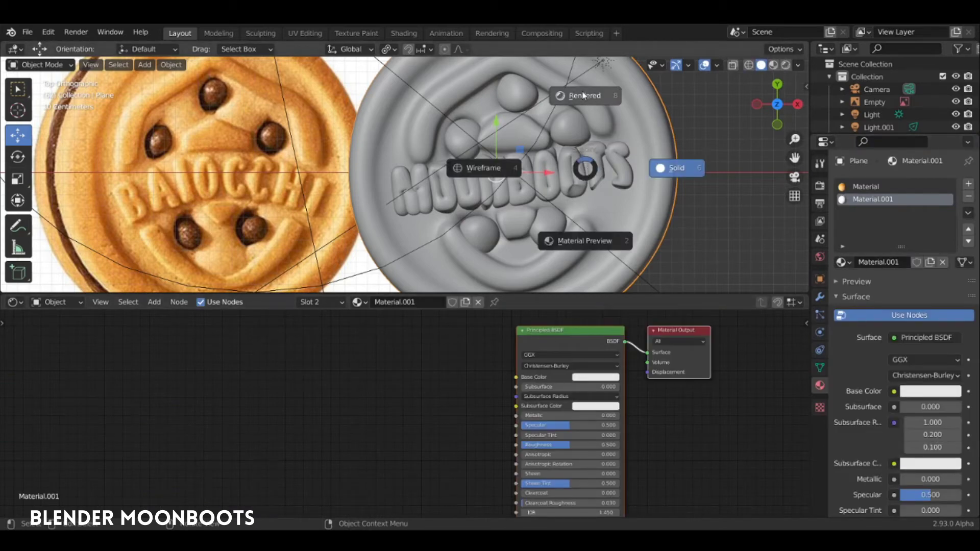
pyautogui.click(584, 96)
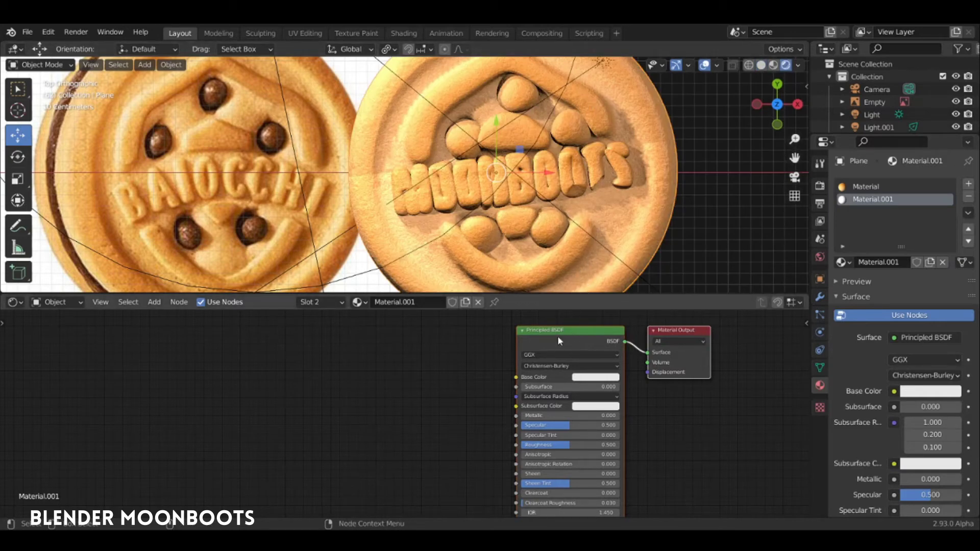
pyautogui.moveTo(557, 335); pyautogui.dragTo(497, 345)
# In Edit Mode, L-select every chip bump on the cookie.
pyautogui.press('Tab')
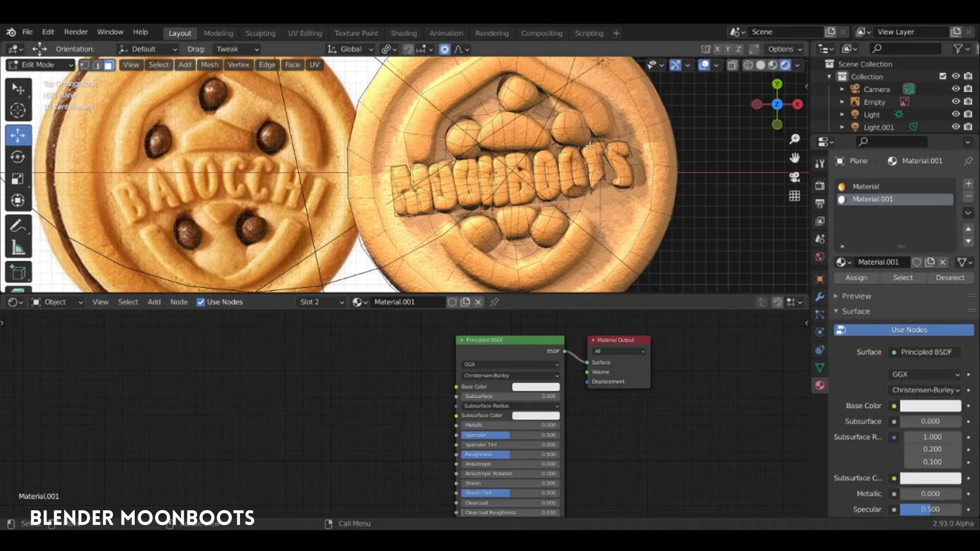
pyautogui.press('l')
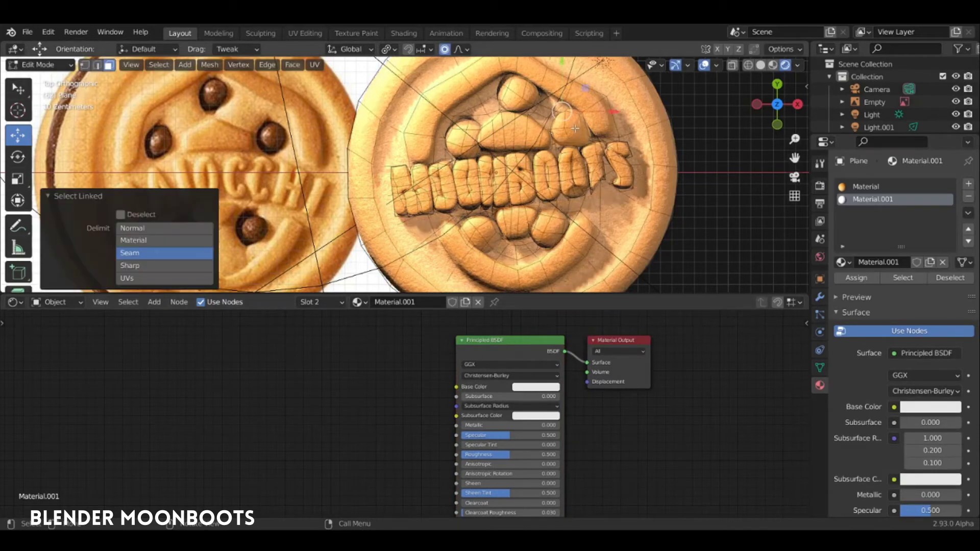
pyautogui.click(761, 65)
pyautogui.press('l')
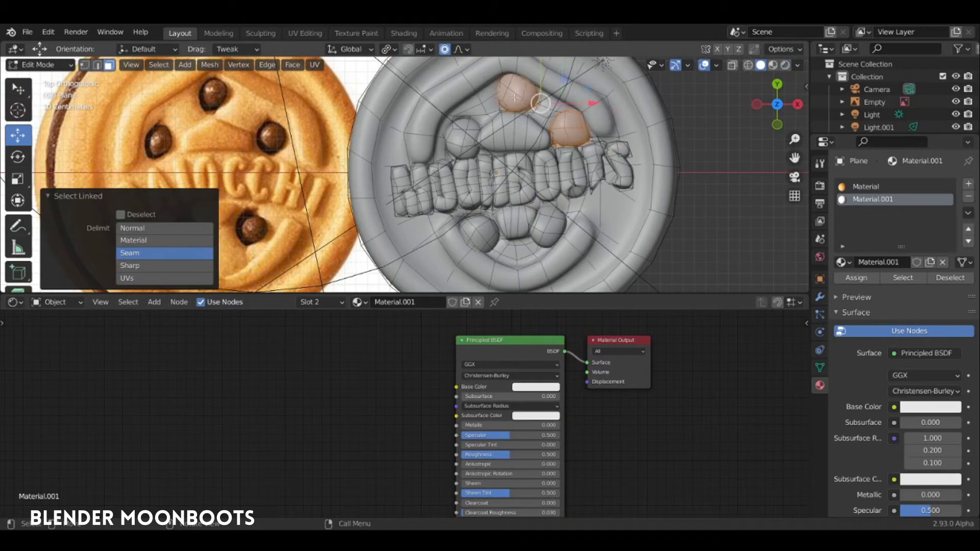
pyautogui.press('l')
pyautogui.press('l')
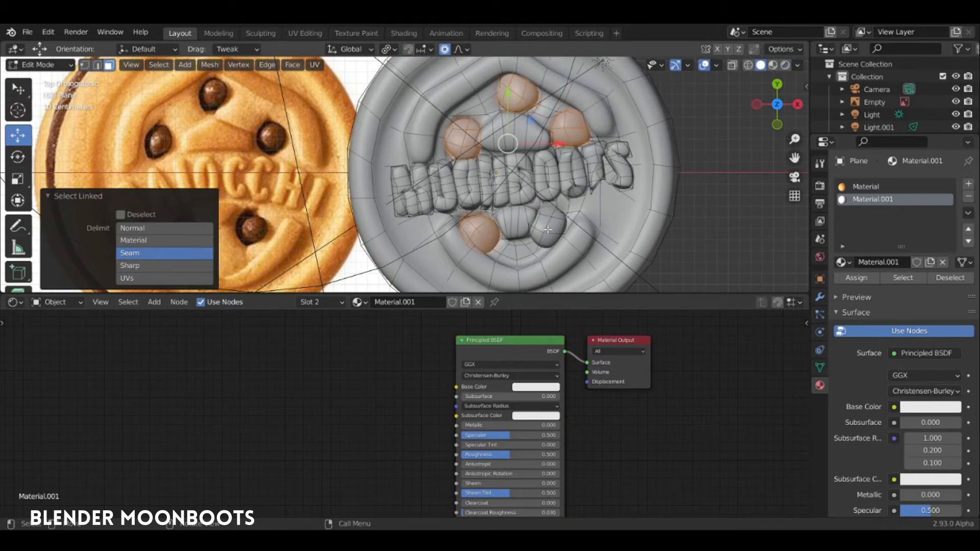
pyautogui.press('l')
pyautogui.click(783, 65)
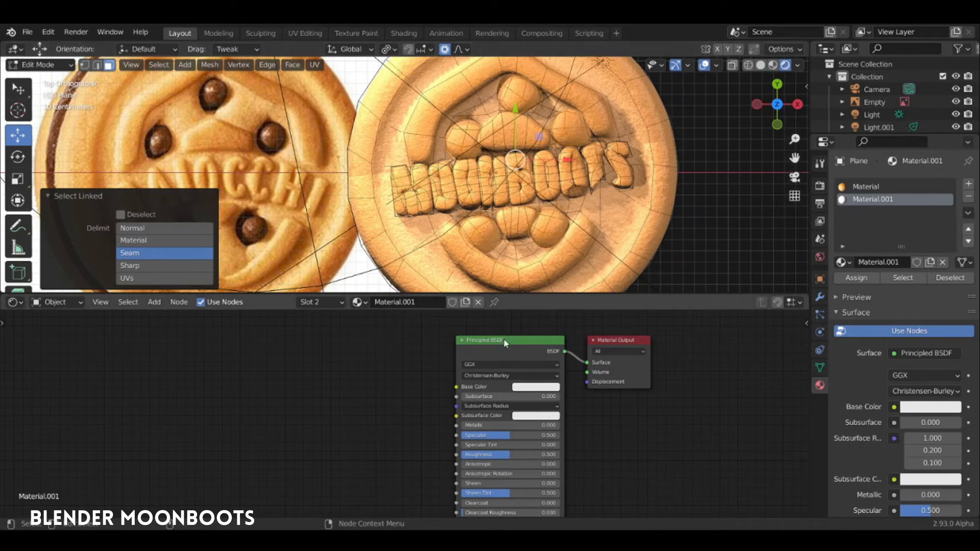
pyautogui.click(138, 194)
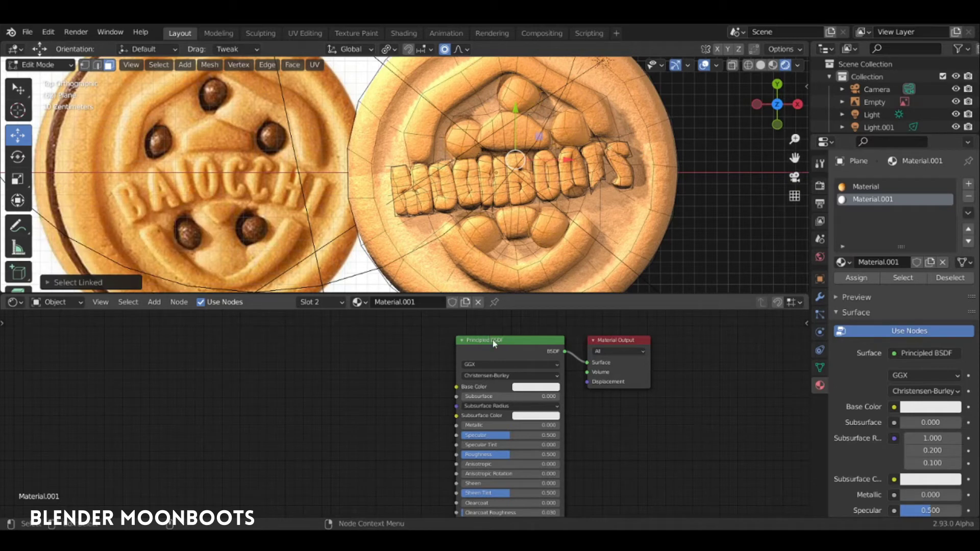
# Eyedropper a reddish chip Base Color, assign Material.001 to the bumps, and leave Edit Mode.
pyautogui.moveTo(509, 358); pyautogui.dragTo(454, 357)
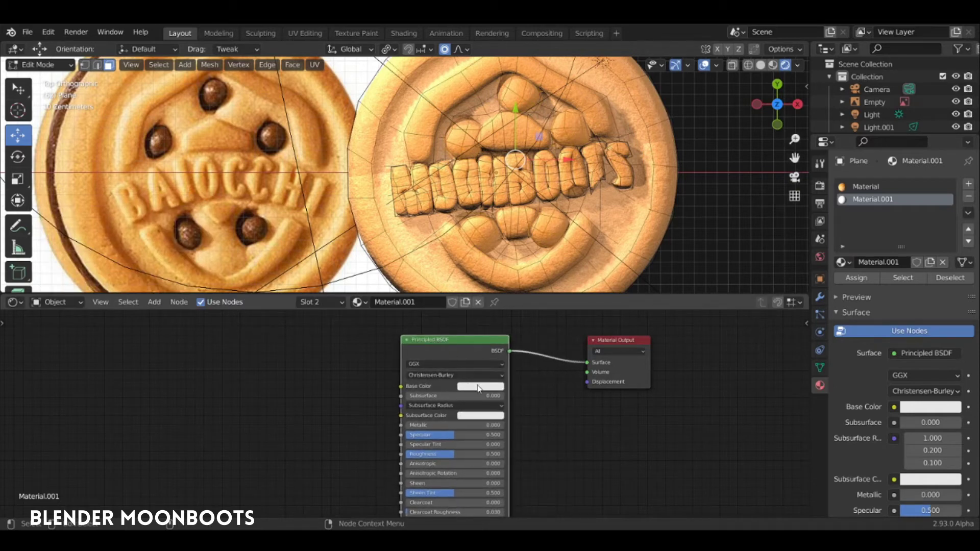
pyautogui.press('e')
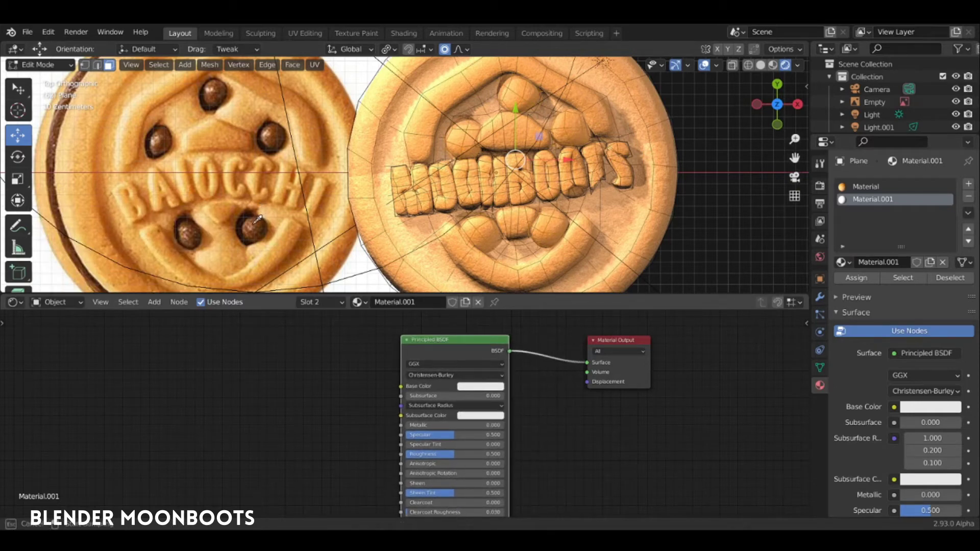
pyautogui.click(257, 218)
pyautogui.press('o')
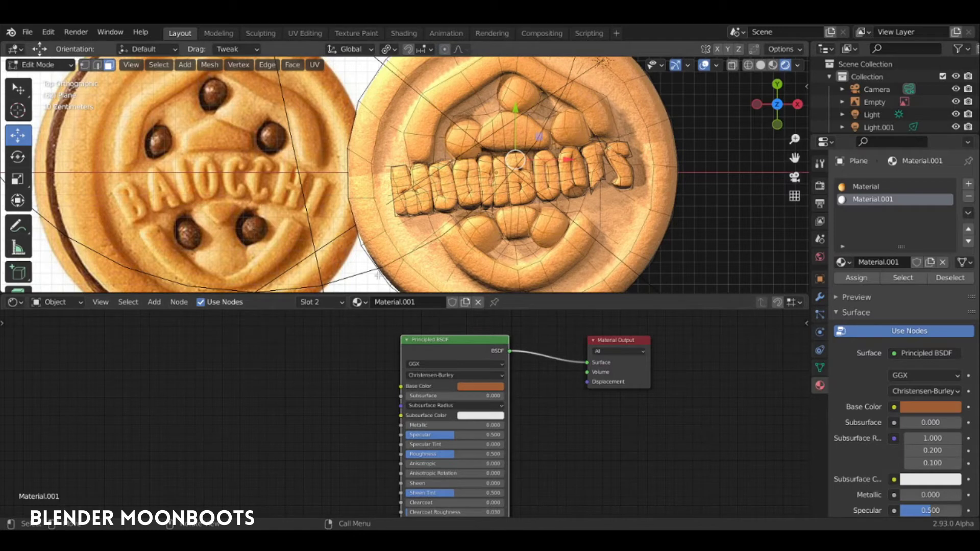
pyautogui.press('e')
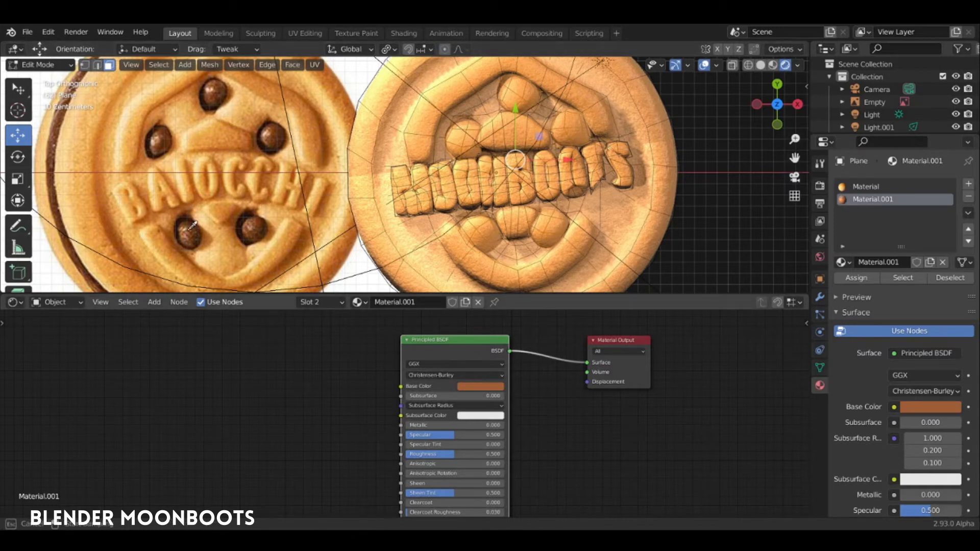
pyautogui.click(192, 230)
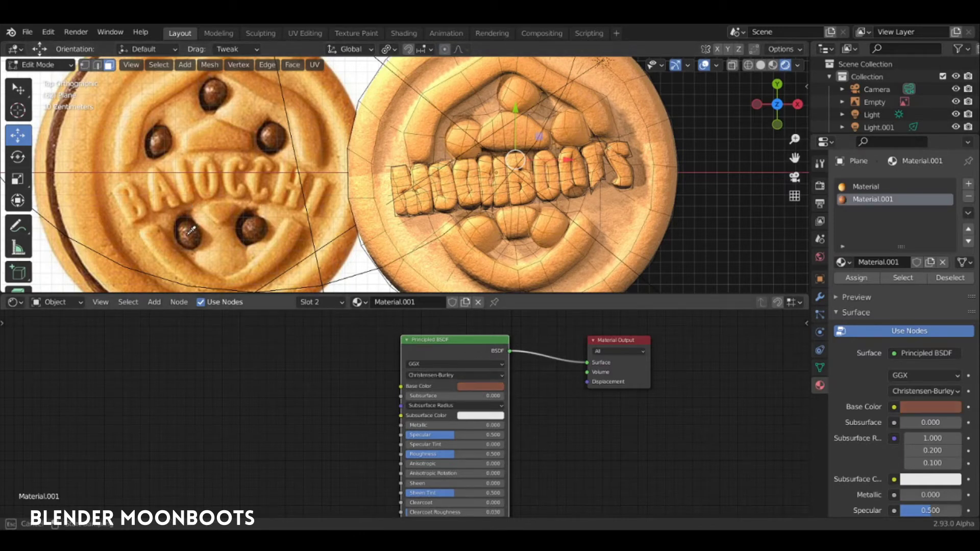
pyautogui.click(475, 386)
pyautogui.moveTo(498, 302); pyautogui.dragTo(492, 311)
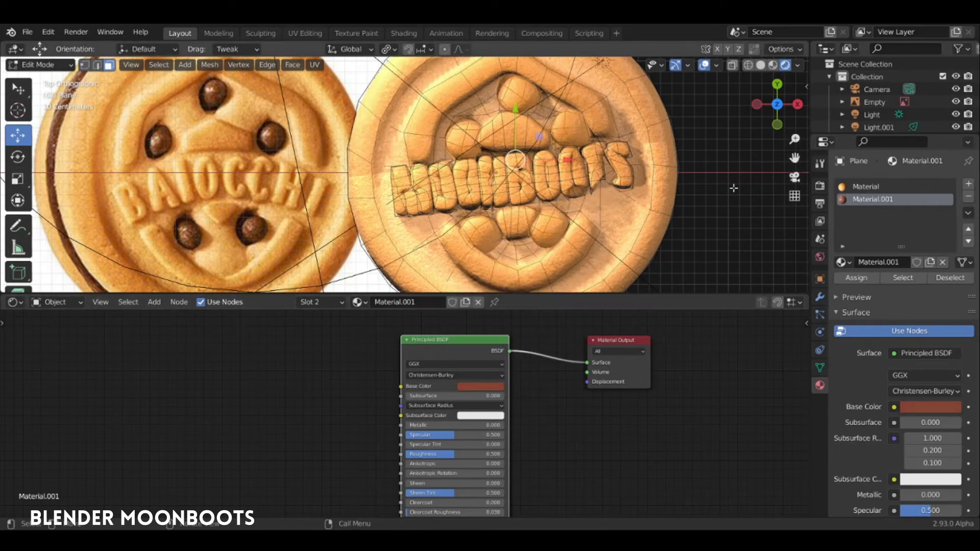
pyautogui.click(855, 278)
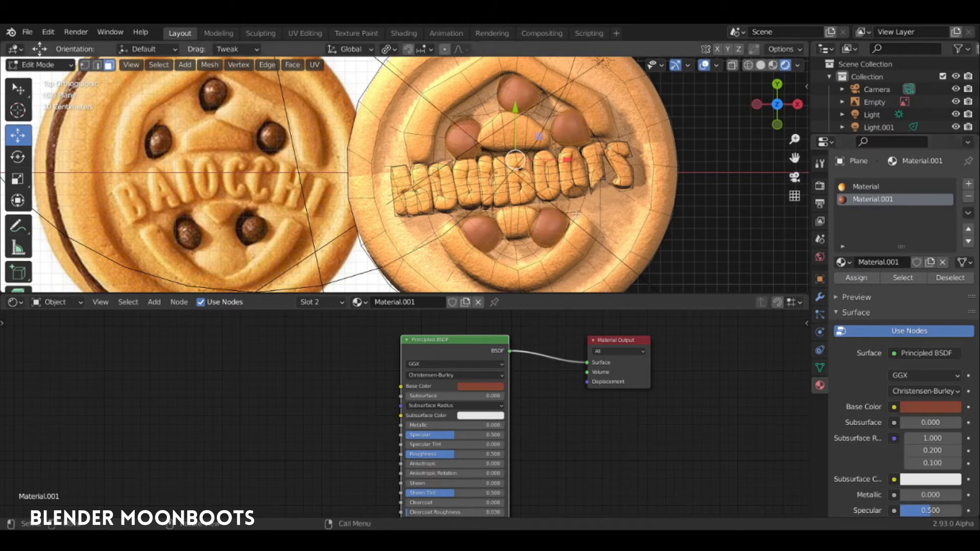
pyautogui.press('Tab')
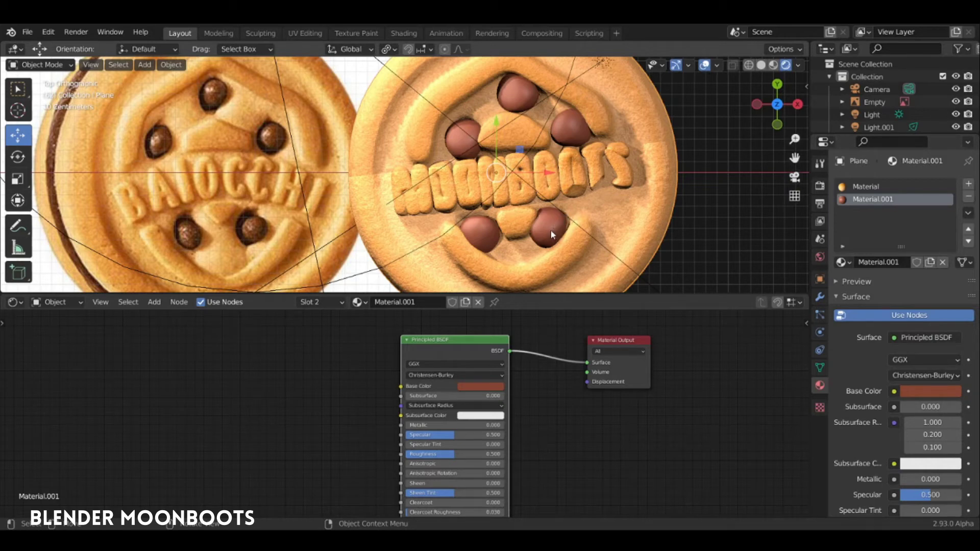
# Darken Material.001's base colour to a dark chocolate brown.
pyautogui.click(490, 386)
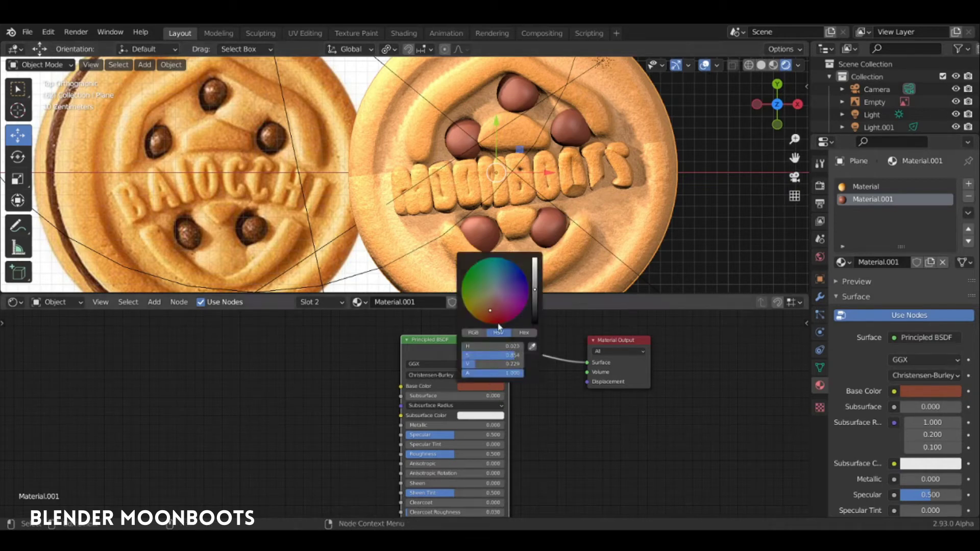
pyautogui.click(490, 323)
pyautogui.moveTo(491, 322); pyautogui.dragTo(489, 321)
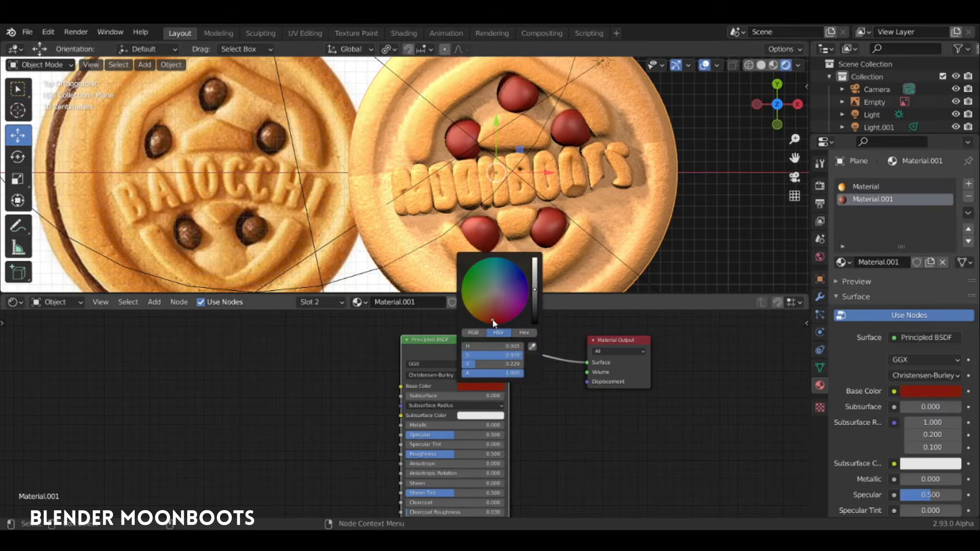
pyautogui.moveTo(535, 291); pyautogui.dragTo(535, 311)
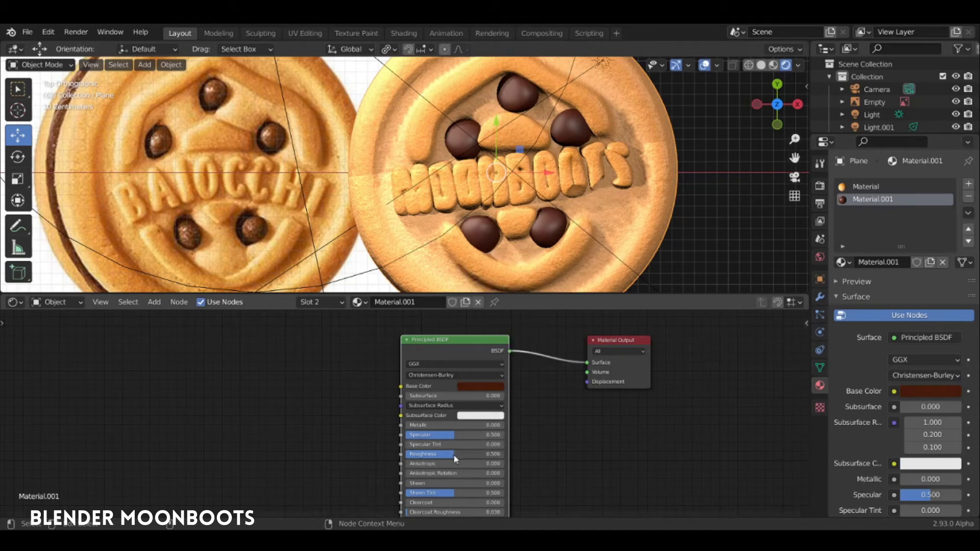
# Set chip roughness to 0.400, lower the specular, and show the Vector add-node list.
pyautogui.moveTo(453, 454)
pyautogui.mouseDown()
pyautogui.moveTo(483, 458)
pyautogui.moveTo(442, 463)
pyautogui.mouseUp()
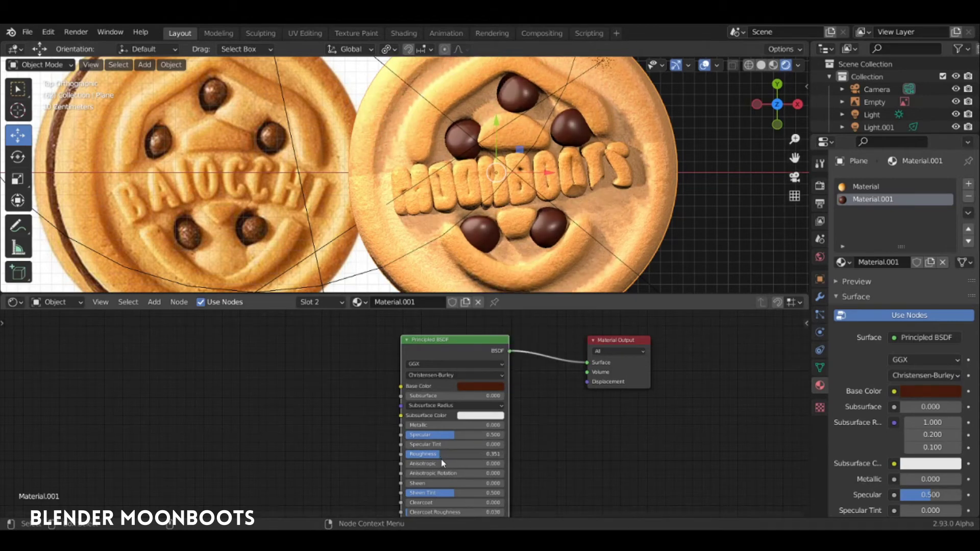
pyautogui.keyDown('ctrl'); pyautogui.moveTo(441, 462); pyautogui.dragTo(449, 462); pyautogui.keyUp('ctrl')
pyautogui.moveTo(445, 435)
pyautogui.mouseDown()
pyautogui.moveTo(420, 445)
pyautogui.moveTo(451, 443)
pyautogui.mouseUp()
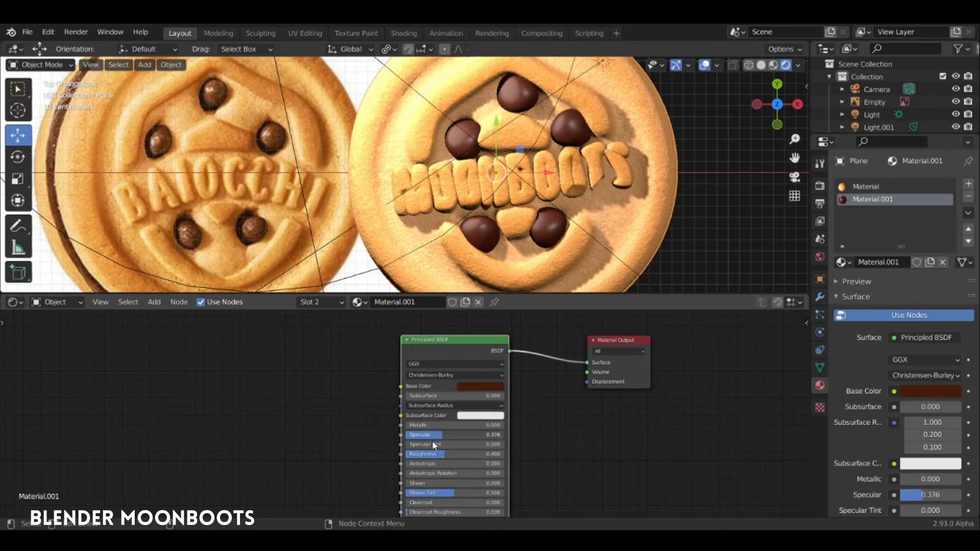
pyautogui.moveTo(451, 444)
pyautogui.mouseDown()
pyautogui.moveTo(423, 447)
pyautogui.moveTo(437, 445)
pyautogui.mouseUp()
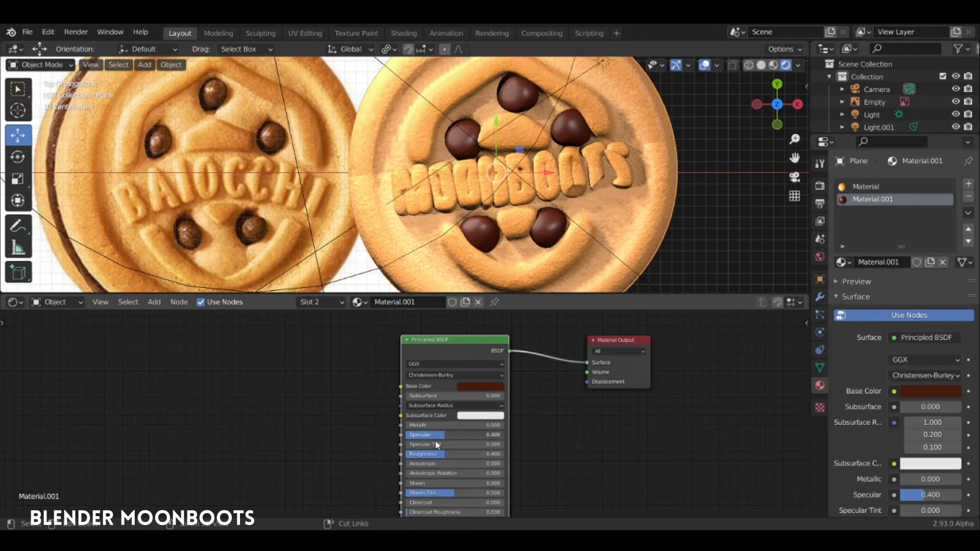
pyautogui.moveTo(436, 445); pyautogui.dragTo(432, 443)
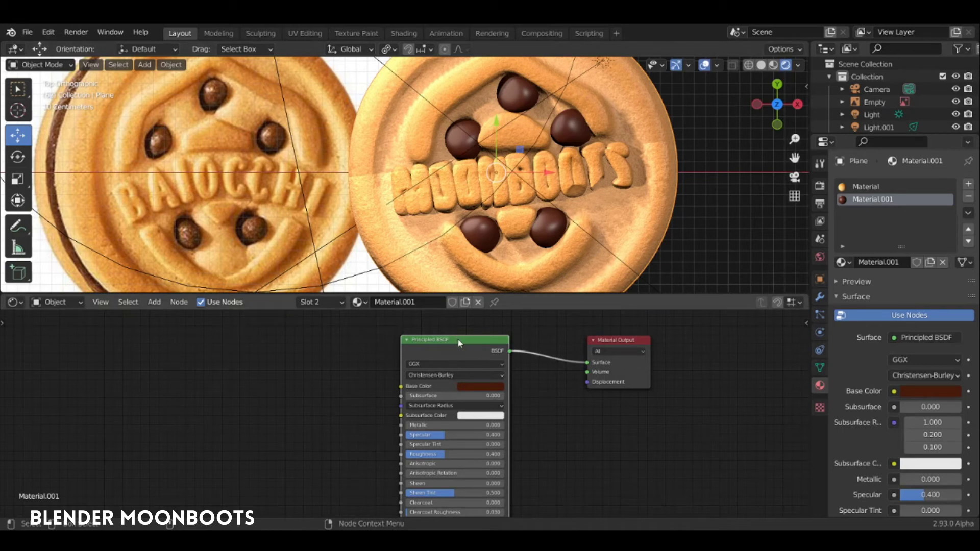
pyautogui.moveTo(458, 343); pyautogui.dragTo(521, 344)
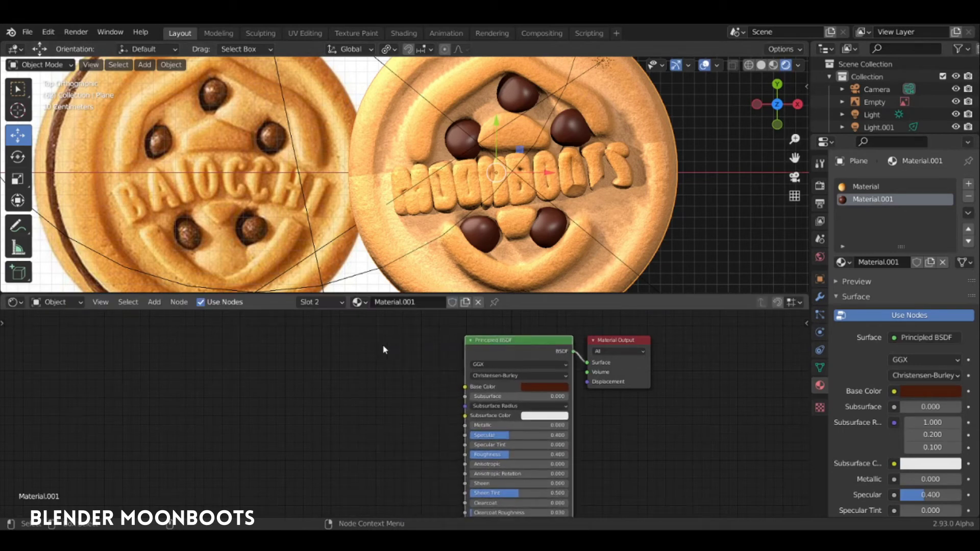
pyautogui.hotkey('shift', 'a')
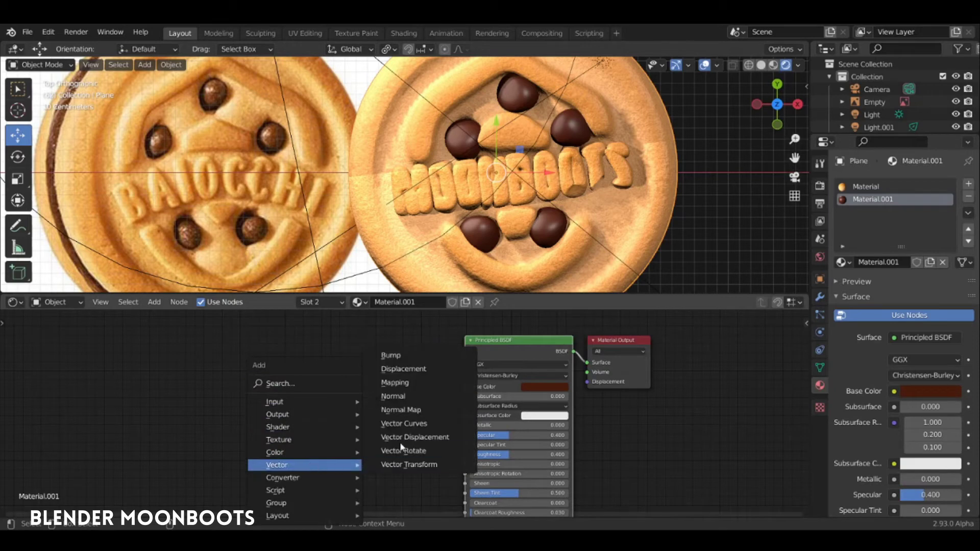
# Add a Bump node and connect its output to the Principled BSDF Normal.
pyautogui.click(390, 355)
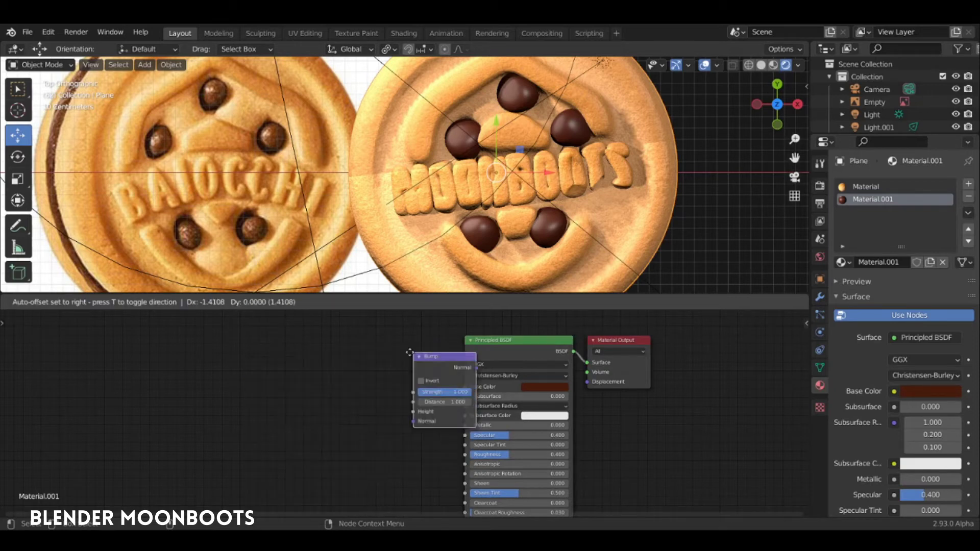
pyautogui.click(370, 432)
pyautogui.moveTo(371, 433); pyautogui.dragTo(401, 317, button='middle')
pyautogui.moveTo(387, 362)
pyautogui.mouseDown()
pyautogui.moveTo(368, 407)
pyautogui.moveTo(460, 489)
pyautogui.mouseUp()
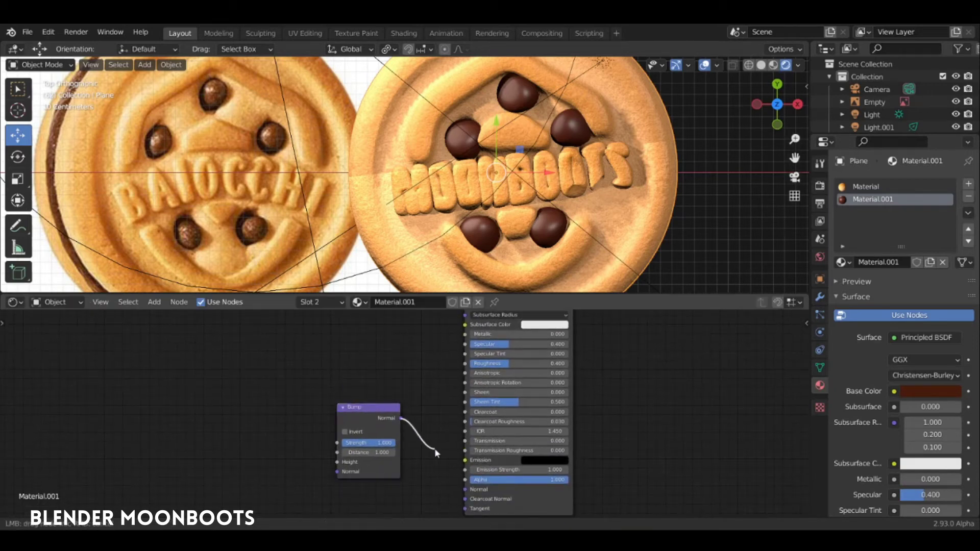
pyautogui.moveTo(369, 406); pyautogui.dragTo(410, 422)
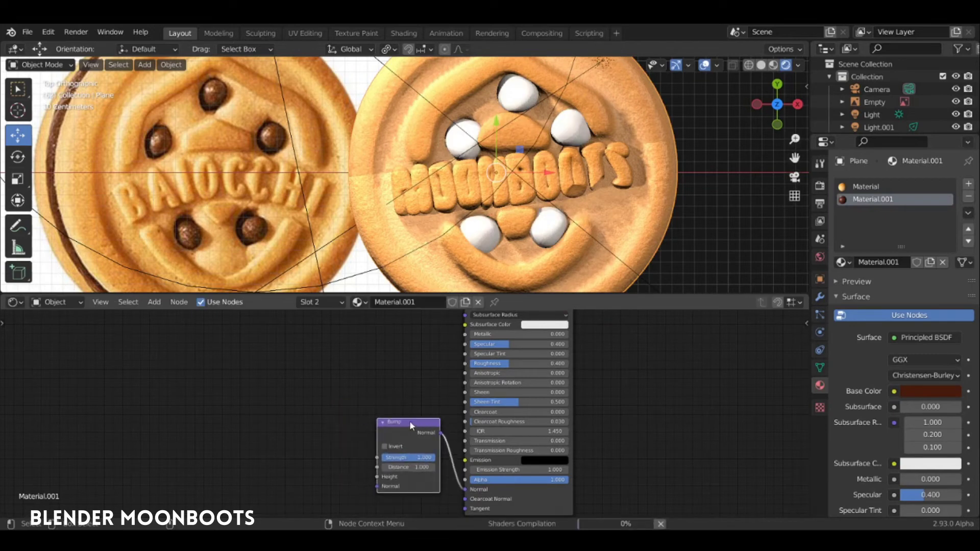
# Add a Ctrl+T texture chain using Object coordinates, and change Image Texture to Noise Texture.
pyautogui.hotkey('ctrl', 't')
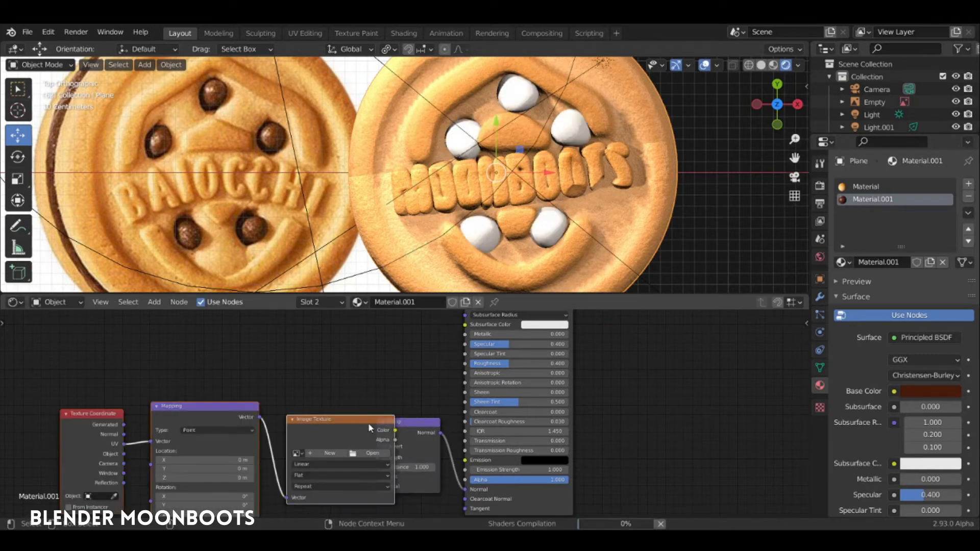
pyautogui.moveTo(368, 423); pyautogui.dragTo(324, 387)
pyautogui.moveTo(320, 345)
pyautogui.mouseDown(button='middle')
pyautogui.moveTo(407, 320)
pyautogui.moveTo(496, 333)
pyautogui.mouseUp(button='middle')
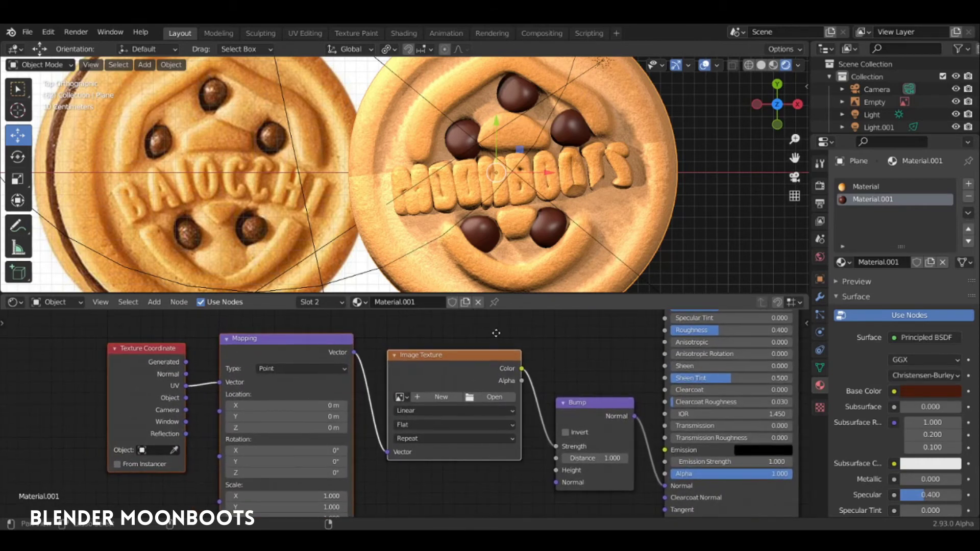
pyautogui.moveTo(185, 400)
pyautogui.mouseDown()
pyautogui.moveTo(221, 383)
pyautogui.moveTo(173, 359)
pyautogui.mouseUp()
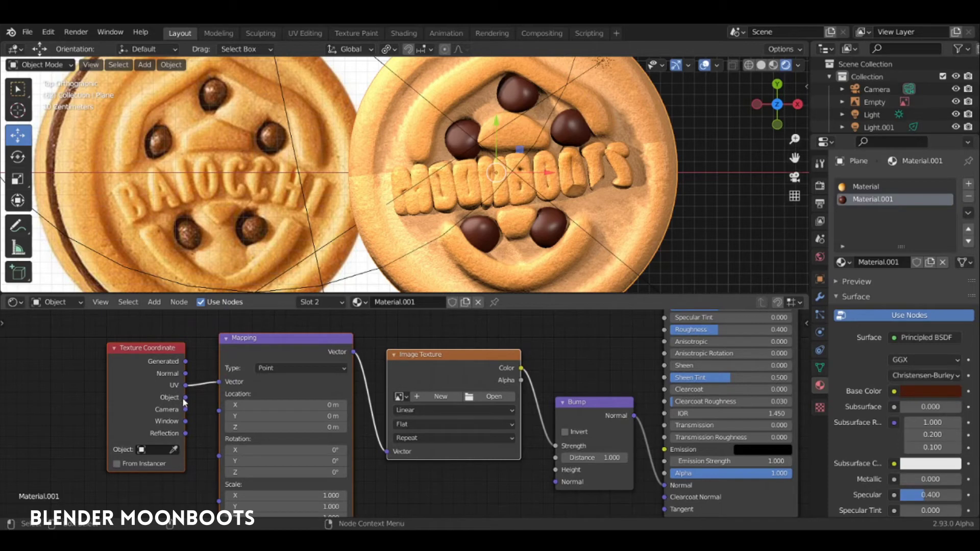
pyautogui.moveTo(185, 398); pyautogui.dragTo(220, 382)
pyautogui.moveTo(419, 357); pyautogui.dragTo(413, 357)
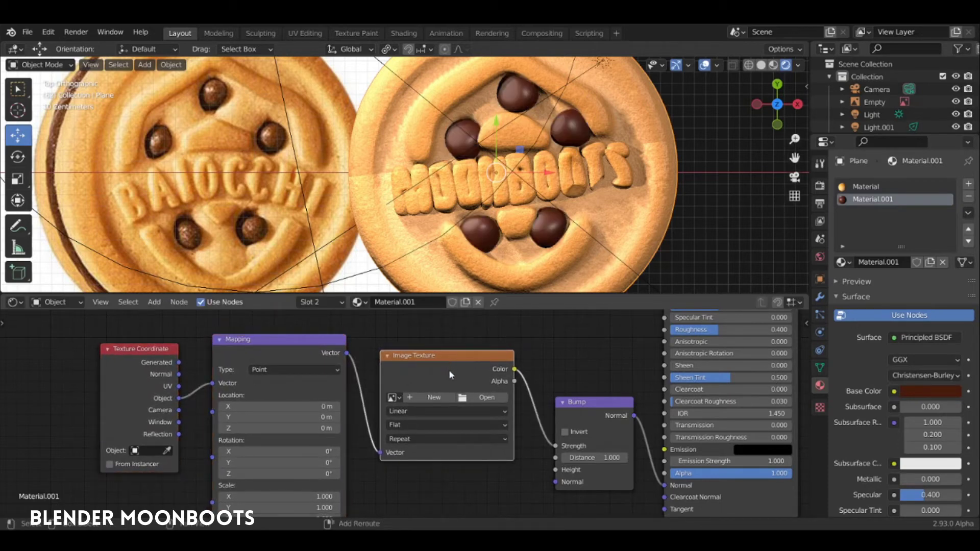
pyautogui.hotkey('shift', 's')
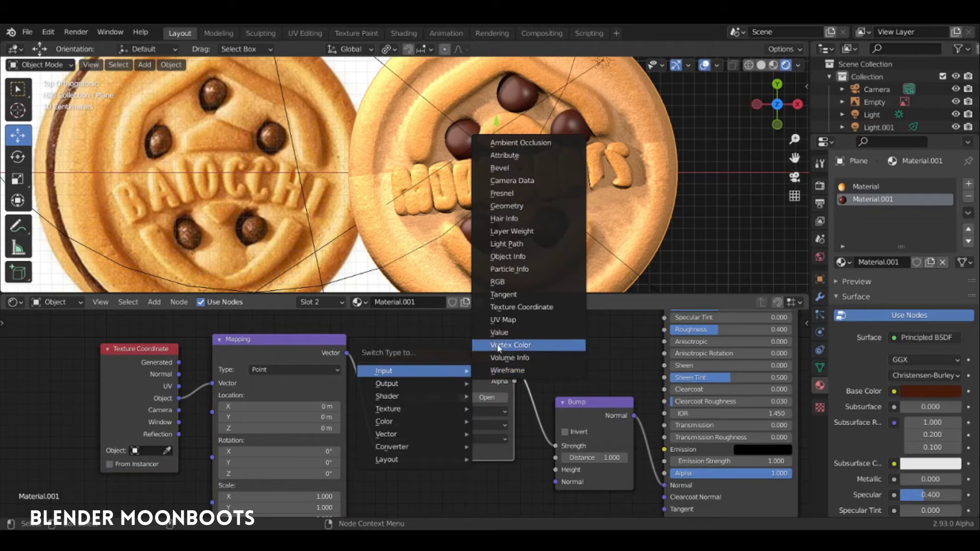
pyautogui.moveTo(411, 409)
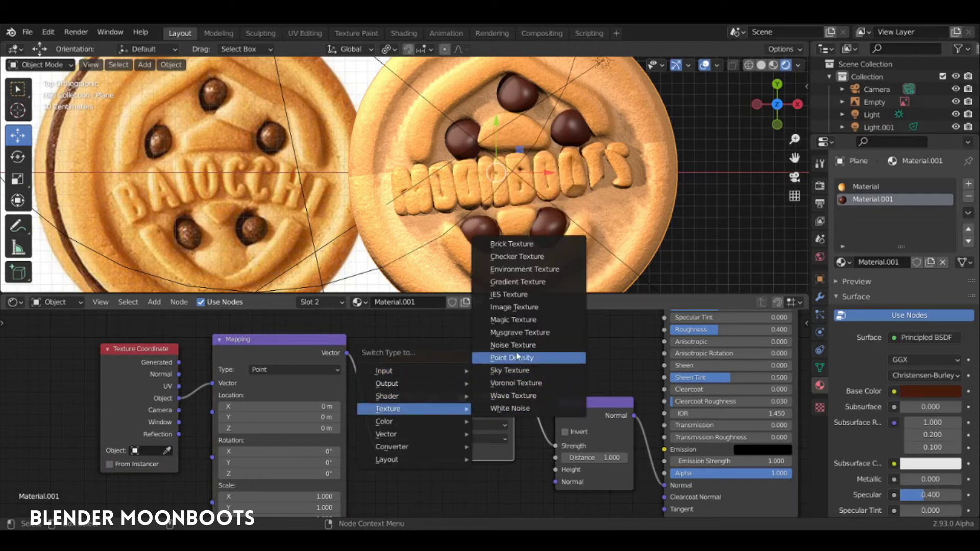
pyautogui.click(516, 345)
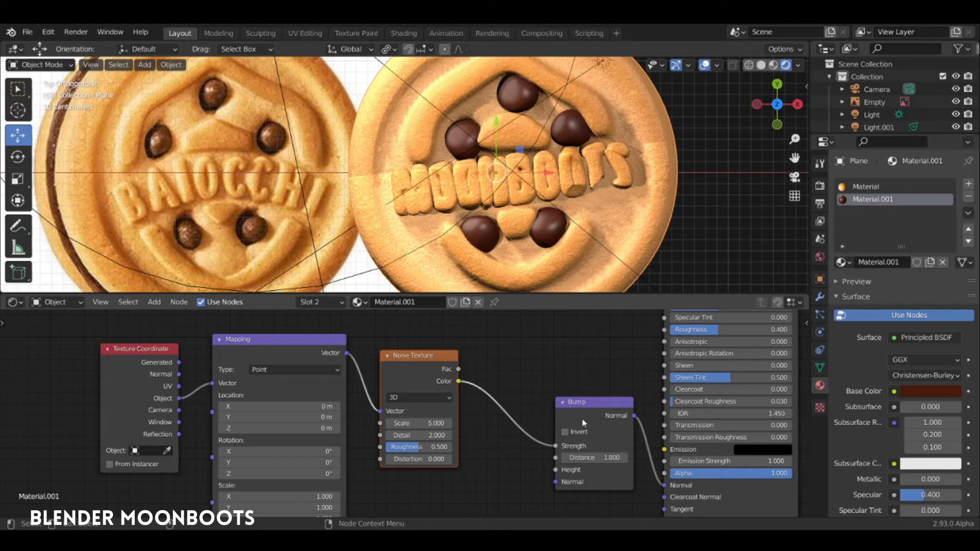
# Drive Bump Height from the noise Fac and set Bump Strength to 0.193.
pyautogui.moveTo(555, 446)
pyautogui.mouseDown()
pyautogui.moveTo(452, 377)
pyautogui.moveTo(482, 391)
pyautogui.mouseUp()
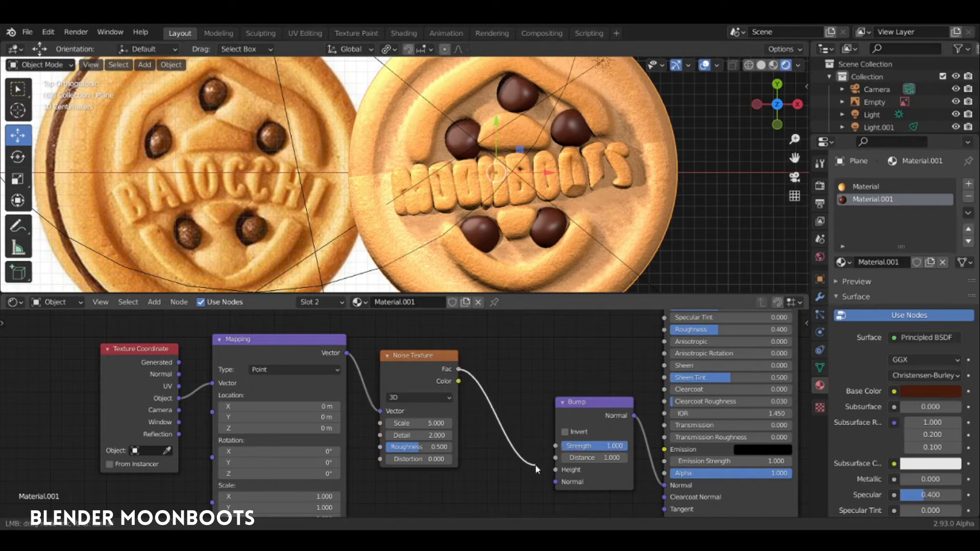
pyautogui.moveTo(512, 443); pyautogui.dragTo(566, 472)
pyautogui.moveTo(458, 368); pyautogui.dragTo(553, 472)
pyautogui.moveTo(408, 355); pyautogui.dragTo(461, 376)
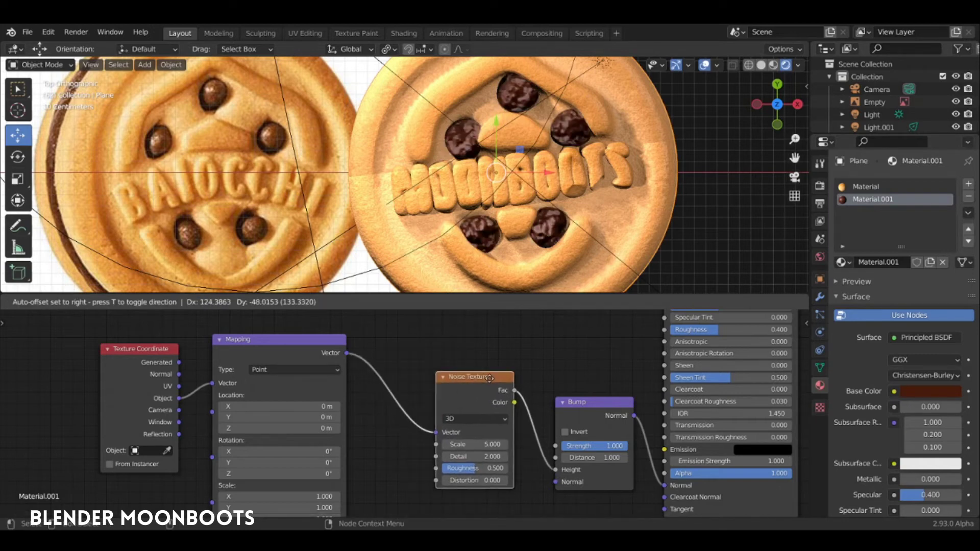
pyautogui.moveTo(600, 451); pyautogui.dragTo(546, 460)
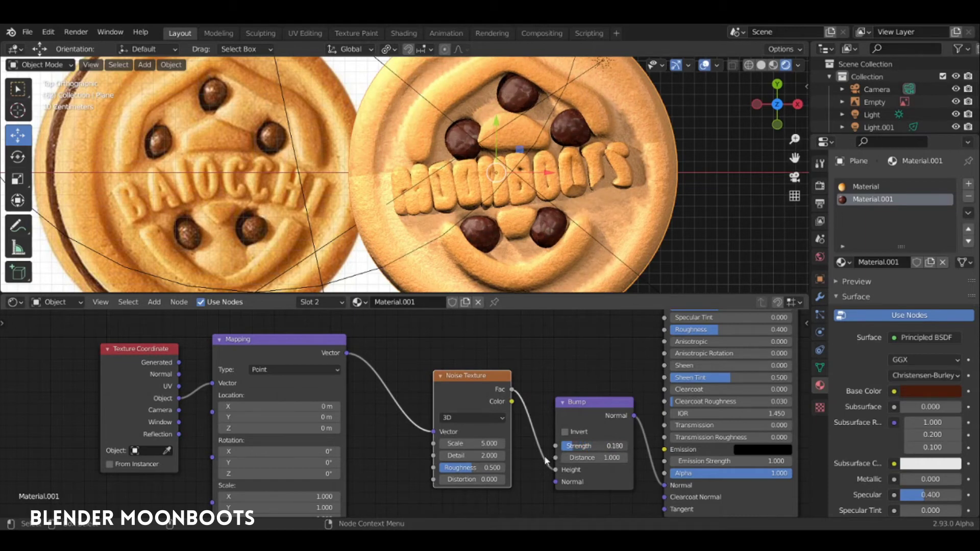
pyautogui.moveTo(545, 460); pyautogui.dragTo(545, 460)
pyautogui.moveTo(540, 459); pyautogui.dragTo(545, 462)
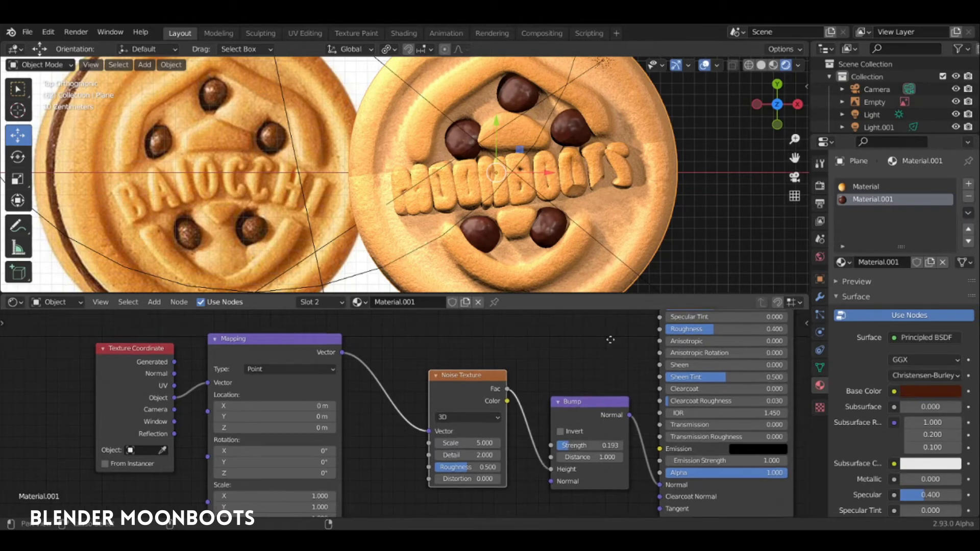
# Shift the chip Base Color from red to a dark brown in the colour wheel.
pyautogui.moveTo(608, 339); pyautogui.dragTo(392, 459, button='middle')
pyautogui.click(523, 368)
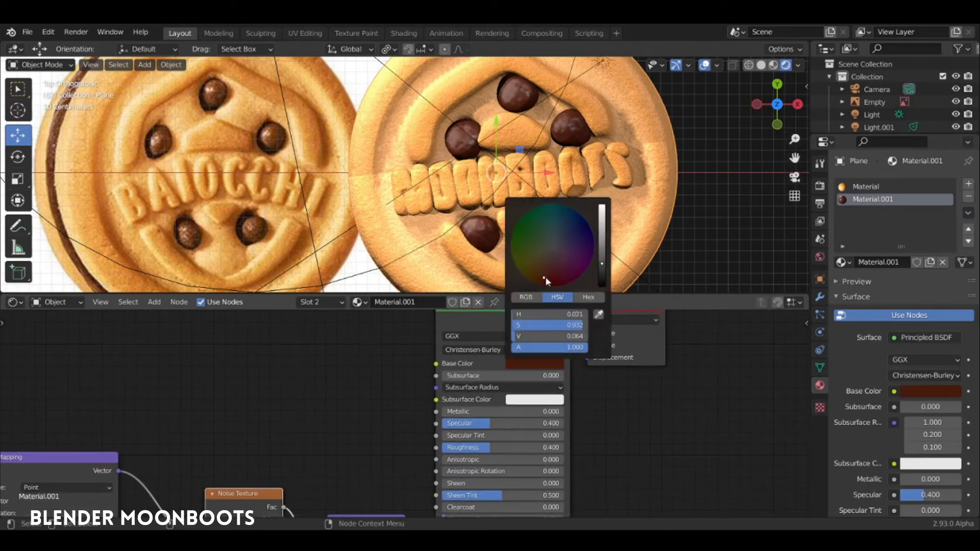
pyautogui.moveTo(550, 277)
pyautogui.mouseDown()
pyautogui.moveTo(536, 273)
pyautogui.moveTo(538, 282)
pyautogui.mouseUp()
pyautogui.moveTo(538, 285); pyautogui.dragTo(537, 284)
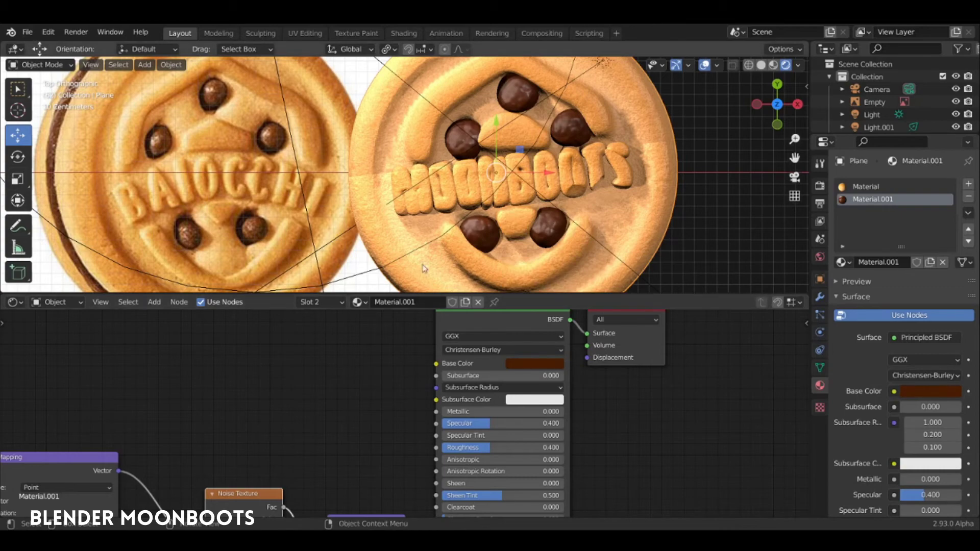
pyautogui.scroll(2, 522, 165)
pyautogui.moveTo(281, 485); pyautogui.dragTo(406, 326, button='middle')
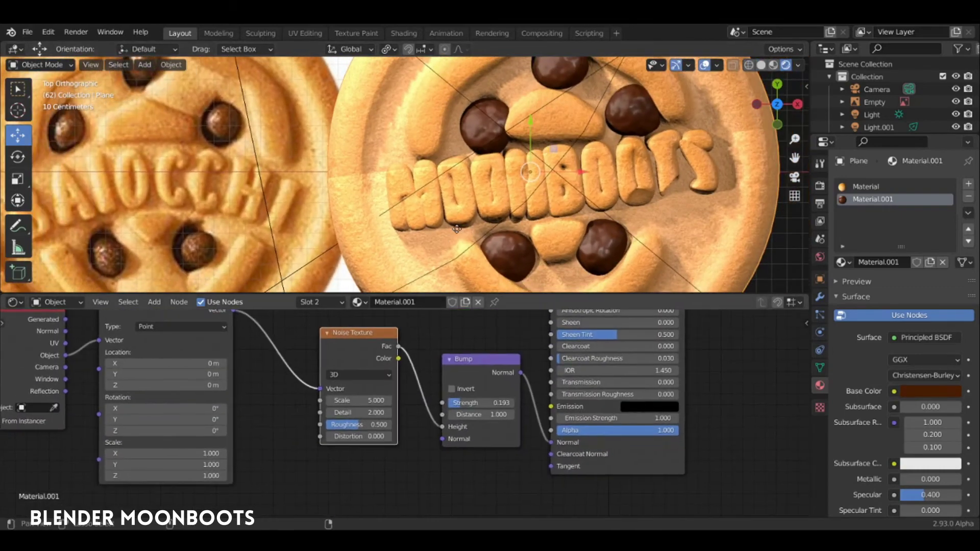
# Tune the Noise Texture settings, bringing Detail to 3.586.
pyautogui.scroll(1, 524, 179)
pyautogui.scroll(1, 524, 180)
pyautogui.scroll(-2, 524, 179)
pyautogui.scroll(1, 550, 176)
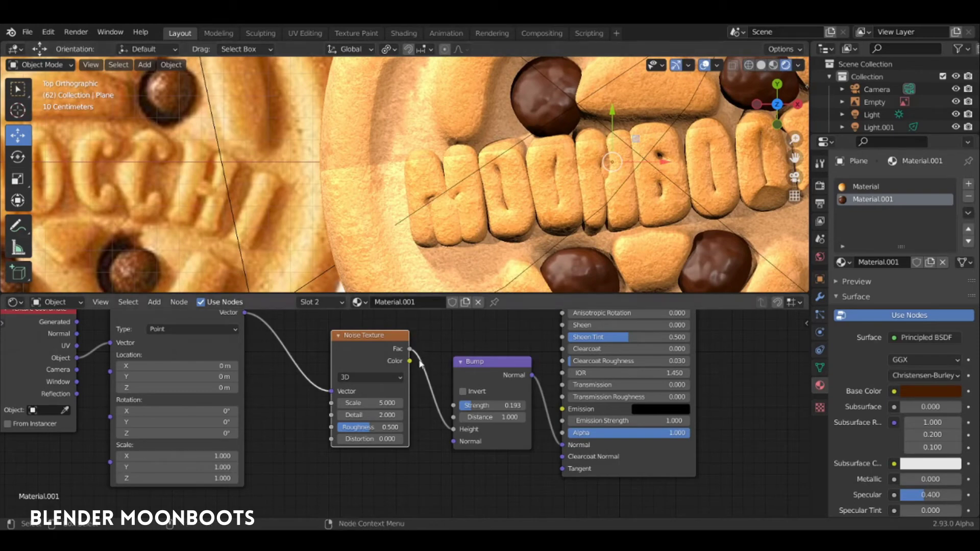
pyautogui.scroll(-1, 470, 219)
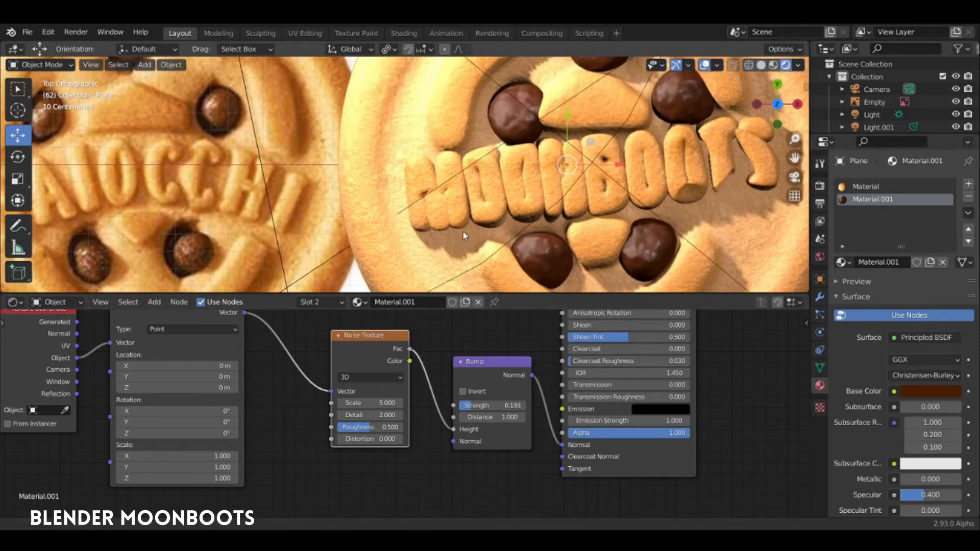
pyautogui.scroll(1, 470, 220)
pyautogui.scroll(1, 469, 220)
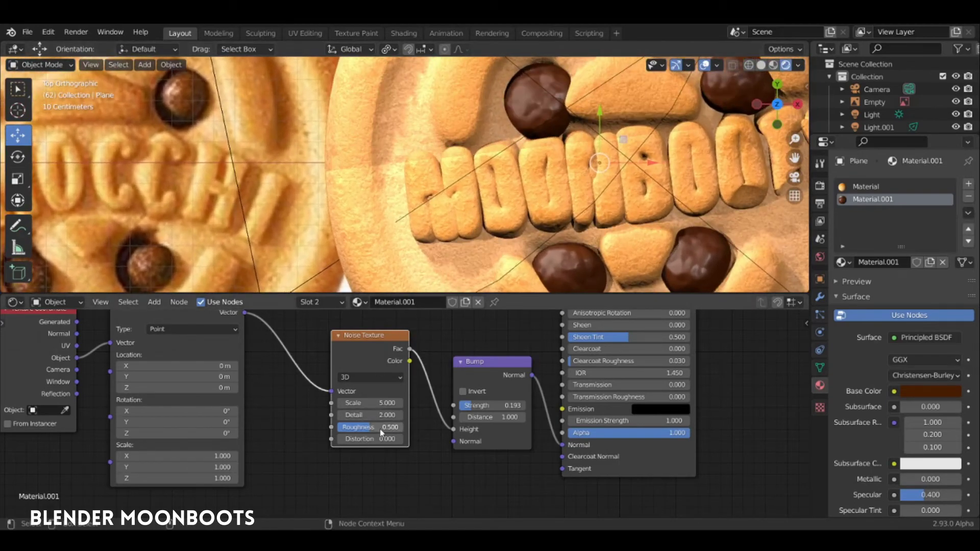
pyautogui.moveTo(380, 429)
pyautogui.mouseDown()
pyautogui.moveTo(422, 419)
pyautogui.moveTo(378, 415)
pyautogui.mouseUp()
pyautogui.moveTo(485, 418)
pyautogui.mouseDown()
pyautogui.moveTo(469, 414)
pyautogui.moveTo(478, 412)
pyautogui.mouseUp()
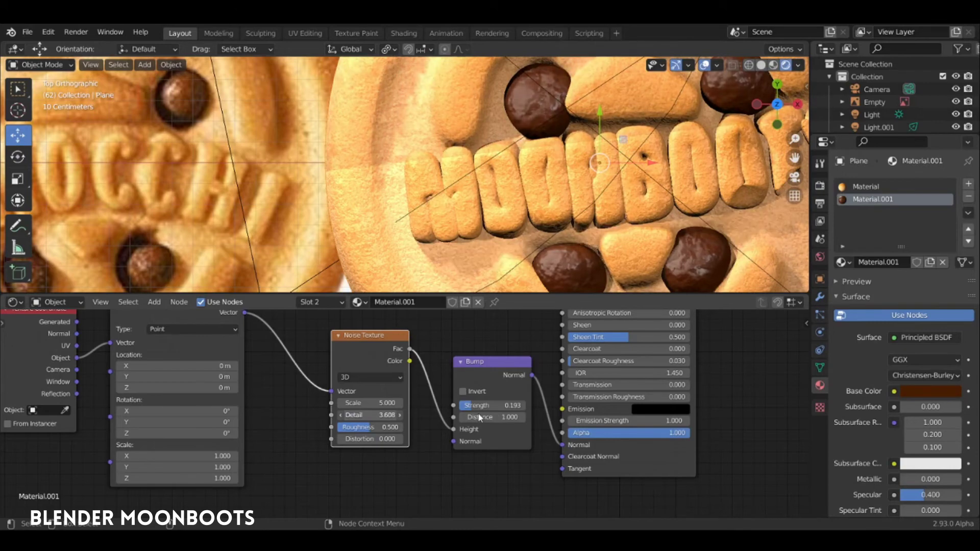
# Lower the Principled BSDF Roughness to 0.316 and orbit to view the cookies.
pyautogui.scroll(-3, 535, 202)
pyautogui.moveTo(581, 315)
pyautogui.mouseDown(button='middle')
pyautogui.moveTo(603, 403)
pyautogui.moveTo(530, 406)
pyautogui.mouseUp(button='middle')
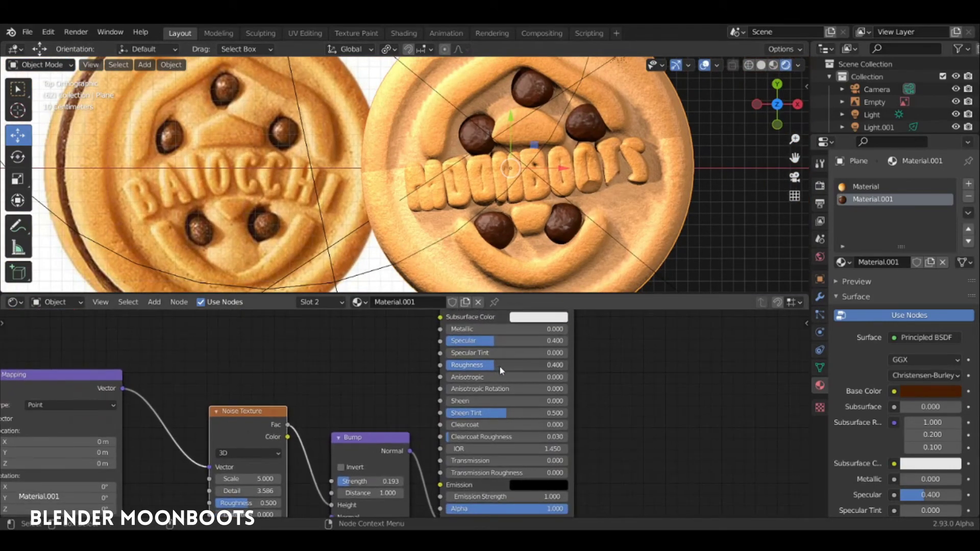
pyautogui.moveTo(499, 366); pyautogui.dragTo(489, 376)
pyautogui.moveTo(540, 214)
pyautogui.mouseDown(button='middle')
pyautogui.moveTo(570, 182)
pyautogui.moveTo(602, 229)
pyautogui.moveTo(542, 218)
pyautogui.mouseUp(button='middle')
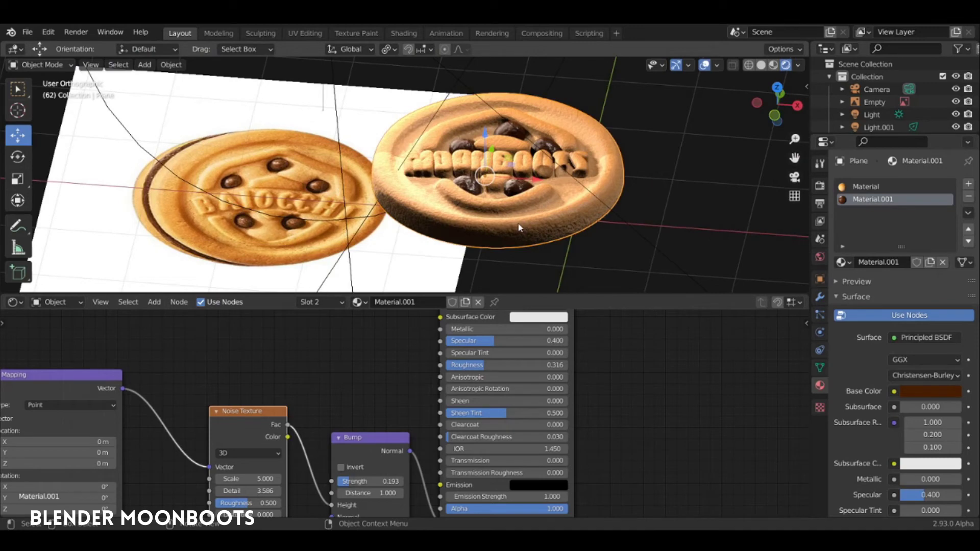
# In Edit Mode, duplicate the cookie mesh and drop the copy below along Z.
pyautogui.press('Tab')
pyautogui.moveTo(531, 207); pyautogui.dragTo(574, 177, button='middle')
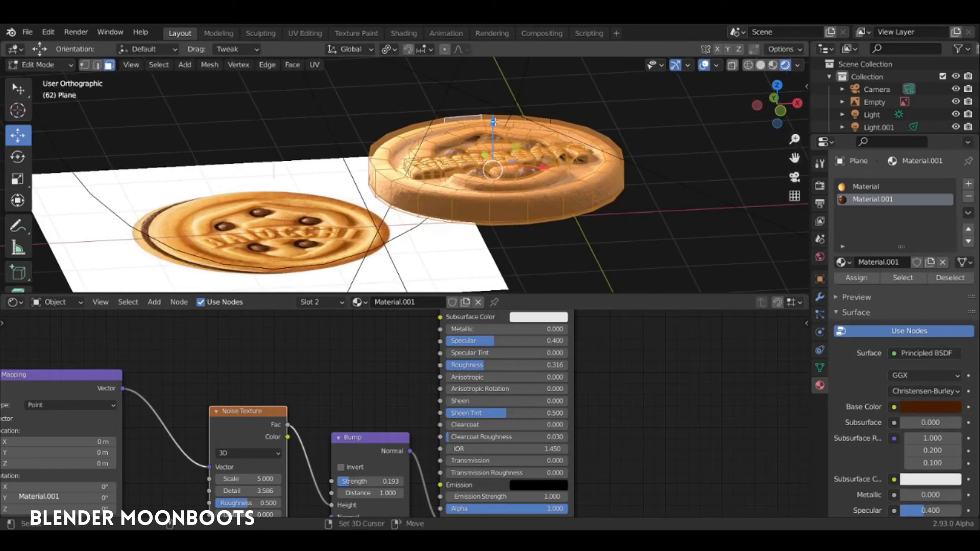
pyautogui.hotkey('shift', 'd')
pyautogui.press('z')
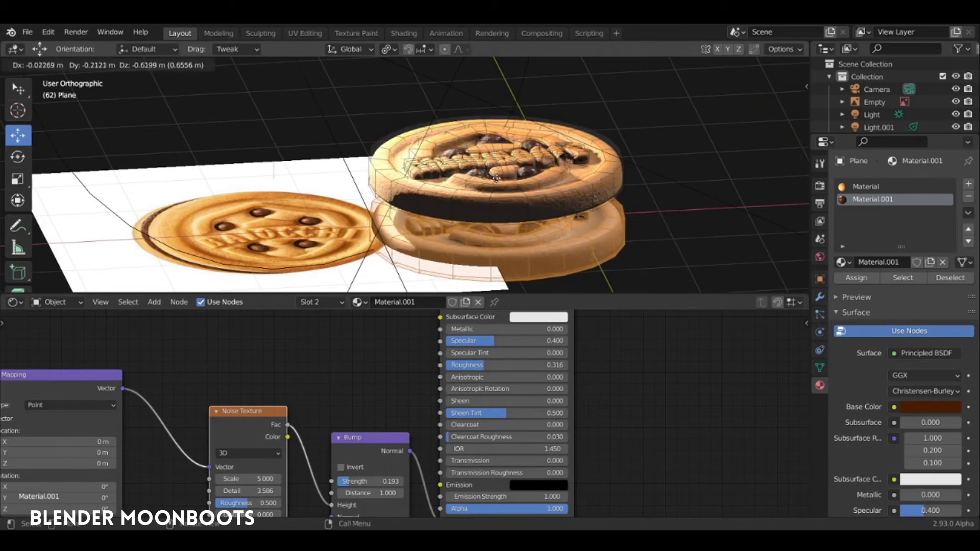
pyautogui.click(499, 176)
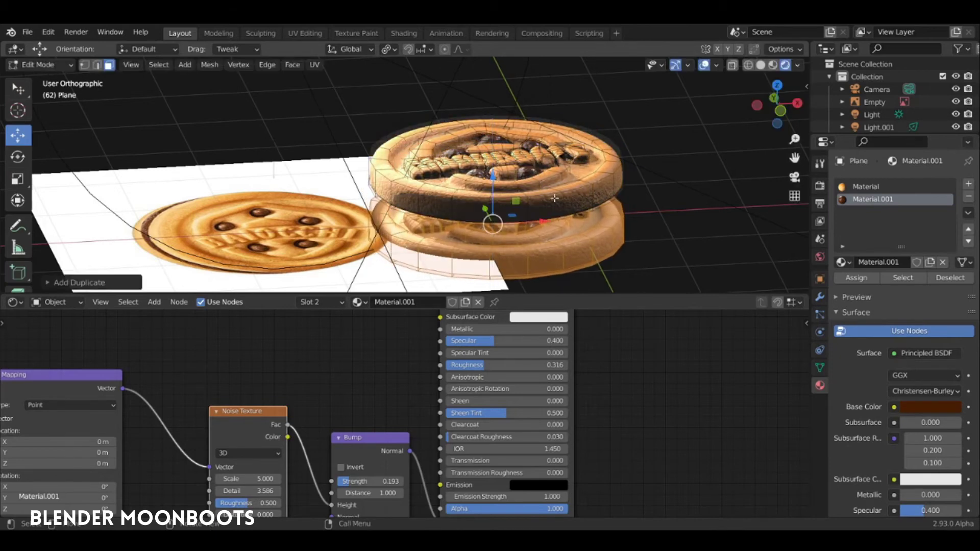
# Flip the bottom cookie copy 180° around Y.
pyautogui.press('r')
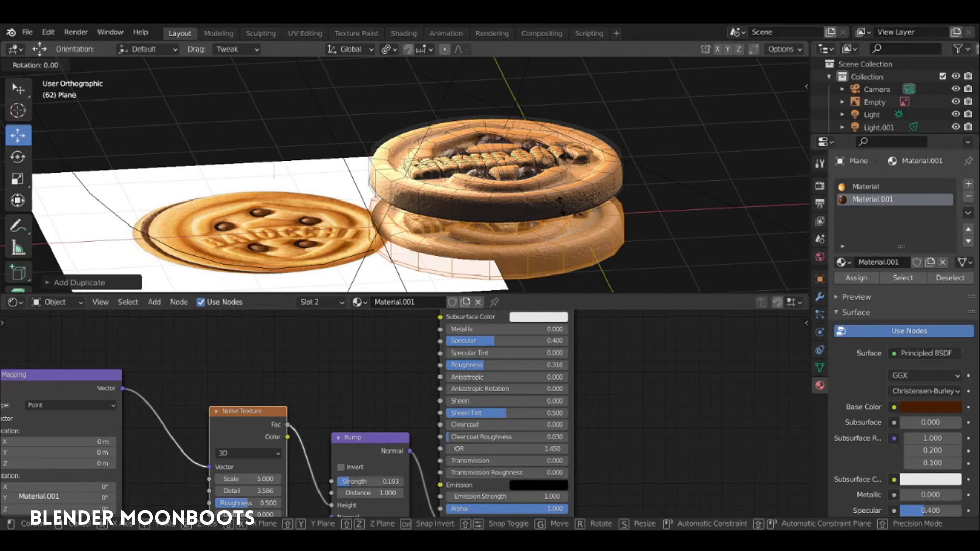
pyautogui.press('y')
pyautogui.click(561, 205)
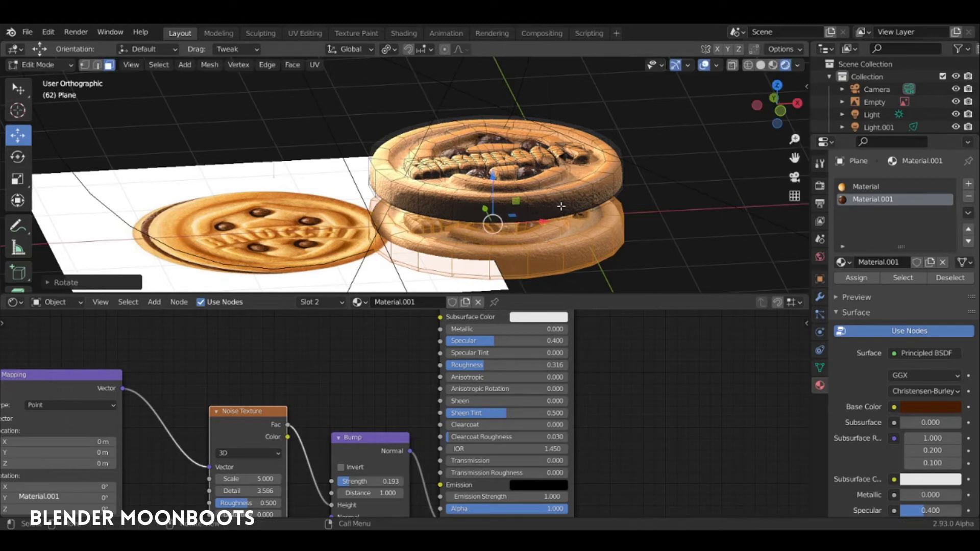
pyautogui.press('r')
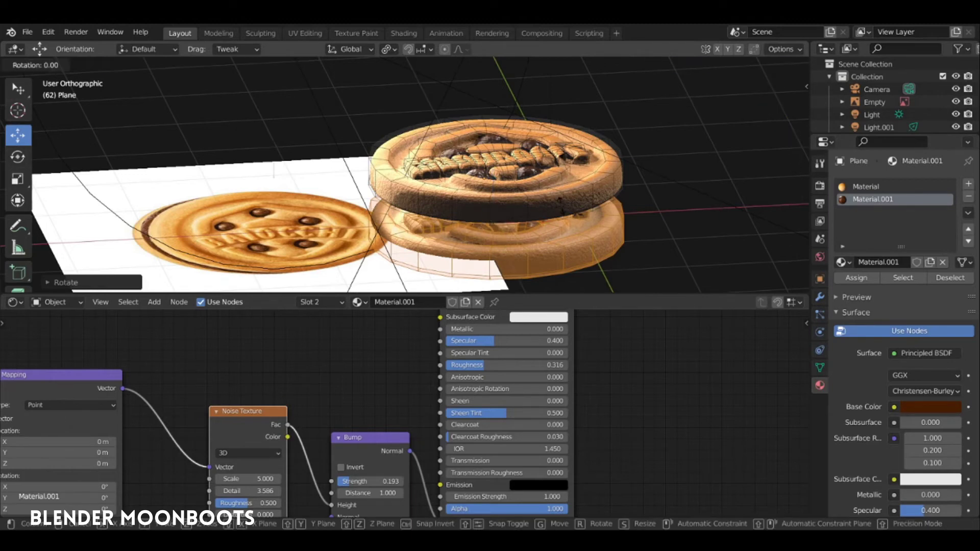
pyautogui.write('y180')
pyautogui.press('Return')
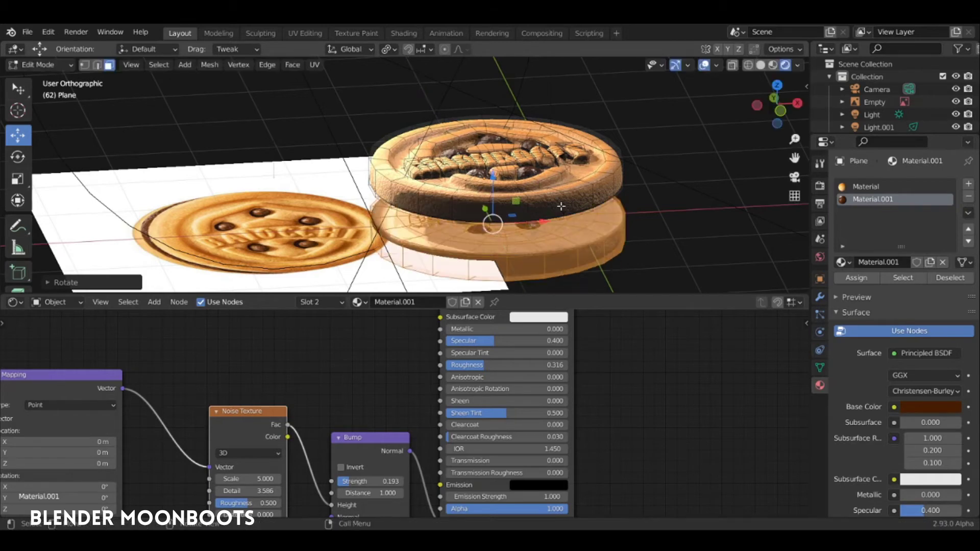
# Raise the bottom cookie along Z toward the top one.
pyautogui.press('g')
pyautogui.press('z')
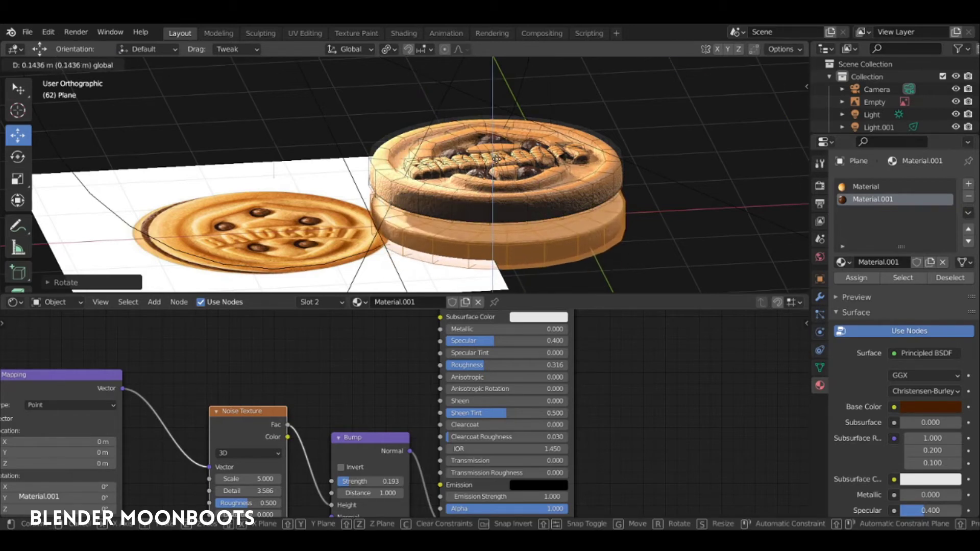
pyautogui.click(499, 179)
pyautogui.moveTo(499, 179)
pyautogui.mouseDown(button='middle')
pyautogui.moveTo(503, 195)
pyautogui.moveTo(507, 185)
pyautogui.mouseUp(button='middle')
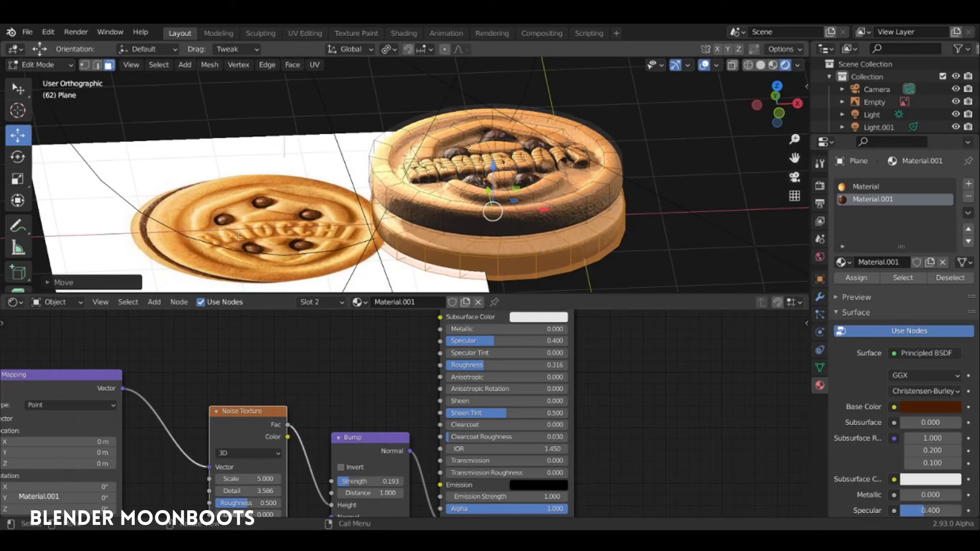
pyautogui.moveTo(492, 211); pyautogui.dragTo(490, 226, button='middle')
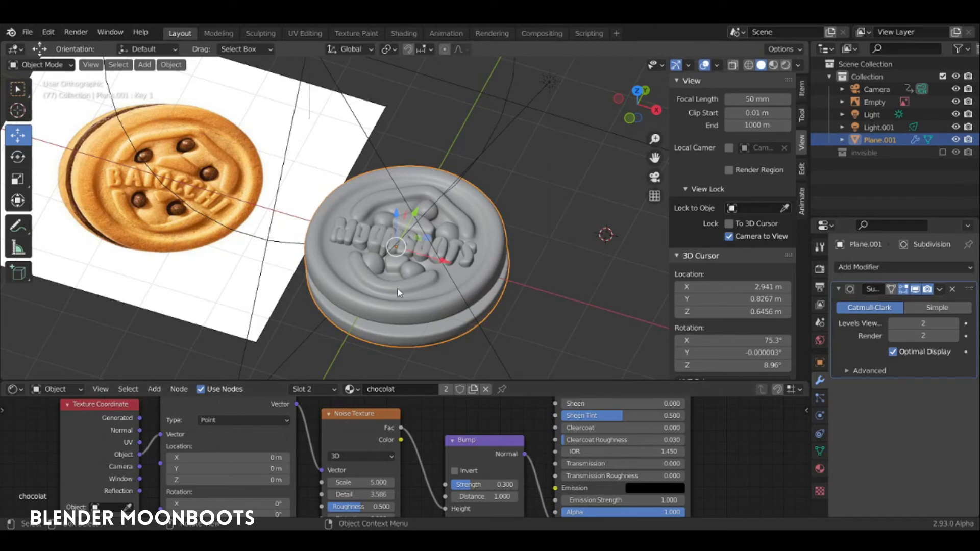
# Orbit around the cookies, briefly previewing rendered shading before returning to solid.
pyautogui.moveTo(448, 196)
pyautogui.mouseDown(button='middle')
pyautogui.moveTo(476, 133)
pyautogui.moveTo(486, 124)
pyautogui.moveTo(489, 142)
pyautogui.moveTo(492, 123)
pyautogui.mouseUp(button='middle')
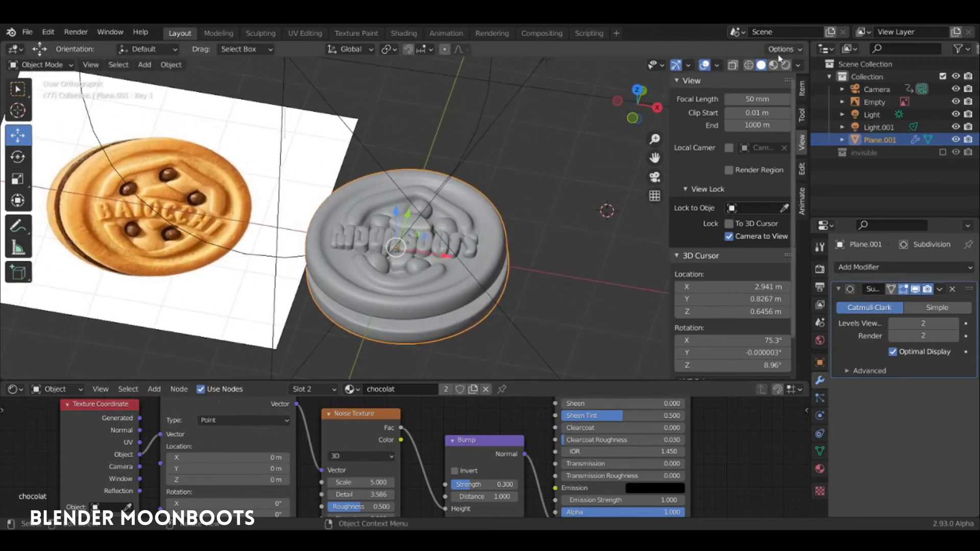
pyautogui.click(785, 65)
pyautogui.moveTo(511, 245); pyautogui.dragTo(521, 209, button='middle')
pyautogui.click(760, 65)
pyautogui.moveTo(444, 255)
pyautogui.mouseDown(button='middle')
pyautogui.moveTo(445, 225)
pyautogui.moveTo(465, 239)
pyautogui.moveTo(532, 197)
pyautogui.moveTo(496, 178)
pyautogui.mouseUp(button='middle')
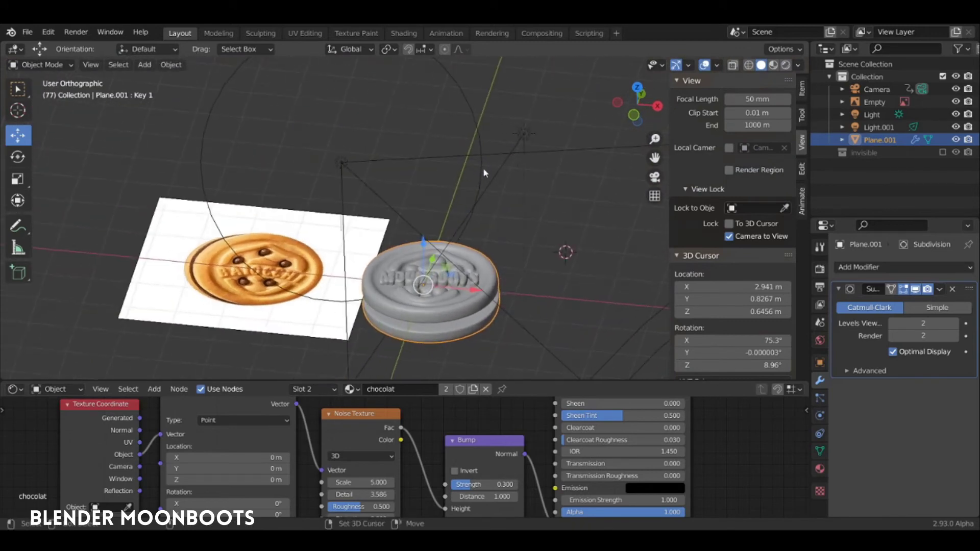
# Add both lights to the selection and rotate everything 90° around X.
pyautogui.keyDown('shift'); pyautogui.click(495, 173); pyautogui.keyUp('shift')
pyautogui.keyDown('shift'); pyautogui.click(366, 162); pyautogui.keyUp('shift')
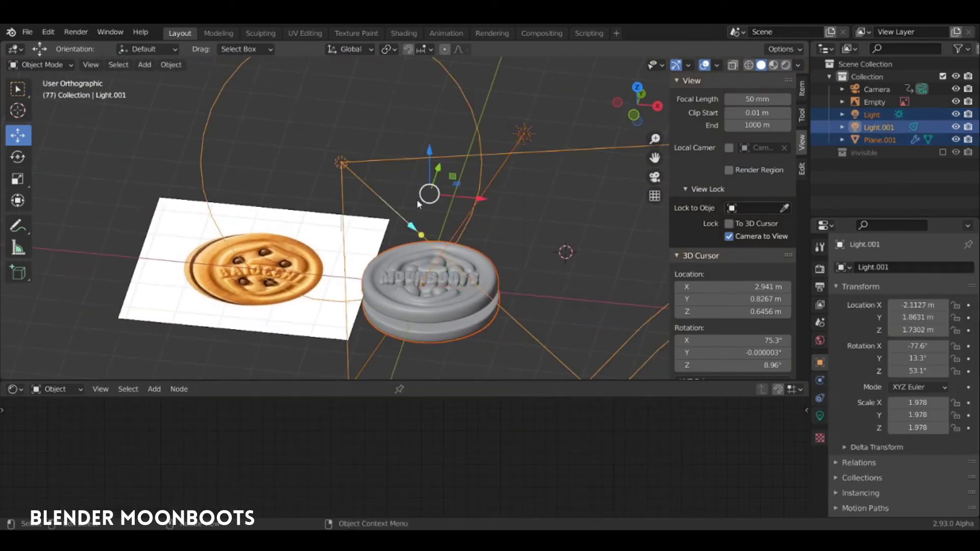
pyautogui.write('rx90')
pyautogui.press('Return')
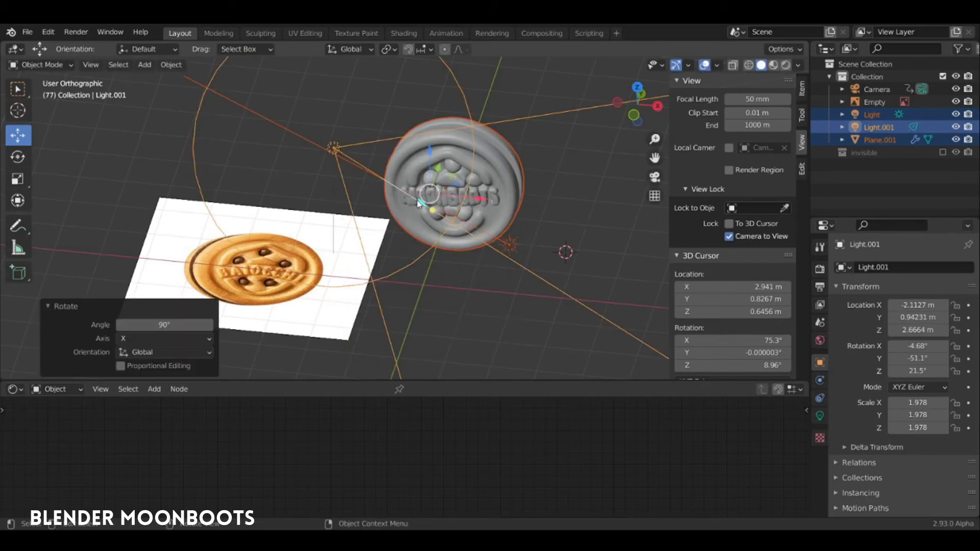
# Move the cookie and lights along Y, then lift them 1.5109 m along Z.
pyautogui.moveTo(418, 202)
pyautogui.mouseDown(button='middle')
pyautogui.moveTo(492, 194)
pyautogui.moveTo(487, 174)
pyautogui.mouseUp(button='middle')
pyautogui.press('g')
pyautogui.press('y')
pyautogui.click(485, 178)
pyautogui.press('g')
pyautogui.press('z')
pyautogui.click(480, 128)
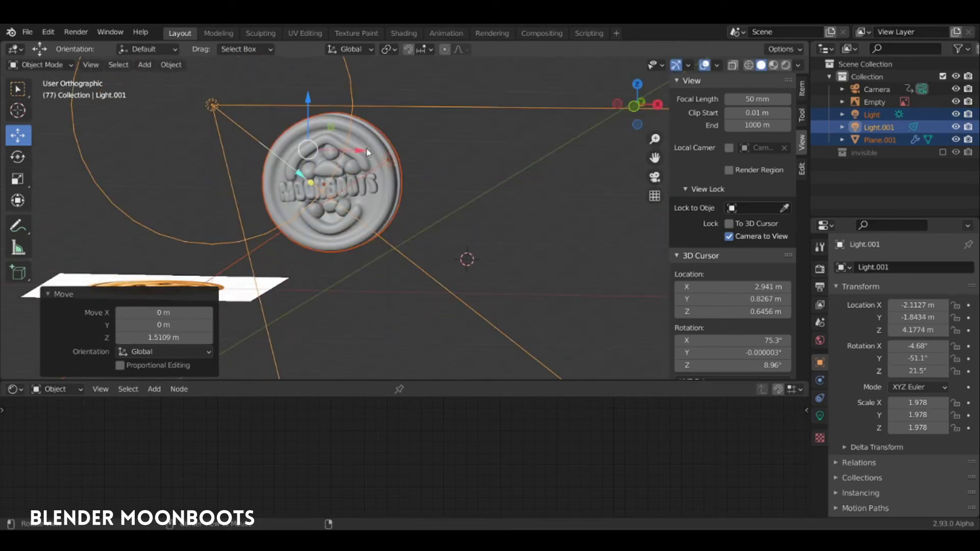
# Select only the MOONBOOTS cookie and enter Edit Mode.
pyautogui.moveTo(479, 127)
pyautogui.mouseDown(button='middle')
pyautogui.moveTo(359, 159)
pyautogui.moveTo(507, 206)
pyautogui.moveTo(503, 159)
pyautogui.moveTo(517, 202)
pyautogui.moveTo(495, 210)
pyautogui.mouseUp(button='middle')
pyautogui.click(527, 202)
pyautogui.press('Tab')
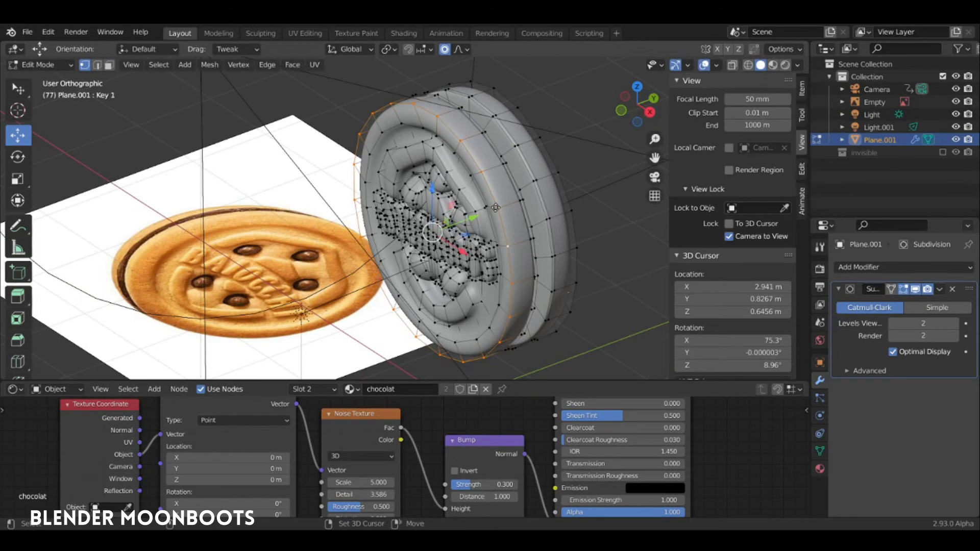
# Duplicate the outer rim loop and move it 1.1544 m along Y.
pyautogui.hotkey('shift', 'd')
pyautogui.press('y')
pyautogui.click(411, 238)
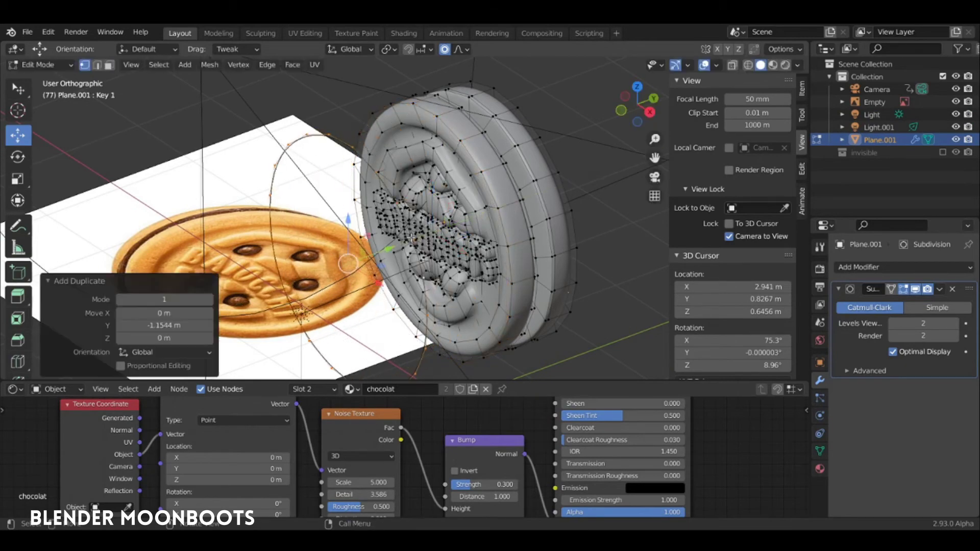
pyautogui.moveTo(411, 238); pyautogui.dragTo(467, 51, button='middle')
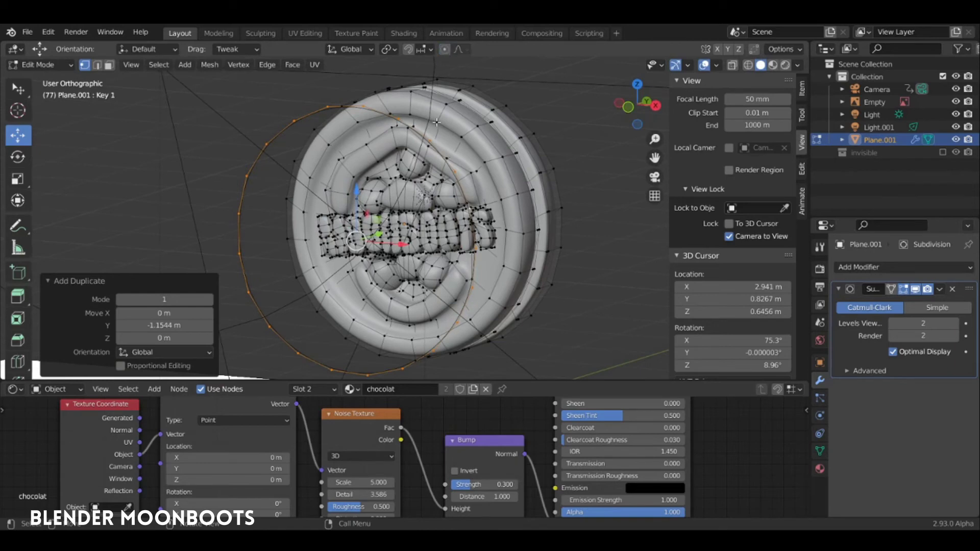
# Extrude the loop in place and scale the new ring inward to 0.368.
pyautogui.press('e')
pyautogui.rightClick(456, 145)
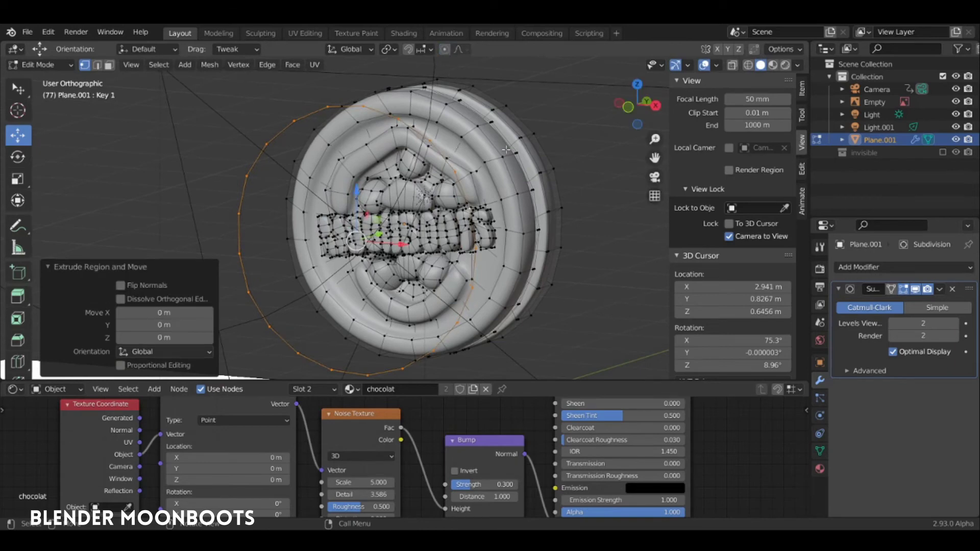
pyautogui.press('s')
pyautogui.click(420, 213)
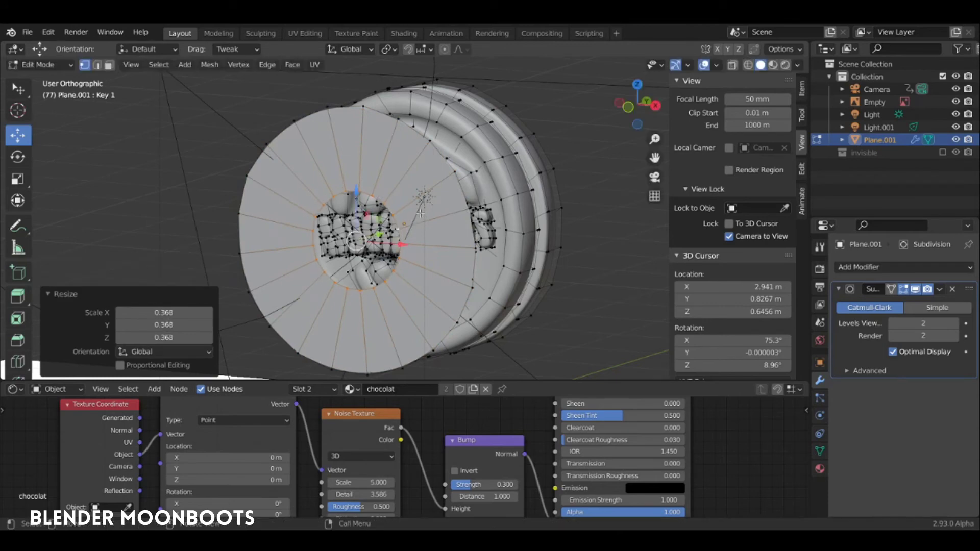
pyautogui.moveTo(420, 192); pyautogui.dragTo(336, 117, button='middle')
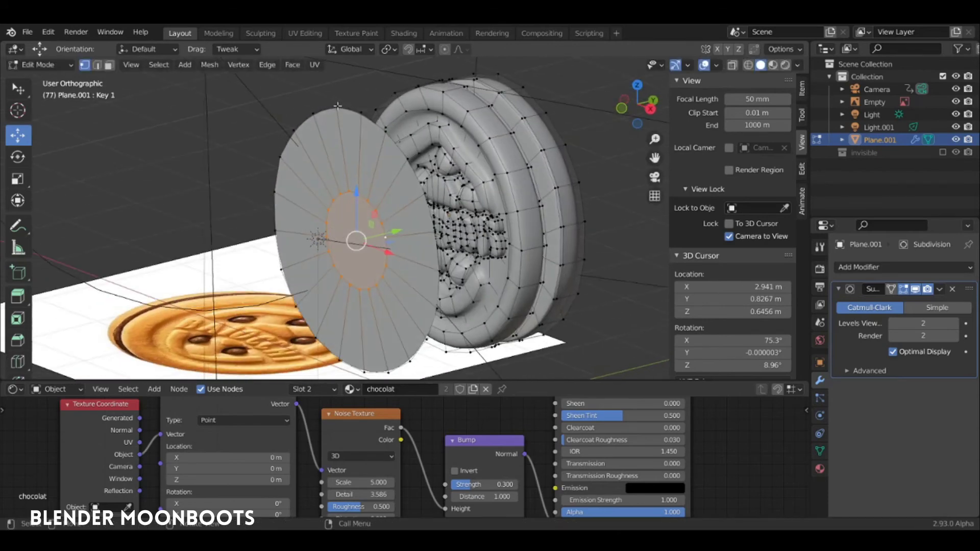
# Select the linked disc, extrude it for thickness, and select the whole mesh.
pyautogui.press('l')
pyautogui.moveTo(401, 123); pyautogui.dragTo(397, 143, button='middle')
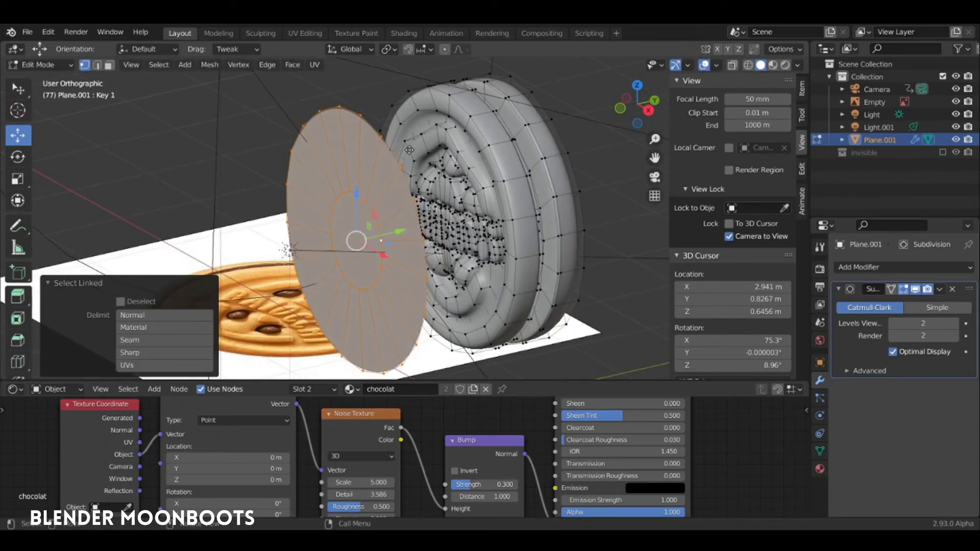
pyautogui.press('e')
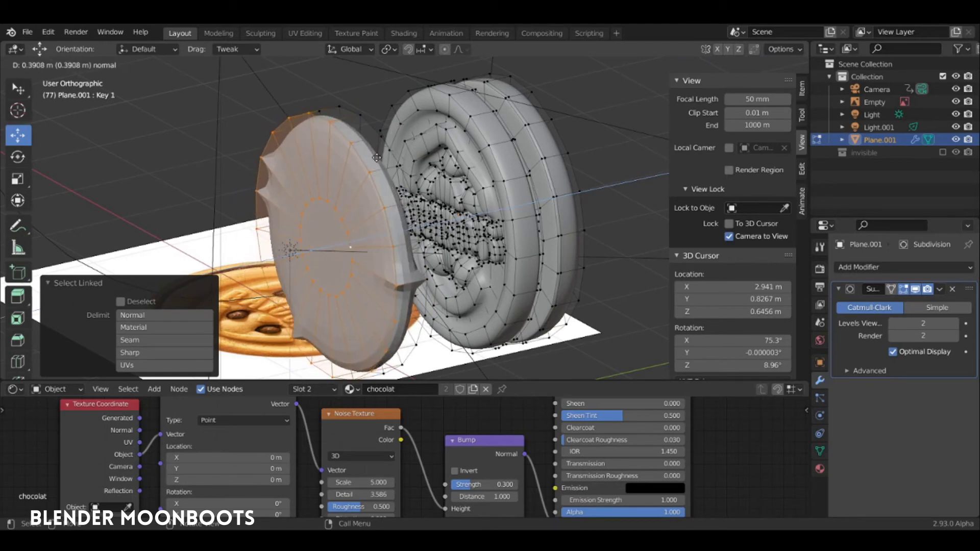
pyautogui.click(390, 158)
pyautogui.press('a')
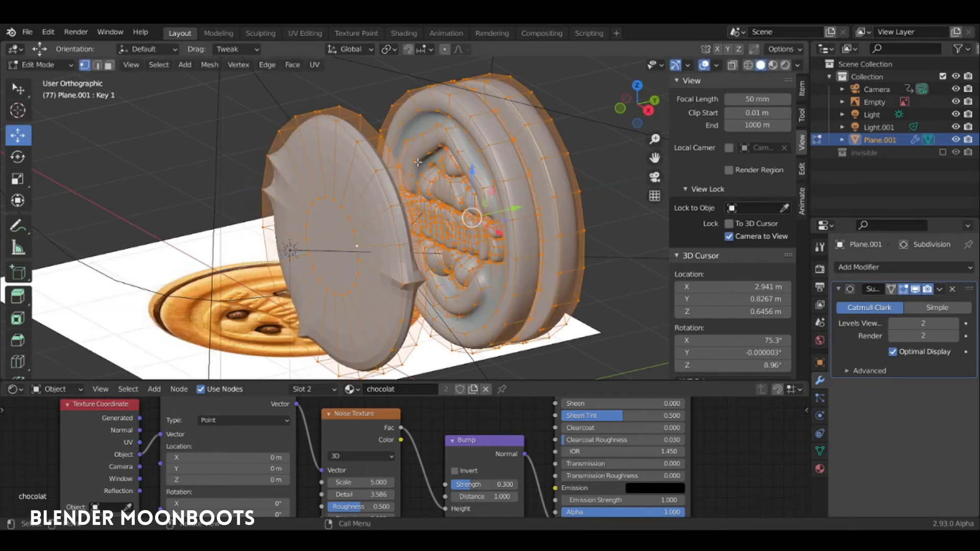
pyautogui.click(715, 66)
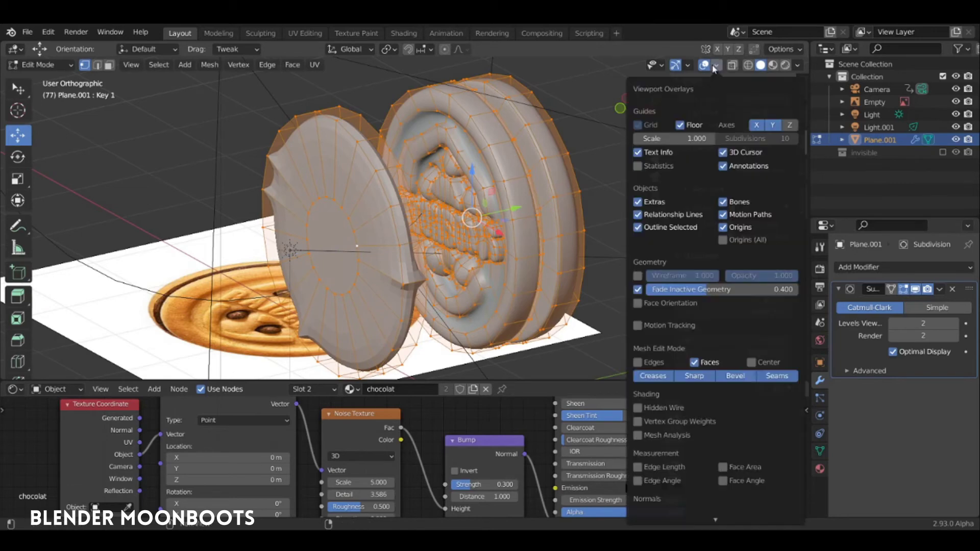
# Turn on Face Orientation, recalculate normals outside, then turn Face Orientation off.
pyautogui.click(637, 303)
pyautogui.press('n')
pyautogui.moveTo(449, 225)
pyautogui.mouseDown(button='middle')
pyautogui.moveTo(421, 231)
pyautogui.moveTo(441, 213)
pyautogui.mouseUp(button='middle')
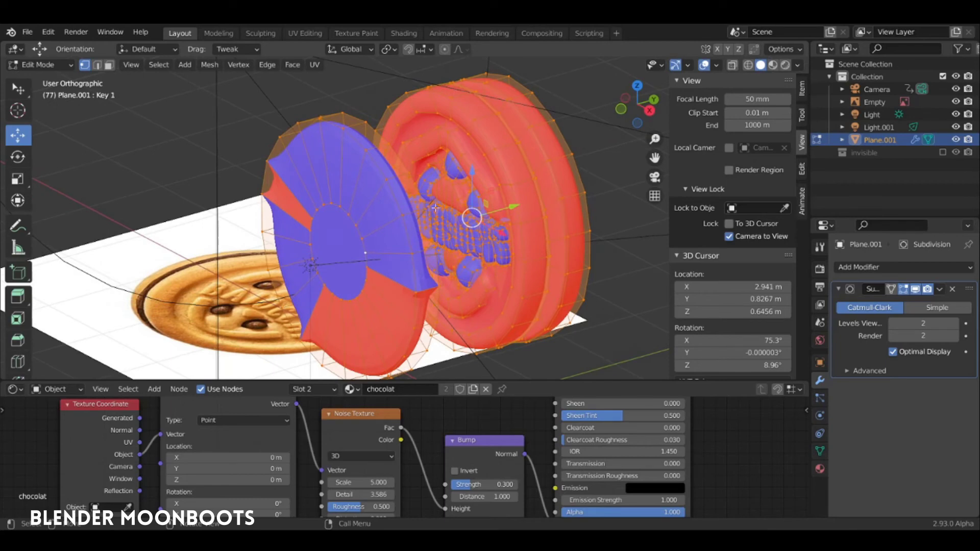
pyautogui.hotkey('alt', 'n')
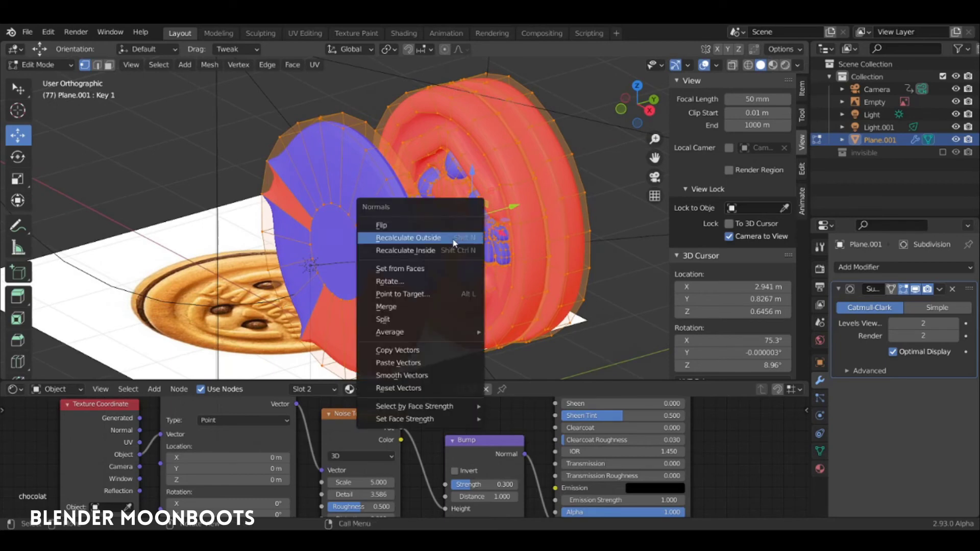
pyautogui.click(449, 237)
pyautogui.moveTo(448, 237)
pyautogui.mouseDown(button='middle')
pyautogui.moveTo(424, 225)
pyautogui.moveTo(436, 215)
pyautogui.mouseUp(button='middle')
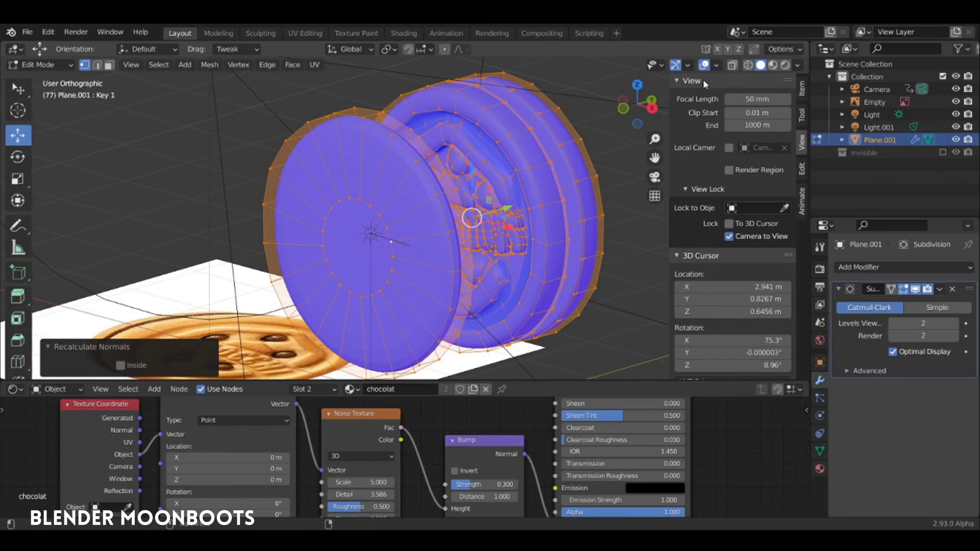
pyautogui.click(716, 65)
pyautogui.click(637, 303)
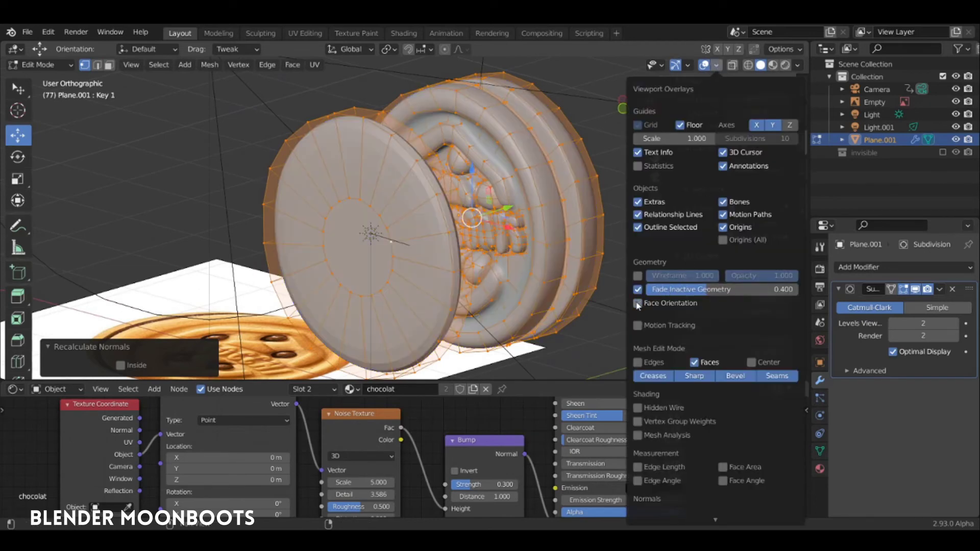
pyautogui.press('n')
pyautogui.moveTo(460, 214); pyautogui.dragTo(349, 164, button='middle')
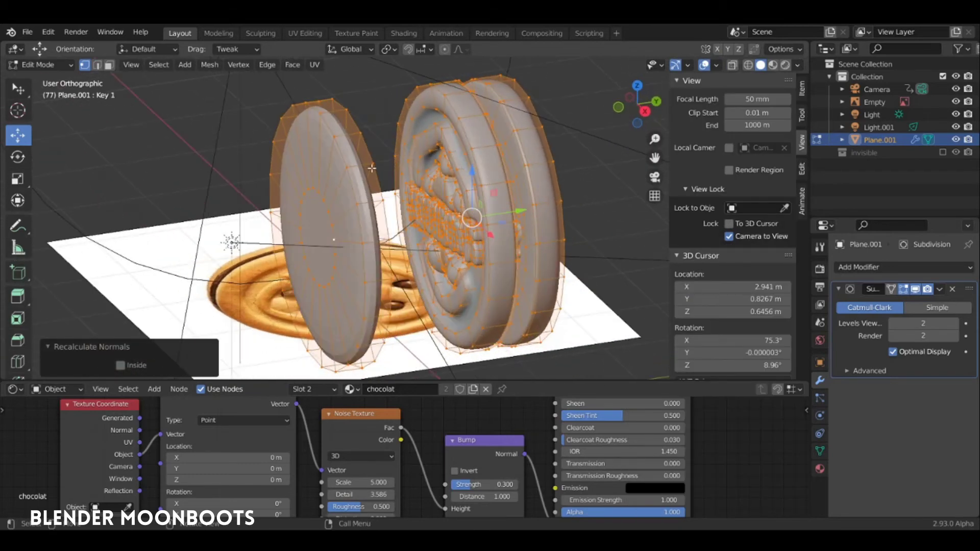
# Select the whole separate disc and stretch it to 1.38 along Y.
pyautogui.hotkey('alt', 'a')
pyautogui.press('l')
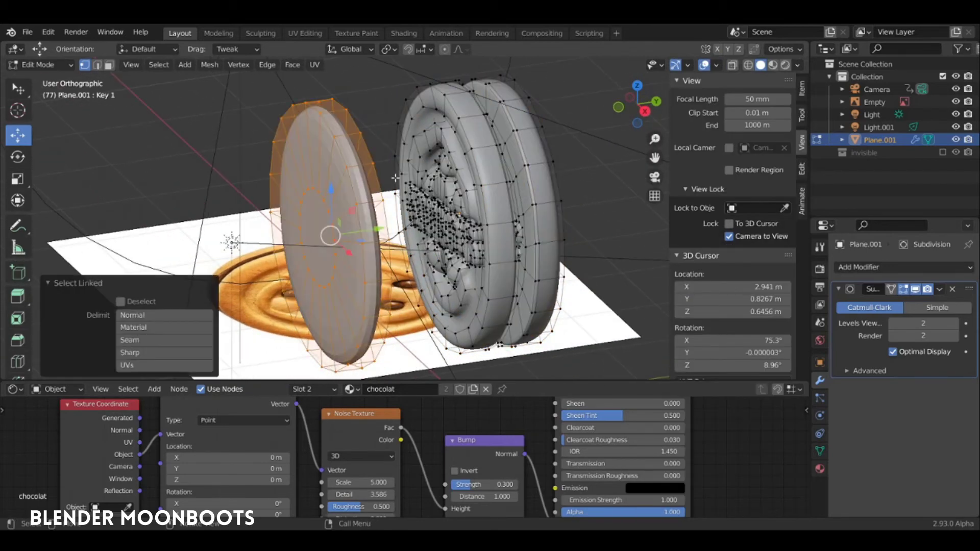
pyautogui.press('s')
pyautogui.press('y')
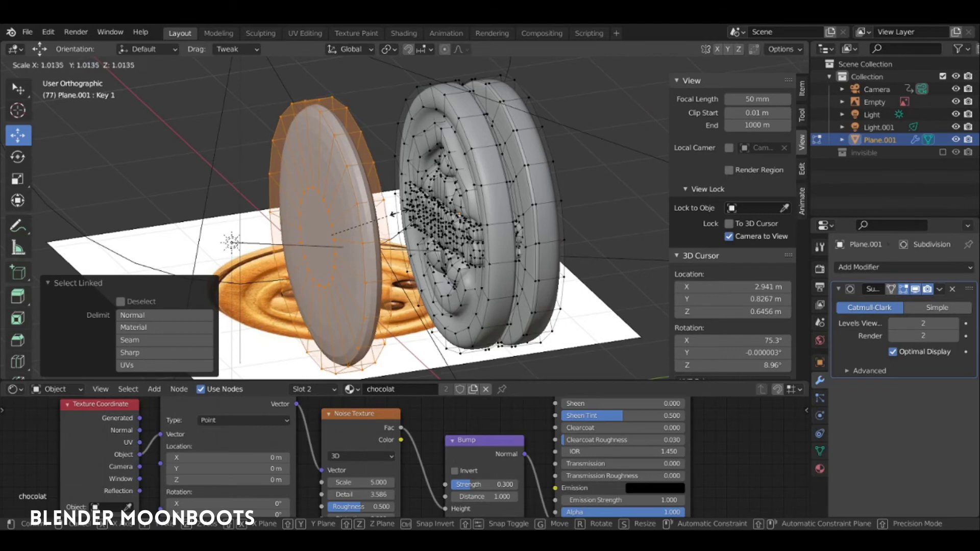
pyautogui.click(369, 211)
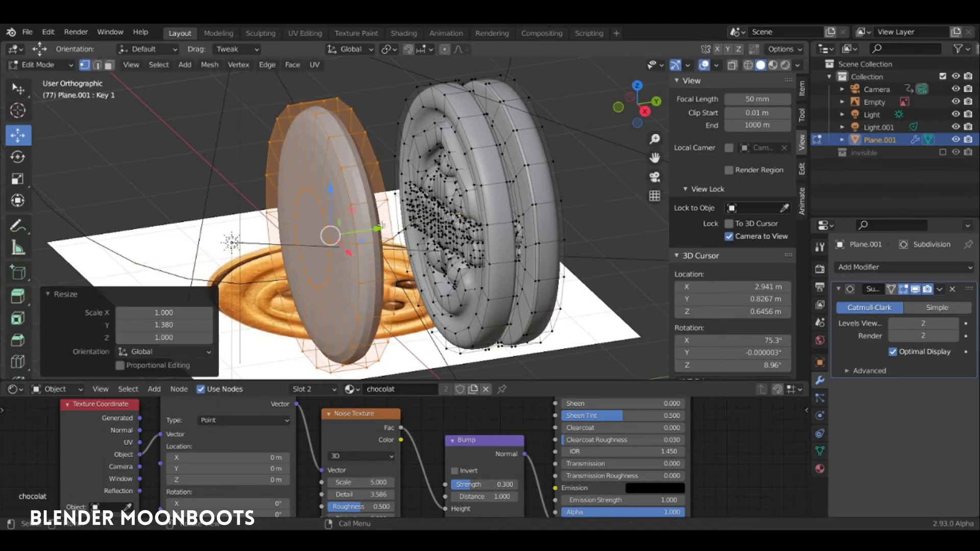
# Move the disc 1.7861 m along Y so it sits between the cookie halves.
pyautogui.moveTo(381, 225); pyautogui.dragTo(537, 189)
pyautogui.click(536, 190)
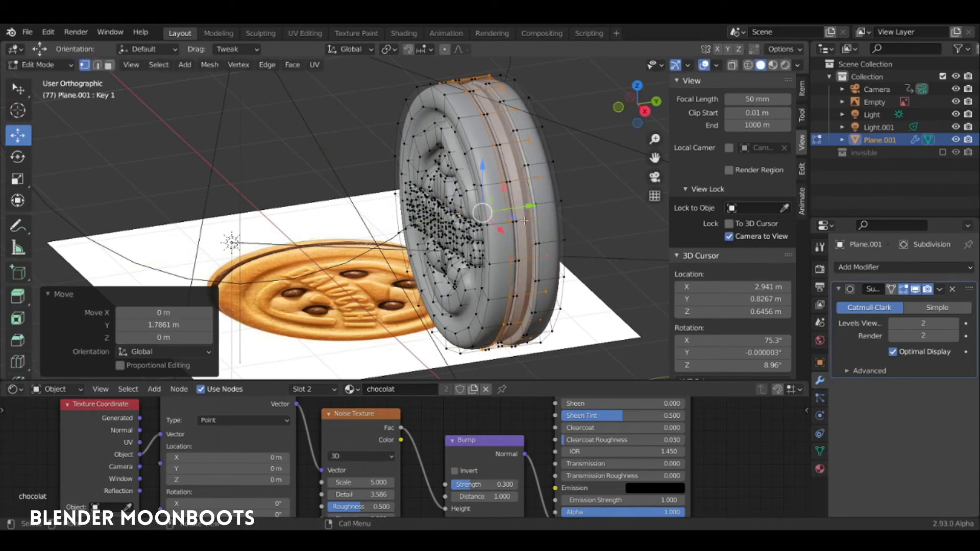
pyautogui.press('3')
pyautogui.moveTo(519, 217); pyautogui.dragTo(552, 139, button='middle')
# Select a face on the cookie's lower right rim, undoing an accidental extrusion.
pyautogui.click(518, 249)
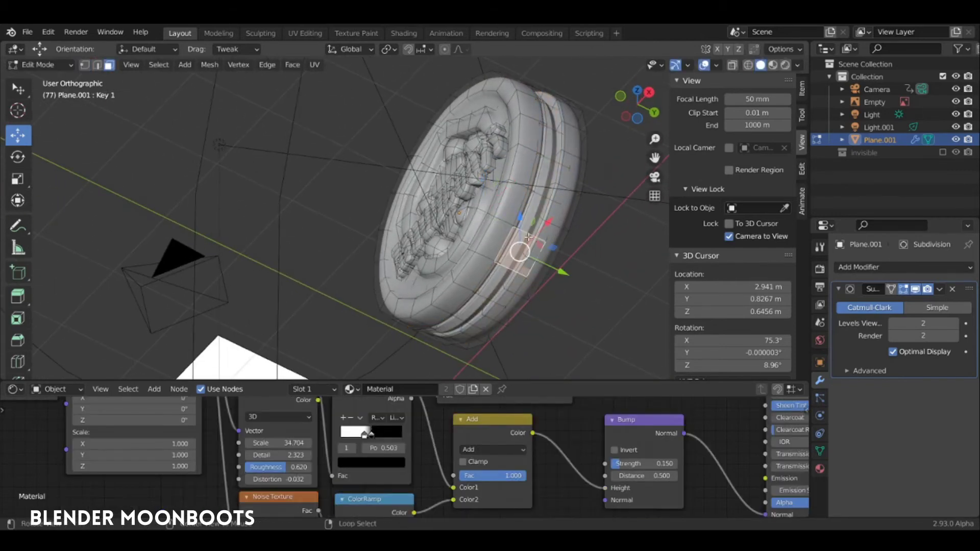
pyautogui.moveTo(517, 249)
pyautogui.mouseDown(button='middle')
pyautogui.moveTo(591, 286)
pyautogui.moveTo(583, 258)
pyautogui.moveTo(489, 195)
pyautogui.mouseUp(button='middle')
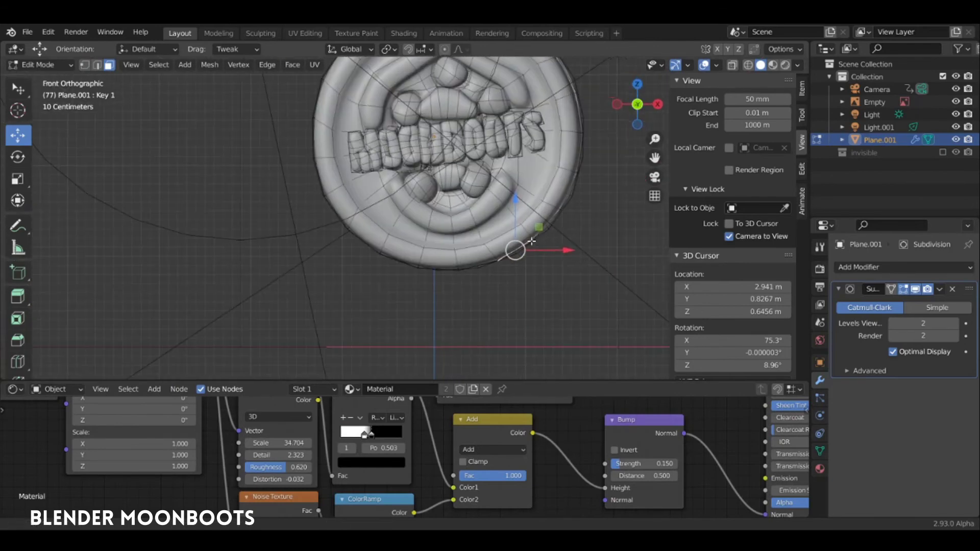
pyautogui.scroll(2, 499, 195)
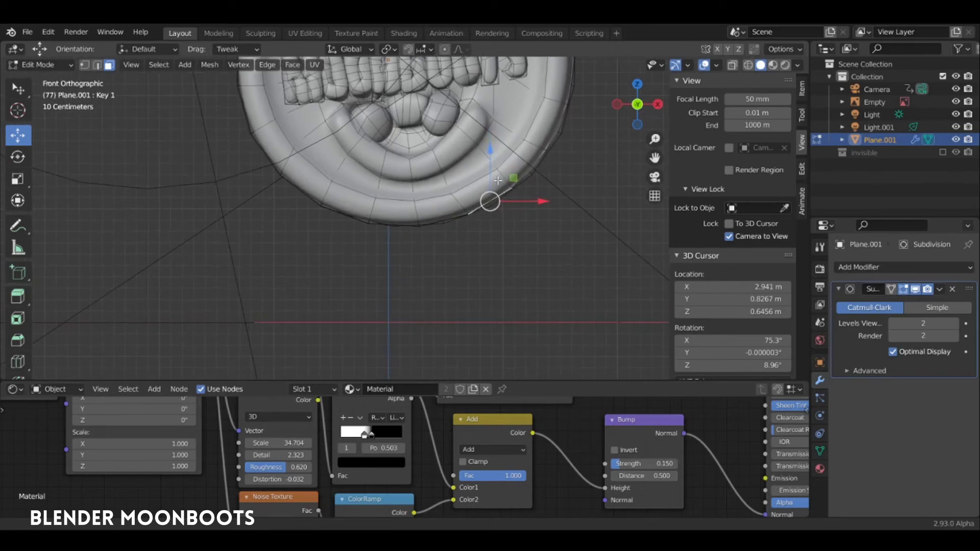
pyautogui.moveTo(503, 190)
pyautogui.mouseDown(button='middle')
pyautogui.moveTo(498, 176)
pyautogui.moveTo(504, 197)
pyautogui.moveTo(542, 223)
pyautogui.moveTo(494, 209)
pyautogui.moveTo(529, 209)
pyautogui.moveTo(542, 178)
pyautogui.mouseUp(button='middle')
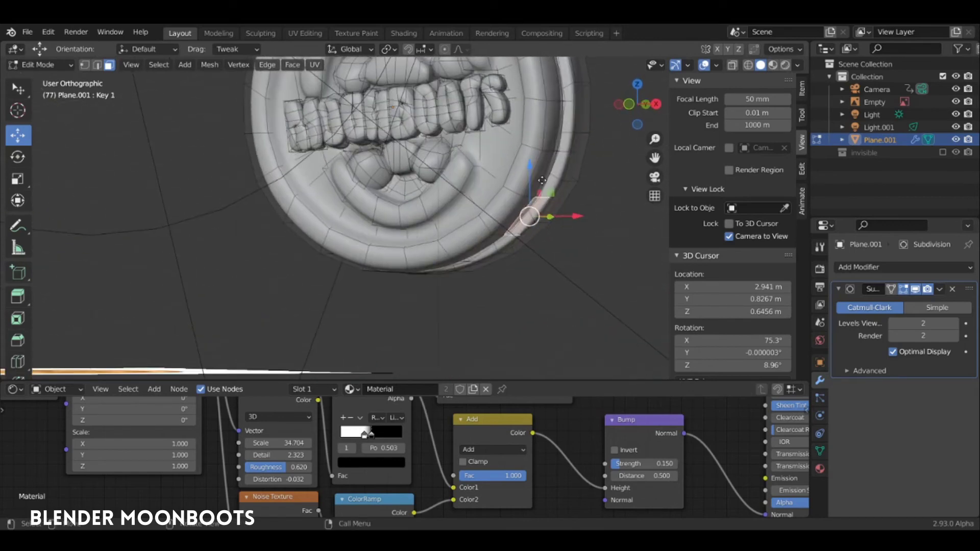
pyautogui.press('e')
pyautogui.click(547, 254)
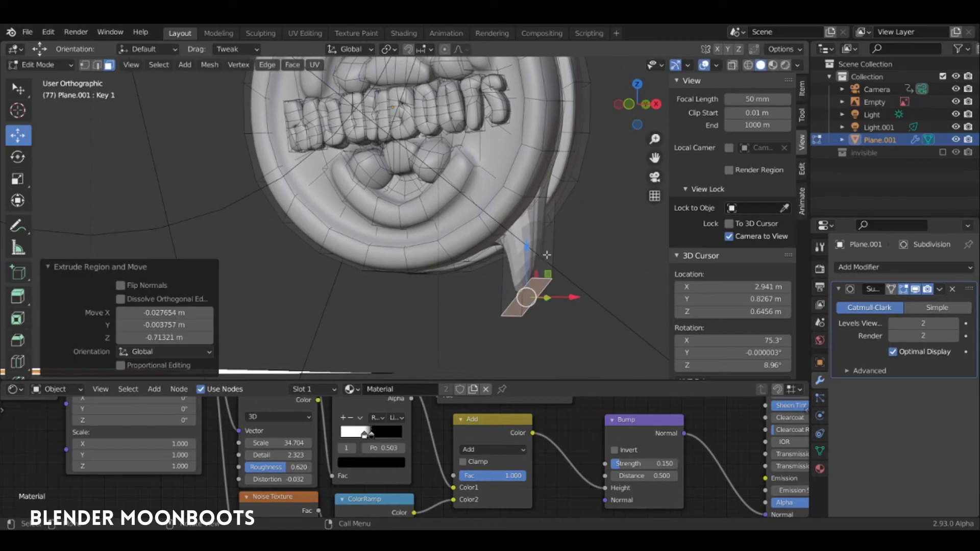
pyautogui.hotkey('ctrl', 'z')
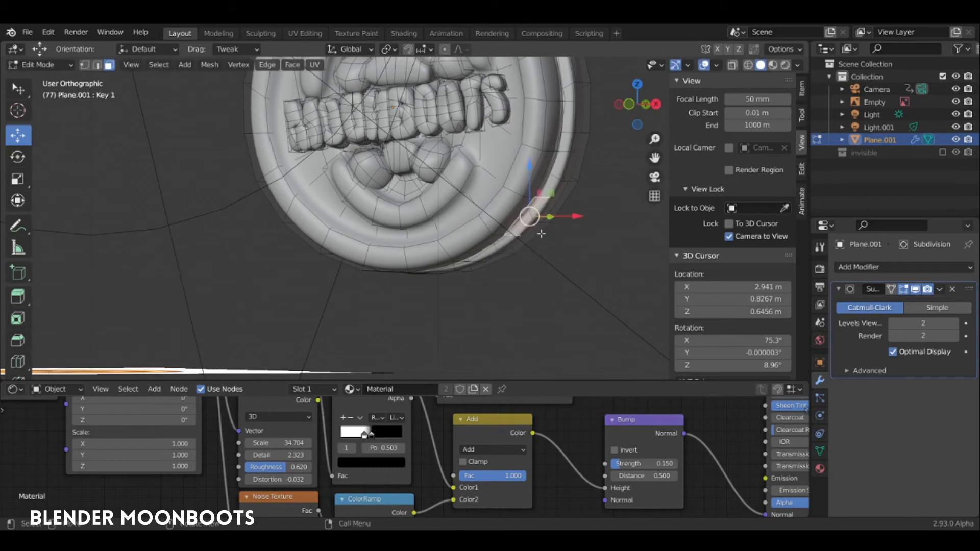
# Extrude the rim face down along Z, flatten its end and widen it to about 1.36.
pyautogui.press('e')
pyautogui.press('z')
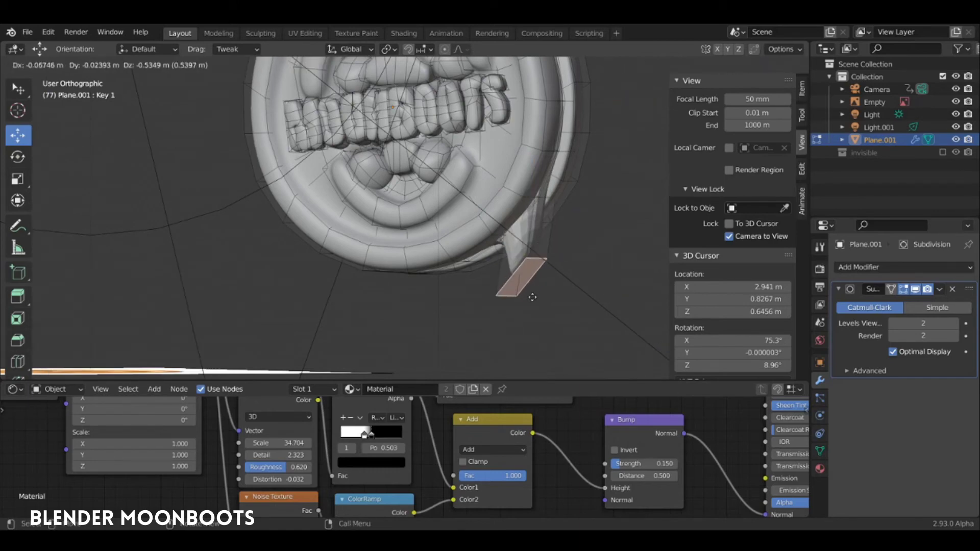
pyautogui.click(537, 309)
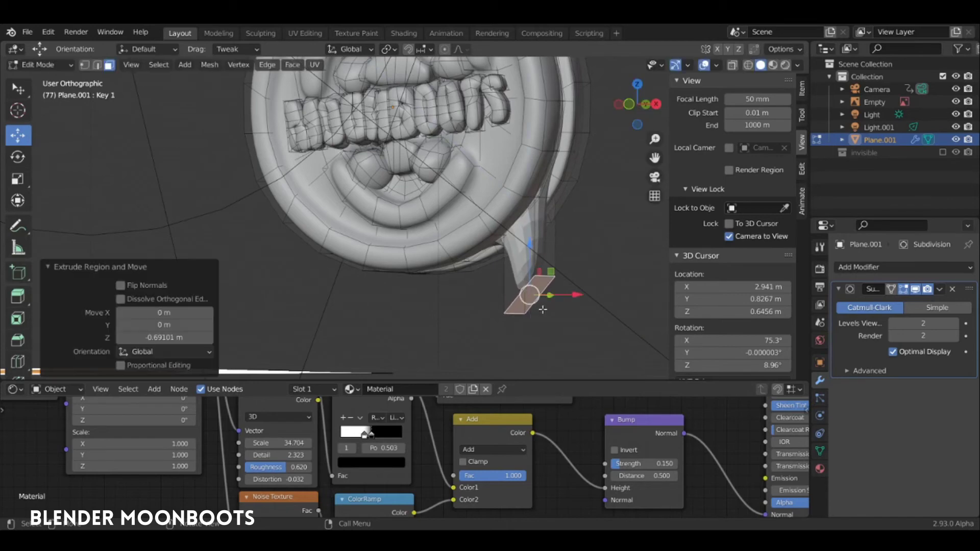
pyautogui.press('s')
pyautogui.press('z')
pyautogui.press('0')
pyautogui.press('Return')
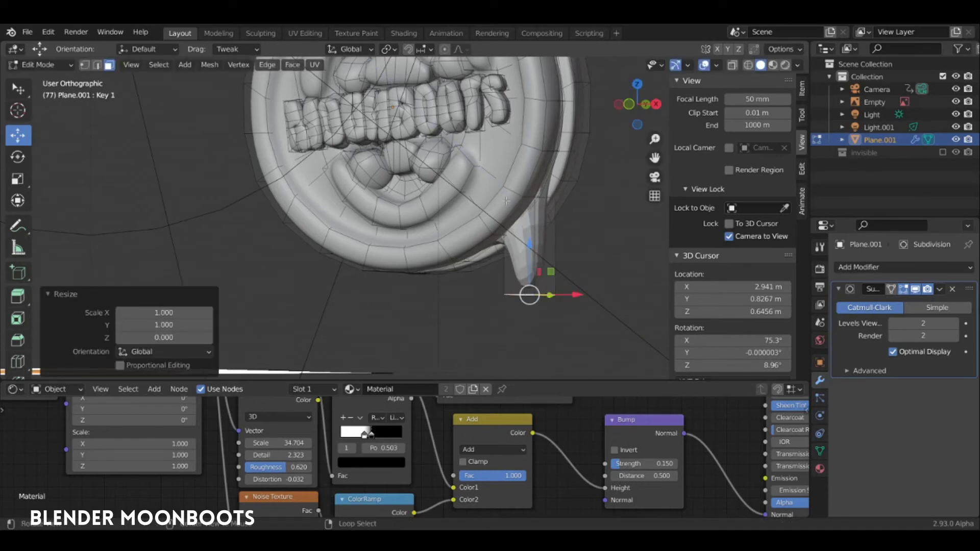
pyautogui.moveTo(549, 295); pyautogui.dragTo(567, 265, button='middle')
pyautogui.press('s')
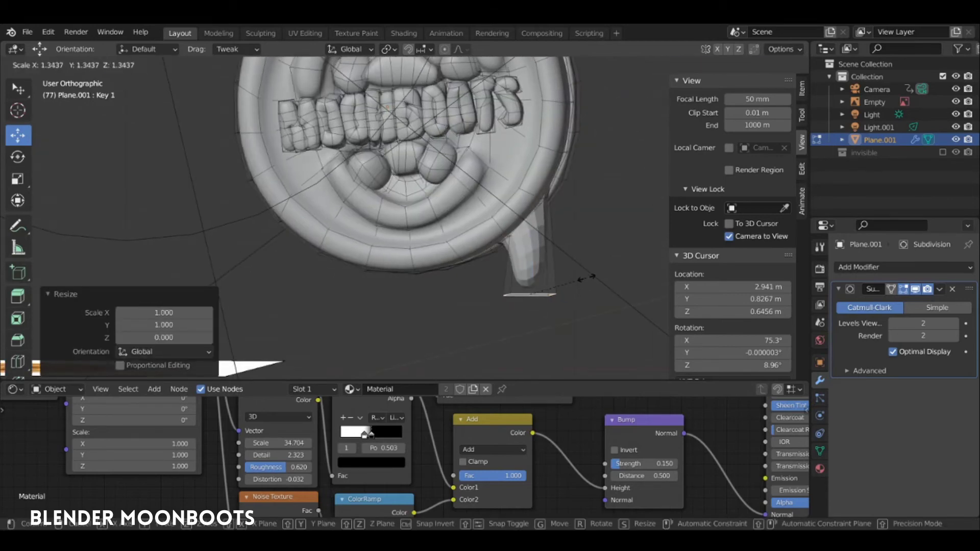
pyautogui.click(587, 277)
# Add a centred loop cut on the drip, flatten it, taper it to 0.645 and raise it slightly.
pyautogui.hotkey('ctrl', 'r')
pyautogui.click(523, 255)
pyautogui.rightClick(525, 252)
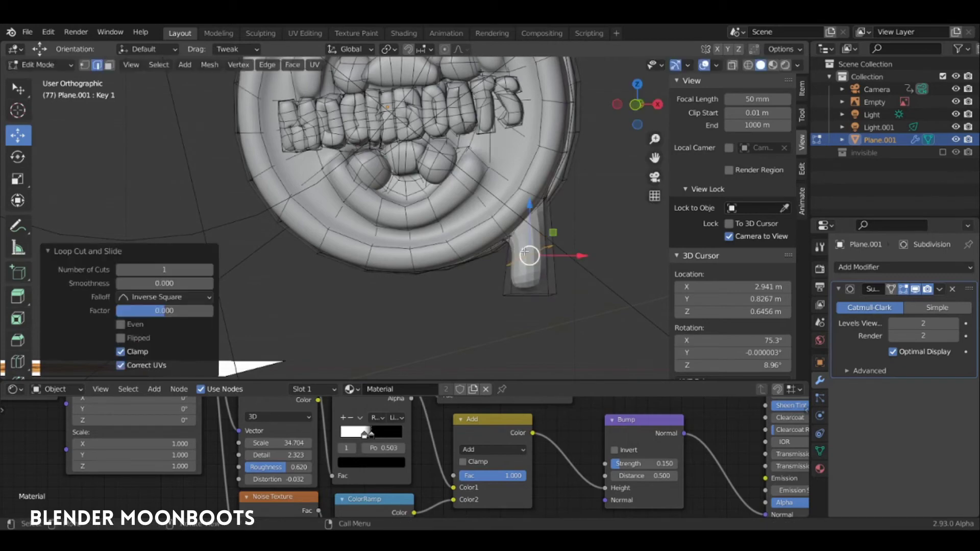
pyautogui.press('s')
pyautogui.press('z')
pyautogui.press('0')
pyautogui.press('Return')
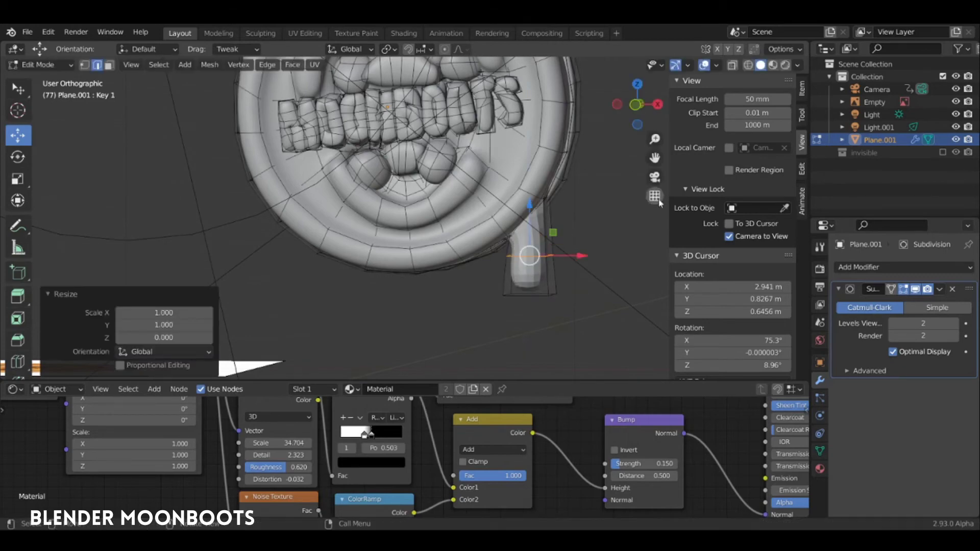
pyautogui.press('s')
pyautogui.click(584, 238)
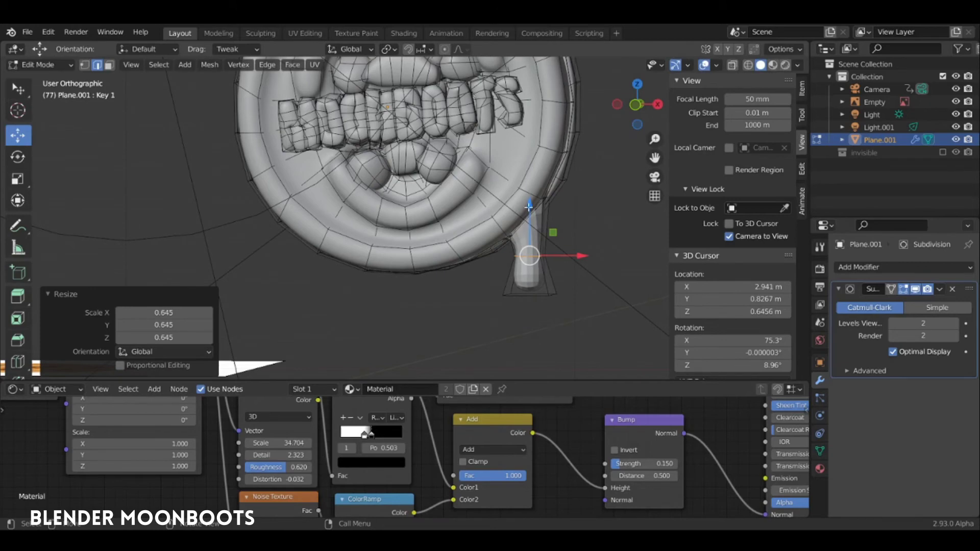
pyautogui.moveTo(529, 207); pyautogui.dragTo(529, 196)
# Check the smoothed drip, then back in Edit Mode select a face on the cookie's lower rim.
pyautogui.press('Tab')
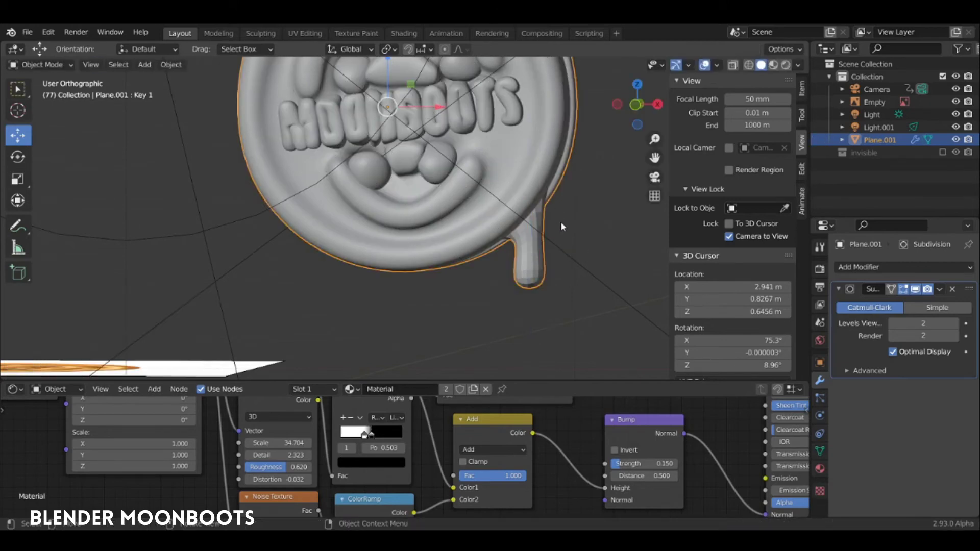
pyautogui.press('Tab')
pyautogui.moveTo(534, 244)
pyautogui.mouseDown(button='middle')
pyautogui.moveTo(504, 188)
pyautogui.moveTo(488, 236)
pyautogui.mouseUp(button='middle')
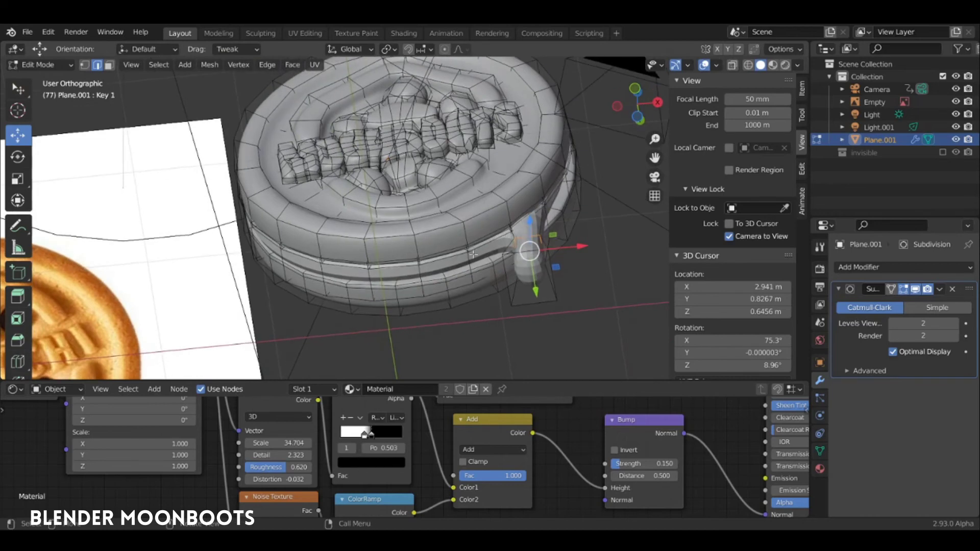
pyautogui.press('3')
pyautogui.click(429, 271)
pyautogui.moveTo(428, 270); pyautogui.dragTo(446, 223, button='middle')
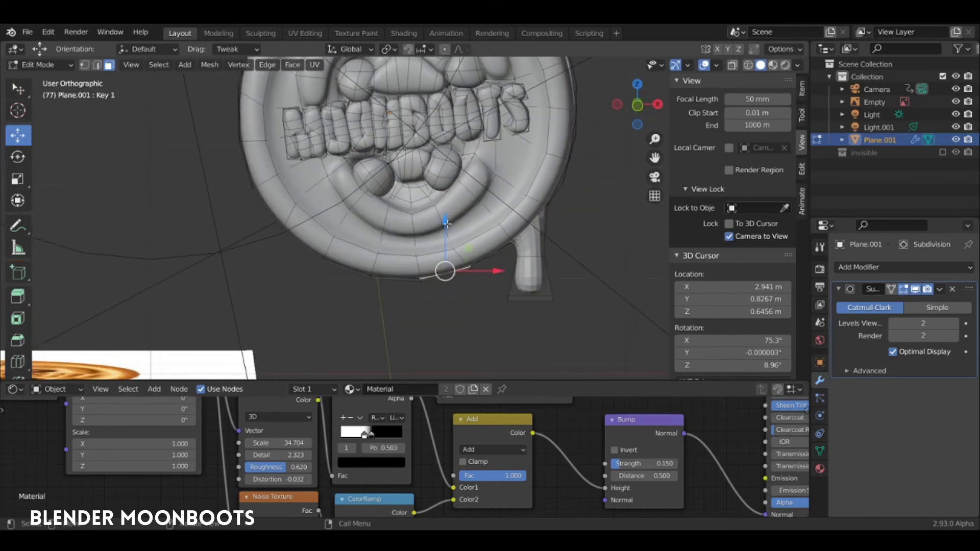
# Cancel a trial extrusion of the rim face and close in on the cookie's side rim.
pyautogui.press('e')
pyautogui.rightClick(451, 264)
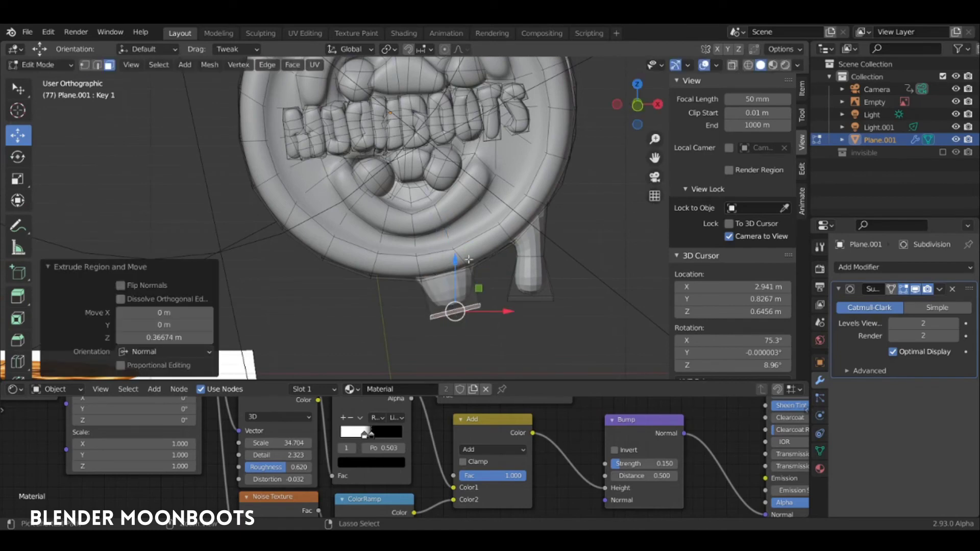
pyautogui.hotkey('ctrl', 'z')
pyautogui.moveTo(469, 260); pyautogui.dragTo(400, 267, button='middle')
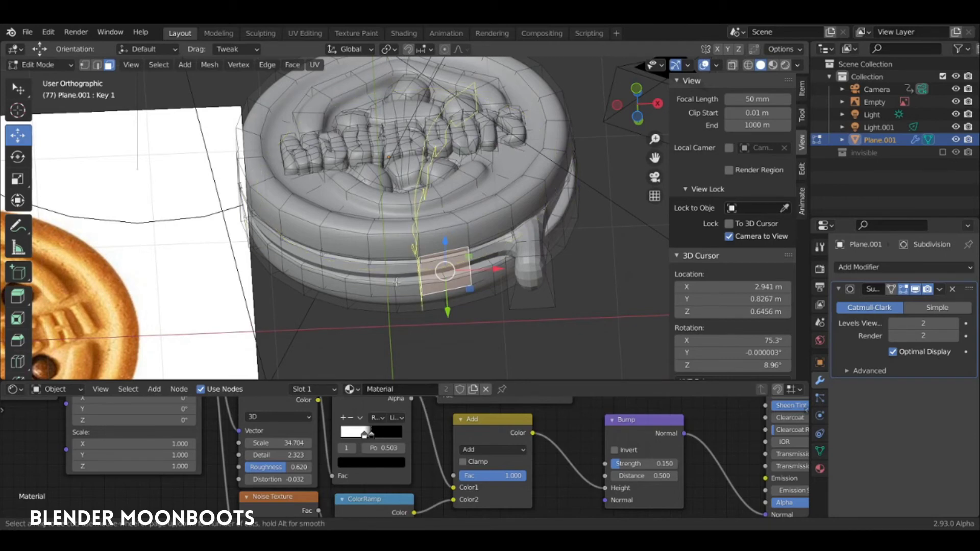
pyautogui.scroll(5, 396, 280)
pyautogui.moveTo(395, 280)
pyautogui.mouseDown(button='middle')
pyautogui.moveTo(398, 231)
pyautogui.moveTo(414, 271)
pyautogui.mouseUp(button='middle')
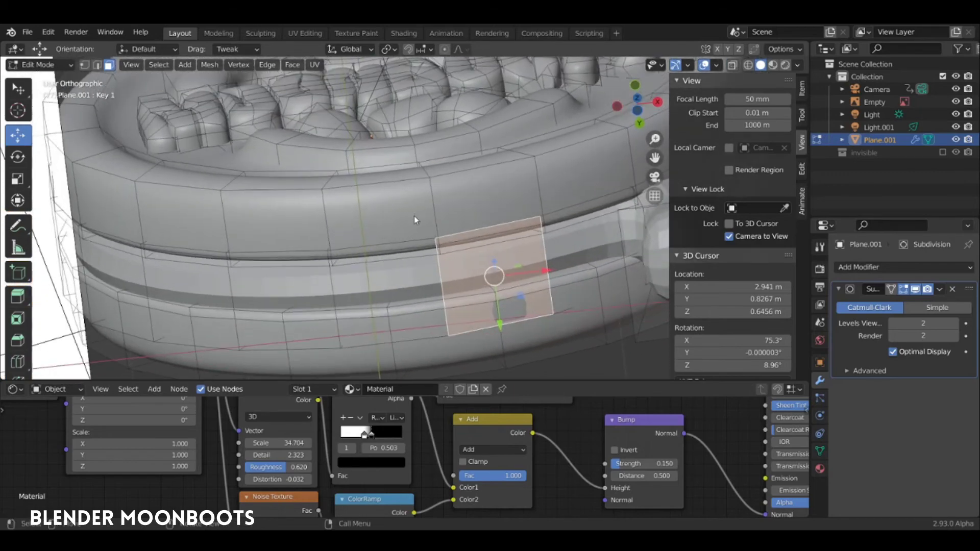
# Hide the outer rim piece and add a centred loop cut across the cookie layer beneath.
pyautogui.press('h')
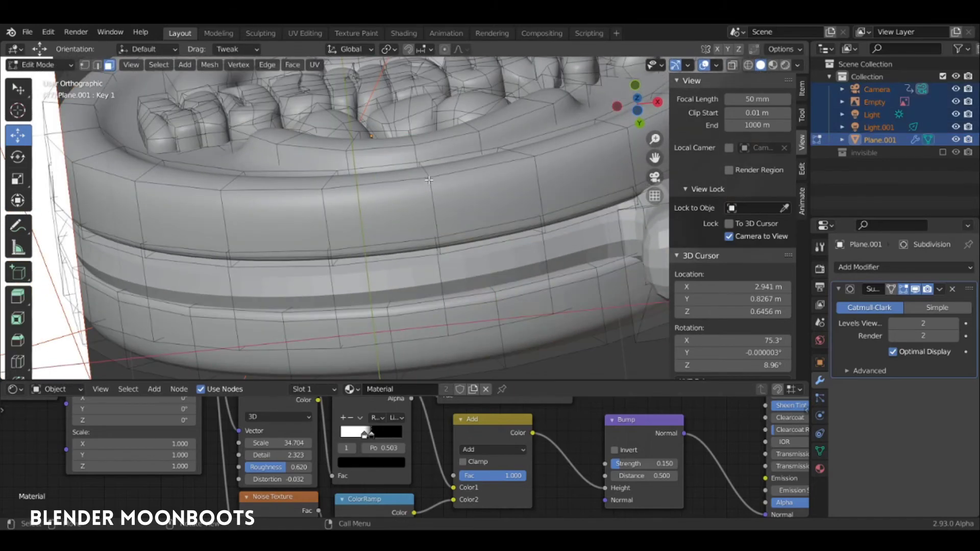
pyautogui.press('l')
pyautogui.press('l')
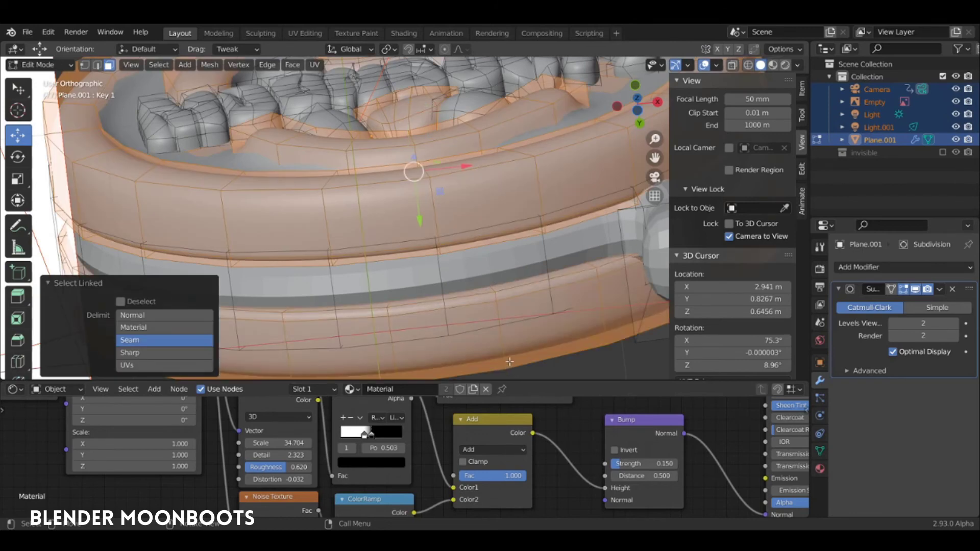
pyautogui.press('h')
pyautogui.hotkey('ctrl', 'r')
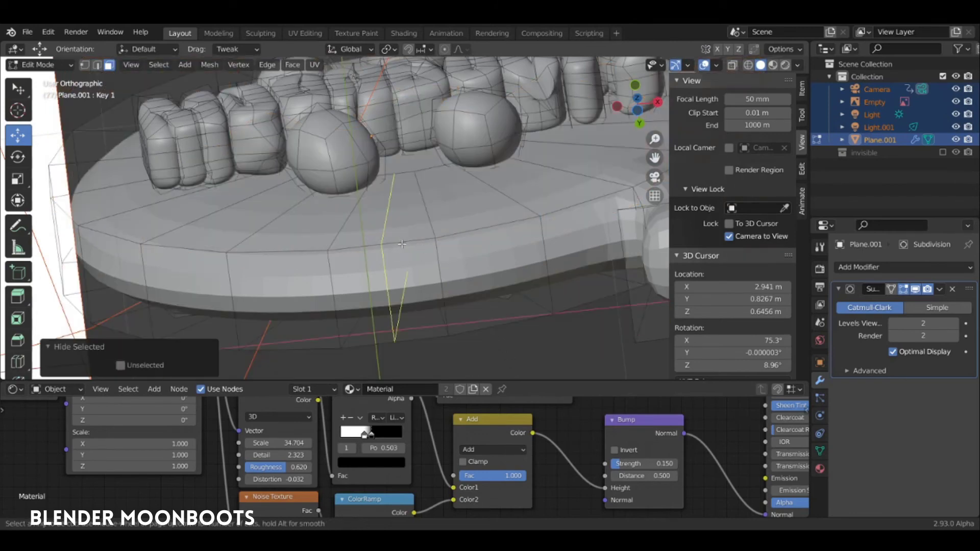
pyautogui.click(487, 240)
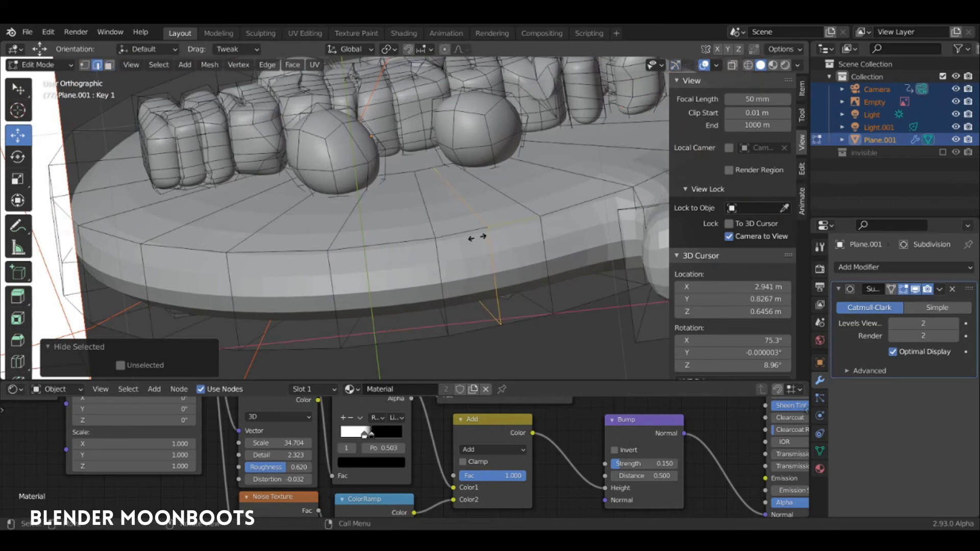
pyautogui.rightClick(486, 229)
# Extrude two edge faces down along Z into a new drip with a flattened end.
pyautogui.press('3')
pyautogui.click(467, 276)
pyautogui.keyDown('shift'); pyautogui.click(376, 284); pyautogui.keyUp('shift')
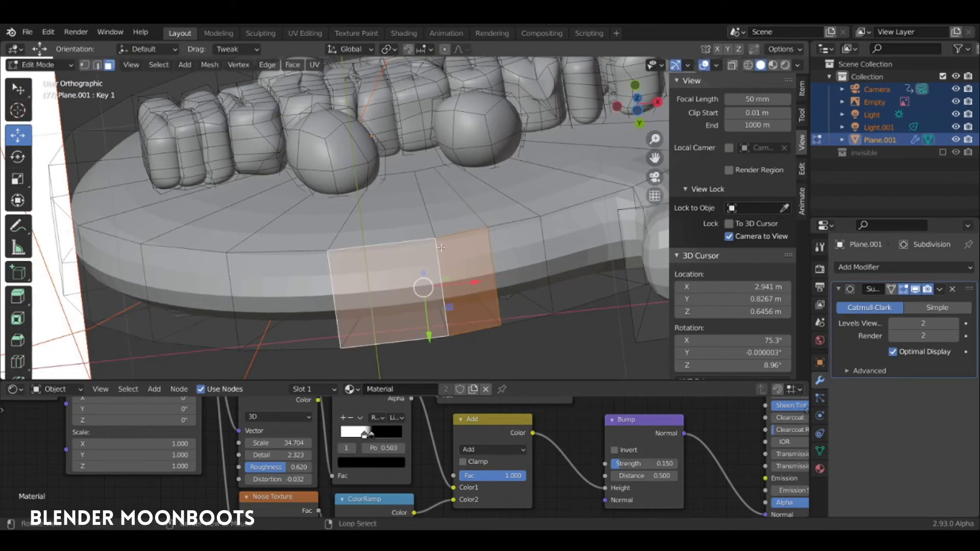
pyautogui.moveTo(376, 284)
pyautogui.mouseDown(button='middle')
pyautogui.moveTo(470, 235)
pyautogui.moveTo(440, 223)
pyautogui.mouseUp(button='middle')
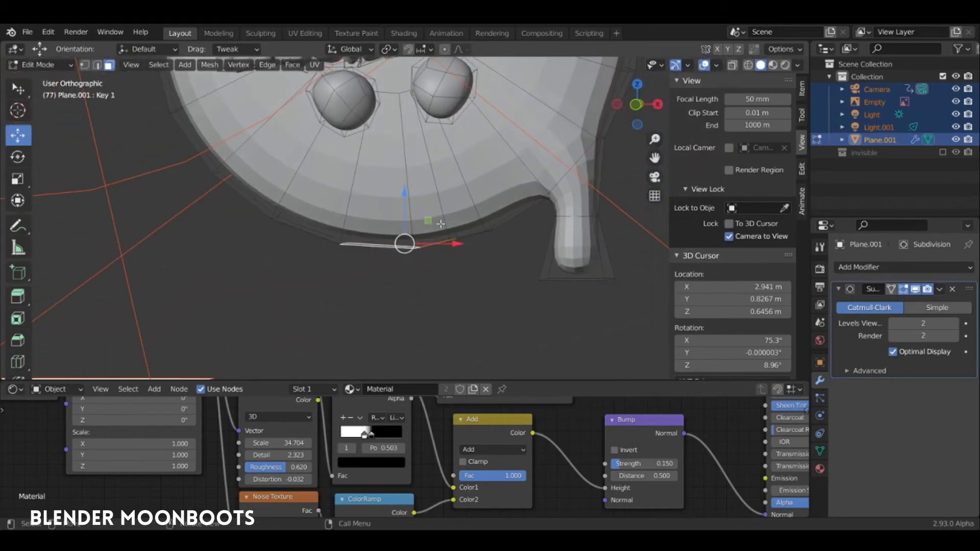
pyautogui.press('e')
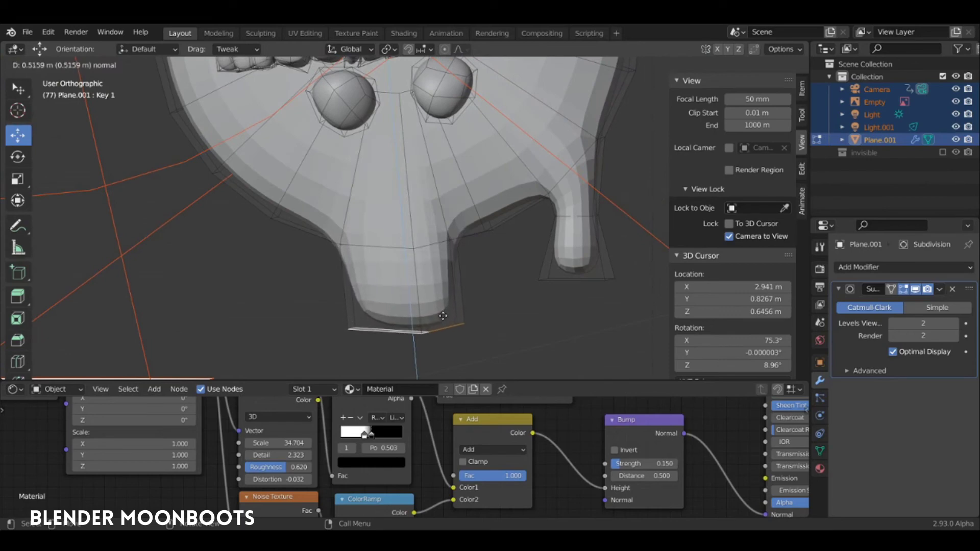
pyautogui.press('z')
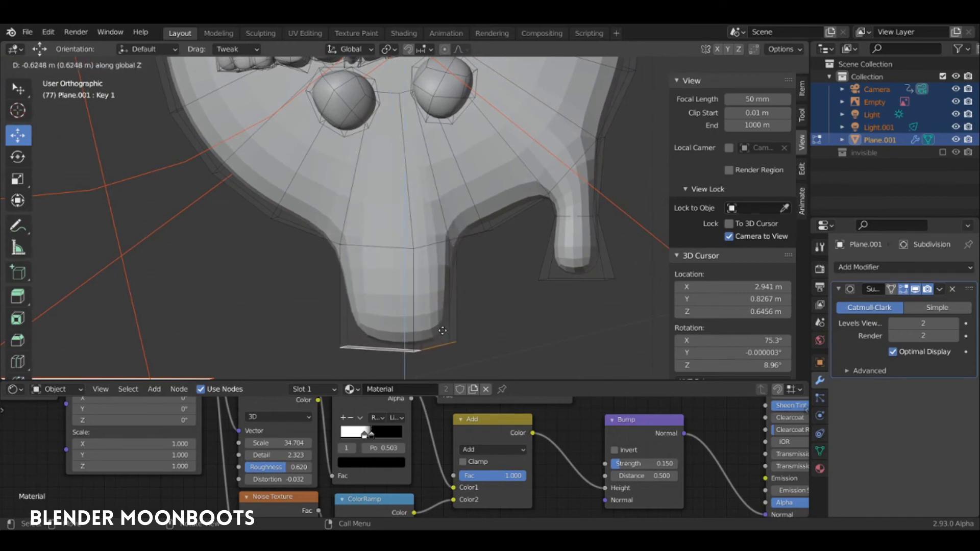
pyautogui.click(500, 318)
pyautogui.press('s')
pyautogui.press('z')
pyautogui.press('0')
pyautogui.press('Return')
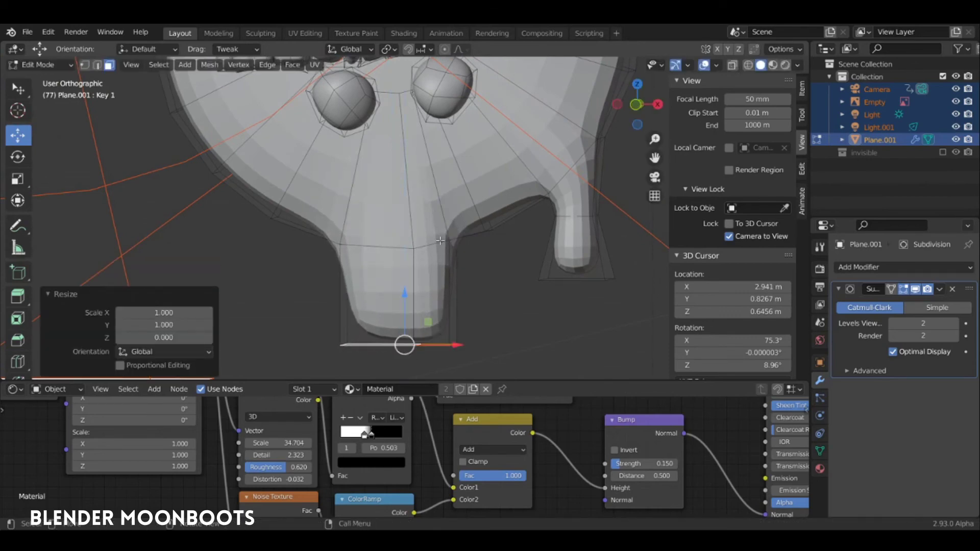
# Add a centred loop cut on the new drip, taper it to 0.64 and raise it along Z.
pyautogui.hotkey('ctrl', 'r')
pyautogui.click(440, 288)
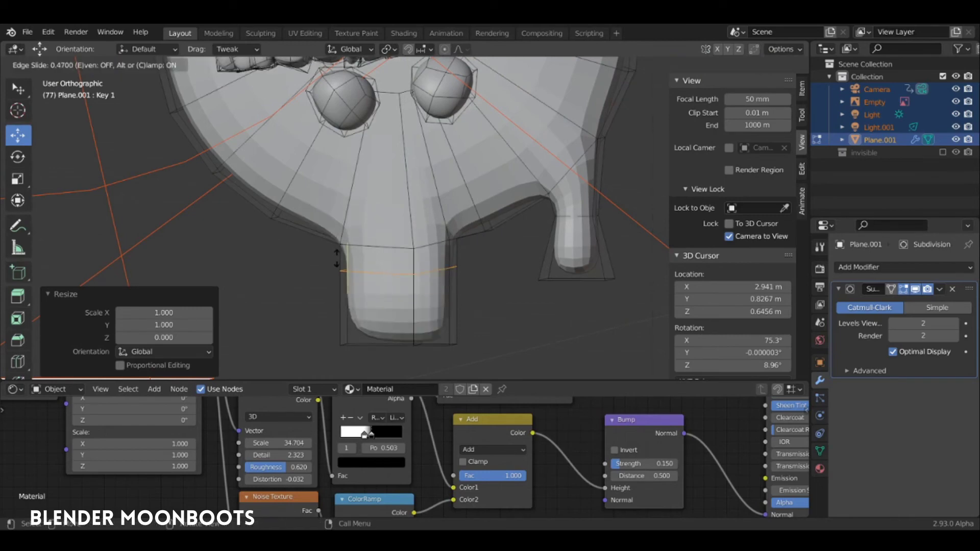
pyautogui.rightClick(447, 278)
pyautogui.press('s')
pyautogui.click(440, 281)
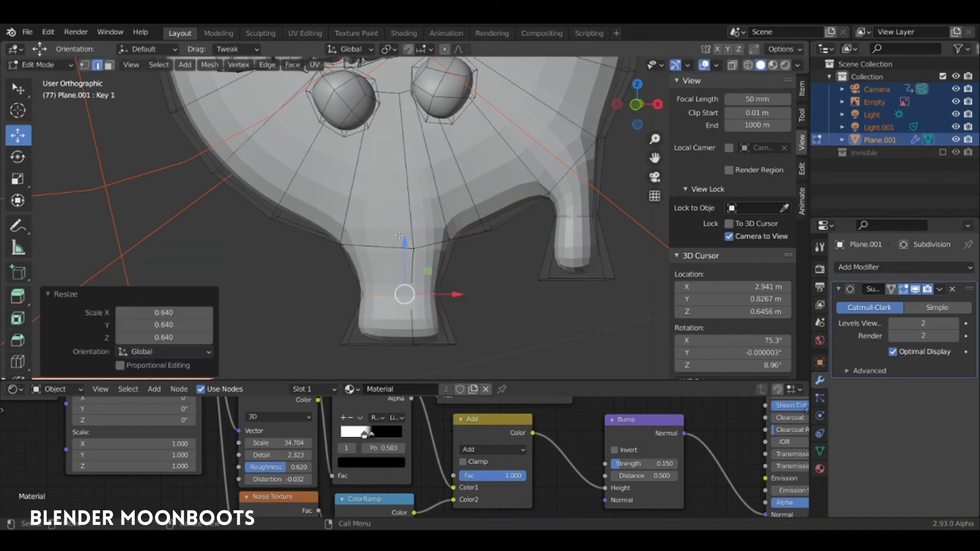
pyautogui.press('g')
pyautogui.press('z')
pyautogui.click(423, 287)
# Lower the new drip's bottom vertices along Z.
pyautogui.press('1')
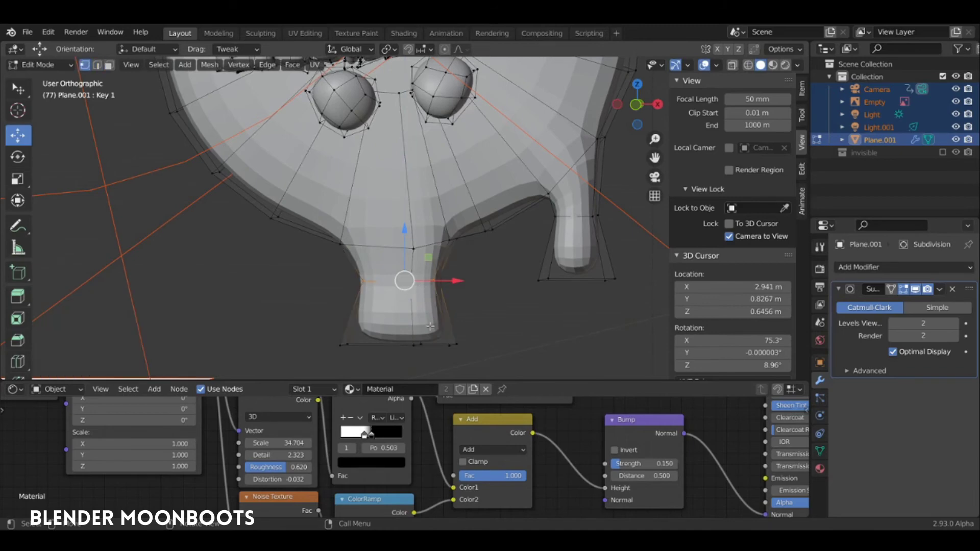
pyautogui.moveTo(422, 287); pyautogui.dragTo(421, 318, button='middle')
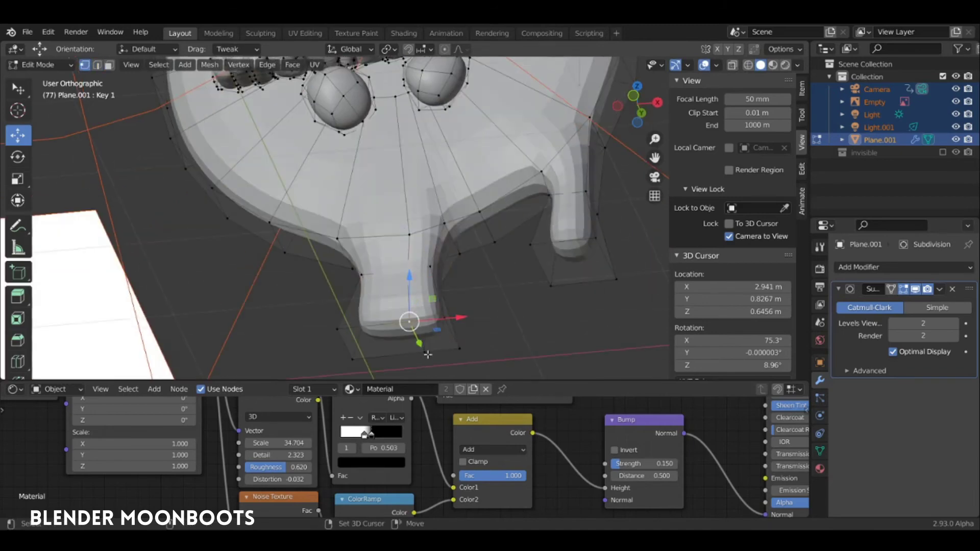
pyautogui.press('g')
pyautogui.press('z')
pyautogui.click(429, 358)
pyautogui.moveTo(429, 357)
pyautogui.mouseDown(button='middle')
pyautogui.moveTo(488, 244)
pyautogui.moveTo(253, 233)
pyautogui.moveTo(296, 177)
pyautogui.mouseUp(button='middle')
# Pull a left rim face down along Z into a third drip and flatten its end.
pyautogui.press('3')
pyautogui.click(267, 216)
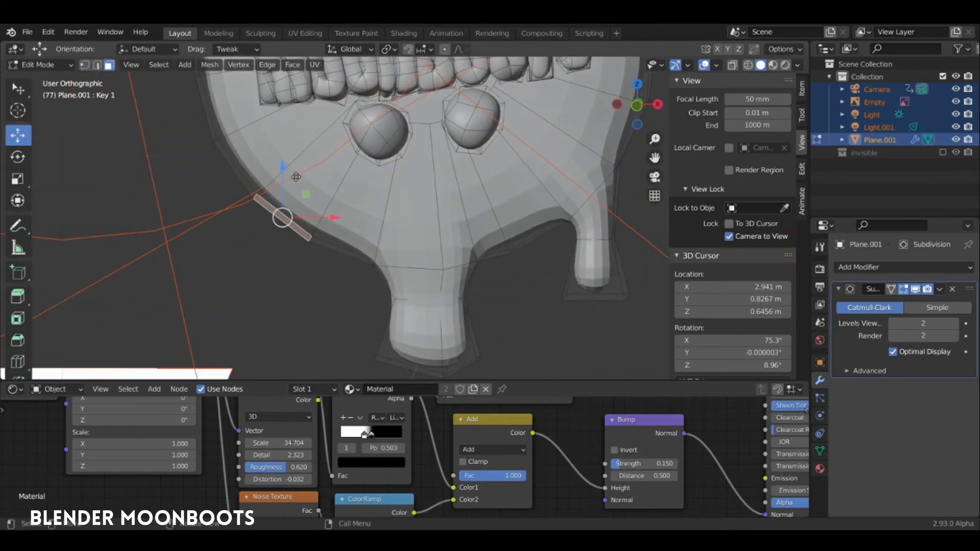
pyautogui.press('g')
pyautogui.press('z')
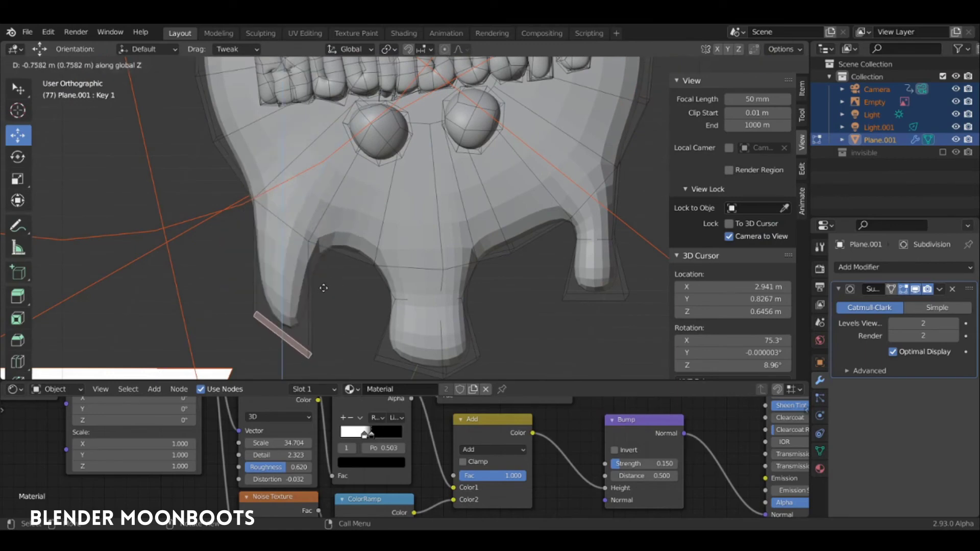
pyautogui.click(323, 288)
pyautogui.press('s')
pyautogui.press('z')
pyautogui.press('0')
pyautogui.press('Return')
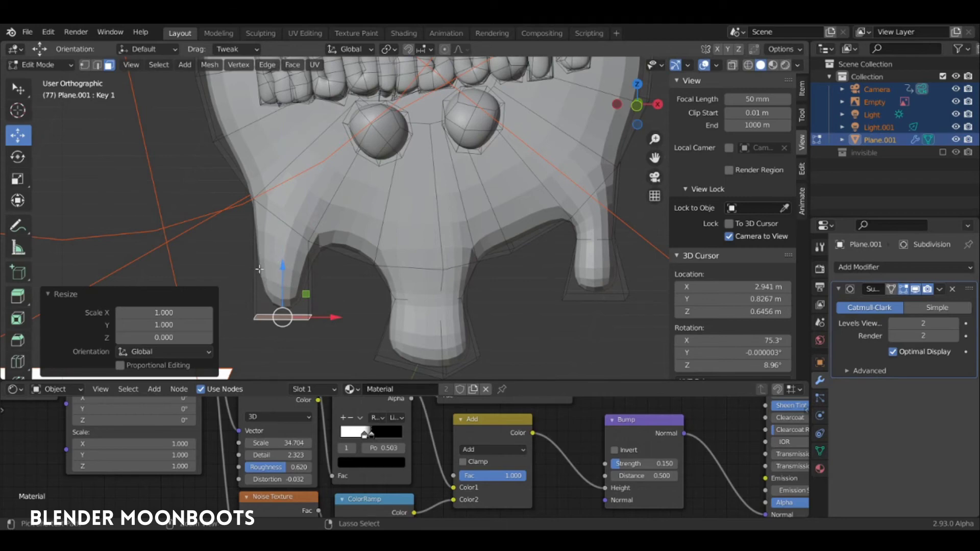
# Add a loop cut on the left drip, flatten it and shrink it to about 0.697.
pyautogui.hotkey('ctrl', 'r')
pyautogui.click(273, 250)
pyautogui.rightClick(273, 247)
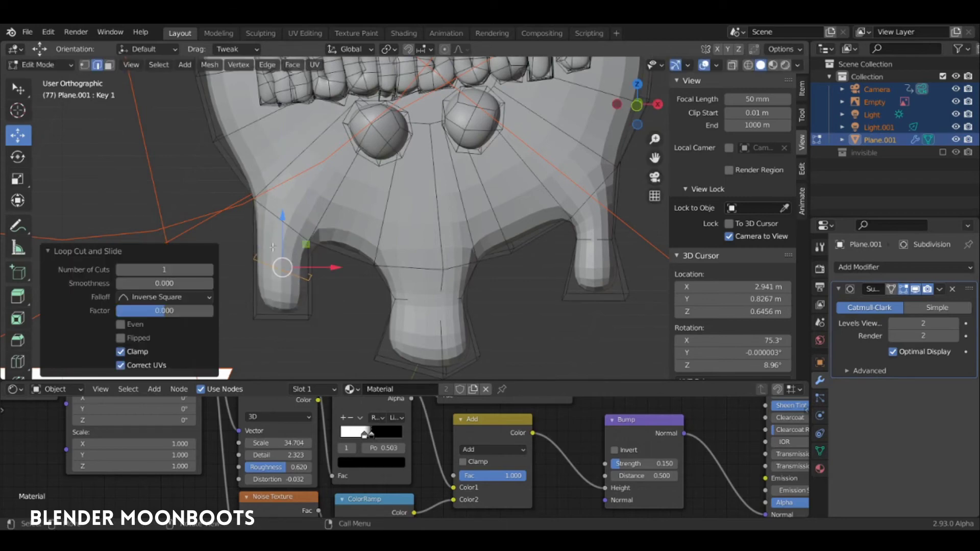
pyautogui.press('s')
pyautogui.press('z')
pyautogui.press('0')
pyautogui.press('Return')
pyautogui.press('s')
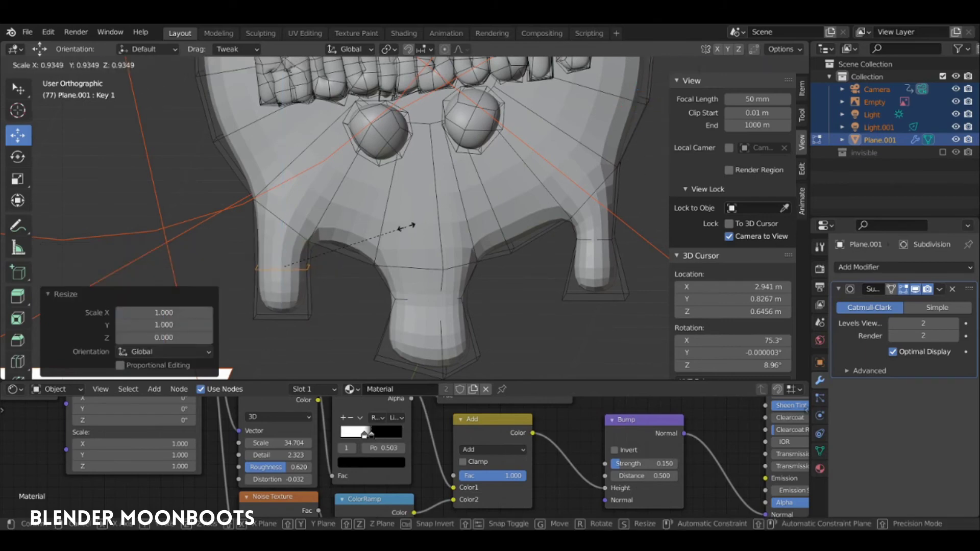
pyautogui.click(376, 244)
# Raise the narrowed loop slightly, select the drip's bottom loop and view the smoothed shape in Object Mode.
pyautogui.press('g')
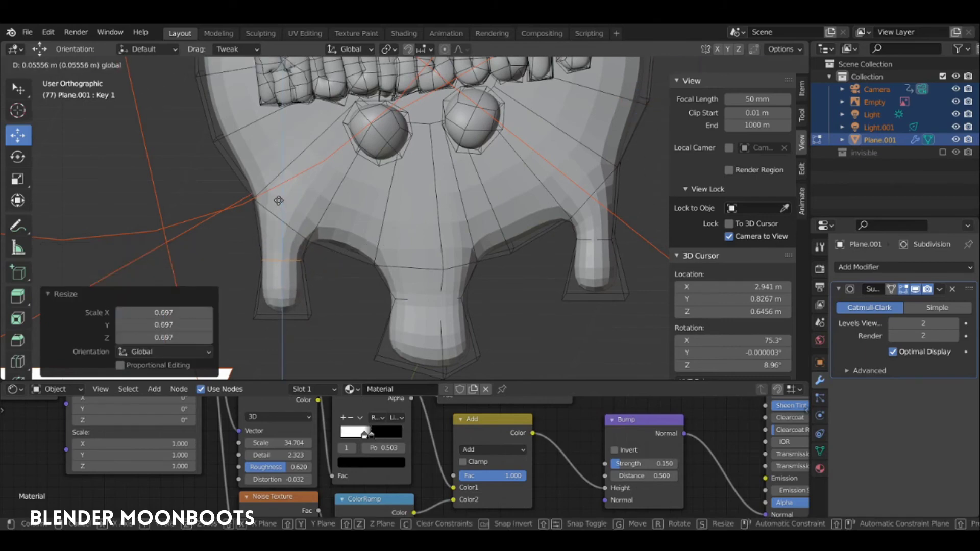
pyautogui.click(300, 237)
pyautogui.keyDown('alt'); pyautogui.click(305, 313); pyautogui.keyUp('alt')
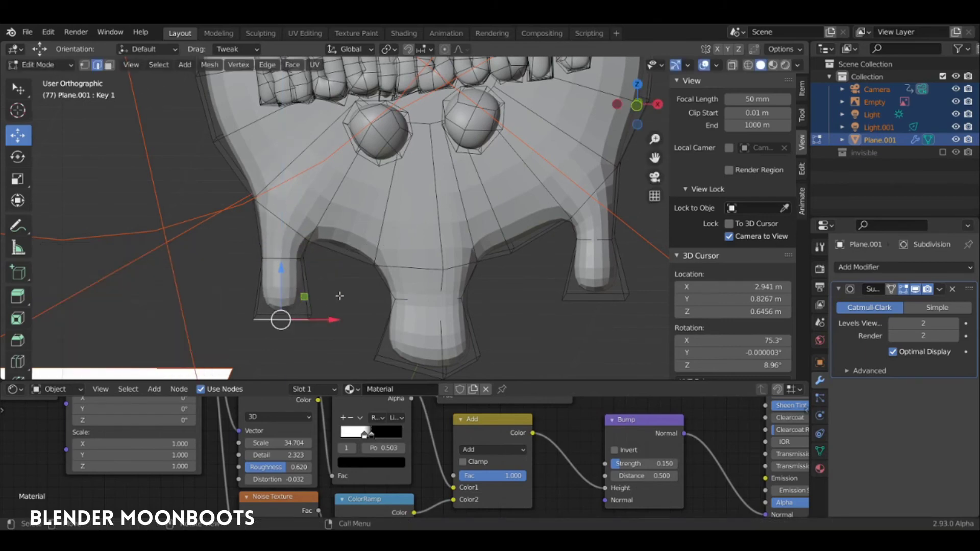
pyautogui.press('Tab')
pyautogui.scroll(-2, 403, 263)
# Apply Shade Smooth to the cookie's drip mesh.
pyautogui.scroll(-1, 411, 277)
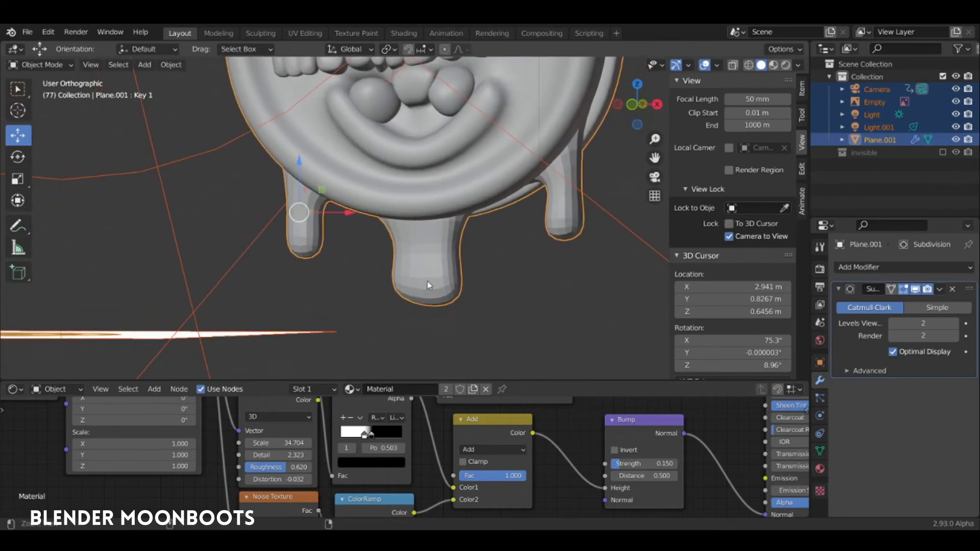
pyautogui.rightClick(430, 256)
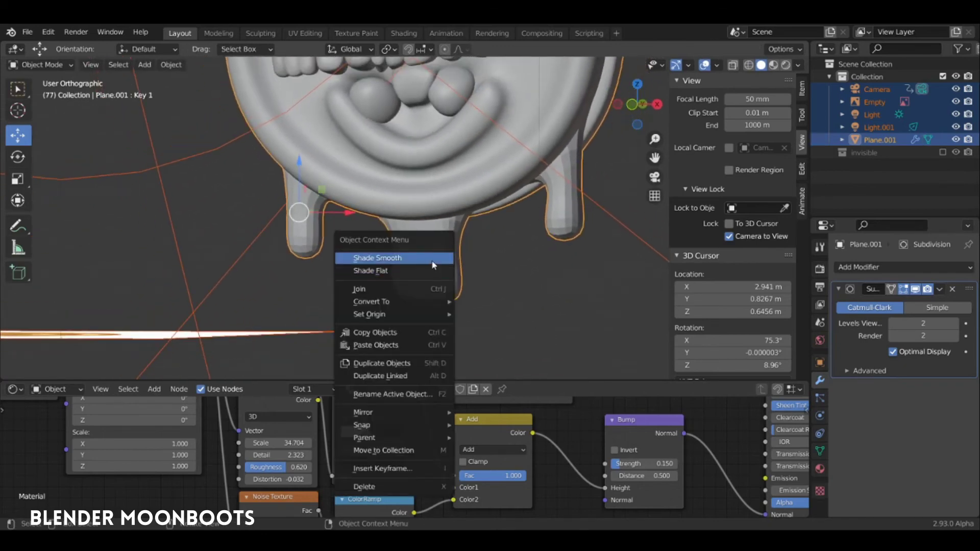
pyautogui.click(430, 258)
pyautogui.scroll(-2, 431, 263)
# Lower the middle drip's tip vertex by 0.15085 m in Edit Mode.
pyautogui.press('Tab')
pyautogui.scroll(4, 434, 269)
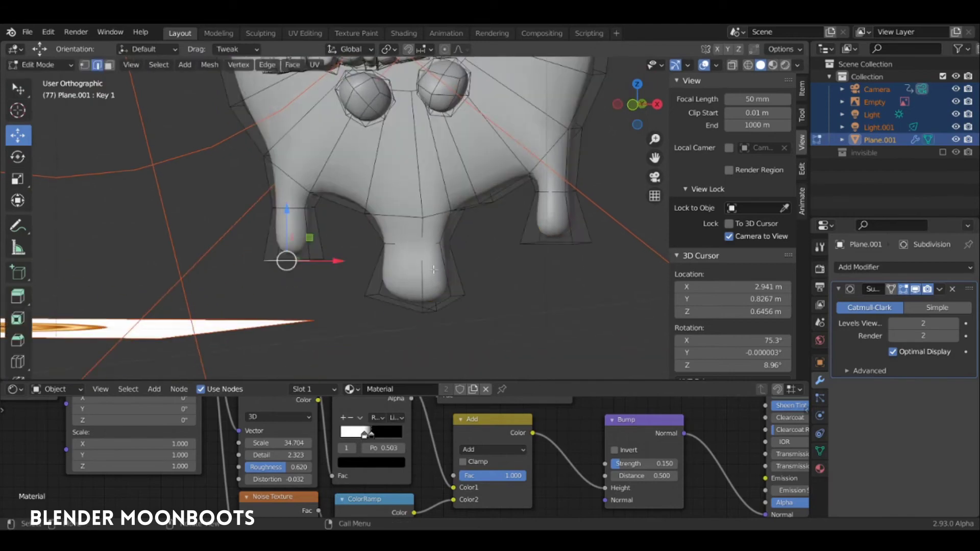
pyautogui.click(435, 310)
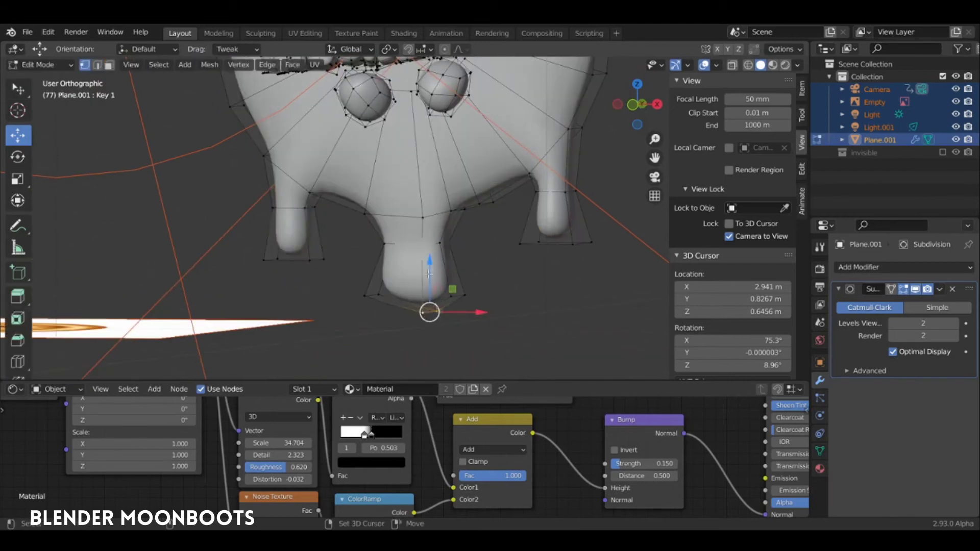
pyautogui.press('g')
pyautogui.click(431, 283)
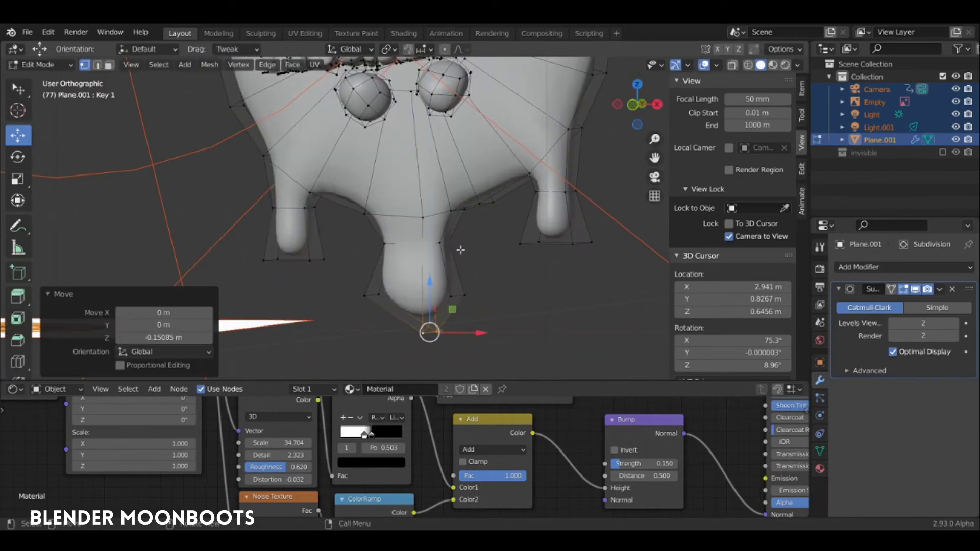
pyautogui.press('Tab')
# Orbit and zoom around the cookie to inspect the lowered drip, then re-enter Edit Mode.
pyautogui.moveTo(563, 224)
pyautogui.mouseDown(button='middle')
pyautogui.moveTo(538, 195)
pyautogui.moveTo(494, 183)
pyautogui.moveTo(457, 202)
pyautogui.moveTo(503, 223)
pyautogui.mouseUp(button='middle')
pyautogui.scroll(2, 501, 209)
pyautogui.scroll(2, 499, 192)
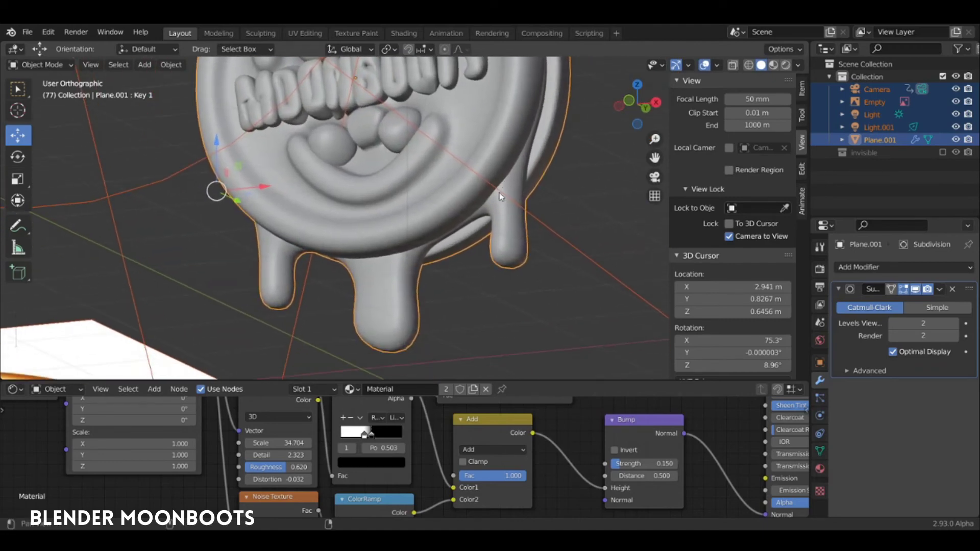
pyautogui.press('Tab')
# Add loop cuts on the right and left drips and pull their bottom vertices further down.
pyautogui.hotkey('ctrl', 'r')
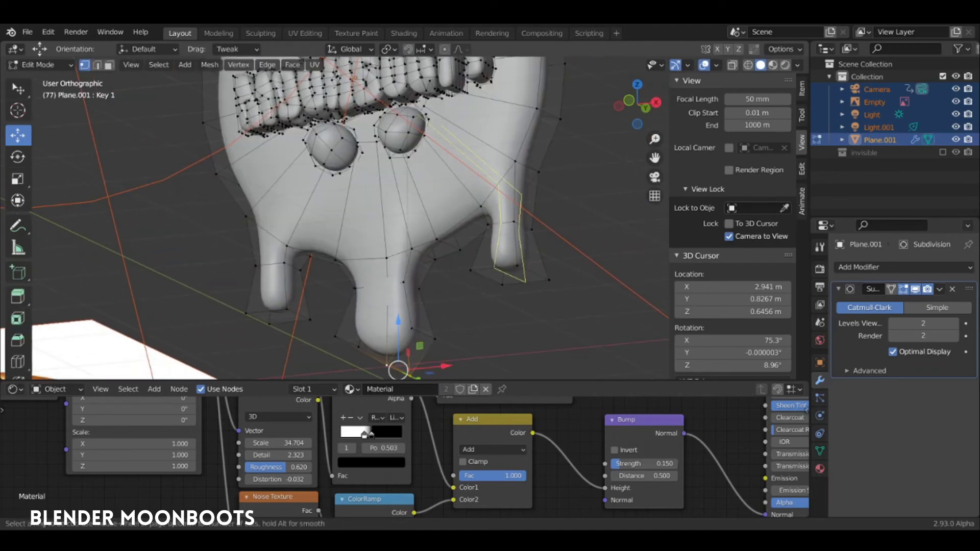
pyautogui.click(505, 239)
pyautogui.click(500, 269)
pyautogui.moveTo(505, 225); pyautogui.dragTo(505, 239)
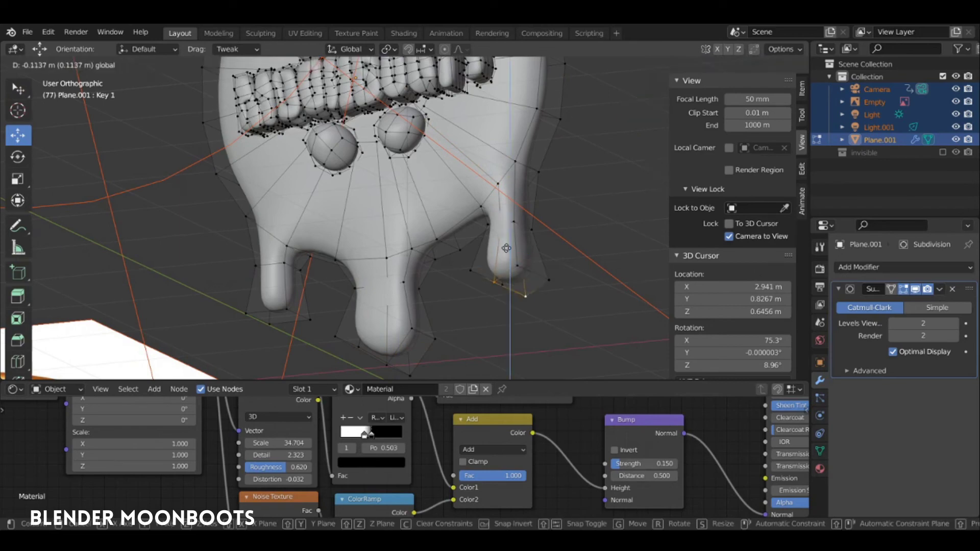
pyautogui.hotkey('ctrl', 'r')
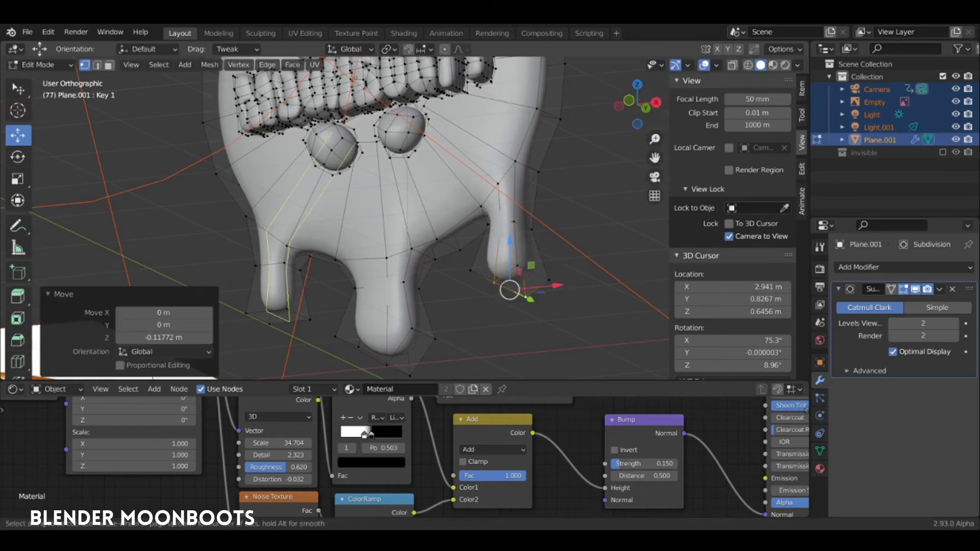
pyautogui.click(271, 255)
pyautogui.click(265, 309)
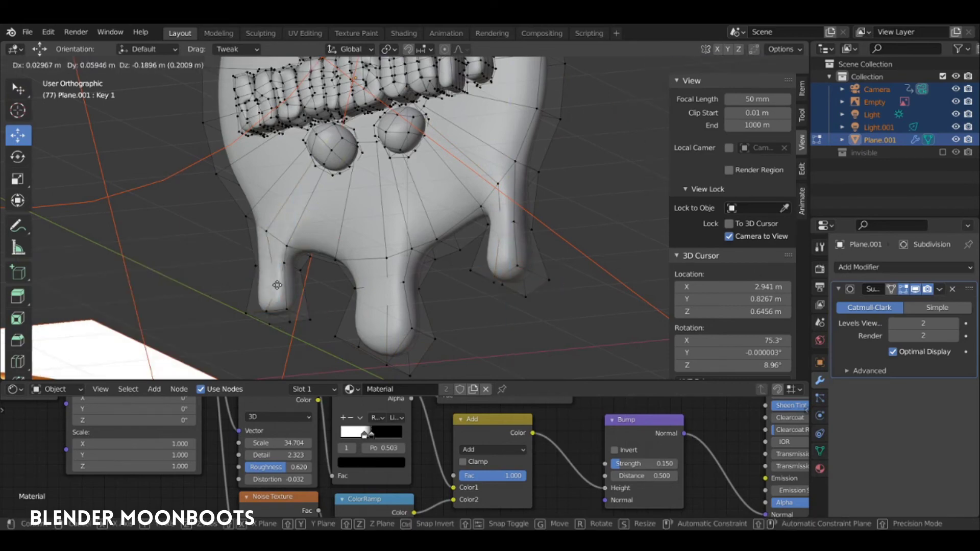
pyautogui.moveTo(271, 276); pyautogui.dragTo(276, 286)
pyautogui.click(266, 308)
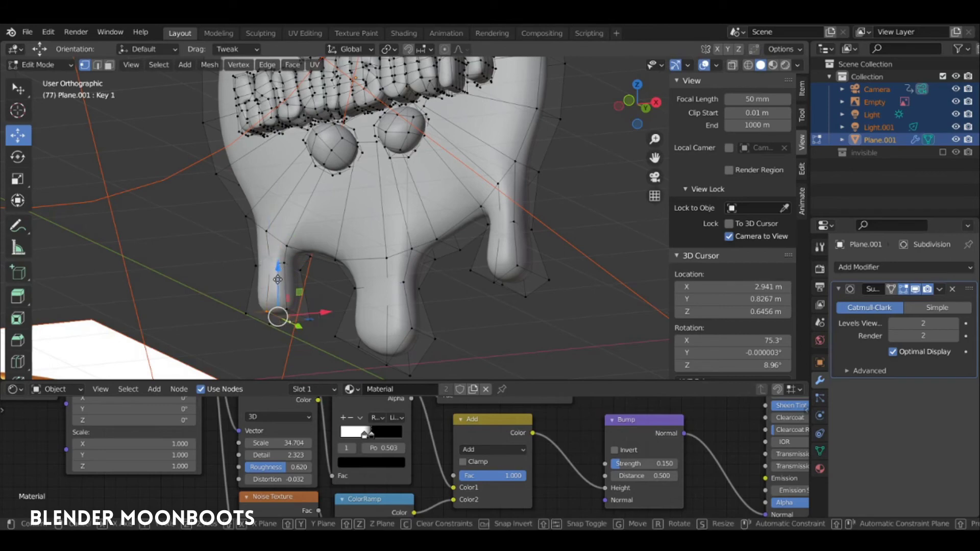
pyautogui.press('g')
pyautogui.press('Return')
# Edge-slide the middle drip's tip loop by factor 0.215 in front view and return to Object Mode.
pyautogui.press('Tab')
pyautogui.moveTo(357, 229)
pyautogui.mouseDown(button='middle')
pyautogui.moveTo(381, 265)
pyautogui.moveTo(333, 247)
pyautogui.mouseUp(button='middle')
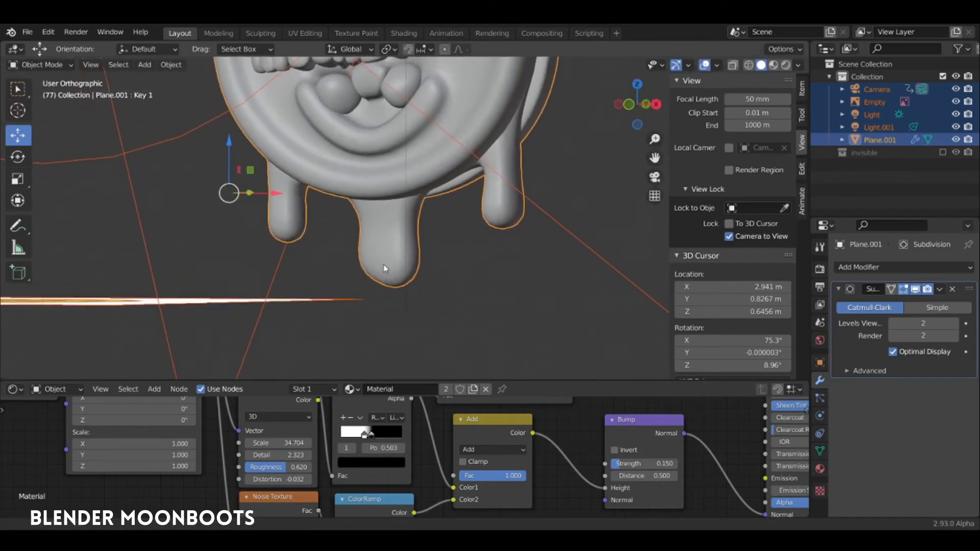
pyautogui.press('Tab')
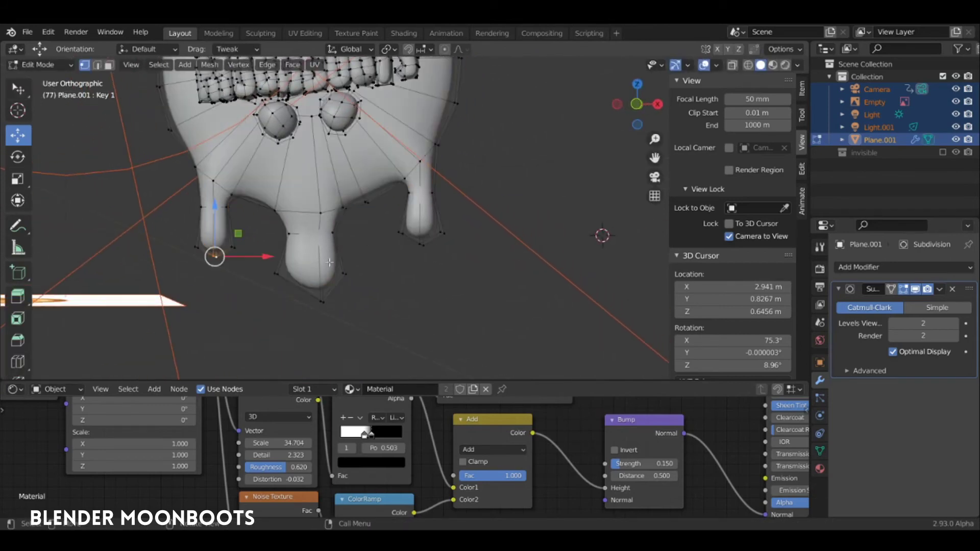
pyautogui.keyDown('alt'); pyautogui.moveTo(372, 245); pyautogui.dragTo(315, 255, button='middle'); pyautogui.keyUp('alt')
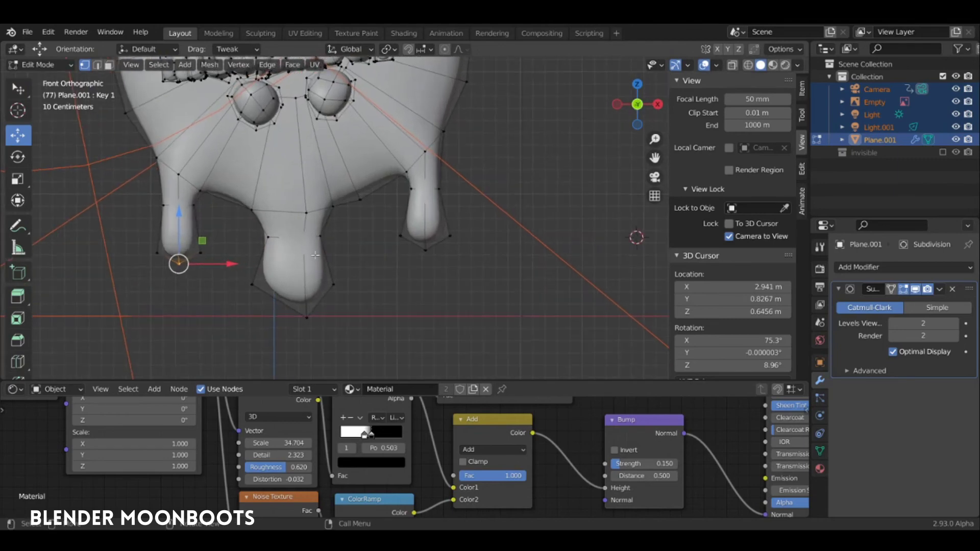
pyautogui.click(310, 284)
pyautogui.press('g')
pyautogui.press('g')
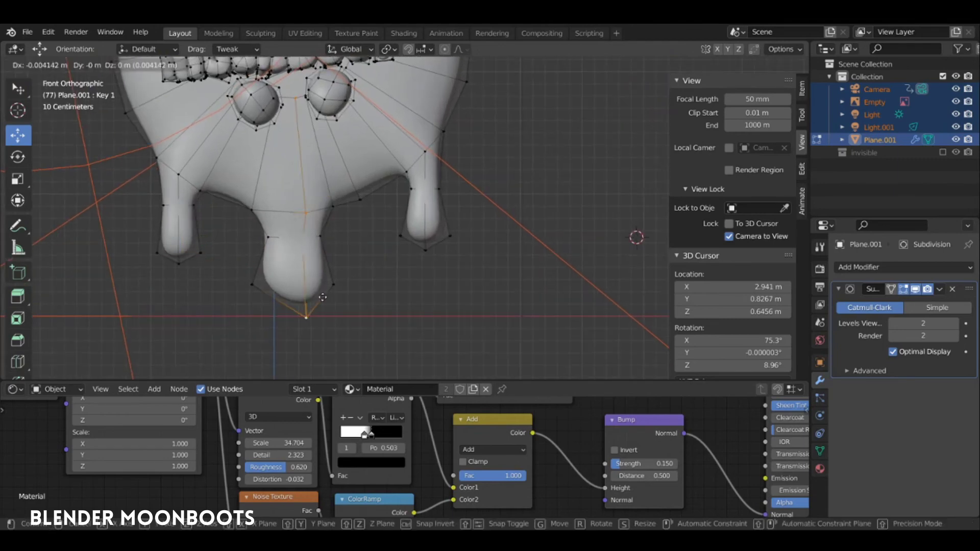
pyautogui.click(312, 302)
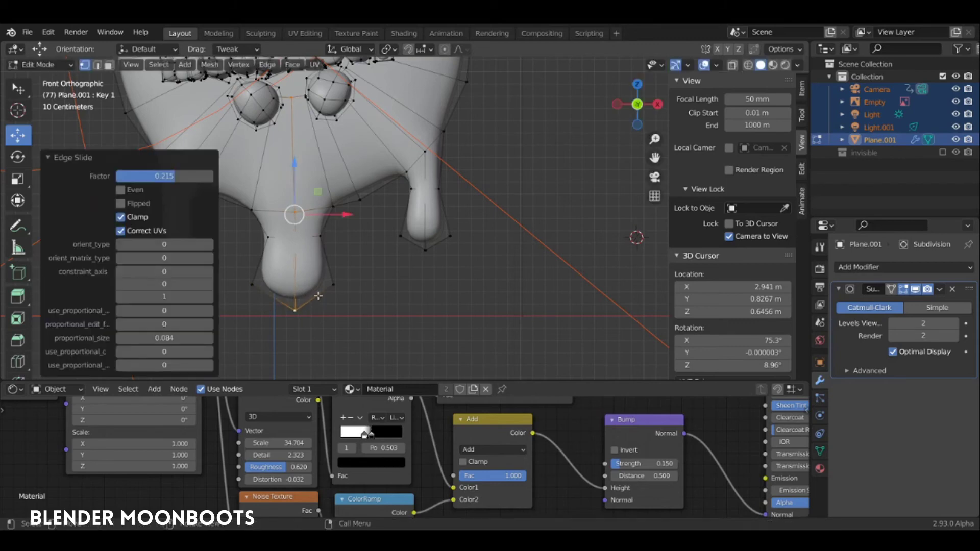
pyautogui.press('Tab')
pyautogui.moveTo(312, 302)
pyautogui.mouseDown(button='middle')
pyautogui.moveTo(337, 240)
pyautogui.moveTo(375, 217)
pyautogui.mouseUp(button='middle')
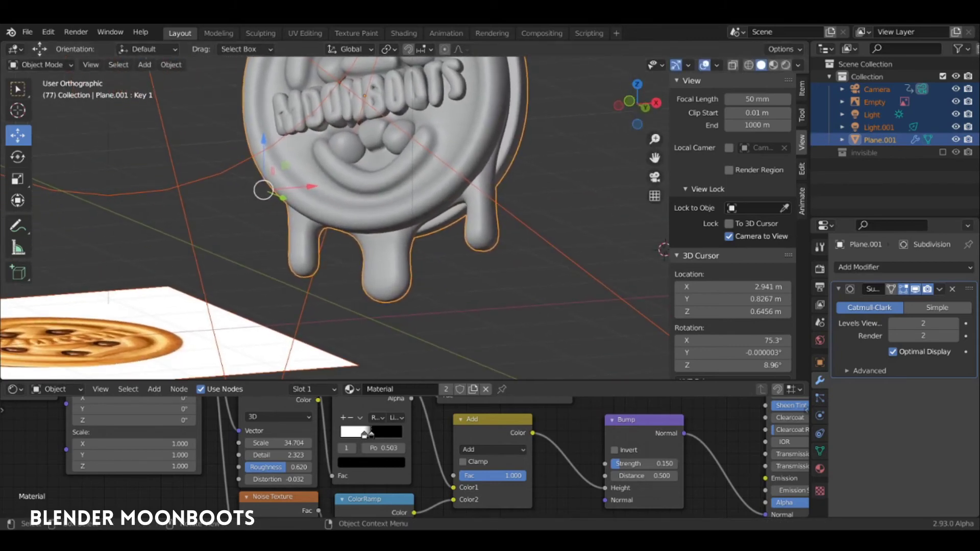
# Inspect the cookie mesh Plane.001 and switch the viewport to Rendered shading.
pyautogui.click(820, 451)
pyautogui.hotkey('alt', 'a')
pyautogui.click(396, 271)
pyautogui.press('Tab')
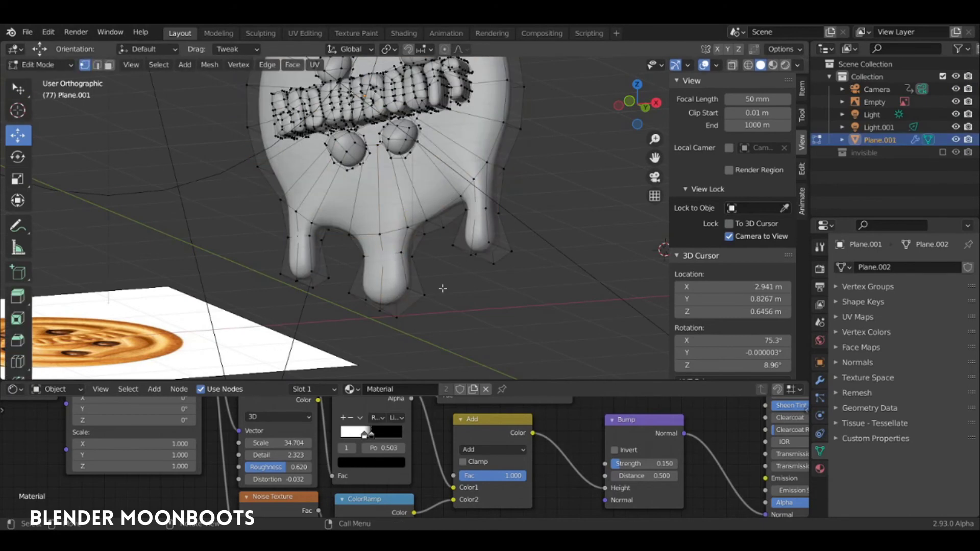
pyautogui.moveTo(483, 215)
pyautogui.mouseDown(button='middle')
pyautogui.moveTo(461, 251)
pyautogui.moveTo(499, 237)
pyautogui.mouseUp(button='middle')
pyautogui.press('Tab')
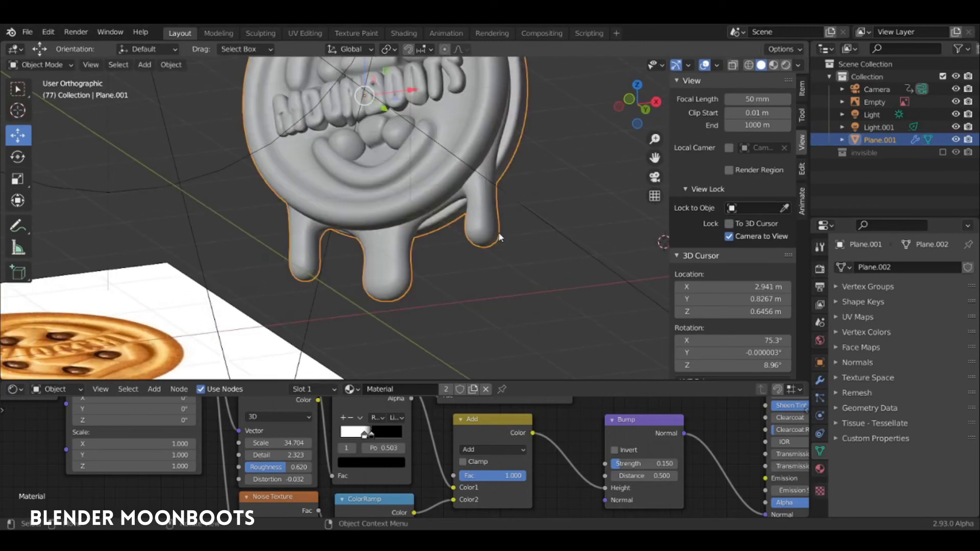
pyautogui.press('z')
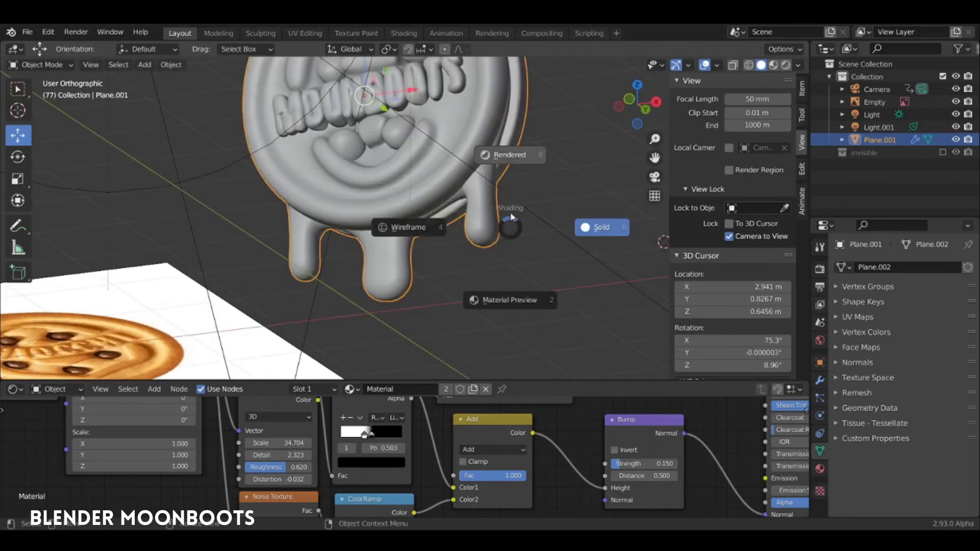
pyautogui.click(508, 160)
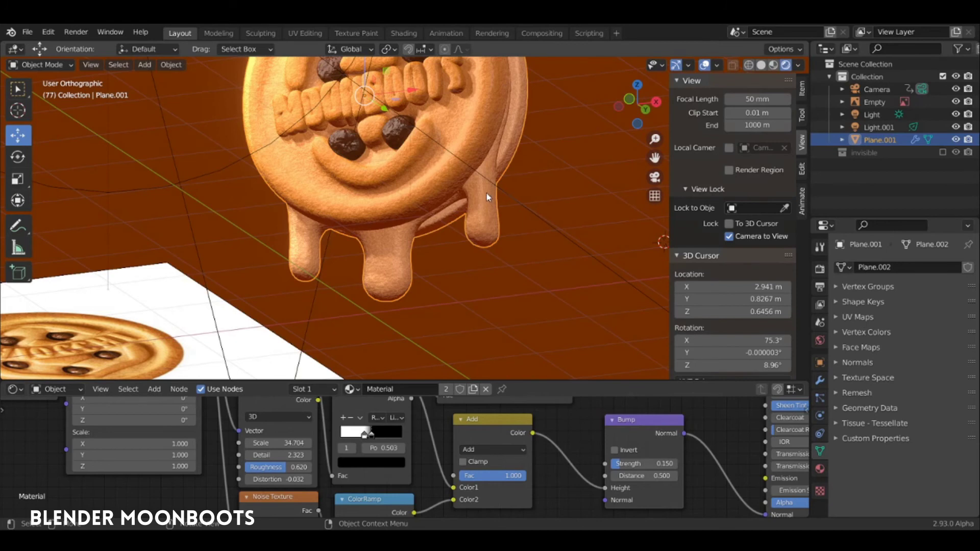
# Select the three drips in Edit Mode and assign them the chocolat material.
pyautogui.press('Tab')
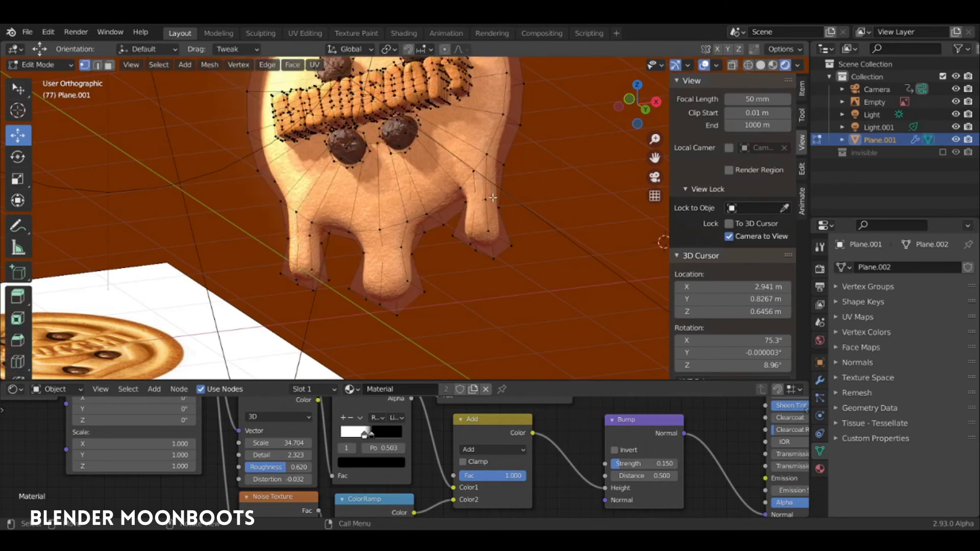
pyautogui.hotkey('ctrl', 'z')
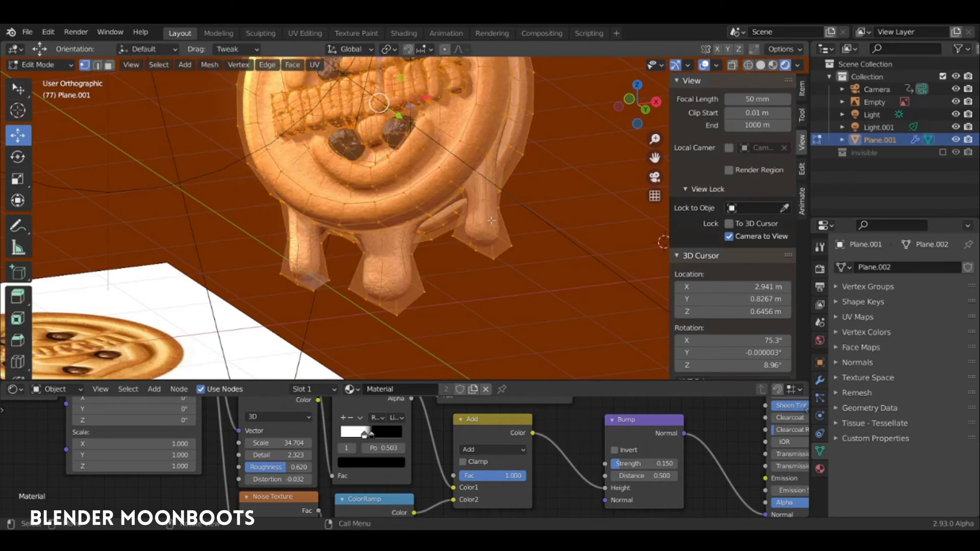
pyautogui.press('l')
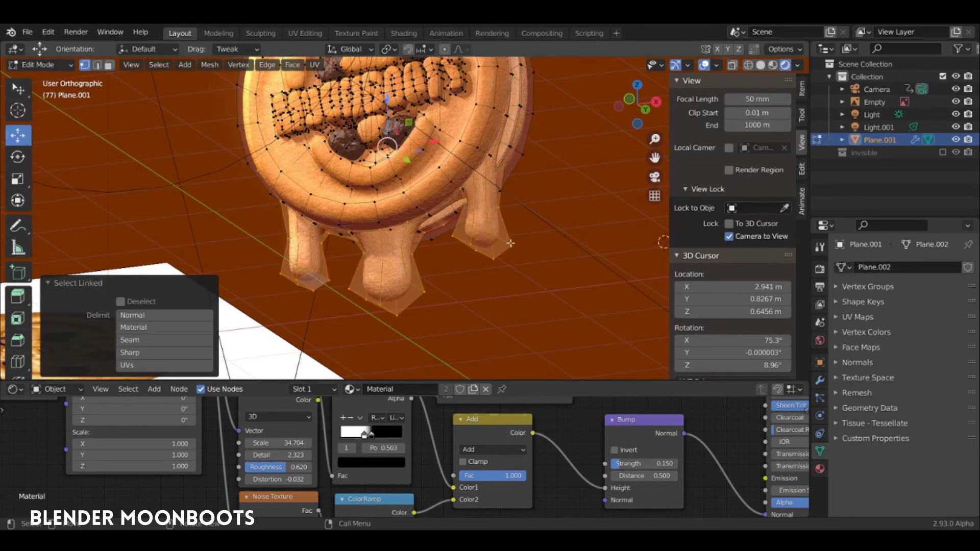
pyautogui.click(820, 467)
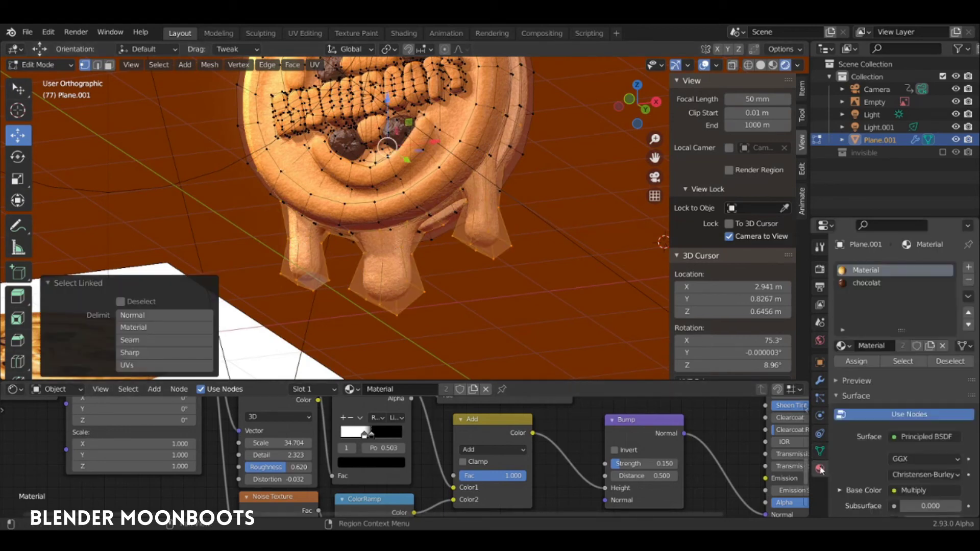
pyautogui.click(865, 282)
pyautogui.click(856, 361)
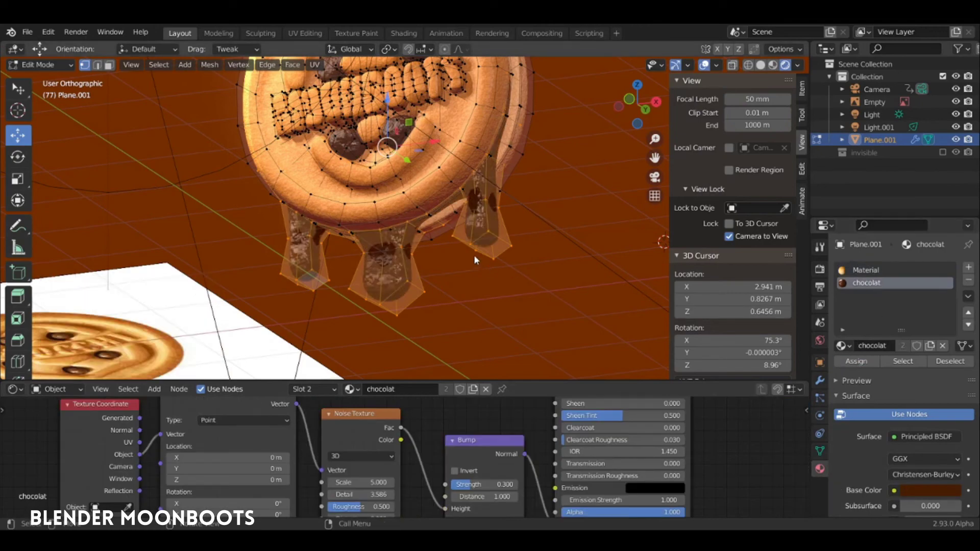
pyautogui.press('Tab')
pyautogui.scroll(2, 472, 254)
pyautogui.moveTo(488, 217)
pyautogui.mouseDown(button='middle')
pyautogui.moveTo(576, 240)
pyautogui.moveTo(522, 250)
pyautogui.moveTo(515, 266)
pyautogui.moveTo(513, 240)
pyautogui.moveTo(521, 227)
pyautogui.moveTo(535, 241)
pyautogui.moveTo(530, 223)
pyautogui.moveTo(495, 222)
pyautogui.mouseUp(button='middle')
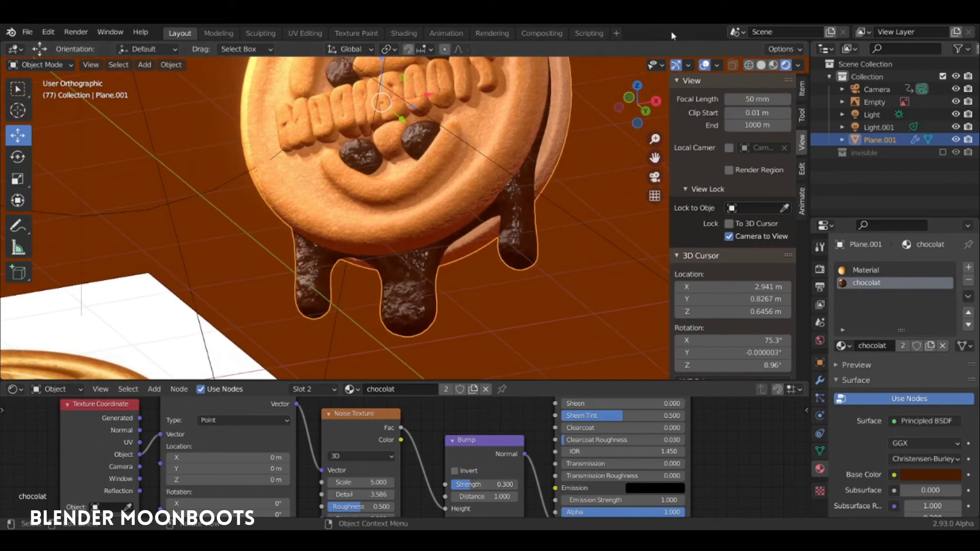
# Select the dripping chocolate object in solid shading and add Basis and Key 1 shape keys.
pyautogui.hotkey('alt', 'a')
pyautogui.click(761, 65)
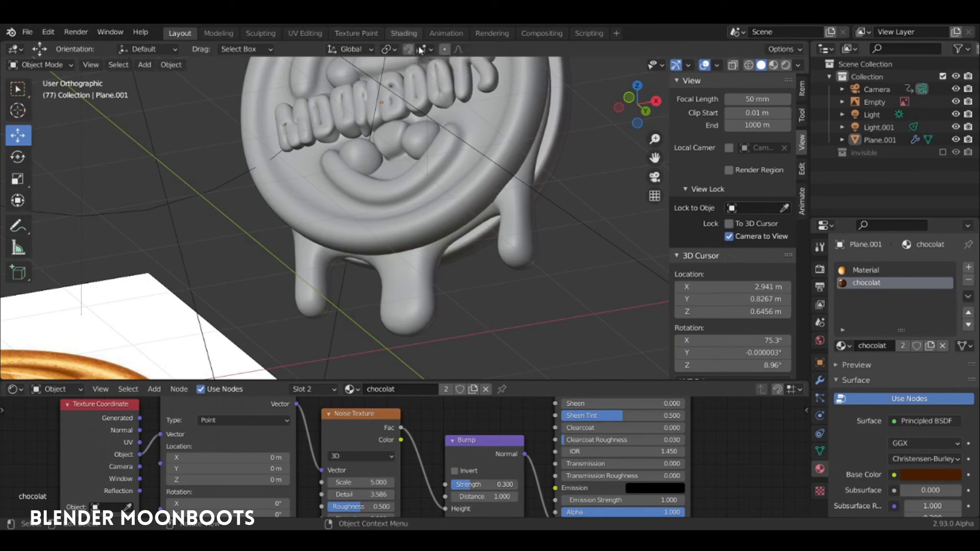
pyautogui.click(445, 186)
pyautogui.moveTo(446, 186)
pyautogui.mouseDown(button='middle')
pyautogui.moveTo(472, 203)
pyautogui.moveTo(463, 210)
pyautogui.moveTo(471, 194)
pyautogui.mouseUp(button='middle')
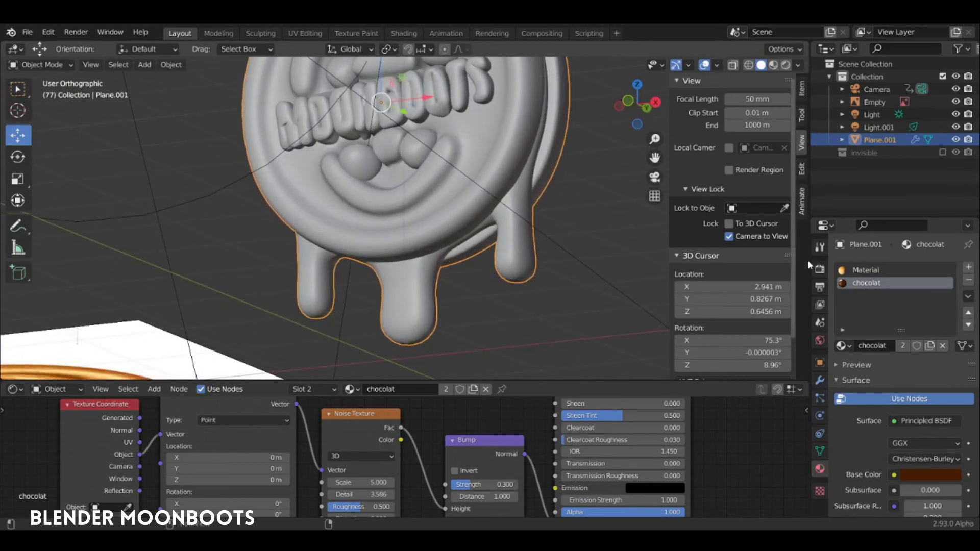
pyautogui.click(819, 451)
pyautogui.click(836, 302)
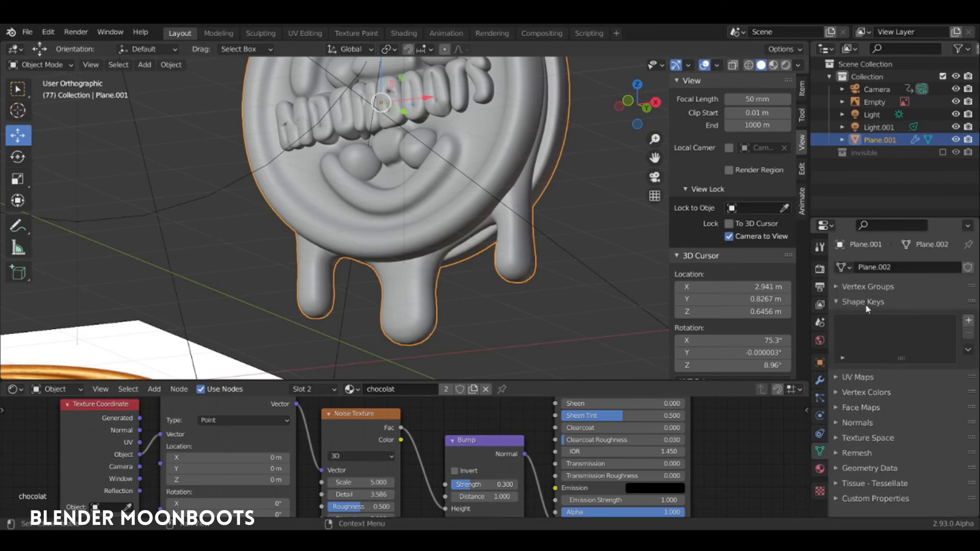
pyautogui.click(968, 320)
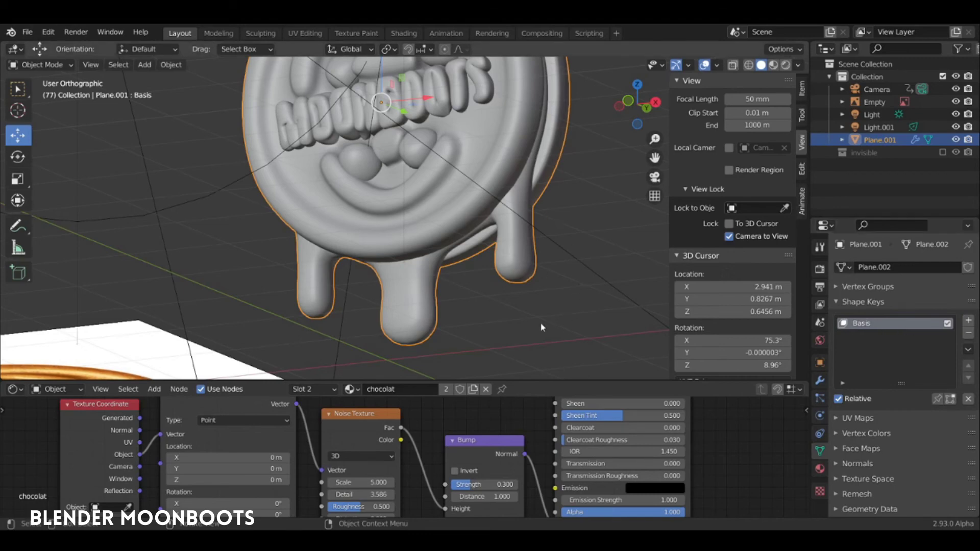
pyautogui.click(968, 321)
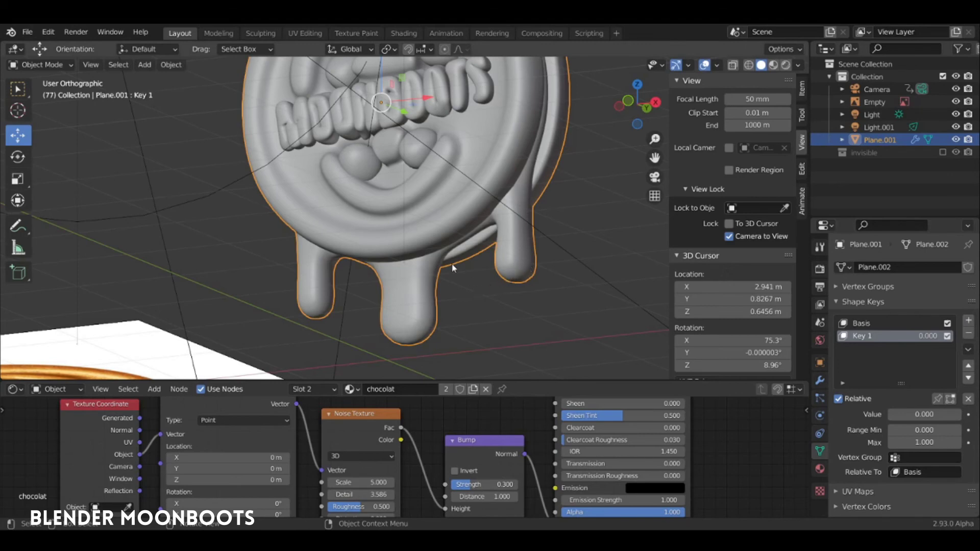
pyautogui.keyDown('shift'); pyautogui.moveTo(458, 280); pyautogui.dragTo(478, 262, button='middle'); pyautogui.keyUp('shift')
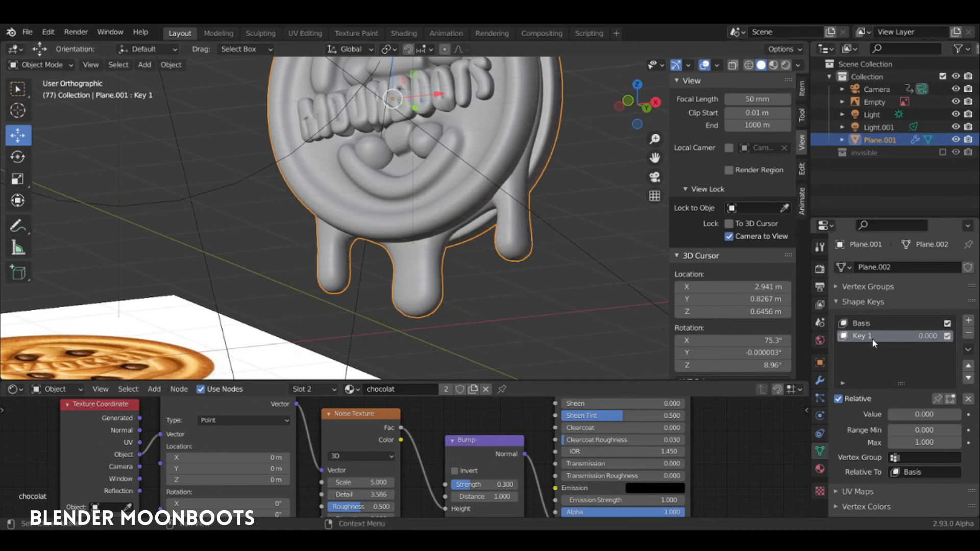
# In Key 1 with X-ray on, lower and narrow the right drip's tip.
pyautogui.press('Tab')
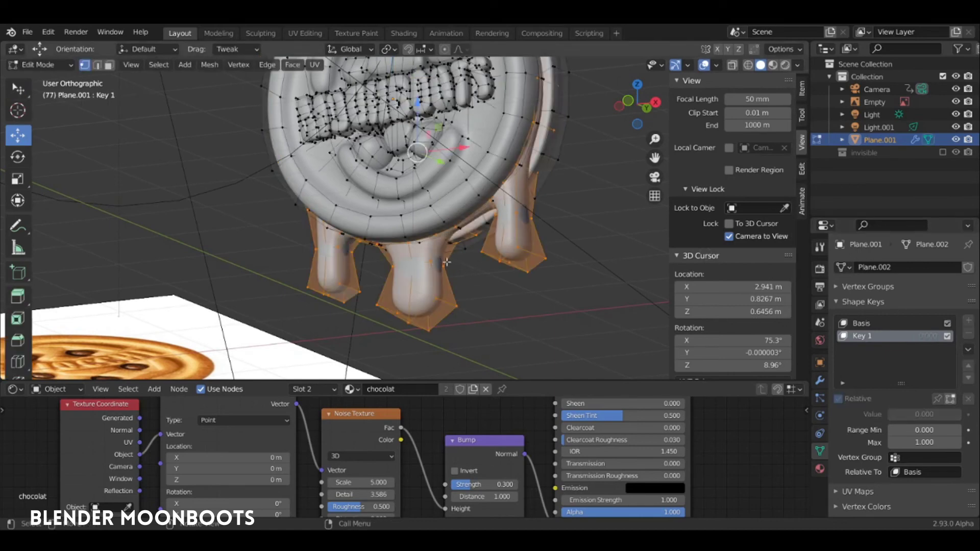
pyautogui.hotkey('alt', 'a')
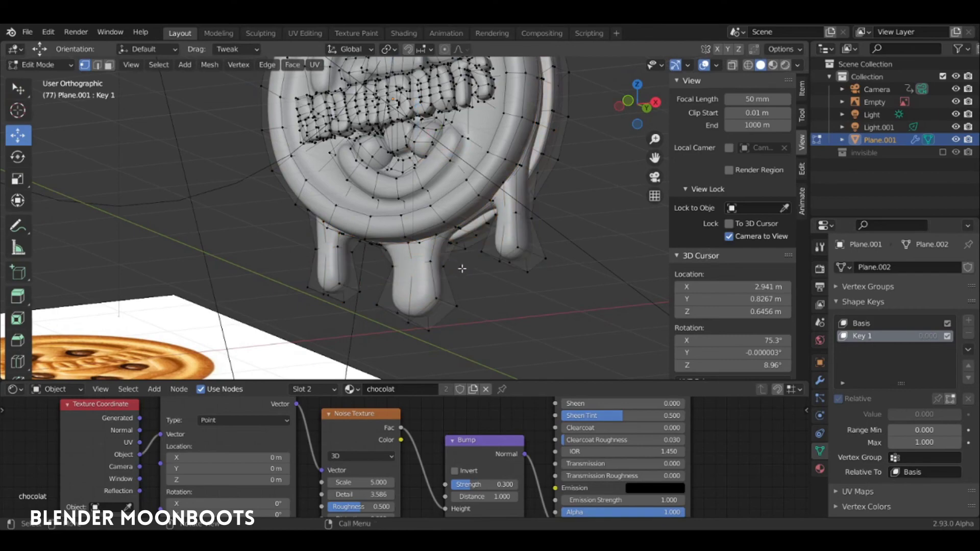
pyautogui.hotkey('alt', 'z')
pyautogui.moveTo(462, 268); pyautogui.dragTo(477, 282, button='middle')
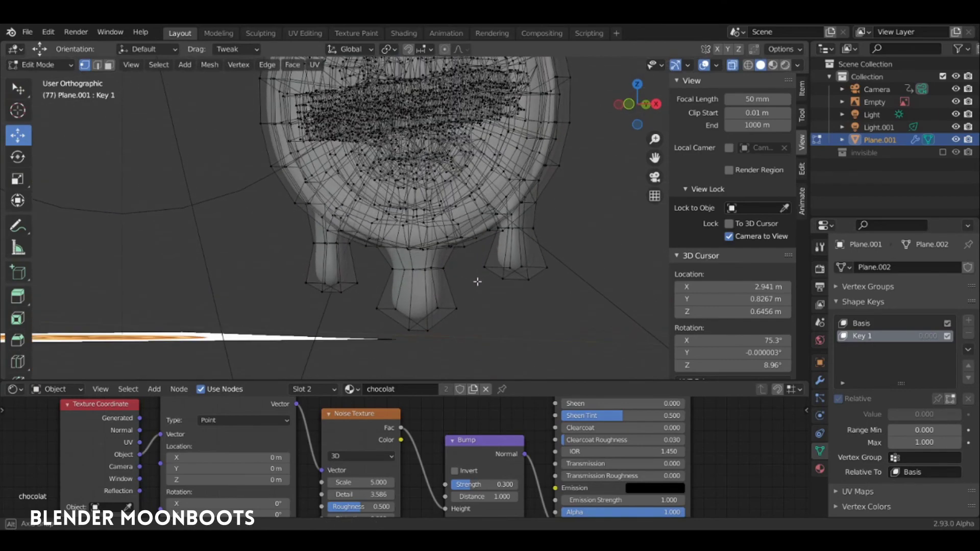
pyautogui.moveTo(561, 248); pyautogui.dragTo(472, 299)
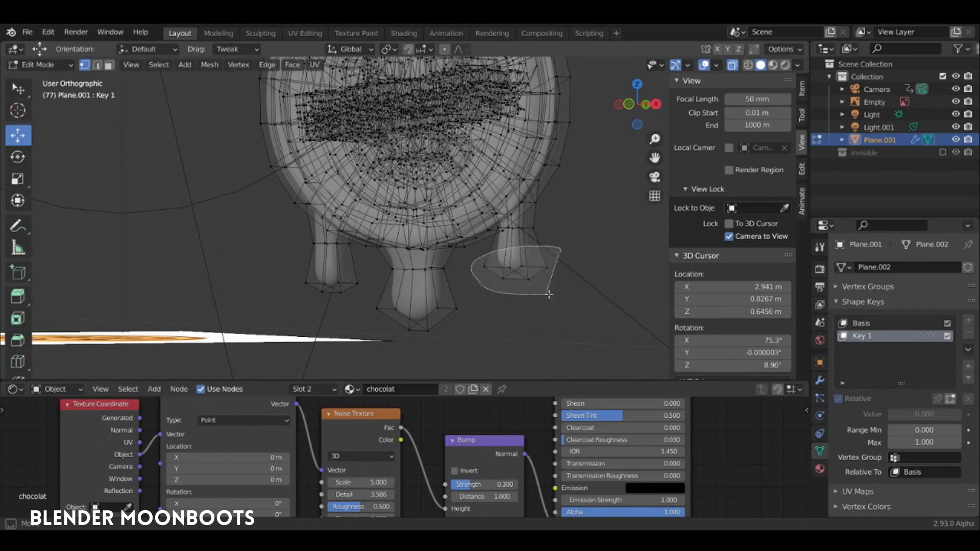
pyautogui.moveTo(514, 222); pyautogui.dragTo(527, 228)
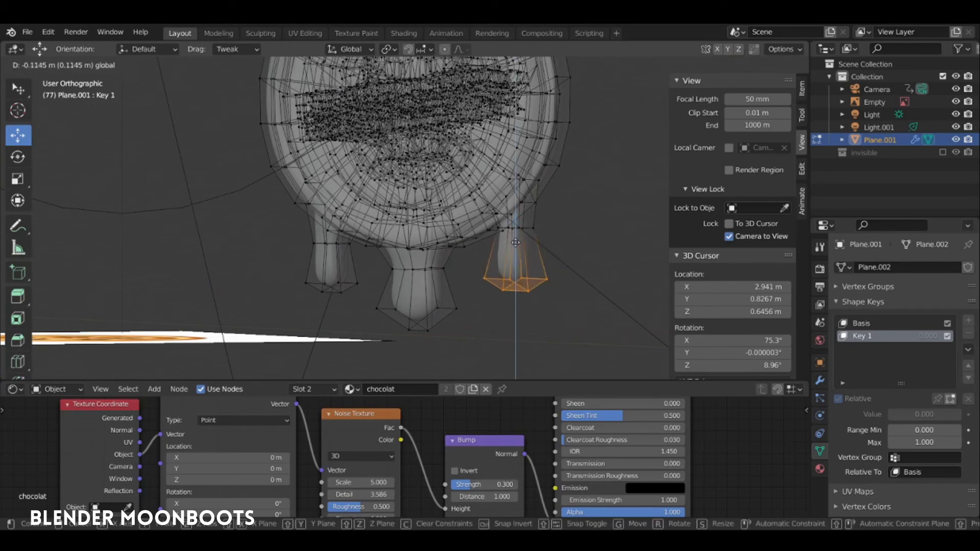
pyautogui.hotkey('ctrl', 'z')
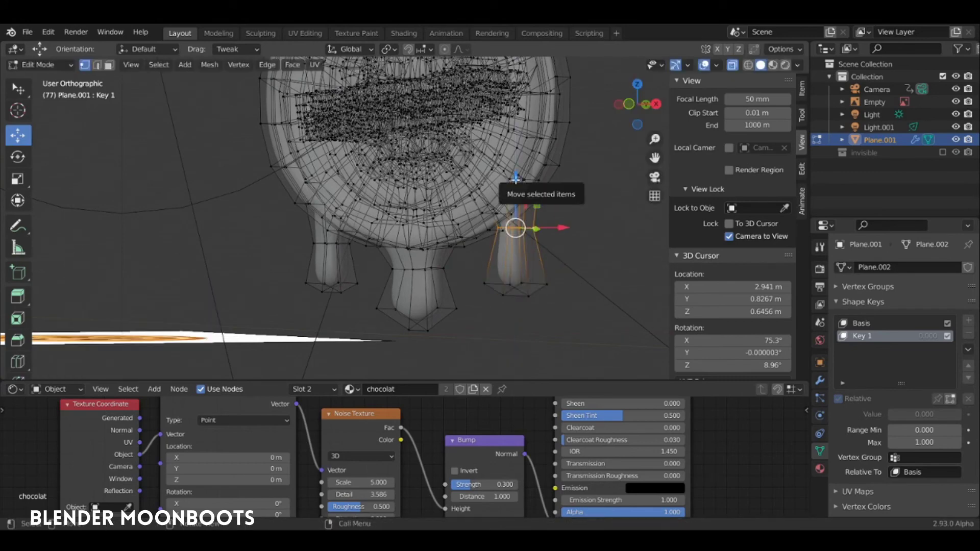
pyautogui.moveTo(528, 185); pyautogui.dragTo(534, 197)
pyautogui.press('s')
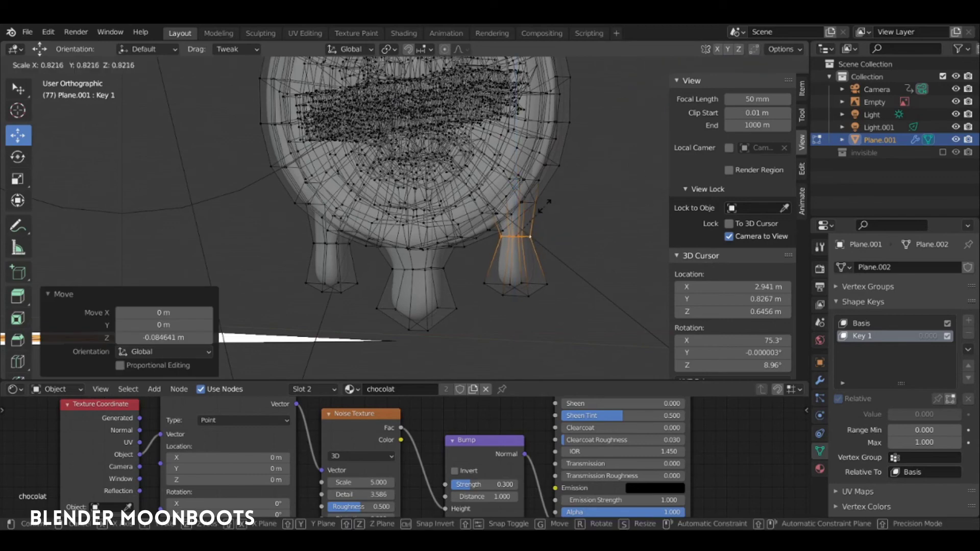
pyautogui.click(540, 207)
pyautogui.press('a')
# Lower the middle drip's tip vertically and narrow it.
pyautogui.hotkey('alt', 'a')
pyautogui.moveTo(456, 263)
pyautogui.keyDown('ctrl'); pyautogui.mouseDown(button='right')
pyautogui.moveTo(475, 320)
pyautogui.moveTo(426, 244)
pyautogui.mouseUp(button='right'); pyautogui.keyUp('ctrl')
pyautogui.press('g')
pyautogui.press('z')
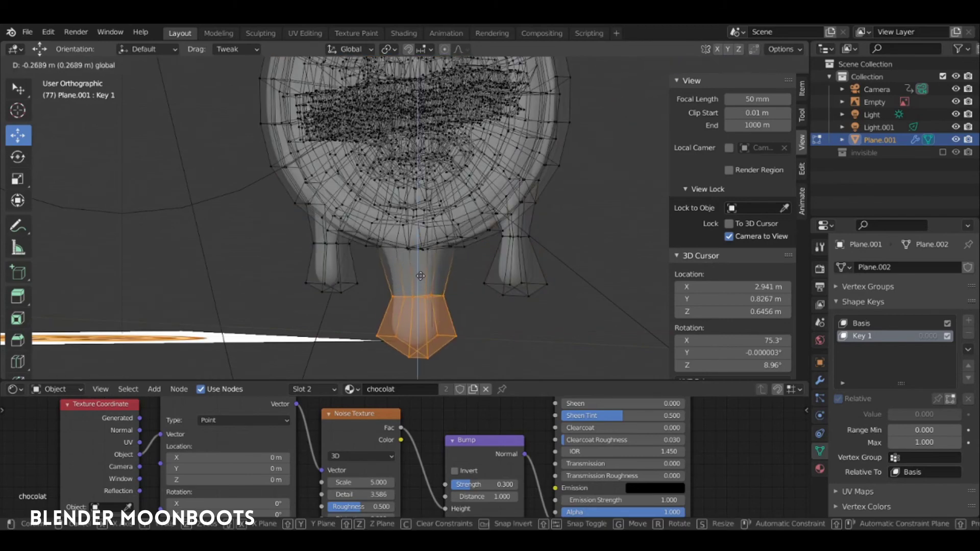
pyautogui.click(417, 311)
pyautogui.press('g')
pyautogui.press('z')
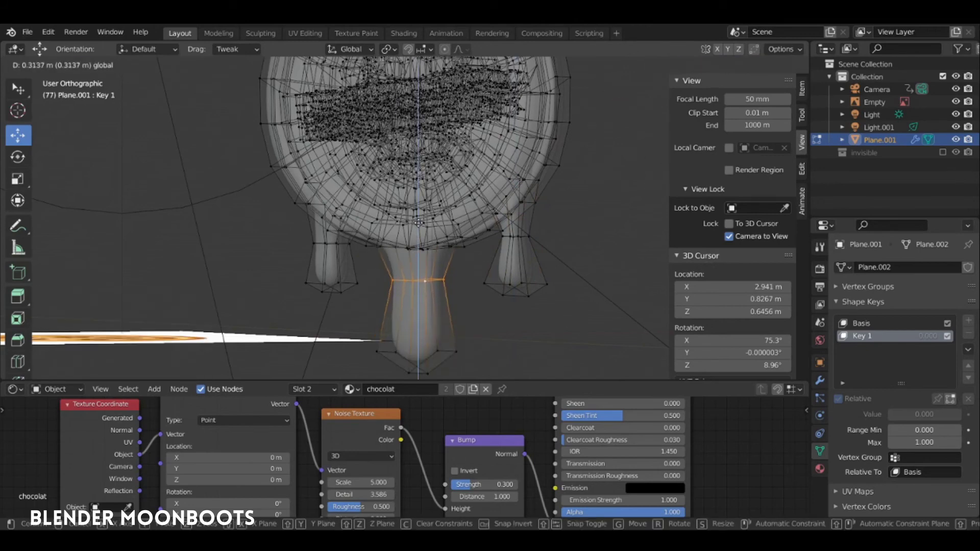
pyautogui.click(418, 279)
pyautogui.press('s')
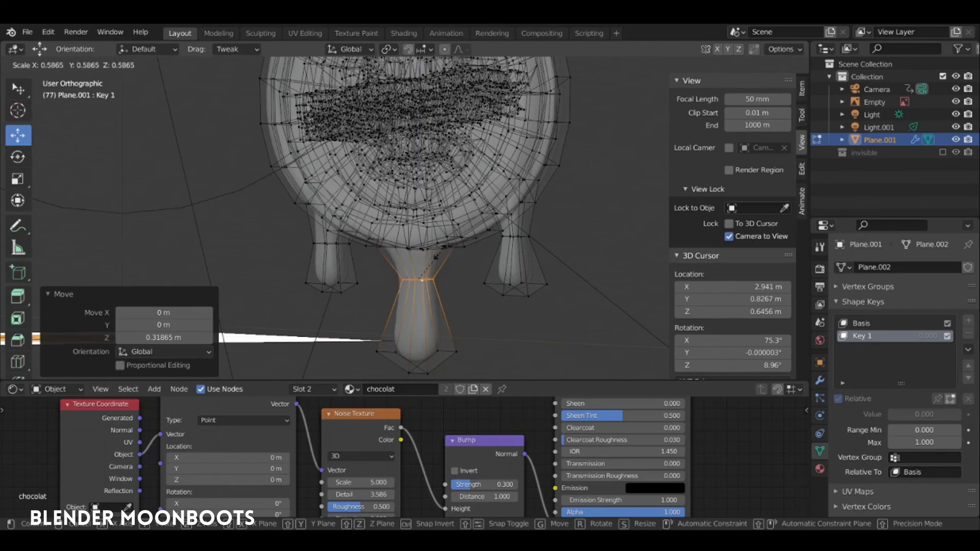
pyautogui.click(434, 257)
pyautogui.moveTo(434, 257)
pyautogui.mouseDown(button='middle')
pyautogui.moveTo(457, 272)
pyautogui.moveTo(483, 210)
pyautogui.mouseUp(button='middle')
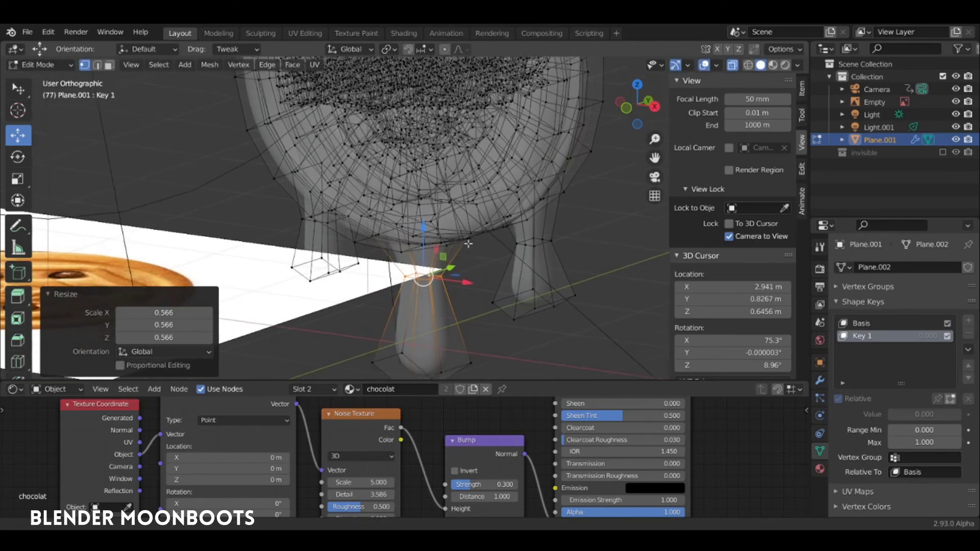
# Lower and narrow the left drip's bottom ring, ending in object mode.
pyautogui.press('Tab')
pyautogui.press('Tab')
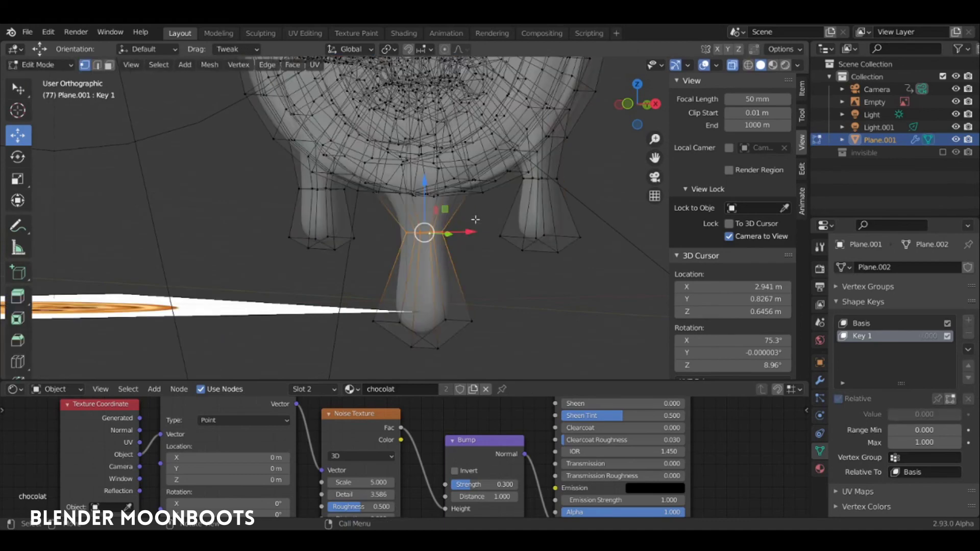
pyautogui.press('Tab')
pyautogui.press('Tab')
pyautogui.moveTo(455, 224); pyautogui.dragTo(439, 233, button='middle')
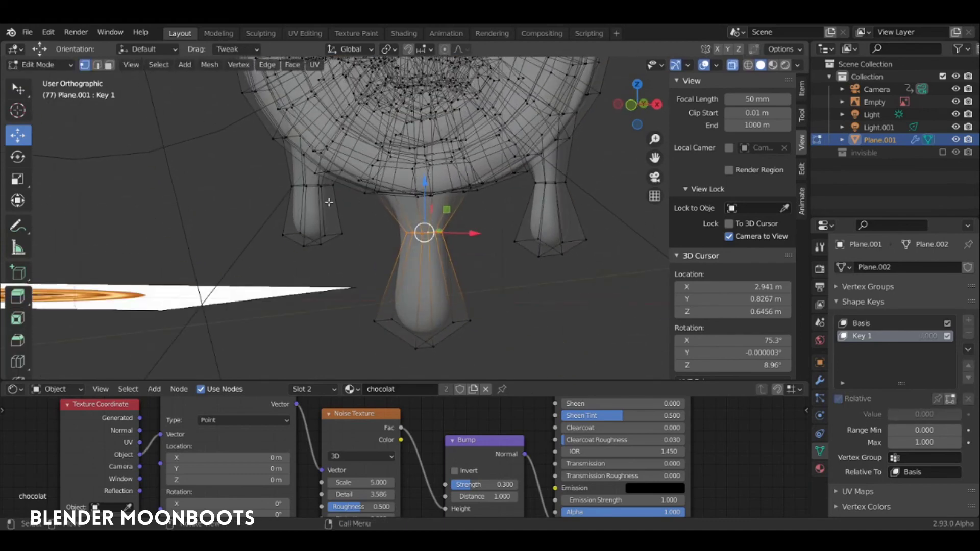
pyautogui.hotkey('alt', 'a')
pyautogui.keyDown('ctrl'); pyautogui.moveTo(342, 214); pyautogui.dragTo(370, 235, button='right'); pyautogui.keyUp('ctrl')
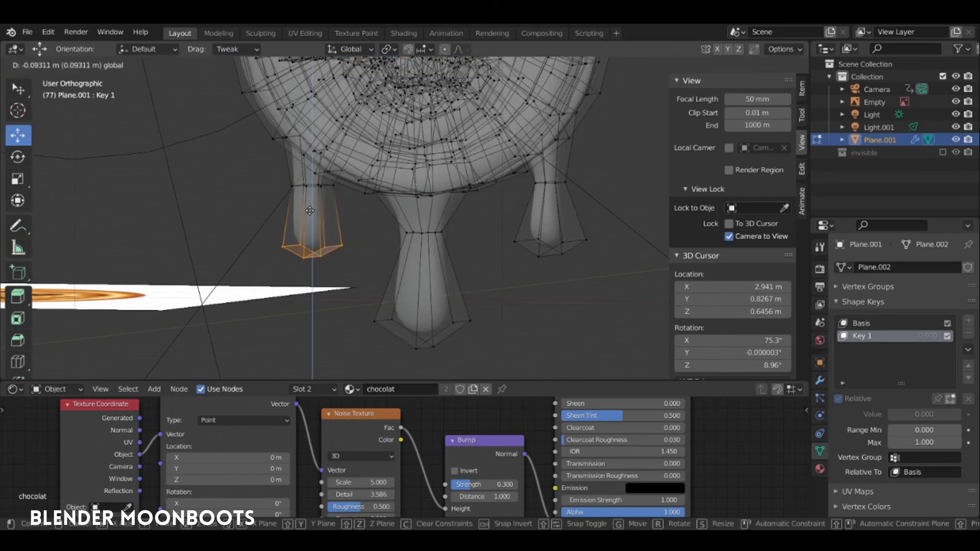
pyautogui.moveTo(309, 189); pyautogui.dragTo(309, 205)
pyautogui.press('s')
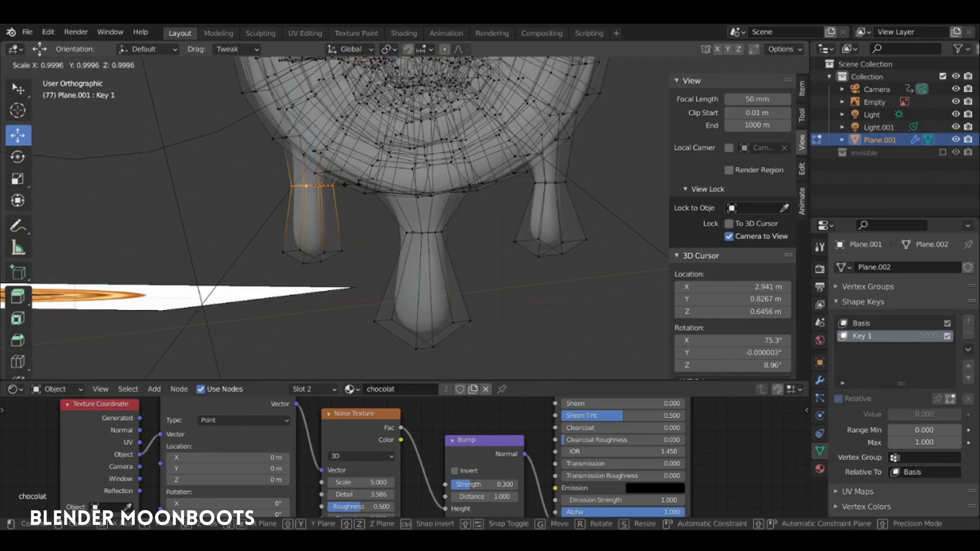
pyautogui.click(357, 209)
pyautogui.press('Tab')
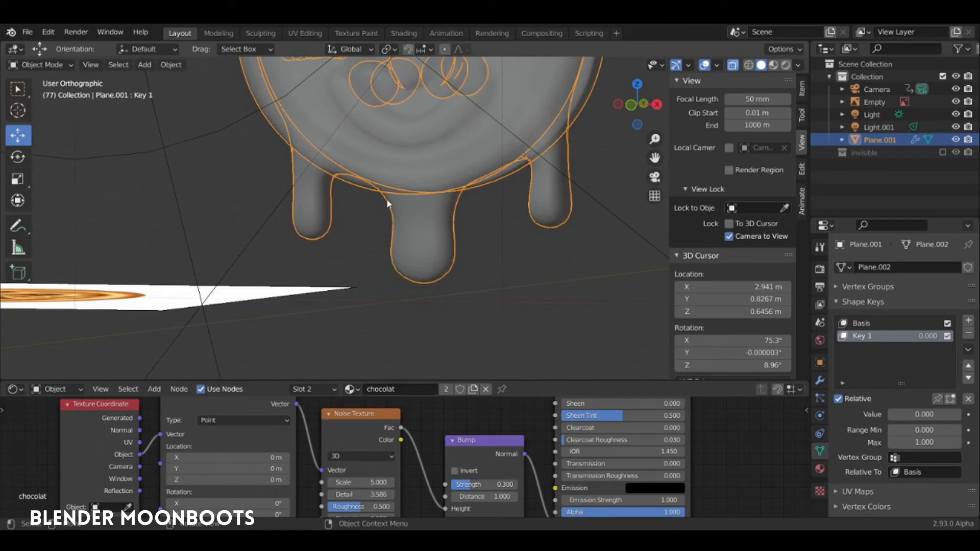
# Turn off X-ray, test Key 1 at 1.0 then 0.000, and switch to Rendered shading.
pyautogui.hotkey('alt', 'z')
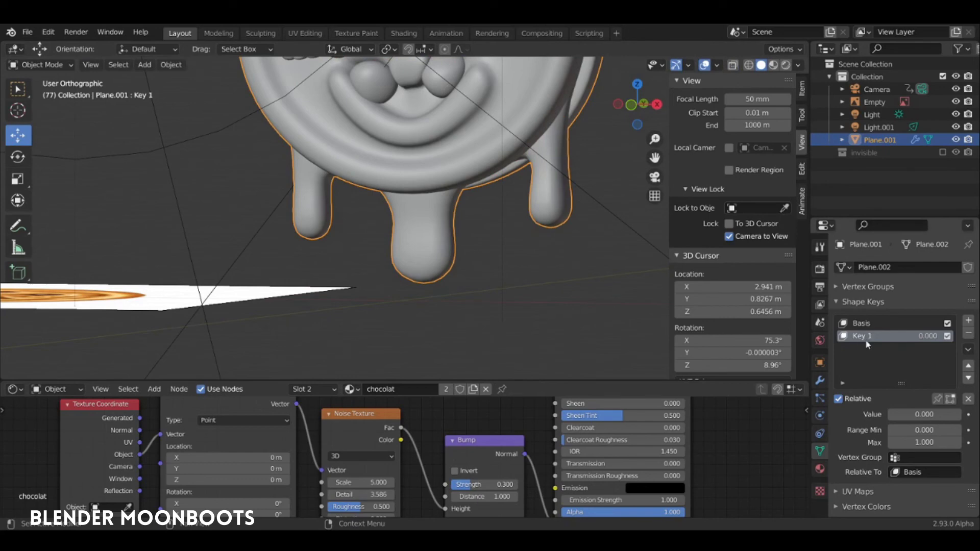
pyautogui.moveTo(912, 418)
pyautogui.mouseDown()
pyautogui.moveTo(949, 421)
pyautogui.moveTo(872, 417)
pyautogui.moveTo(970, 424)
pyautogui.moveTo(879, 417)
pyautogui.mouseUp()
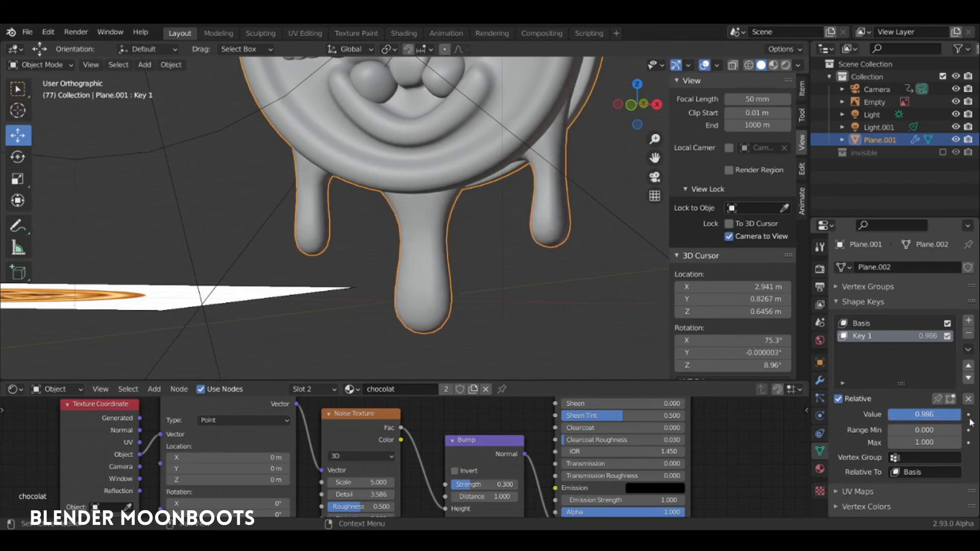
pyautogui.click(785, 65)
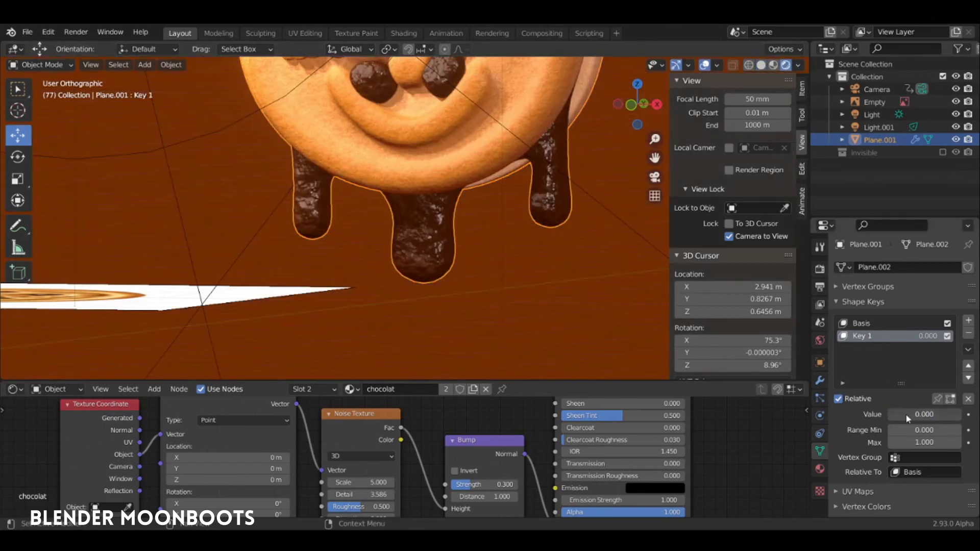
# Set Key 1 to 1.000 and enlarge the node editor, moving the Texture Coordinate node left.
pyautogui.moveTo(906, 417)
pyautogui.mouseDown()
pyautogui.moveTo(943, 430)
pyautogui.moveTo(944, 418)
pyautogui.moveTo(972, 417)
pyautogui.moveTo(955, 416)
pyautogui.mouseUp()
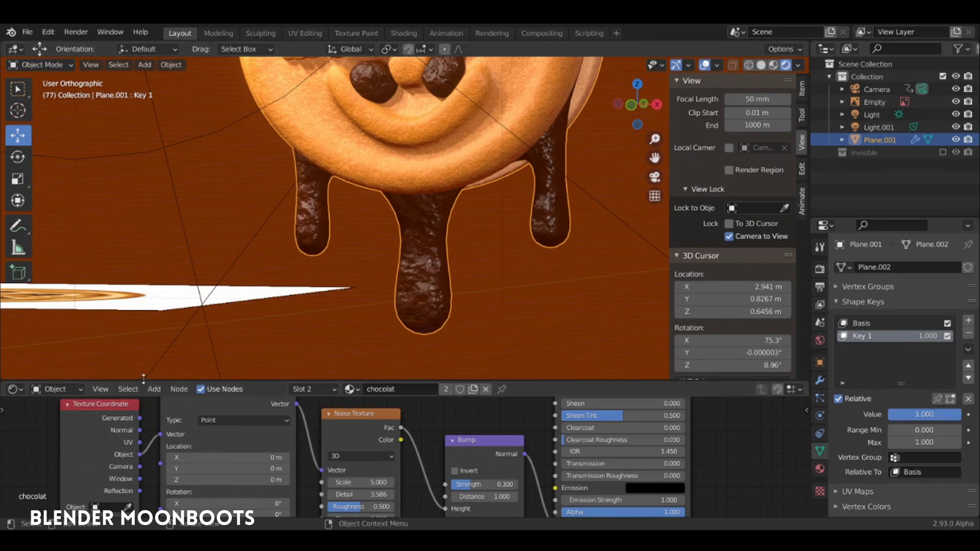
pyautogui.moveTo(145, 379); pyautogui.dragTo(144, 332)
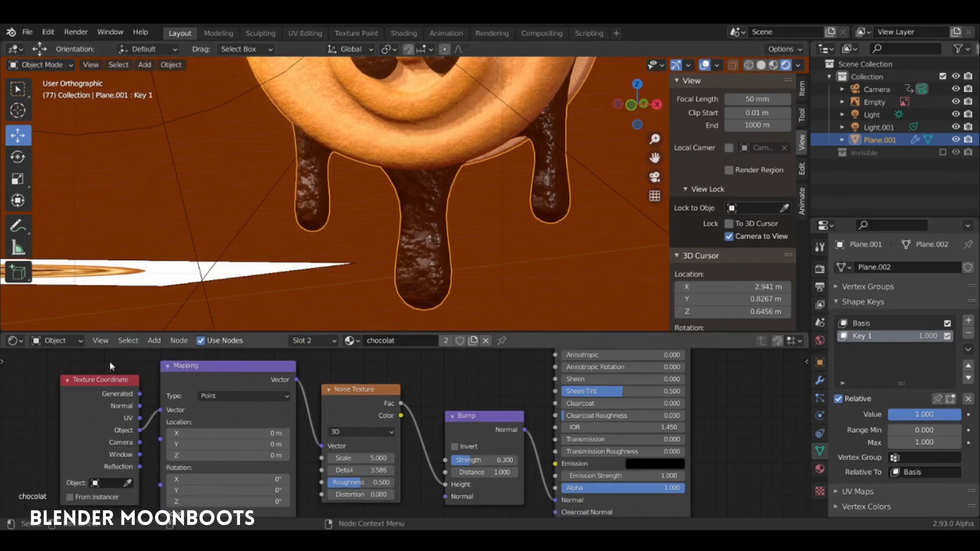
pyautogui.moveTo(108, 382)
pyautogui.mouseDown()
pyautogui.moveTo(88, 378)
pyautogui.moveTo(91, 367)
pyautogui.mouseUp()
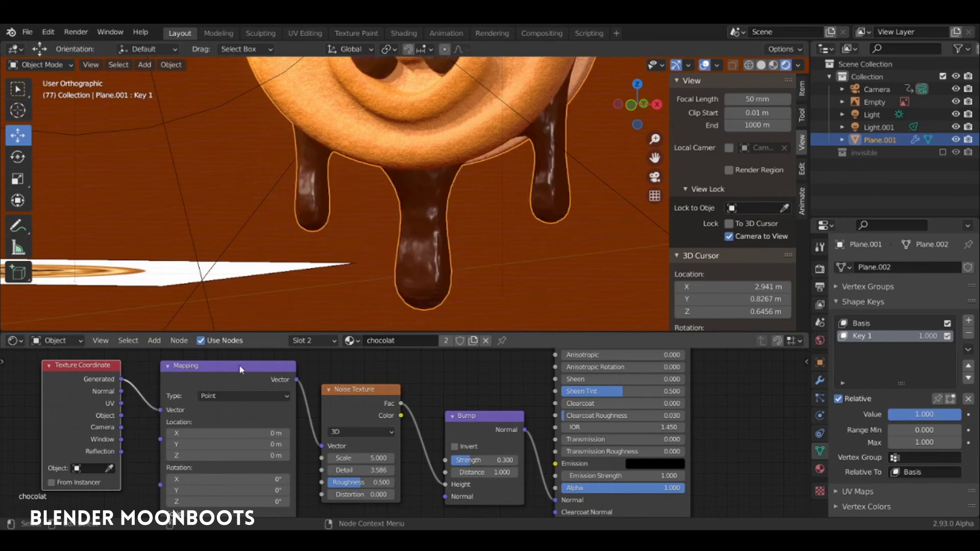
pyautogui.moveTo(517, 252)
pyautogui.mouseDown(button='middle')
pyautogui.moveTo(446, 245)
pyautogui.moveTo(455, 264)
pyautogui.moveTo(432, 258)
pyautogui.moveTo(467, 231)
pyautogui.moveTo(448, 208)
pyautogui.moveTo(459, 268)
pyautogui.moveTo(446, 225)
pyautogui.moveTo(477, 234)
pyautogui.moveTo(467, 225)
pyautogui.moveTo(471, 253)
pyautogui.moveTo(452, 212)
pyautogui.mouseUp(button='middle')
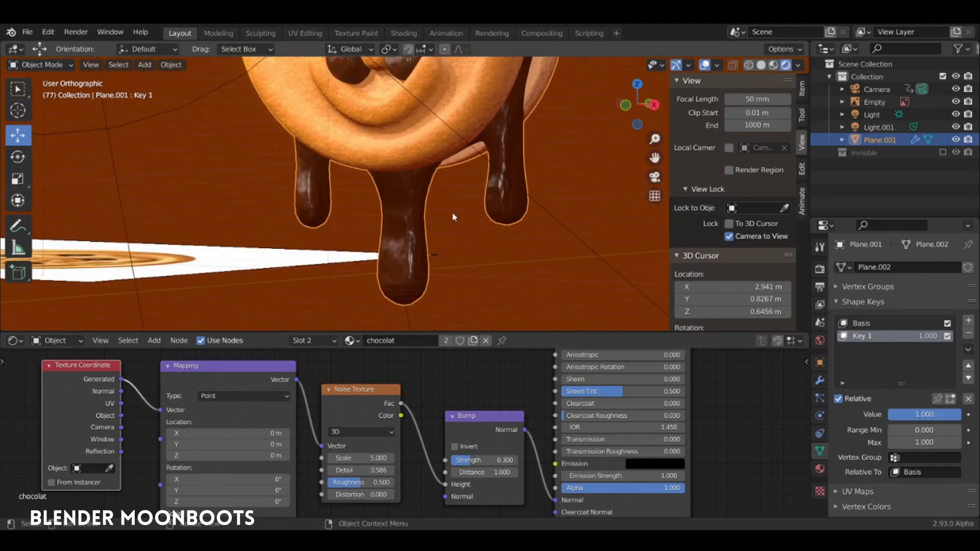
pyautogui.scroll(2, 449, 225)
pyautogui.scroll(2, 453, 220)
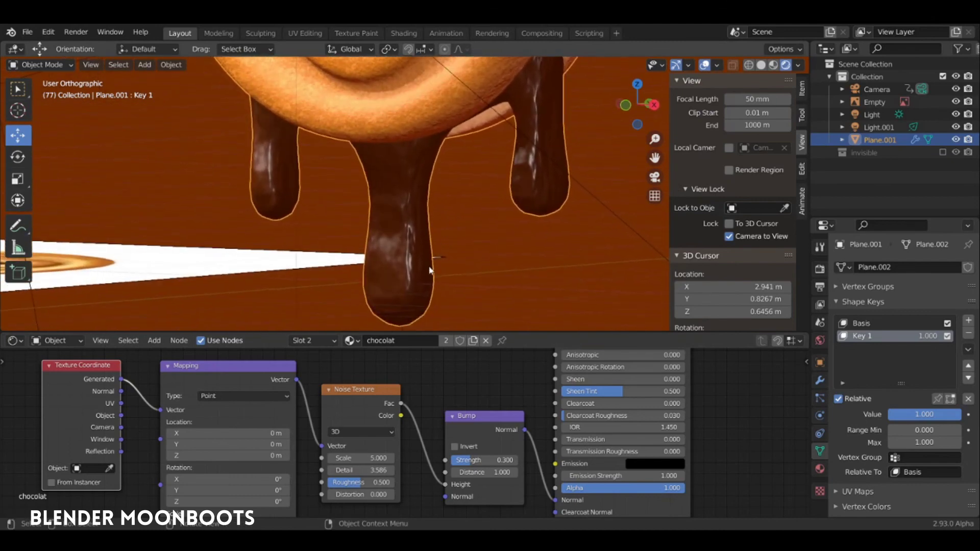
pyautogui.moveTo(435, 278)
pyautogui.mouseDown(button='middle')
pyautogui.moveTo(360, 296)
pyautogui.moveTo(440, 246)
pyautogui.moveTo(441, 215)
pyautogui.moveTo(465, 210)
pyautogui.moveTo(437, 211)
pyautogui.moveTo(461, 208)
pyautogui.moveTo(414, 246)
pyautogui.mouseUp(button='middle')
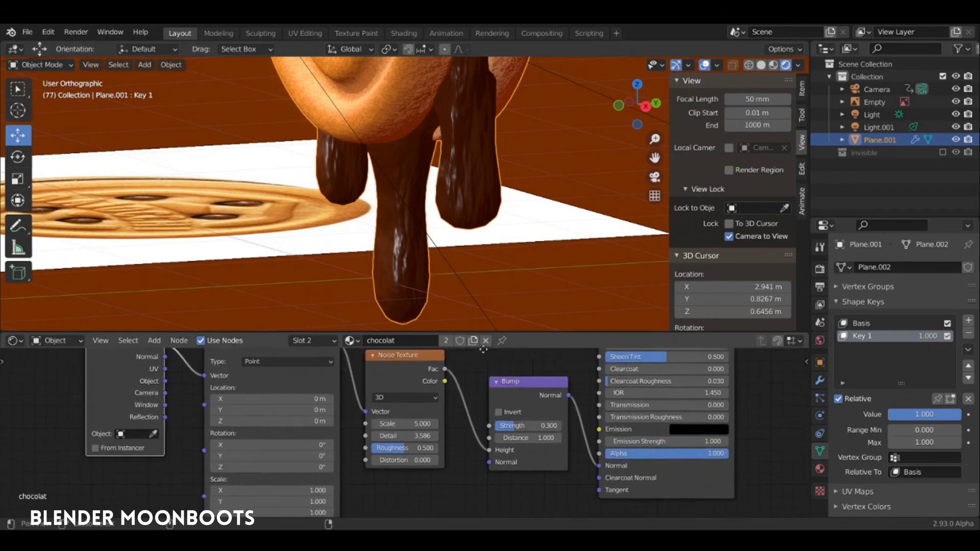
# Set the chocolate Mapping node's scale to Y 1.110 and Z 0.458.
pyautogui.scroll(2, 438, 382)
pyautogui.moveTo(438, 381); pyautogui.dragTo(386, 420, button='middle')
pyautogui.scroll(2, 387, 420)
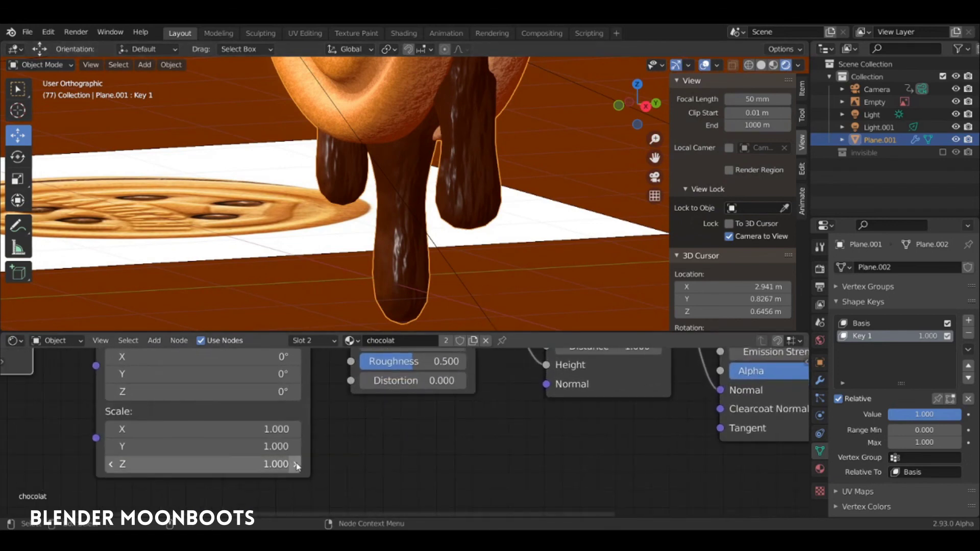
pyautogui.moveTo(296, 463)
pyautogui.mouseDown()
pyautogui.moveTo(304, 461)
pyautogui.moveTo(290, 465)
pyautogui.moveTo(302, 473)
pyautogui.mouseUp()
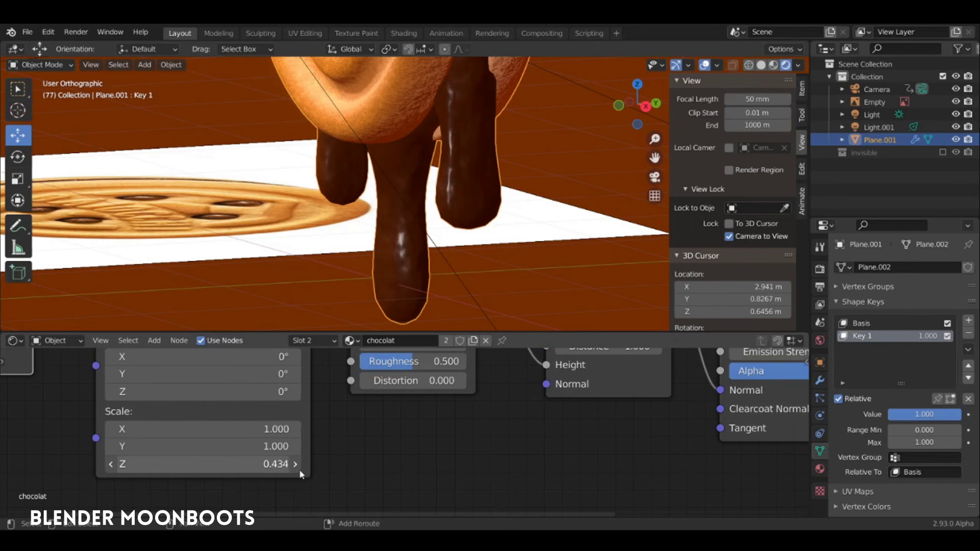
pyautogui.keyDown('shift'); pyautogui.moveTo(301, 474); pyautogui.dragTo(301, 448); pyautogui.keyUp('shift')
pyautogui.scroll(2, 446, 249)
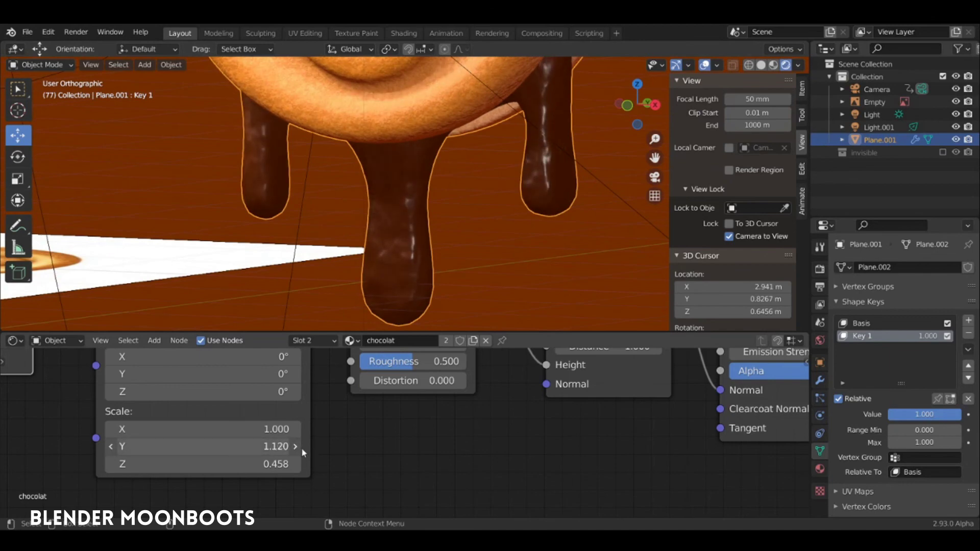
# Test the drips by lowering Key 1 and sweeping it back to 1.000.
pyautogui.moveTo(441, 244)
pyautogui.mouseDown(button='middle')
pyautogui.moveTo(465, 263)
pyautogui.moveTo(427, 237)
pyautogui.moveTo(475, 246)
pyautogui.moveTo(497, 238)
pyautogui.moveTo(483, 204)
pyautogui.moveTo(522, 207)
pyautogui.mouseUp(button='middle')
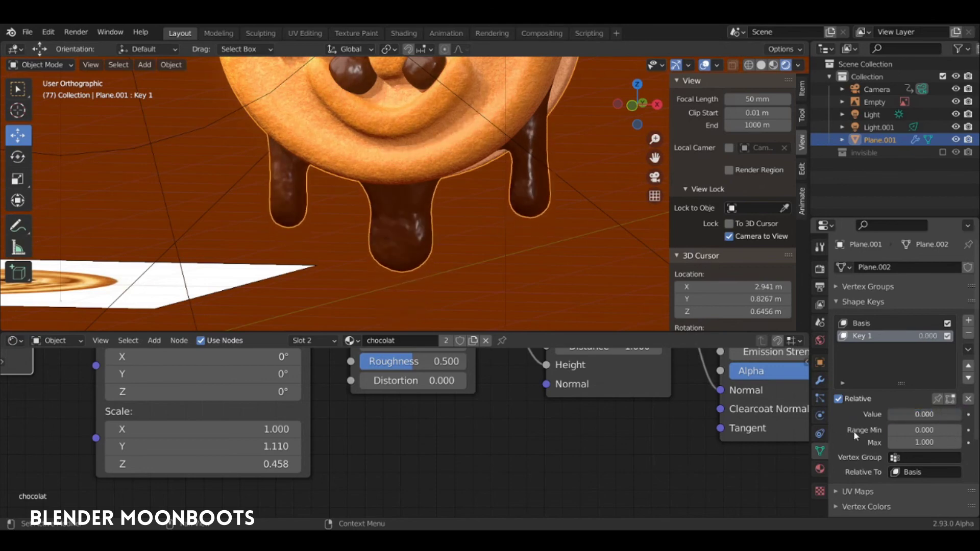
pyautogui.moveTo(952, 416)
pyautogui.mouseDown()
pyautogui.moveTo(884, 416)
pyautogui.moveTo(952, 439)
pyautogui.mouseUp()
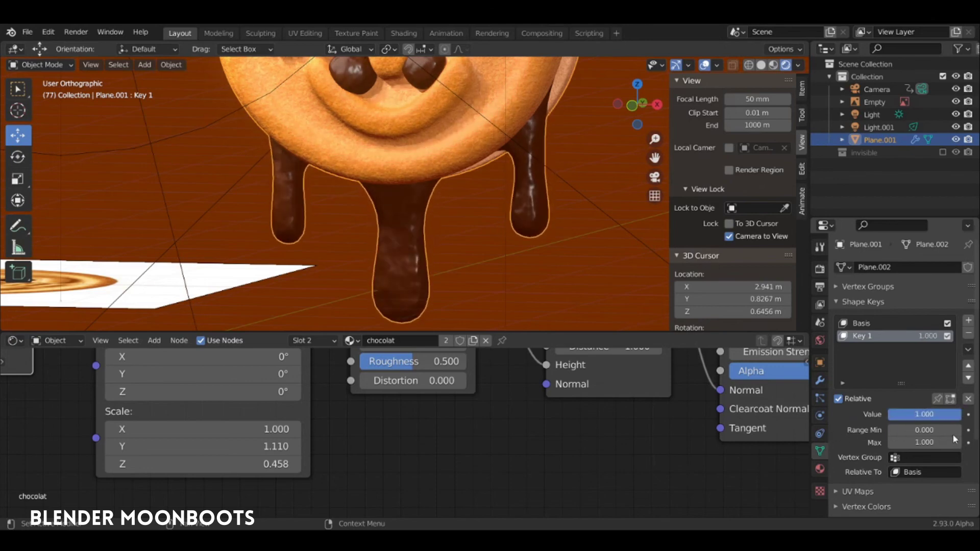
pyautogui.moveTo(547, 237); pyautogui.dragTo(570, 175, button='middle')
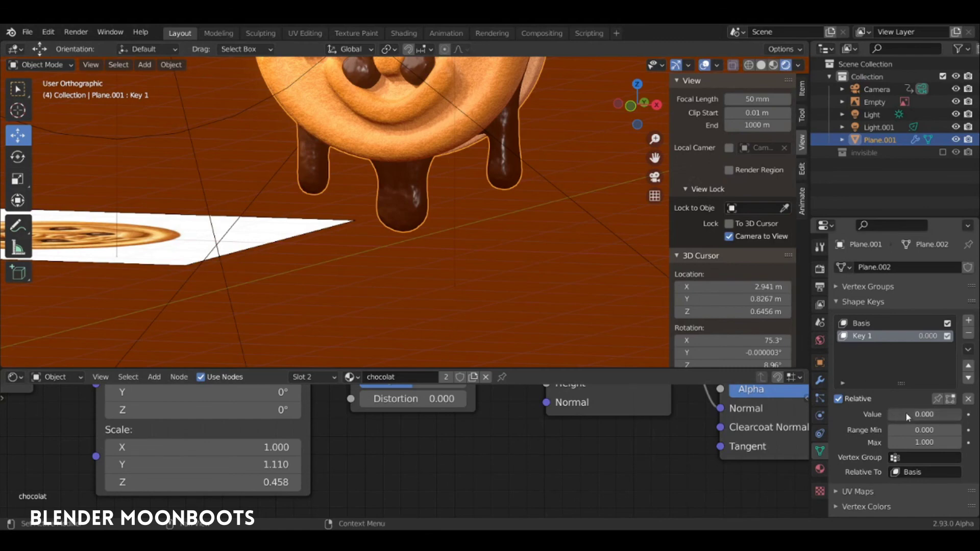
pyautogui.moveTo(905, 412); pyautogui.dragTo(959, 414)
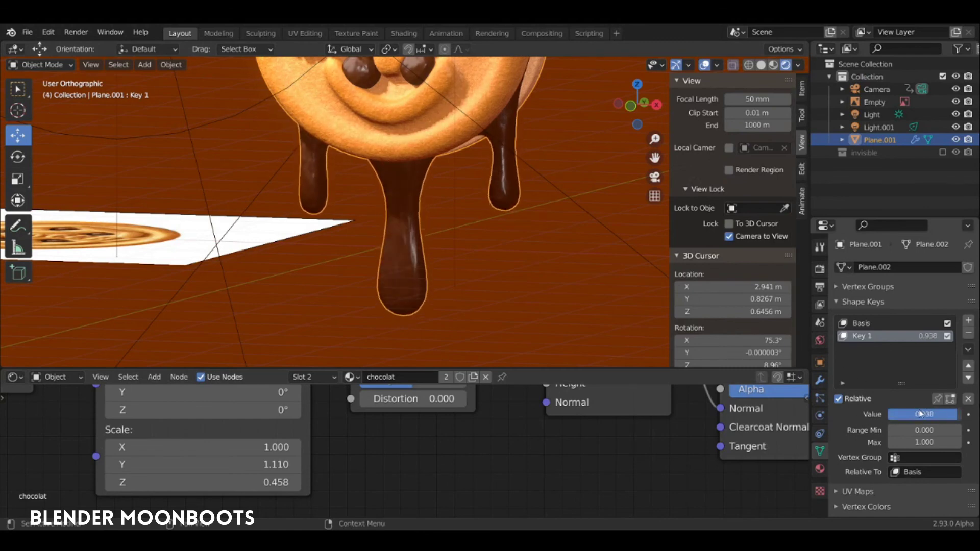
pyautogui.moveTo(918, 411); pyautogui.dragTo(960, 412)
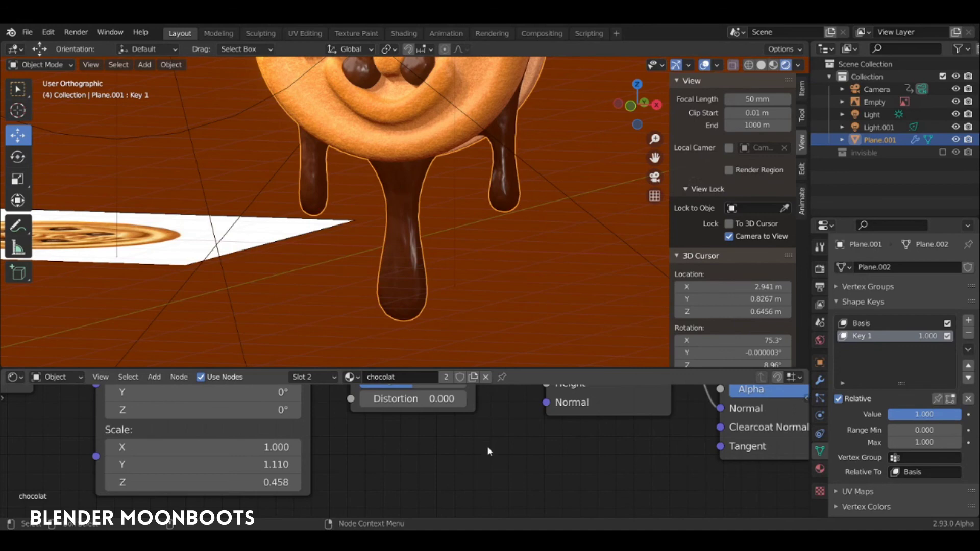
# Turn the bottom area into the Dope Sheet's Shape Key Editor and set Key 1 to 0.000.
pyautogui.hotkey('shift', 'F12')
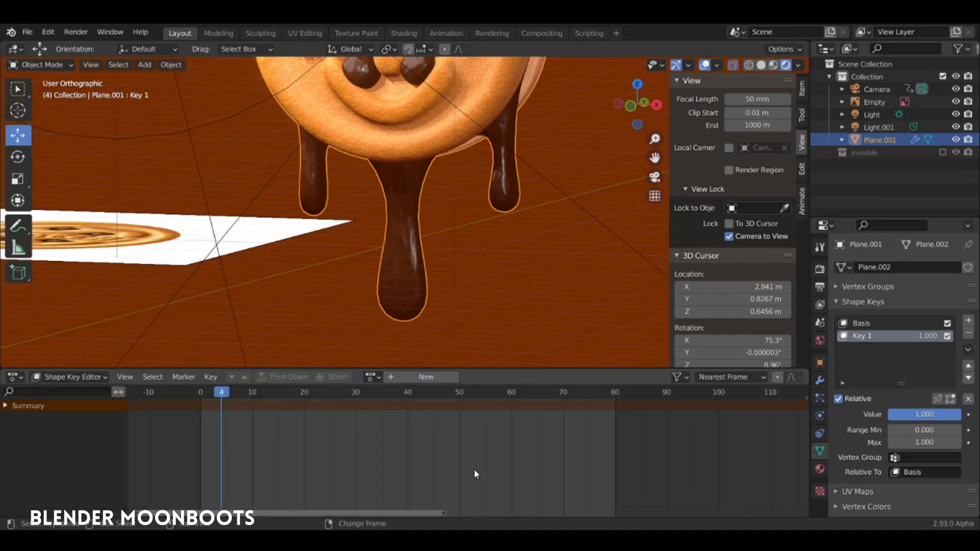
pyautogui.click(98, 377)
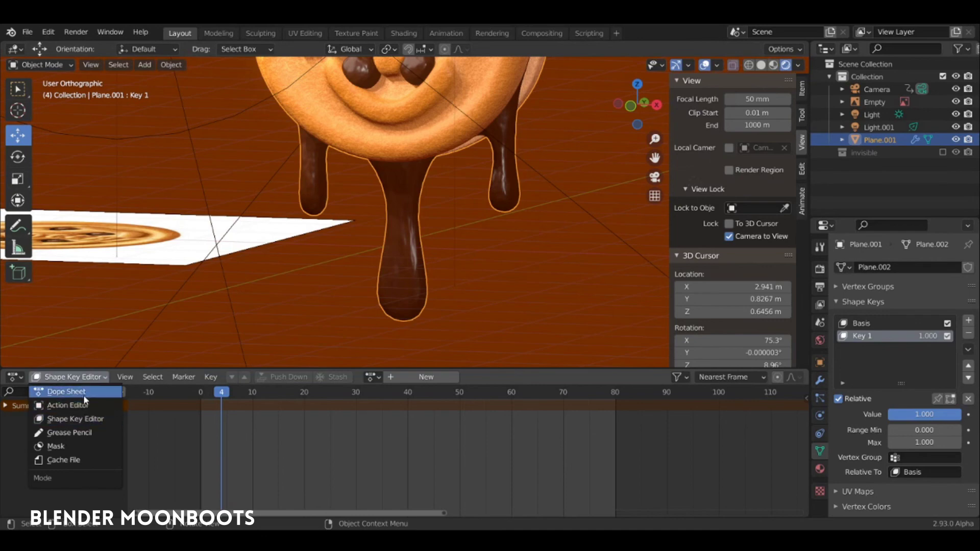
pyautogui.click(84, 392)
pyautogui.click(85, 379)
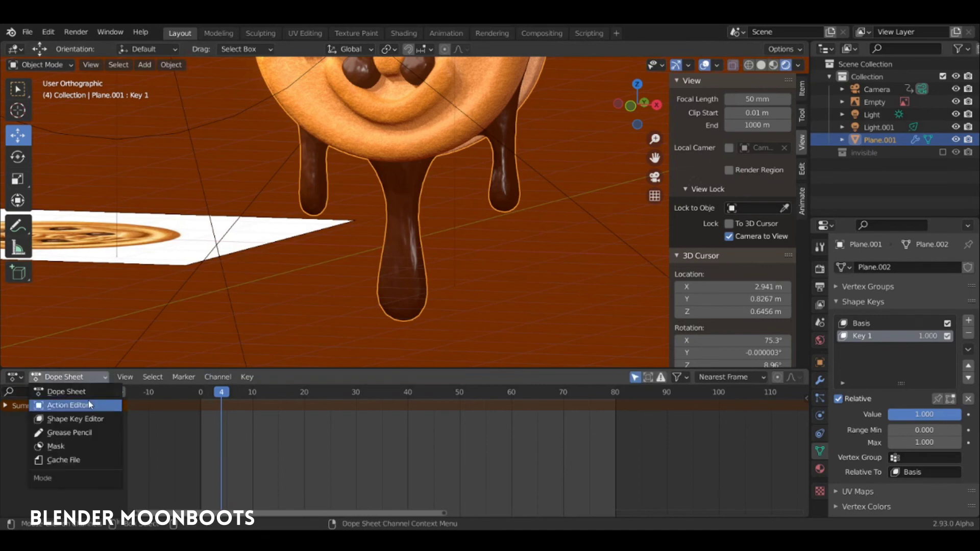
pyautogui.click(94, 420)
pyautogui.press('Left')
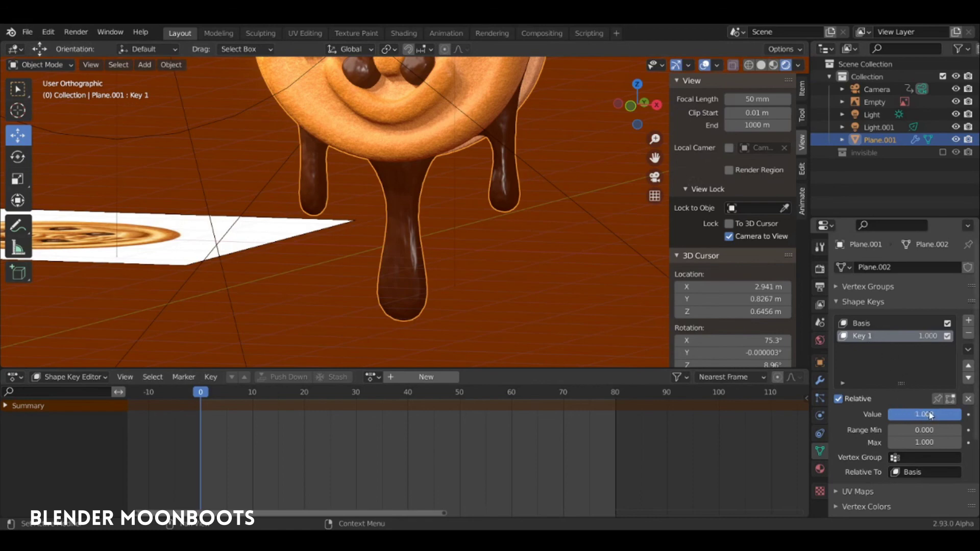
pyautogui.moveTo(932, 414); pyautogui.dragTo(819, 422)
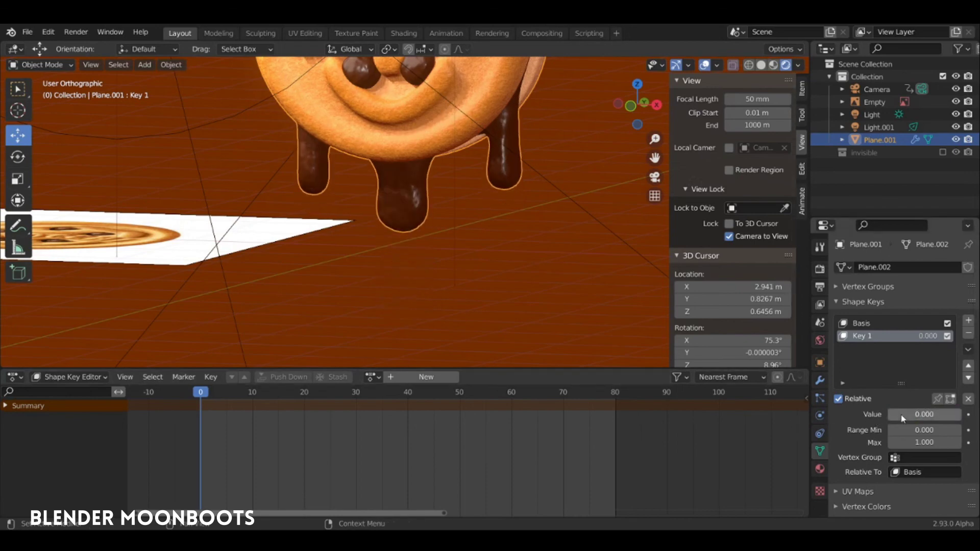
# Keyframe Key 1 at 0.000 on frame 0 and 1.000 on frame 80.
pyautogui.press('i')
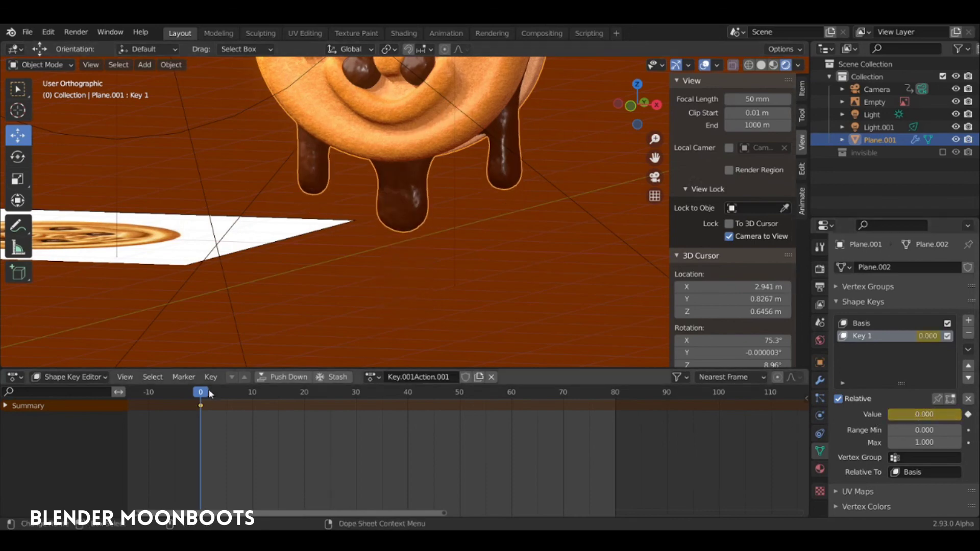
pyautogui.moveTo(208, 390)
pyautogui.mouseDown()
pyautogui.moveTo(573, 392)
pyautogui.moveTo(621, 403)
pyautogui.mouseUp()
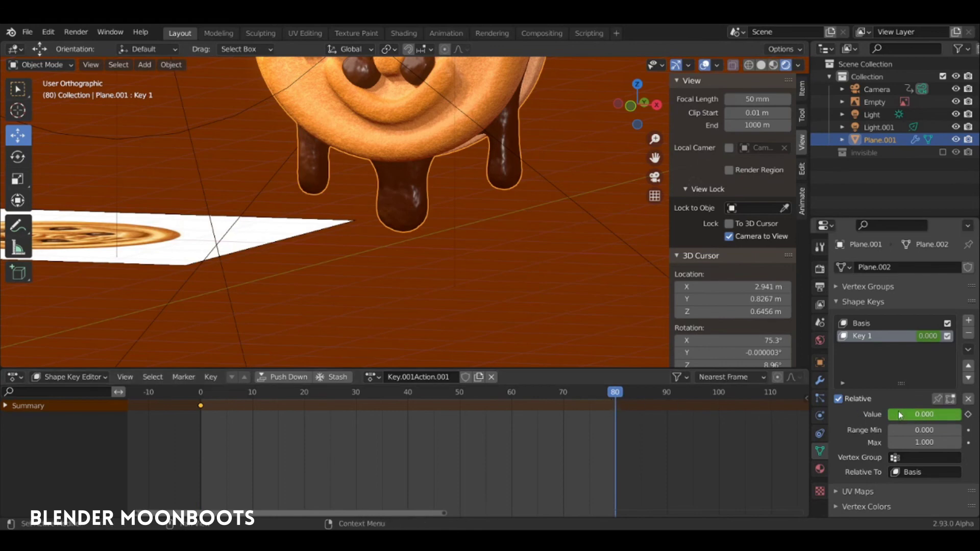
pyautogui.moveTo(893, 417); pyautogui.dragTo(977, 414)
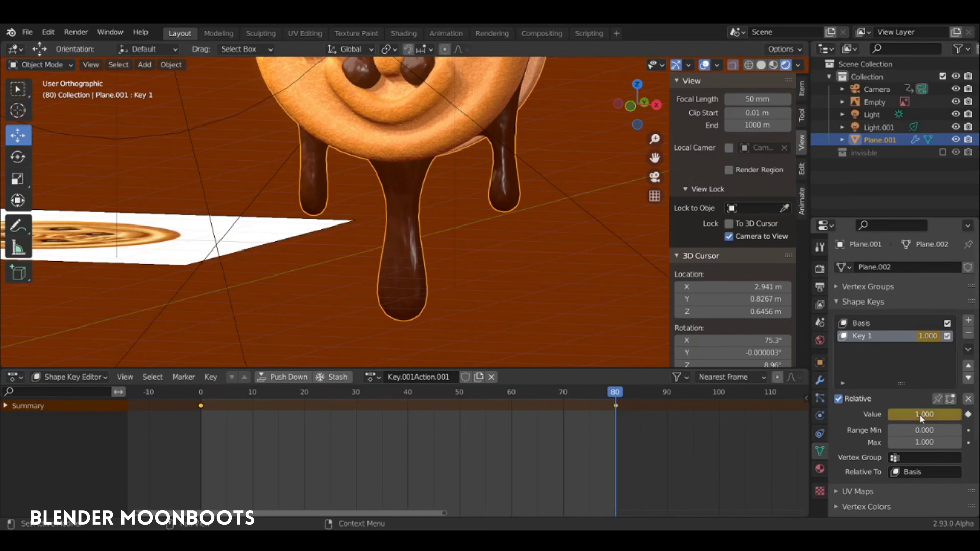
pyautogui.moveTo(616, 392); pyautogui.dragTo(191, 418)
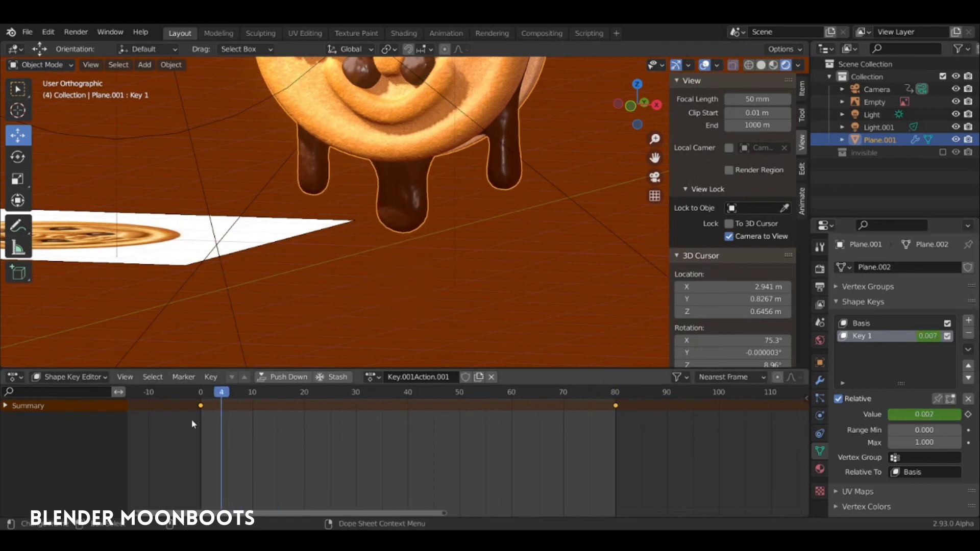
pyautogui.click(68, 377)
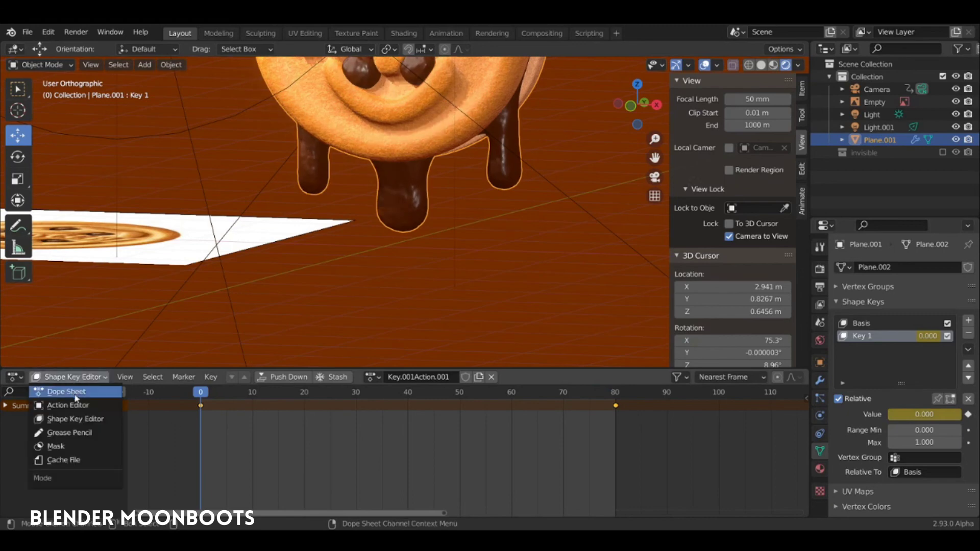
pyautogui.click(82, 418)
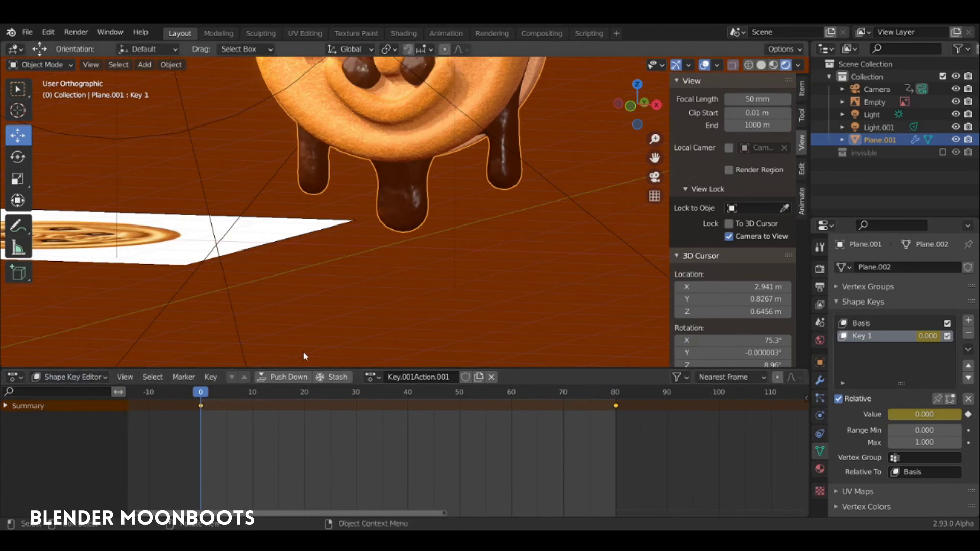
pyautogui.press('space')
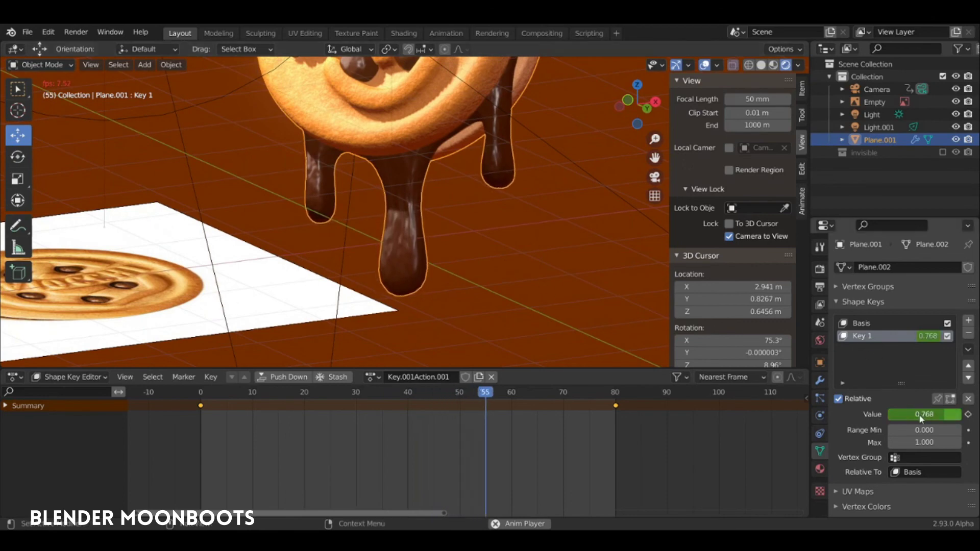
pyautogui.press('space')
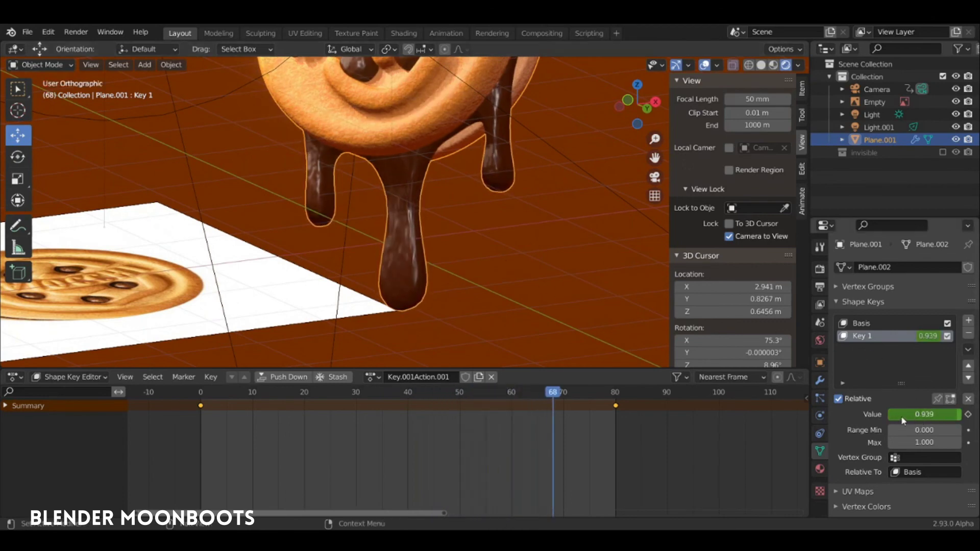
pyautogui.moveTo(559, 393); pyautogui.dragTo(593, 397)
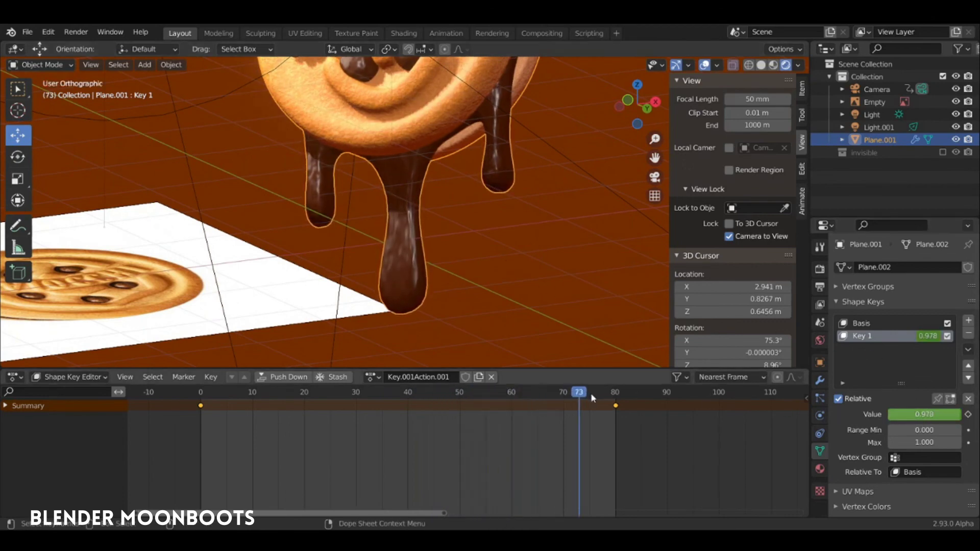
pyautogui.press('space')
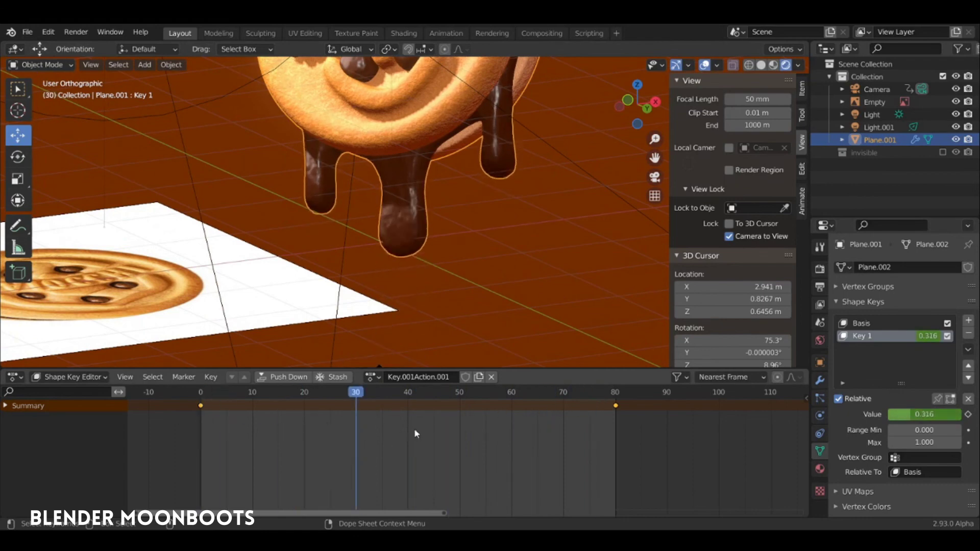
pyautogui.press('space')
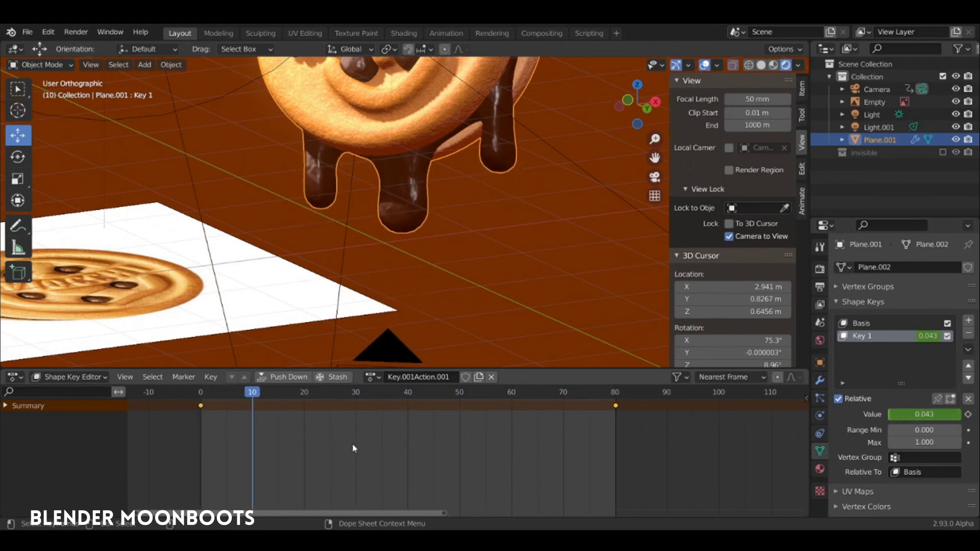
pyautogui.moveTo(509, 439)
pyautogui.mouseDown()
pyautogui.moveTo(613, 439)
pyautogui.moveTo(325, 450)
pyautogui.moveTo(187, 438)
pyautogui.moveTo(320, 449)
pyautogui.mouseUp()
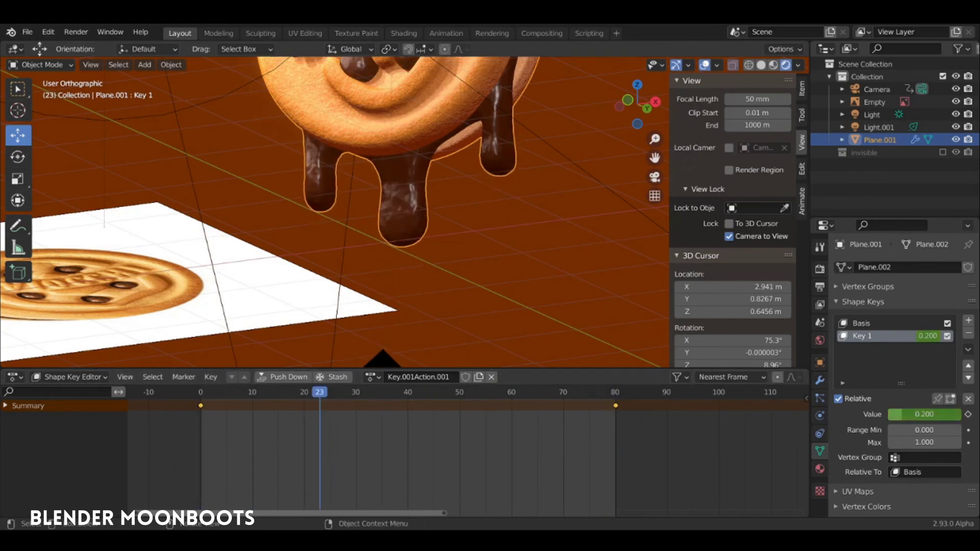